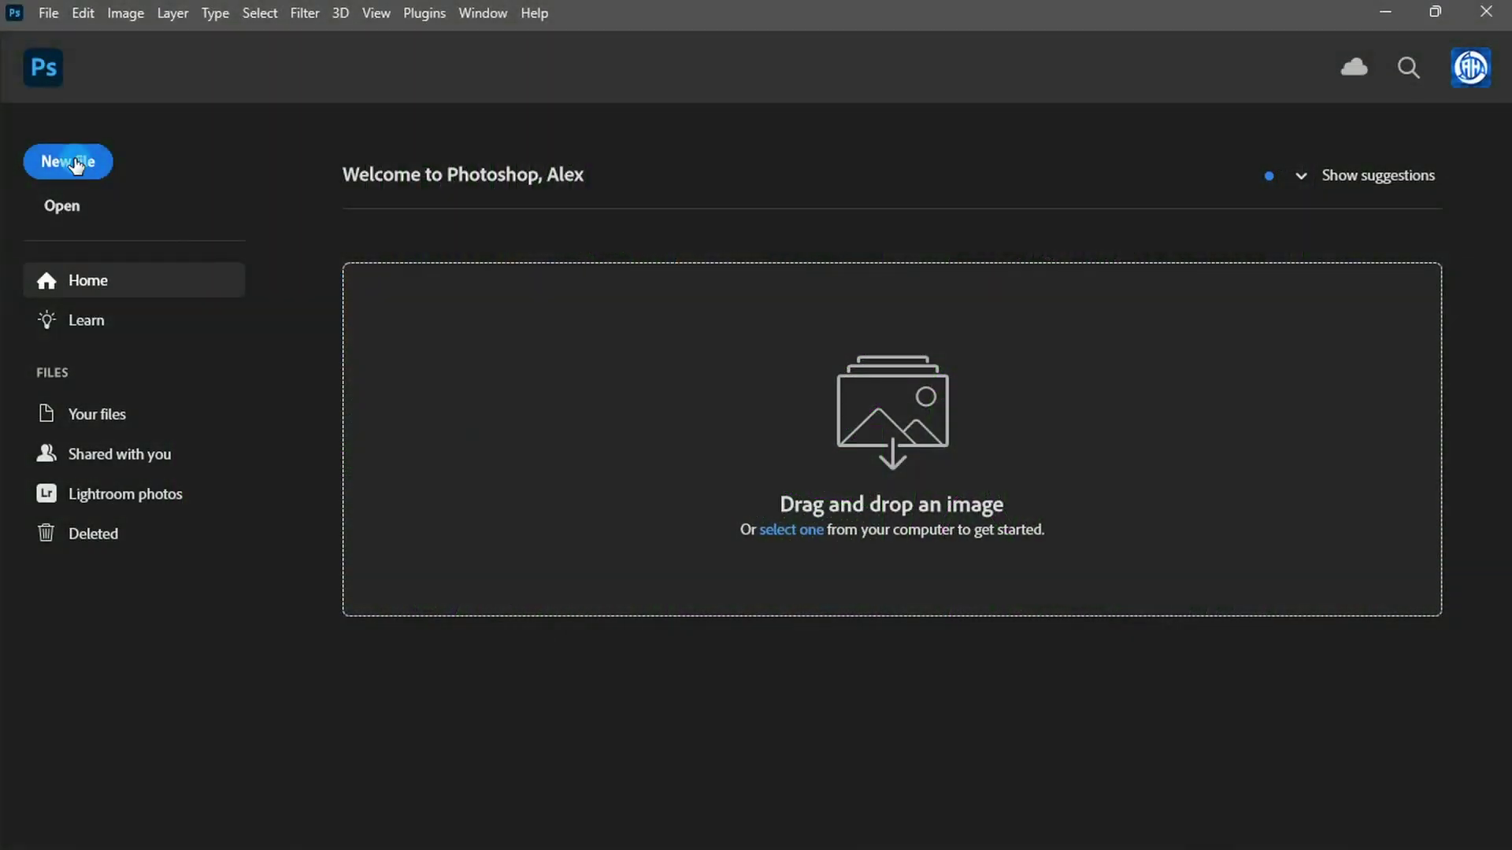
- Create a 1080×1080, 300 ppi document named 'Headphone Social Media Post Design'
{"action": "left_click", "coordinate": [75, 162]}
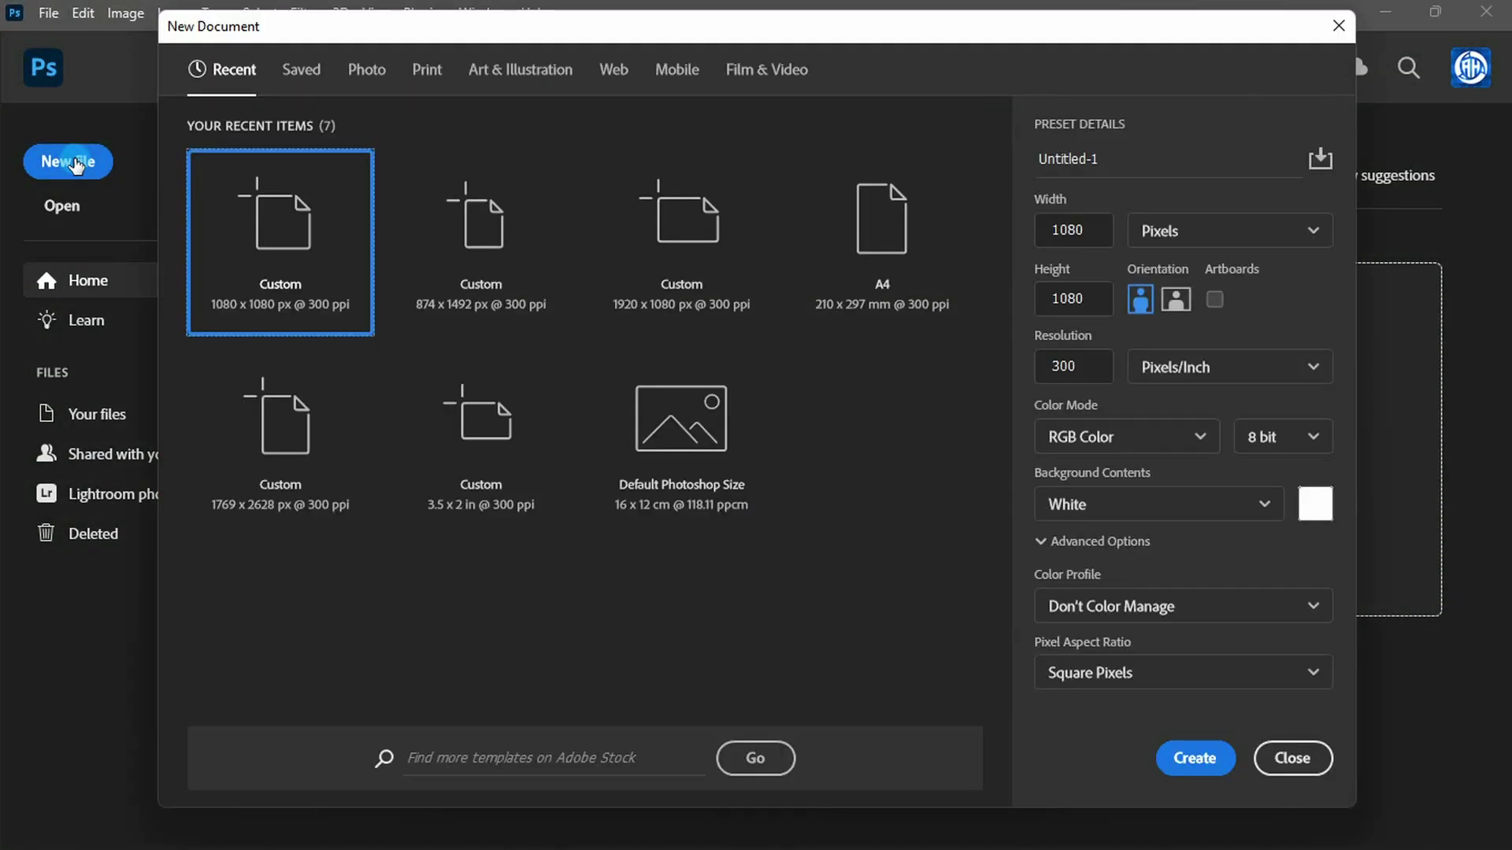
{"action": "left_click_drag", "start_coordinate": [1126, 158], "coordinate": [1010, 172]}
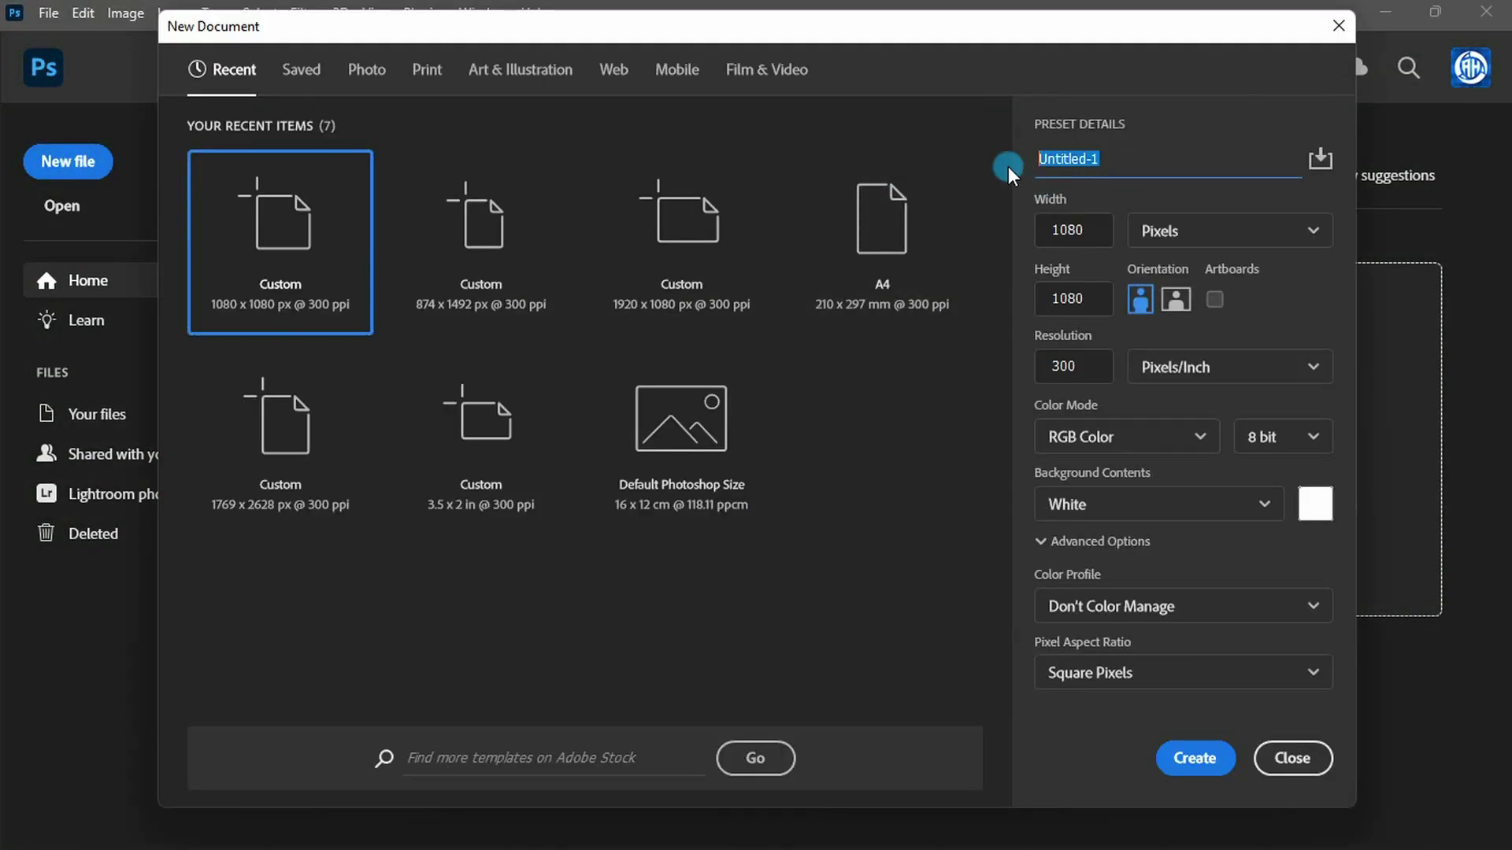
{"action": "type", "text": "Headphone Social Media Post Design"}
{"action": "left_click", "coordinate": [1186, 757]}
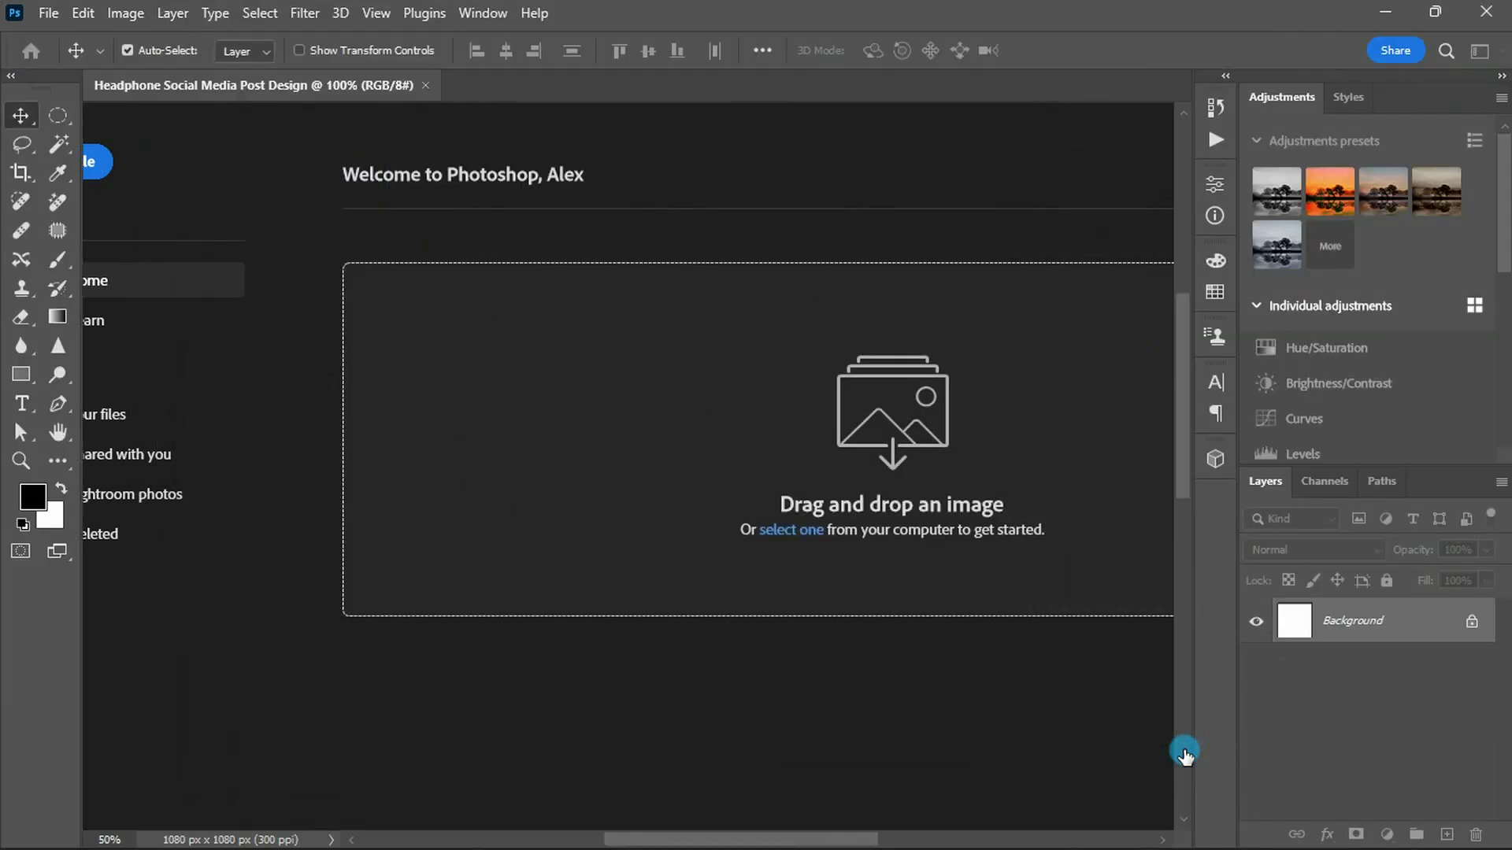
- Add a New Guide Layout with margin guides around the canvas edges
{"action": "left_click", "coordinate": [377, 13]}
{"action": "mouse_move", "coordinate": [398, 597]}
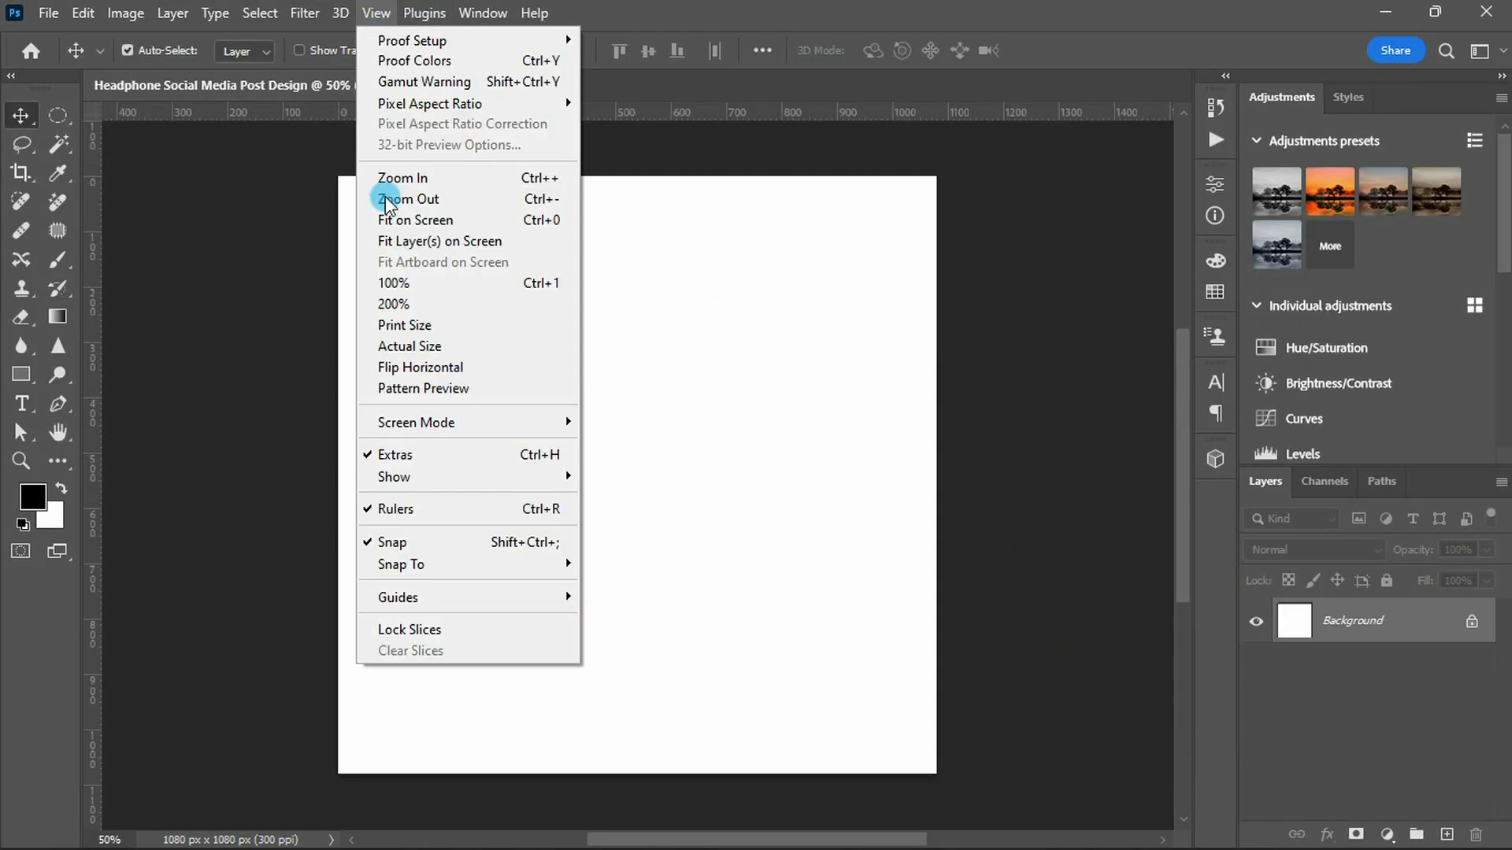
{"action": "left_click", "coordinate": [664, 740]}
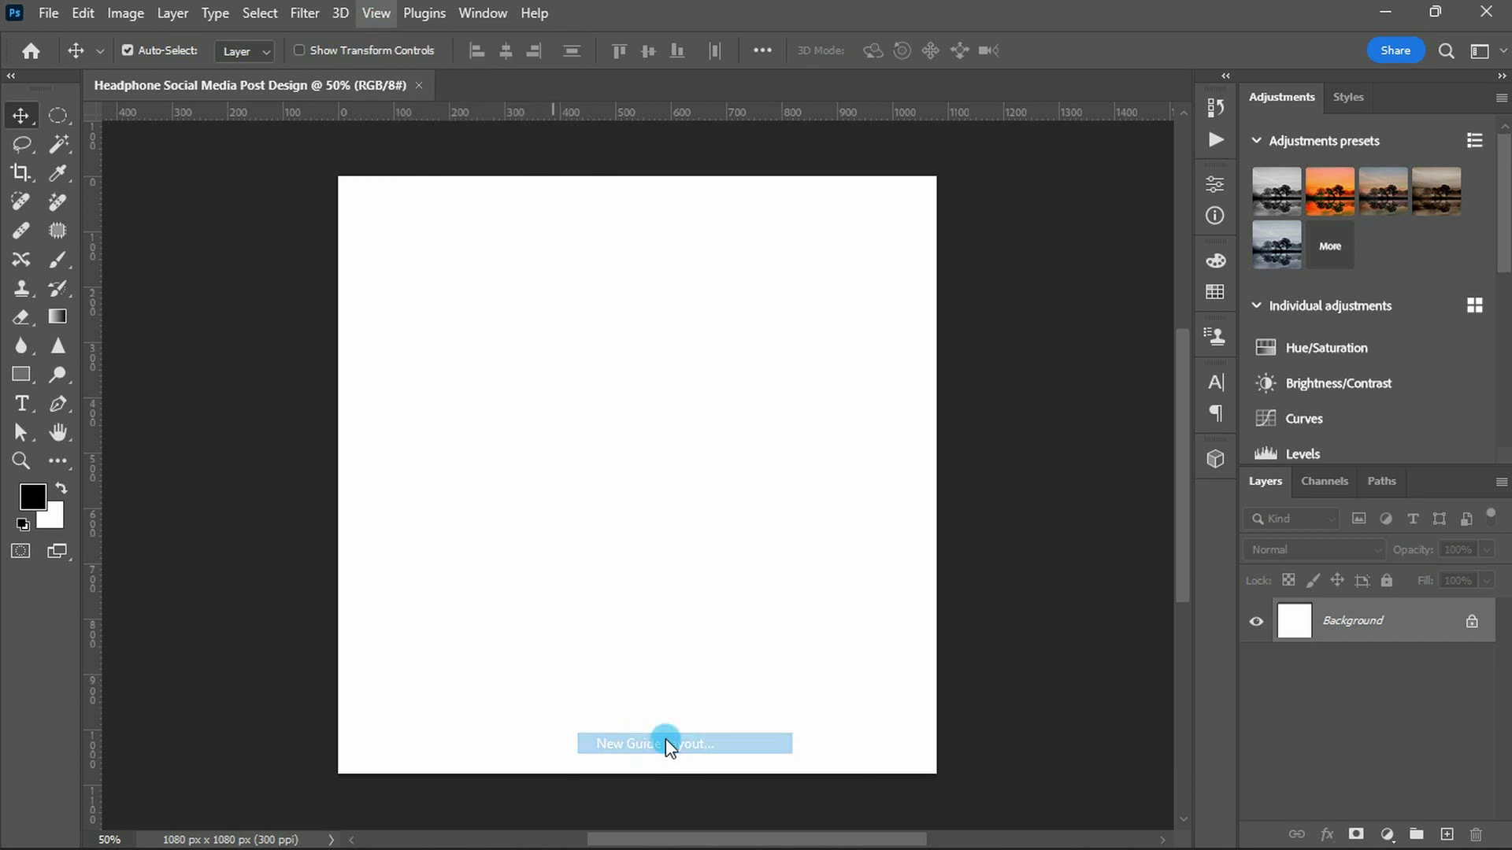
{"action": "key", "text": "Return"}
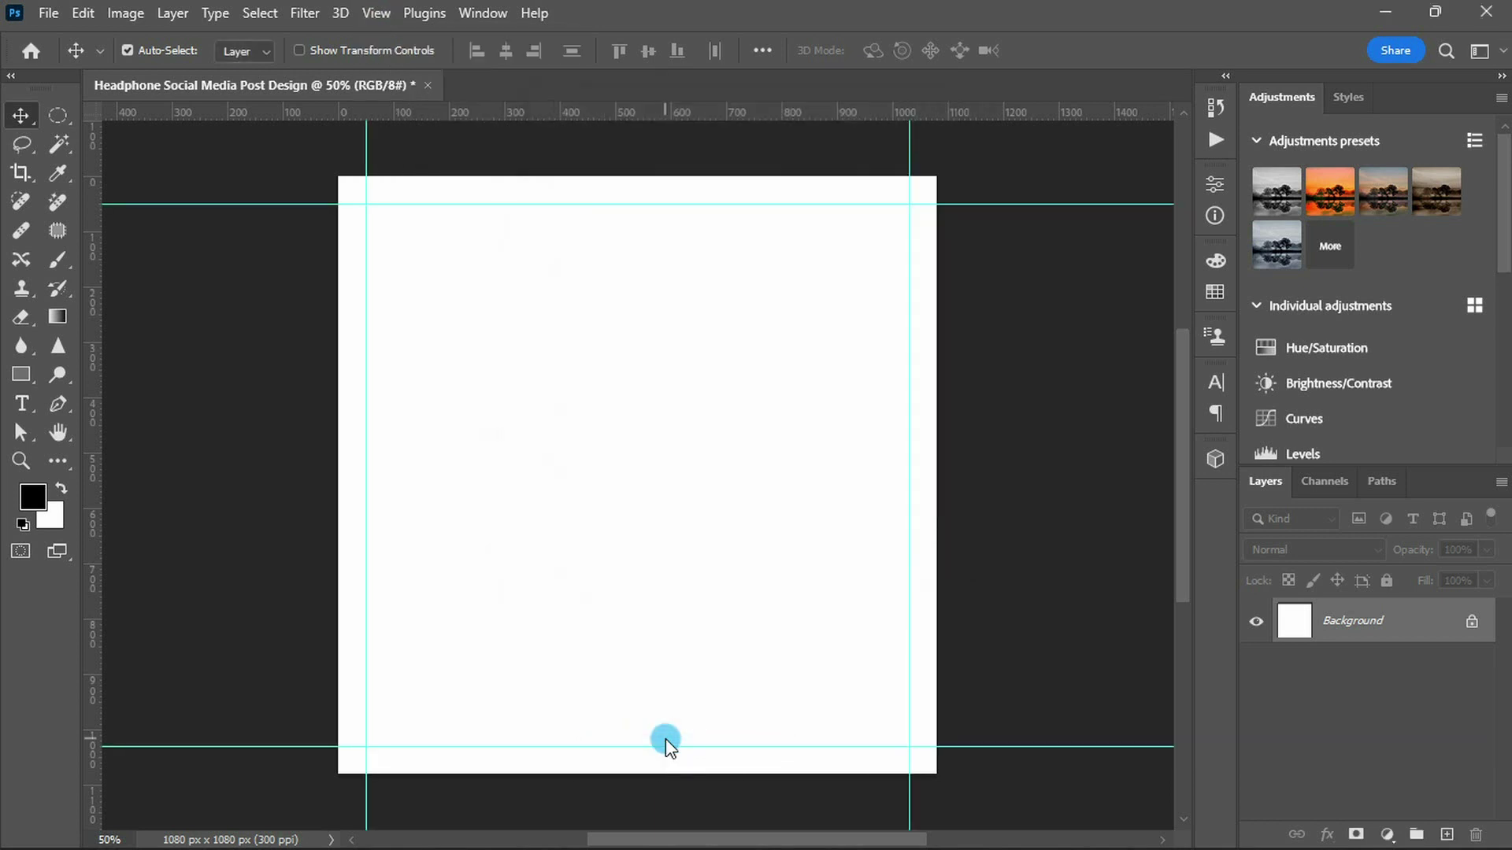
{"action": "key", "text": "u"}
{"action": "left_click", "coordinate": [665, 739]}
{"action": "type", "text": "883"}
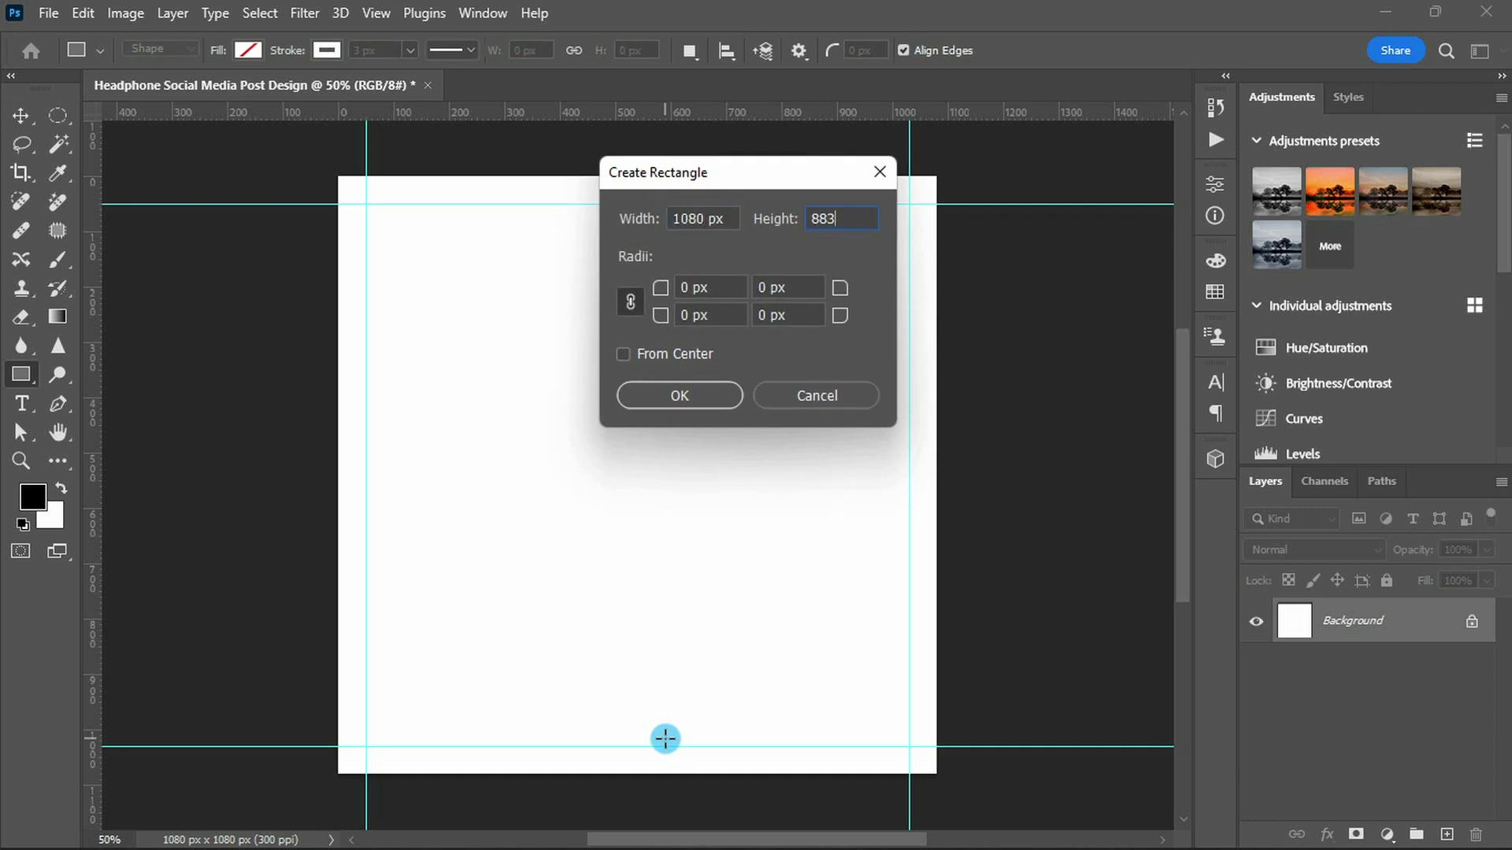
- Create a 1080×883 px rectangle at the top of the canvas with no stroke
{"action": "key", "text": "Return"}
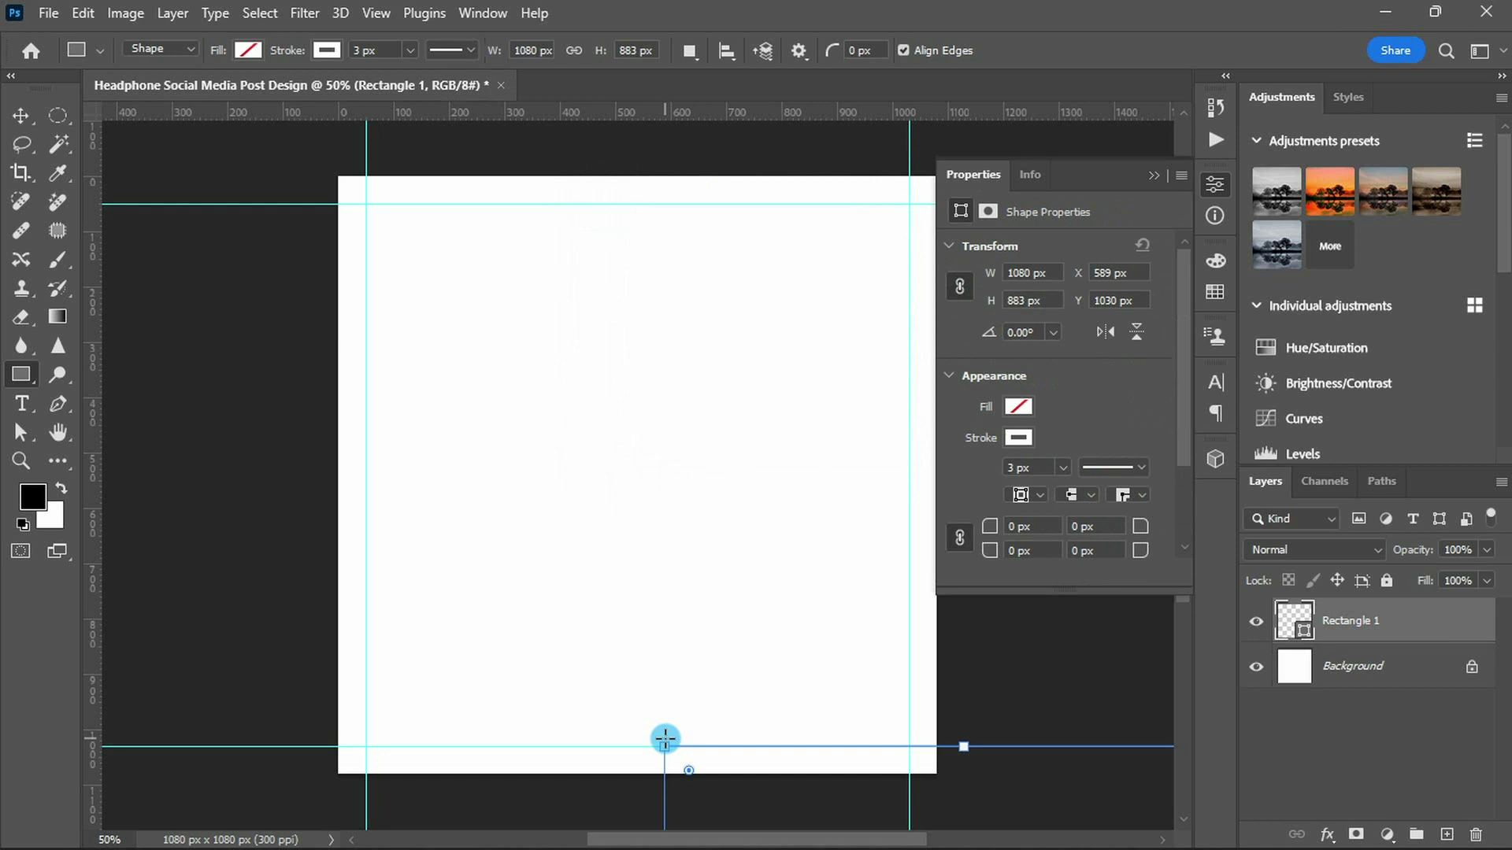
{"action": "left_click_drag", "start_coordinate": [744, 765], "coordinate": [422, 205]}
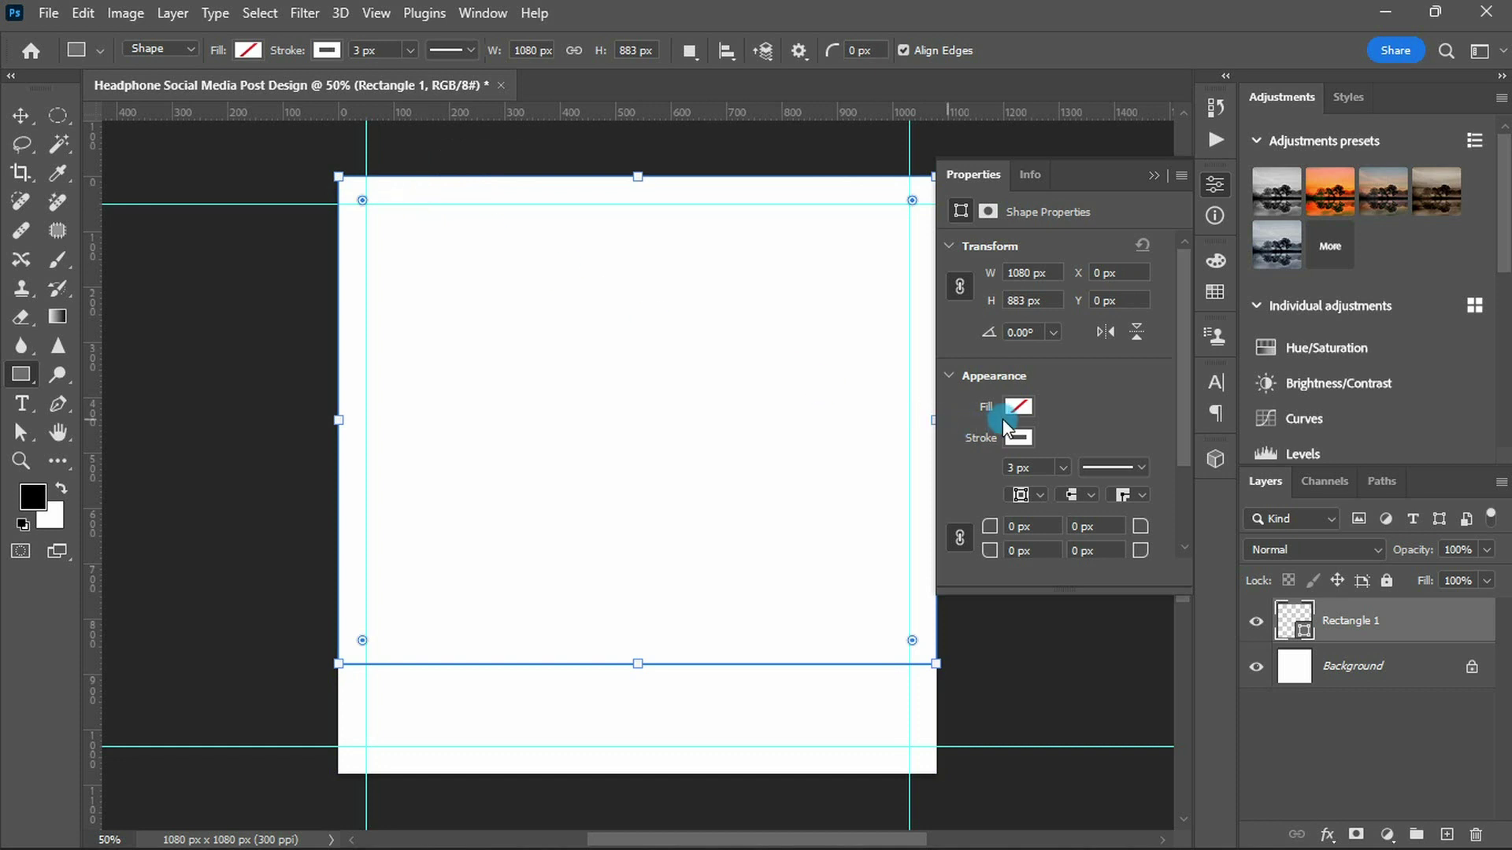
{"action": "left_click", "coordinate": [1018, 437]}
{"action": "left_click", "coordinate": [974, 470]}
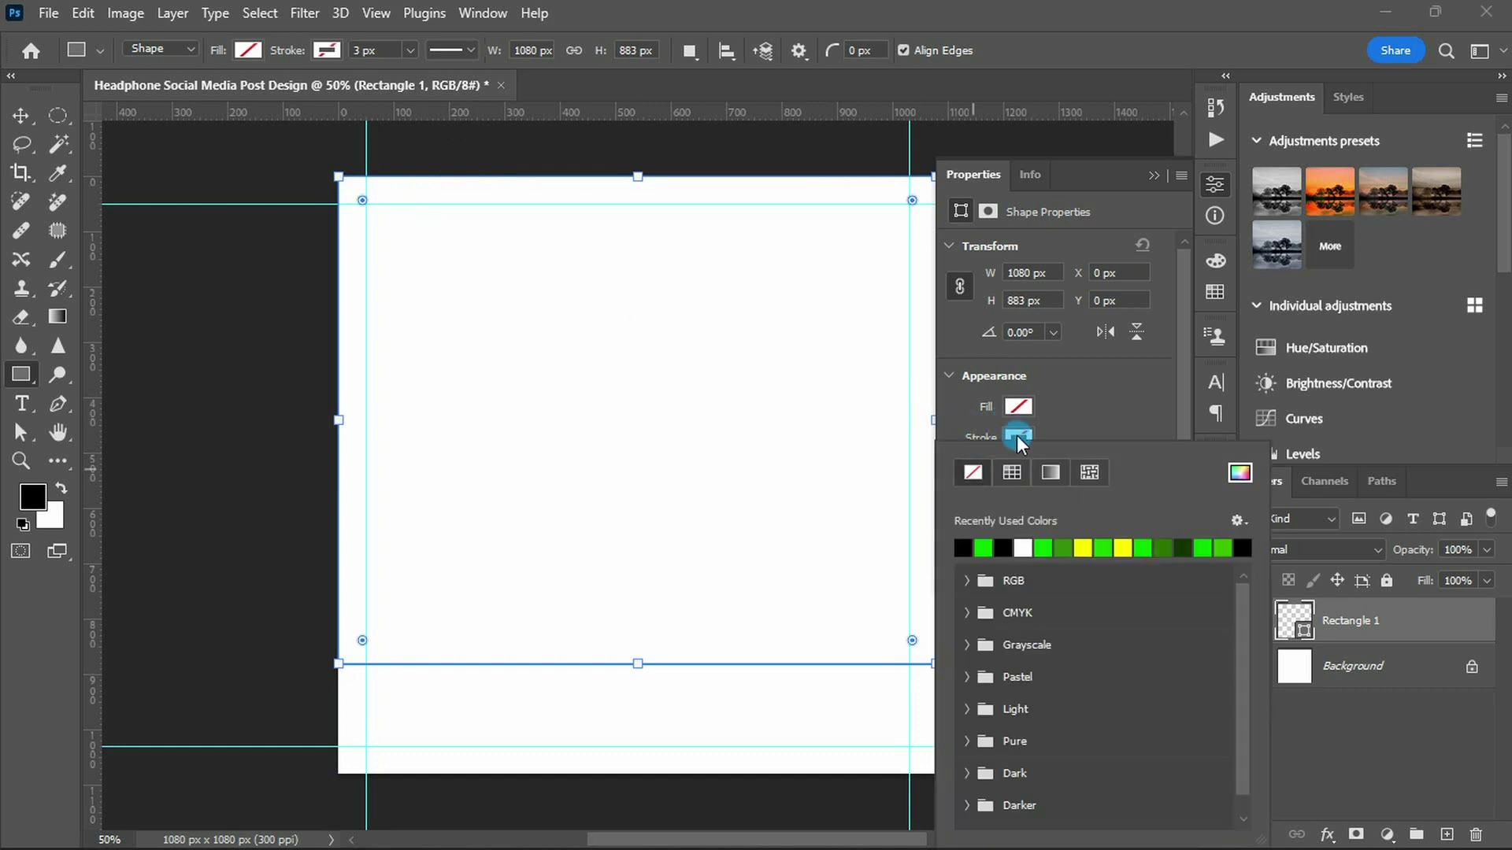
- Give the rectangle a gradient fill starting with green #05d100
{"action": "left_click", "coordinate": [1014, 437]}
{"action": "left_click", "coordinate": [1018, 407]}
{"action": "left_click", "coordinate": [1049, 455]}
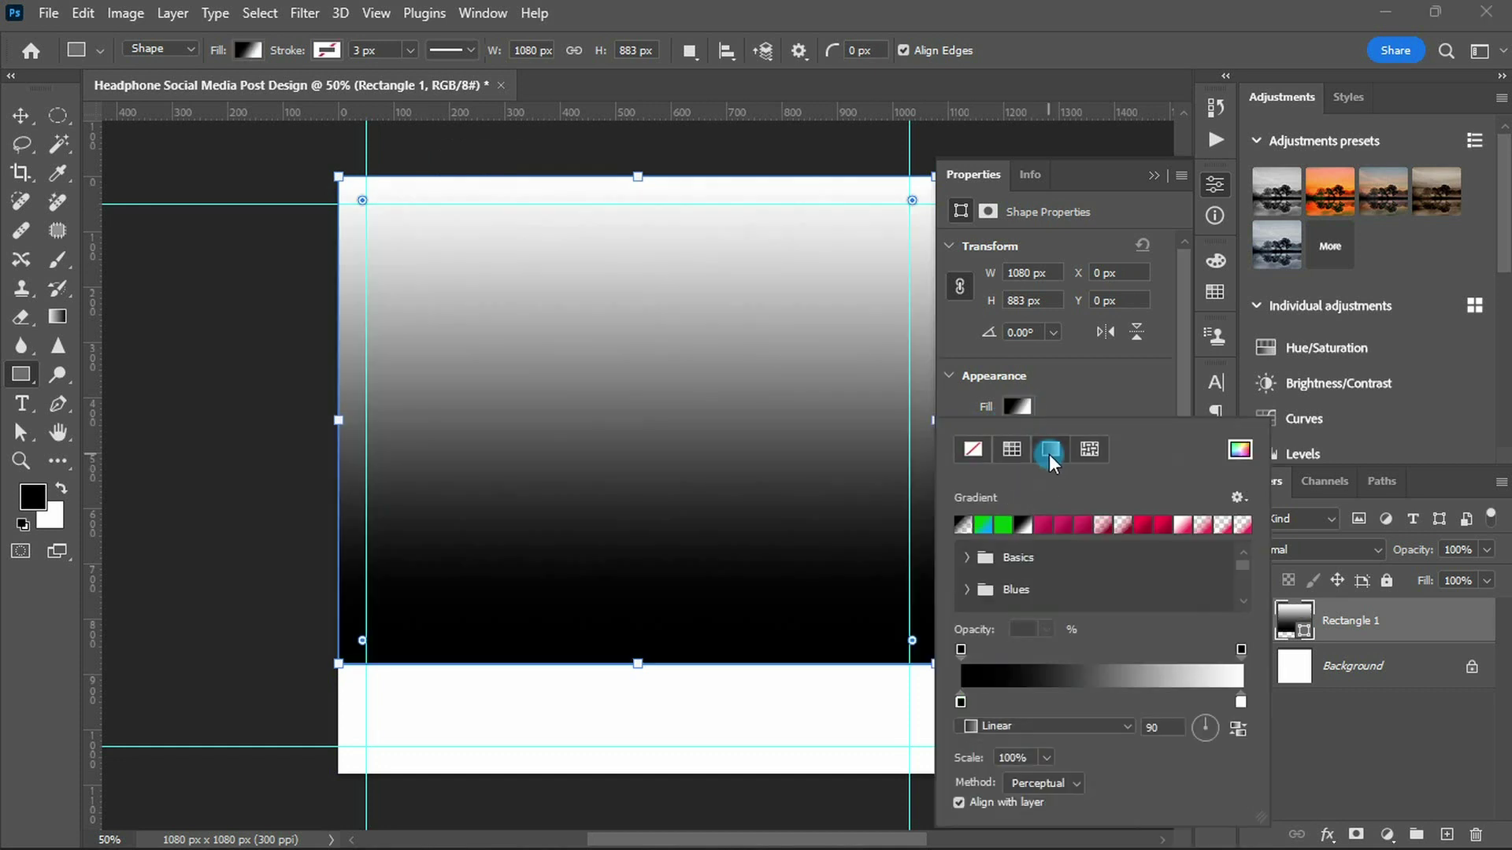
{"action": "left_click", "coordinate": [961, 700]}
{"action": "double_click", "coordinate": [962, 699]}
{"action": "type", "text": "05"}
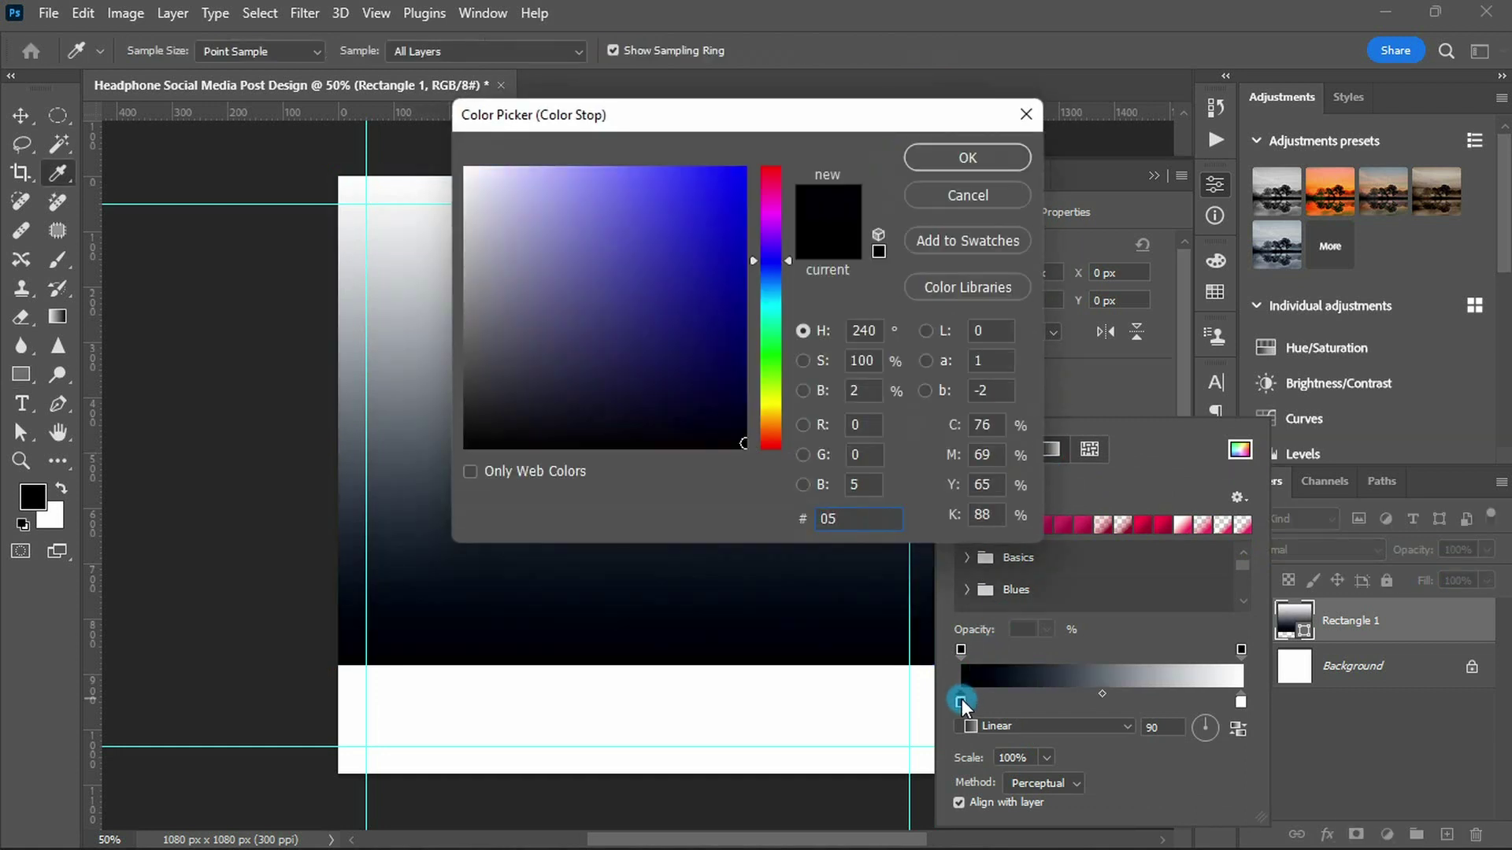
{"action": "type", "text": "d100"}
{"action": "key", "text": "Return"}
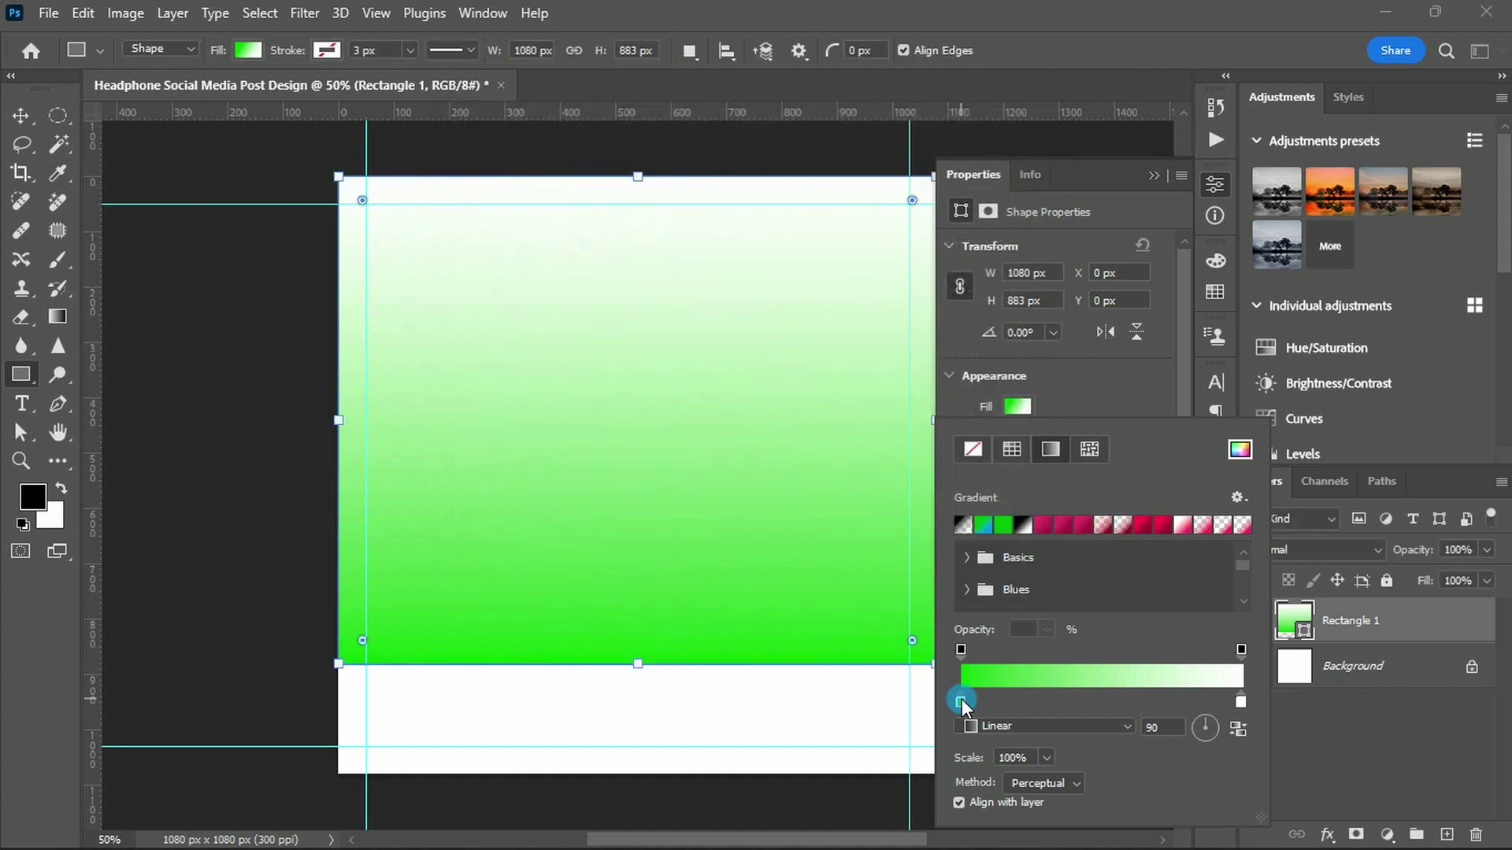
- Make the gradient's end stop black and scale the gradient to 175%
{"action": "double_click", "coordinate": [1241, 701]}
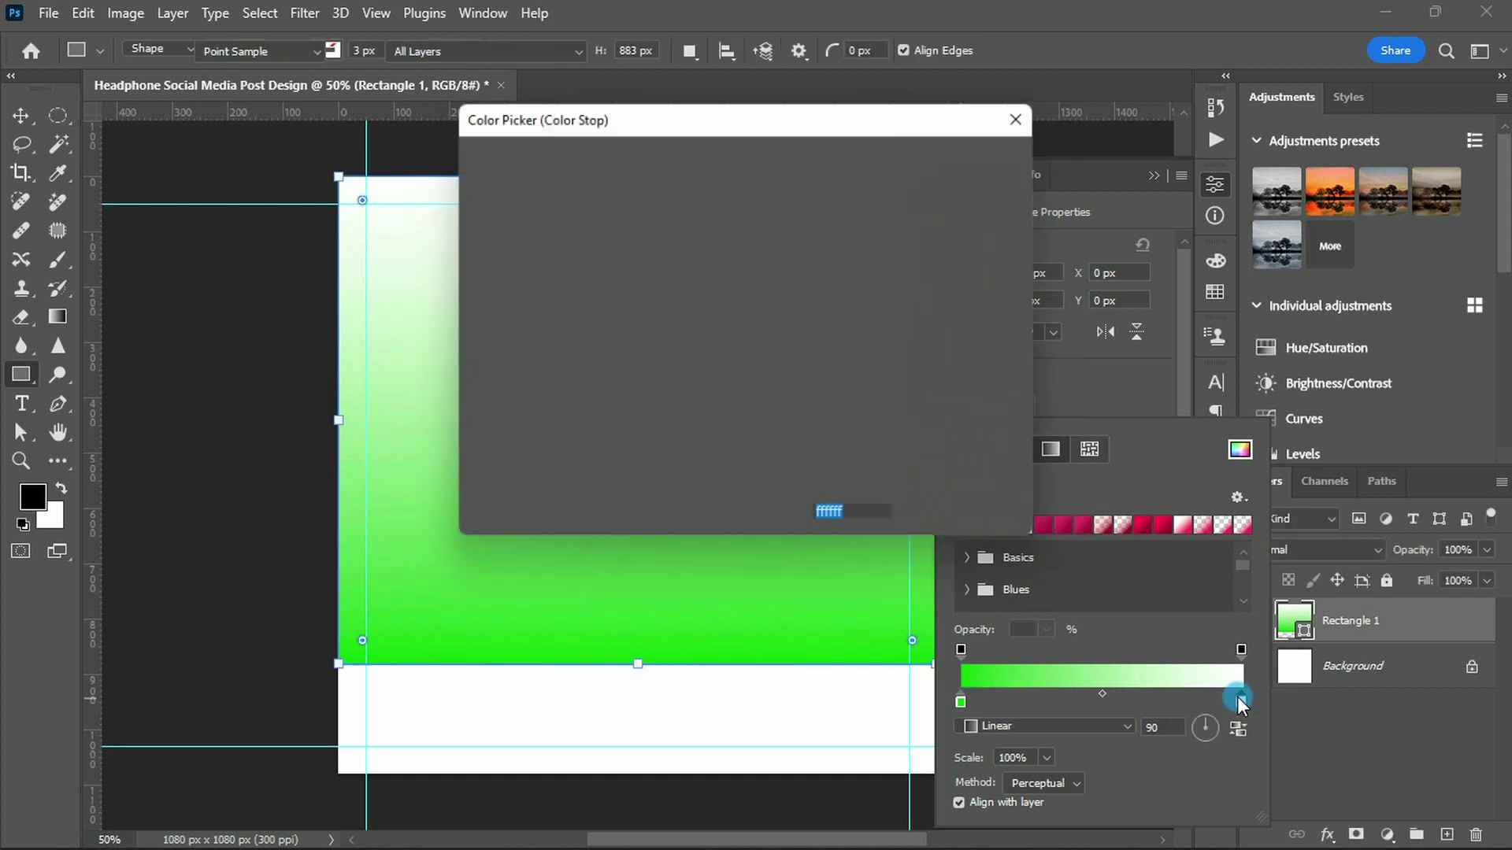
{"action": "double_click", "coordinate": [856, 391]}
{"action": "type", "text": "0"}
{"action": "key", "text": "Return"}
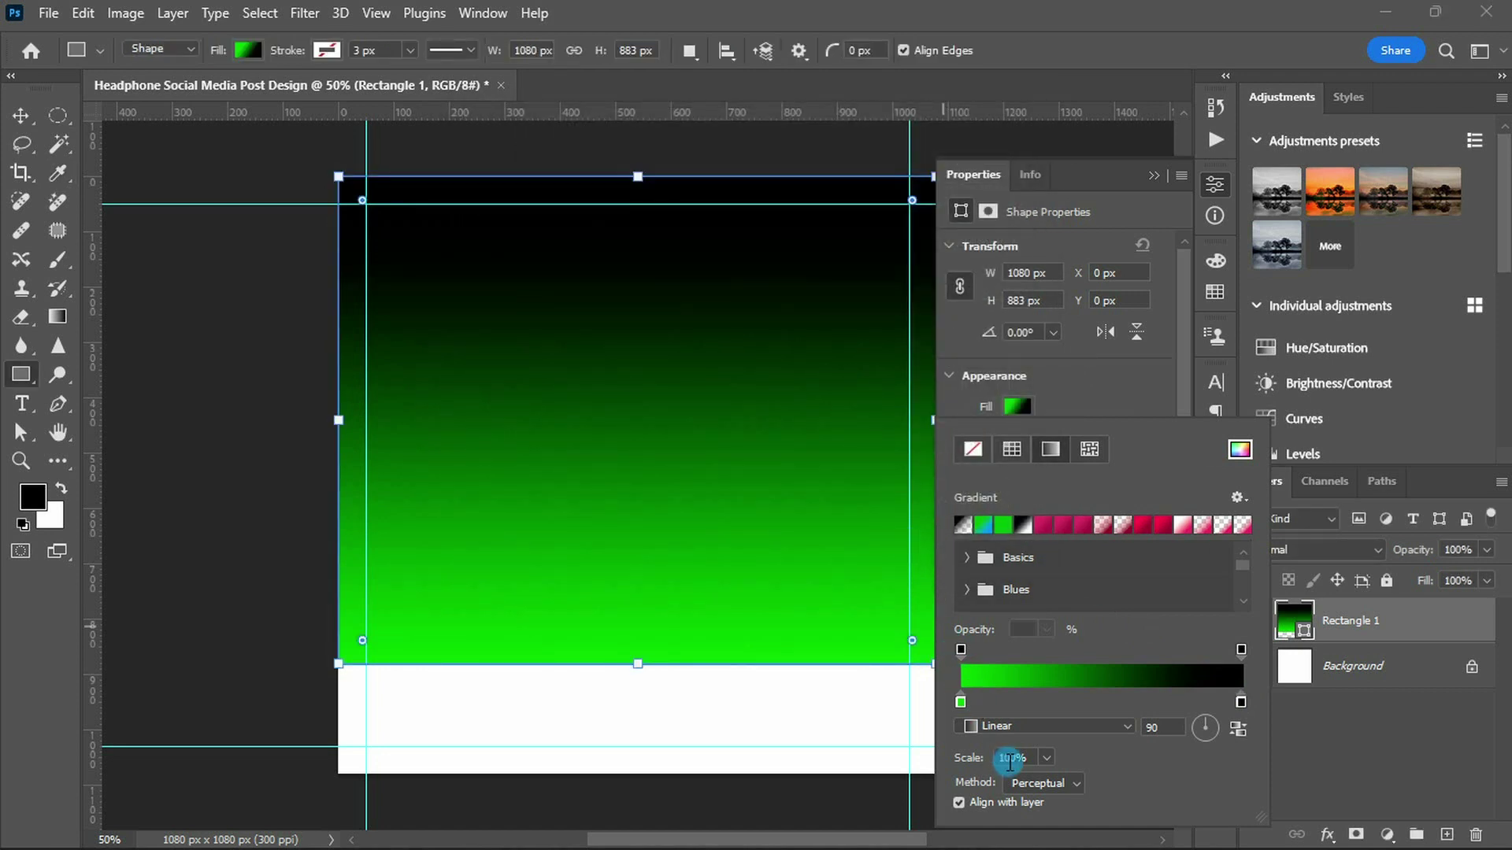
{"action": "type", "text": "175"}
{"action": "left_click", "coordinate": [972, 752]}
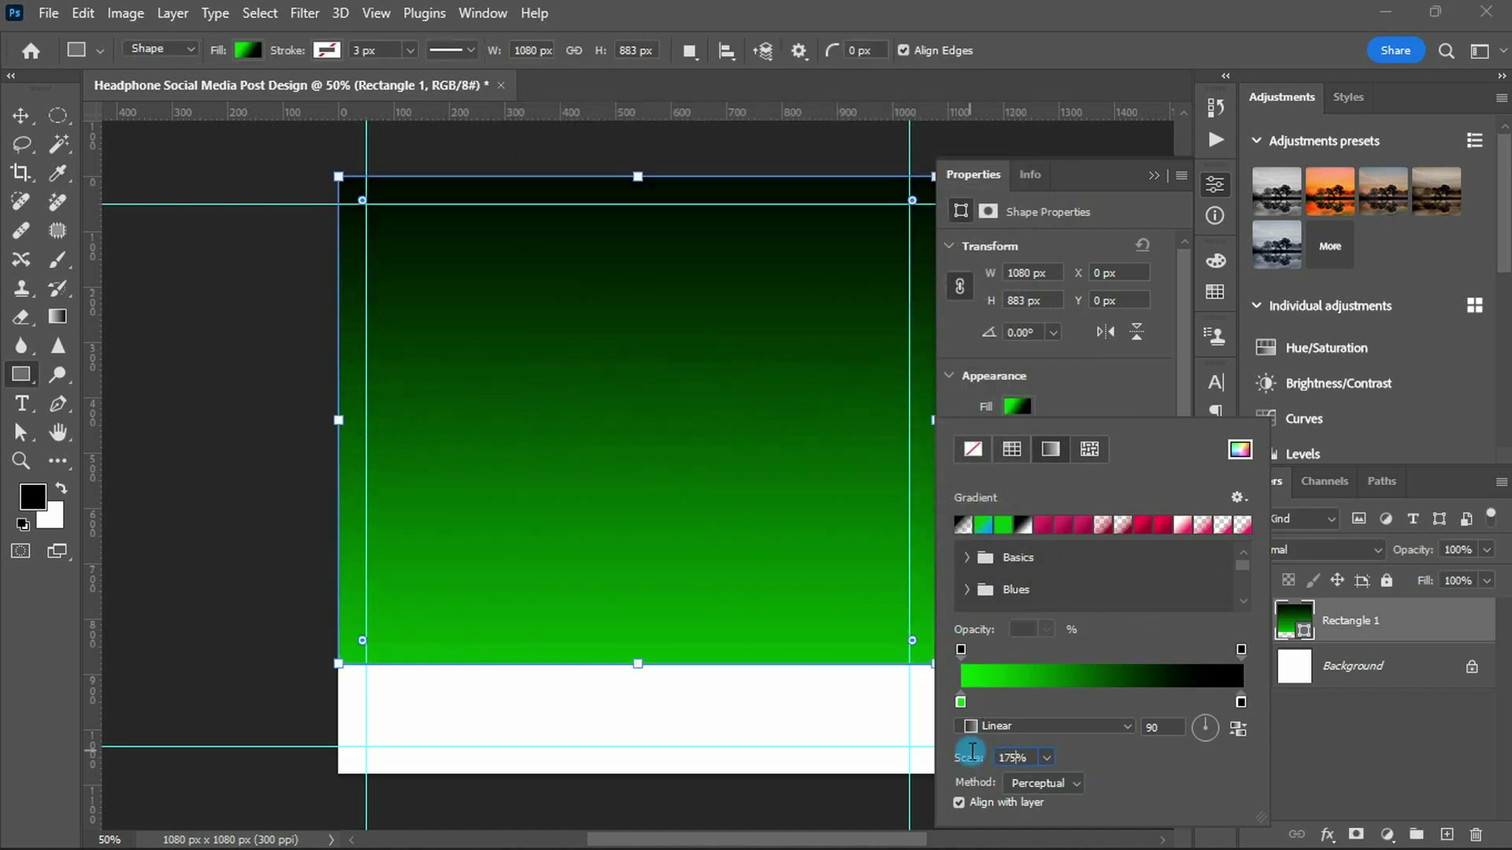
{"action": "key", "text": "Return"}
{"action": "key", "text": "v"}
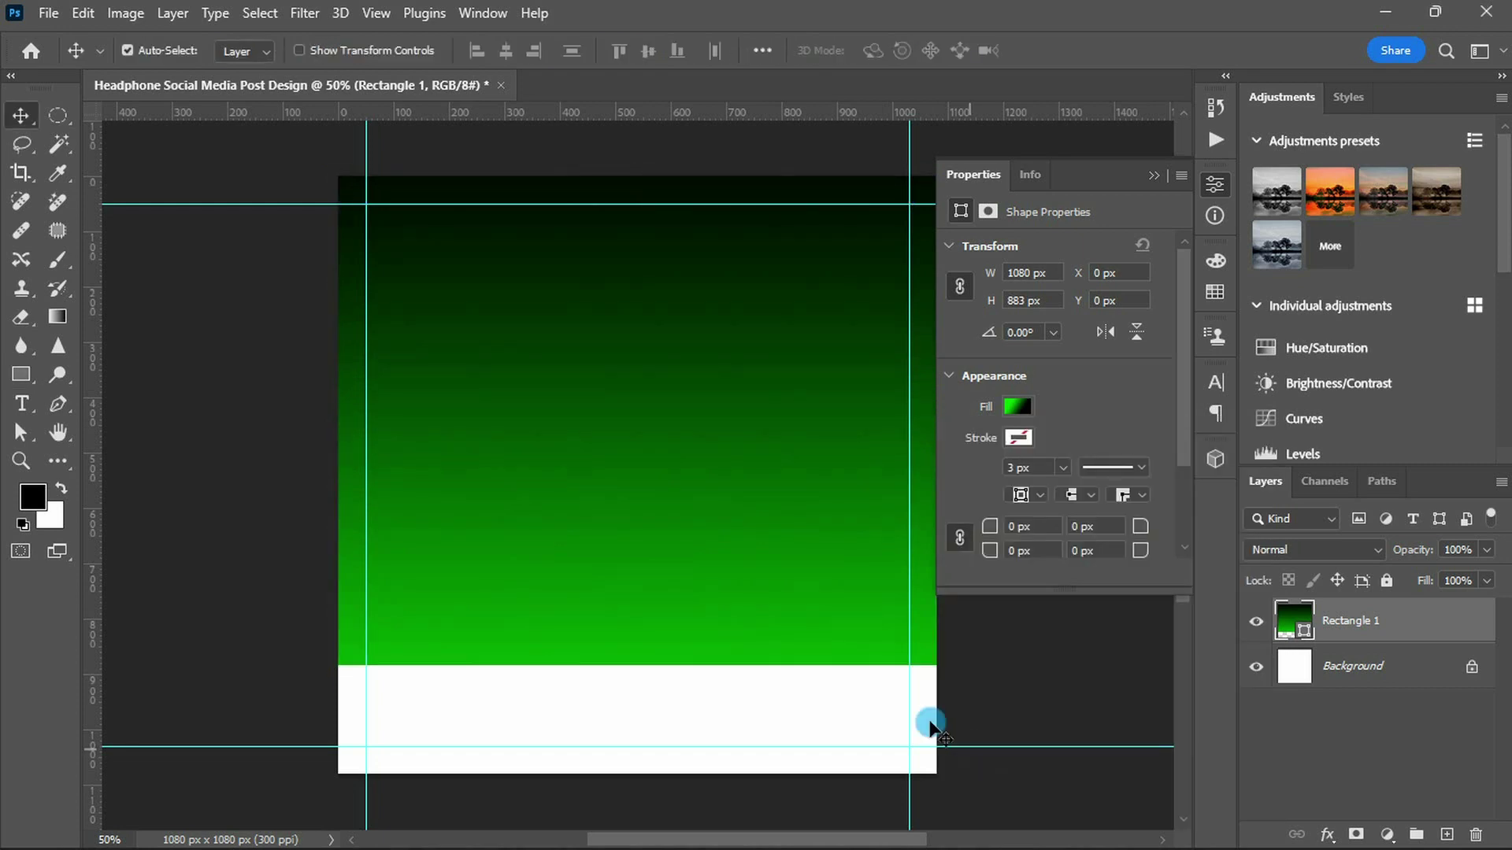
- Position and scale the concrete floor image across the bottom of the canvas
{"action": "mouse_move", "coordinate": [640, 459]}
{"action": "left_mouse_down"}
{"action": "mouse_move", "coordinate": [635, 644]}
{"action": "mouse_move", "coordinate": [635, 620]}
{"action": "left_mouse_up"}
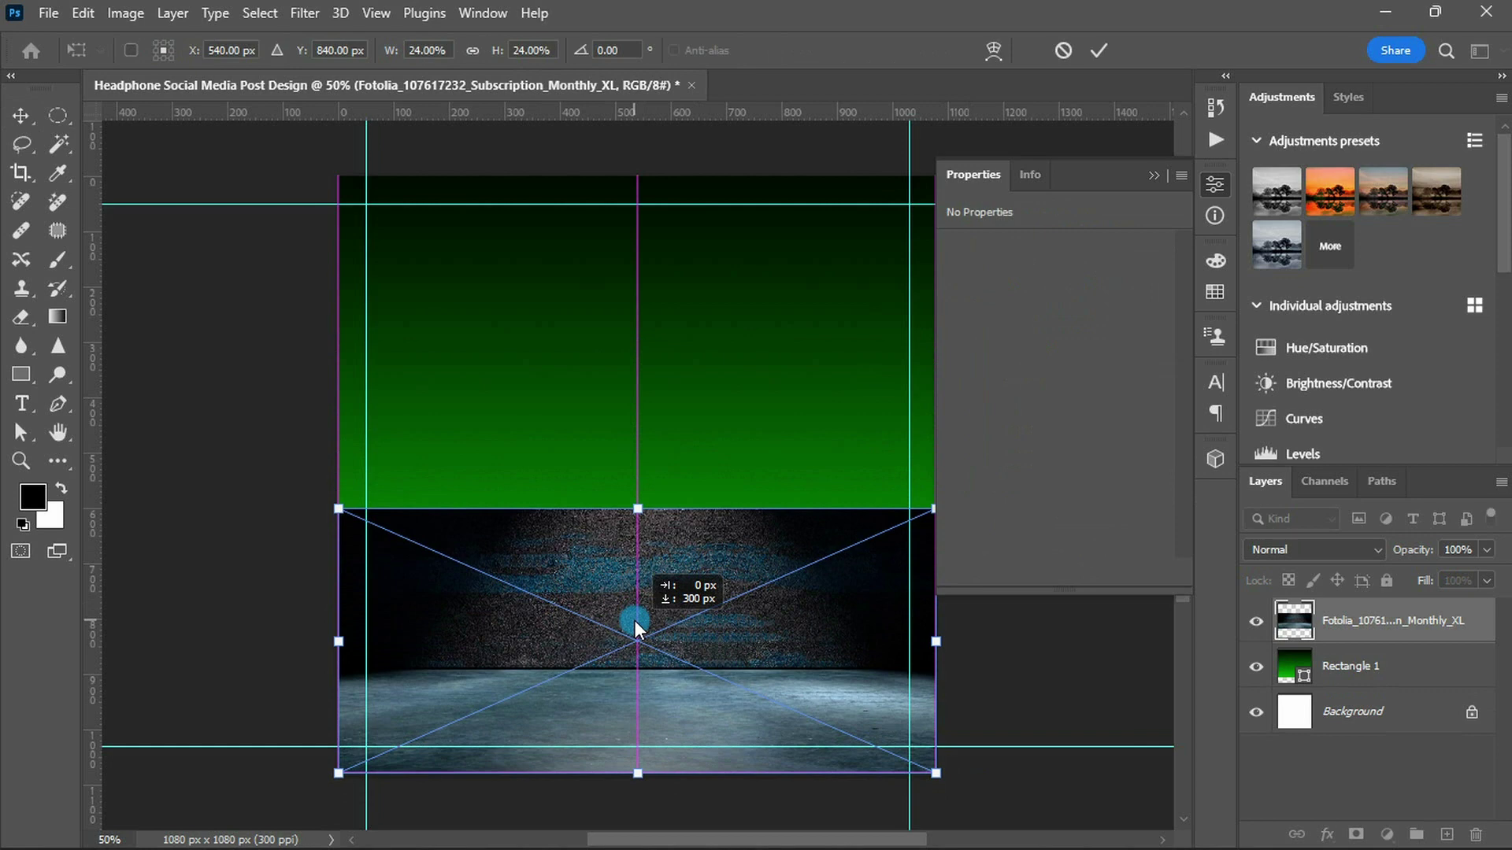
{"action": "mouse_move", "coordinate": [638, 508]}
{"action": "left_mouse_down"}
{"action": "mouse_move", "coordinate": [644, 439]}
{"action": "mouse_move", "coordinate": [641, 456]}
{"action": "left_mouse_up"}
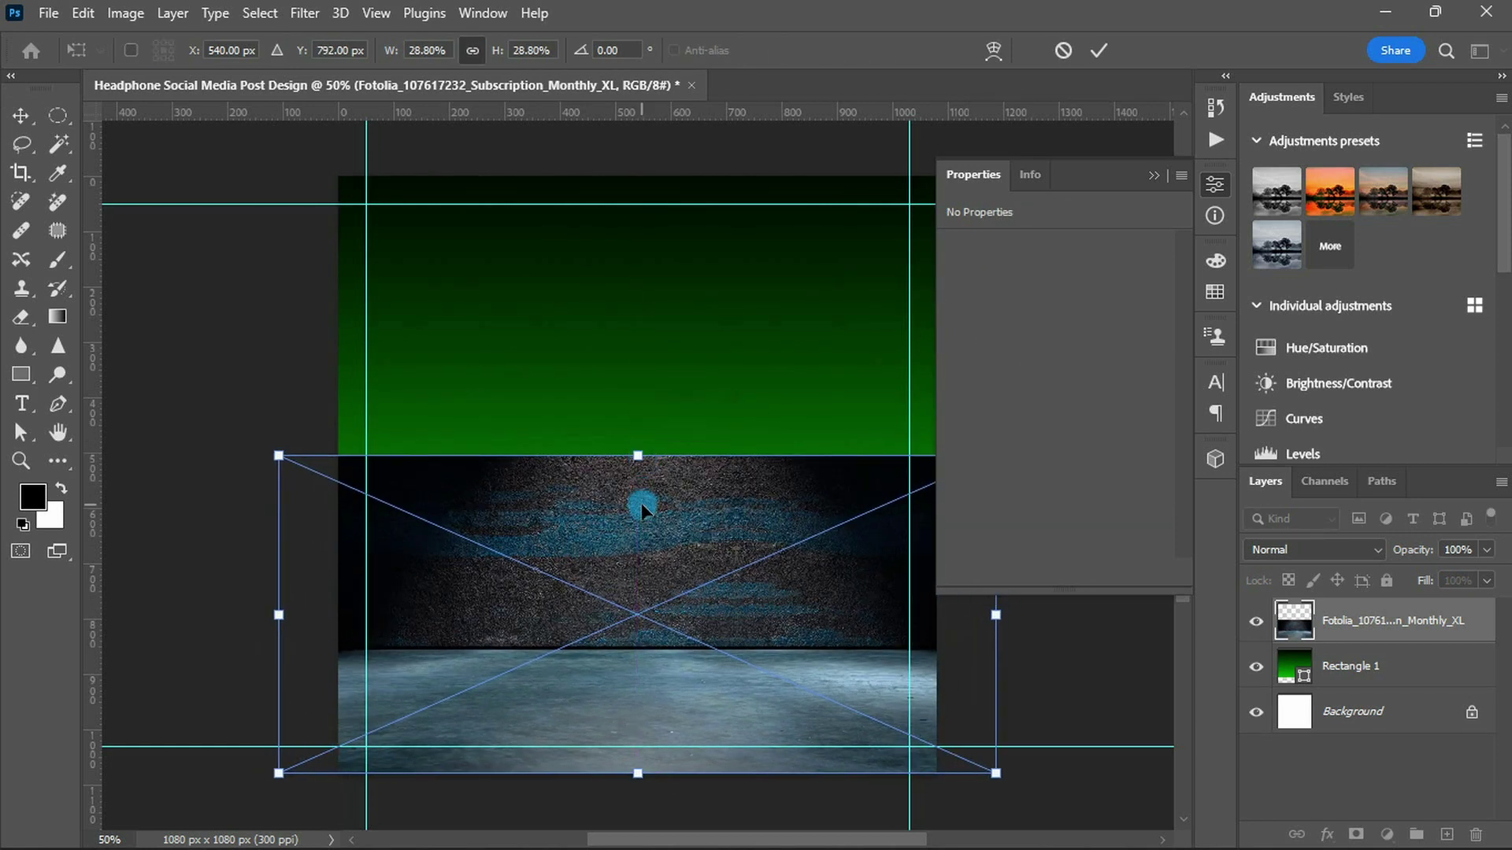
{"action": "key", "text": "Return"}
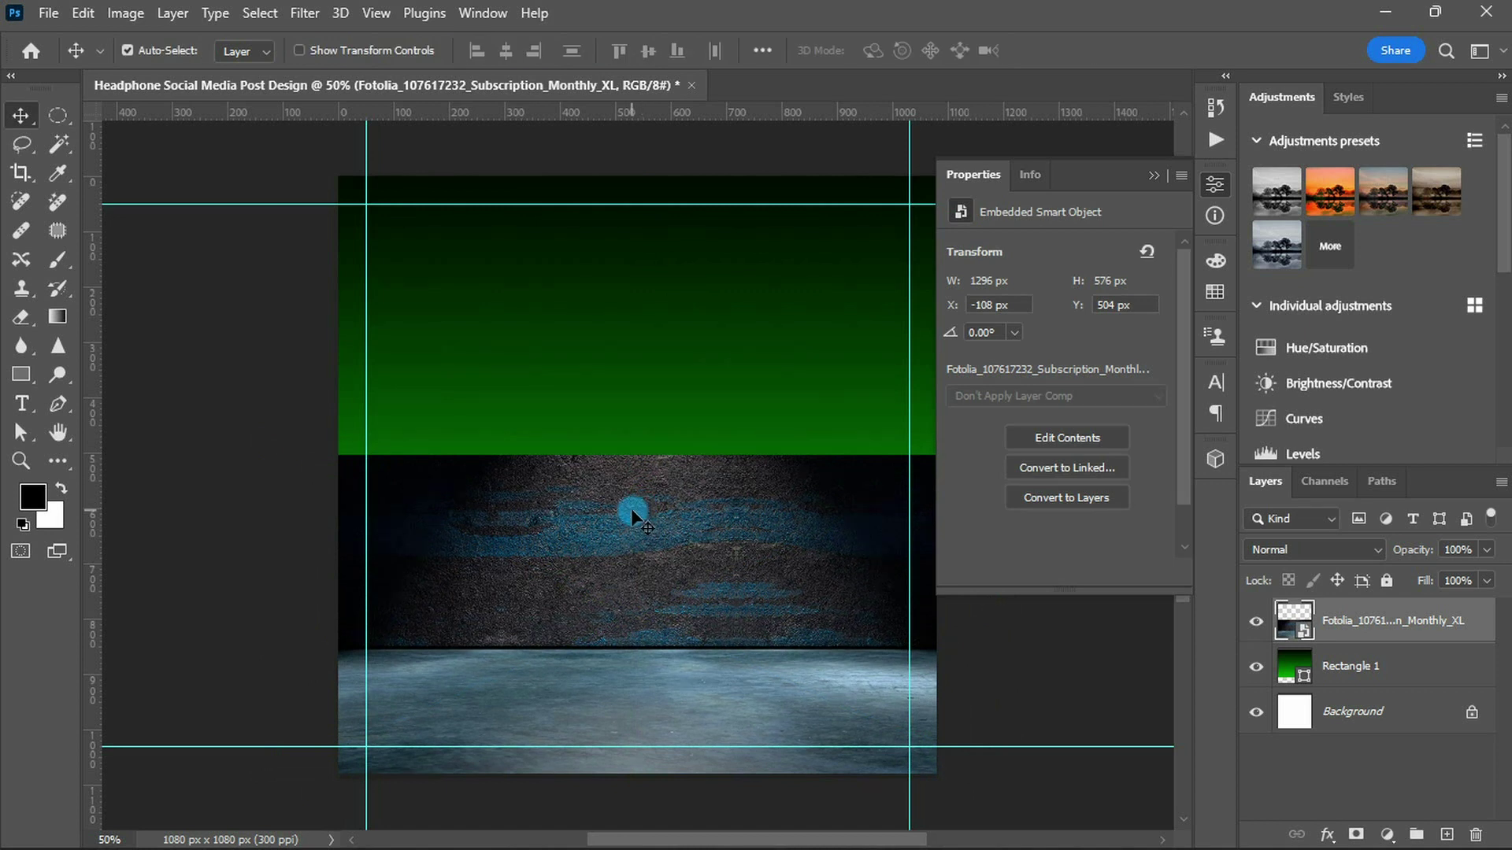
- Mask the floor with a black-to-white gradient so its top fades into the green
{"action": "left_click", "coordinate": [1353, 834]}
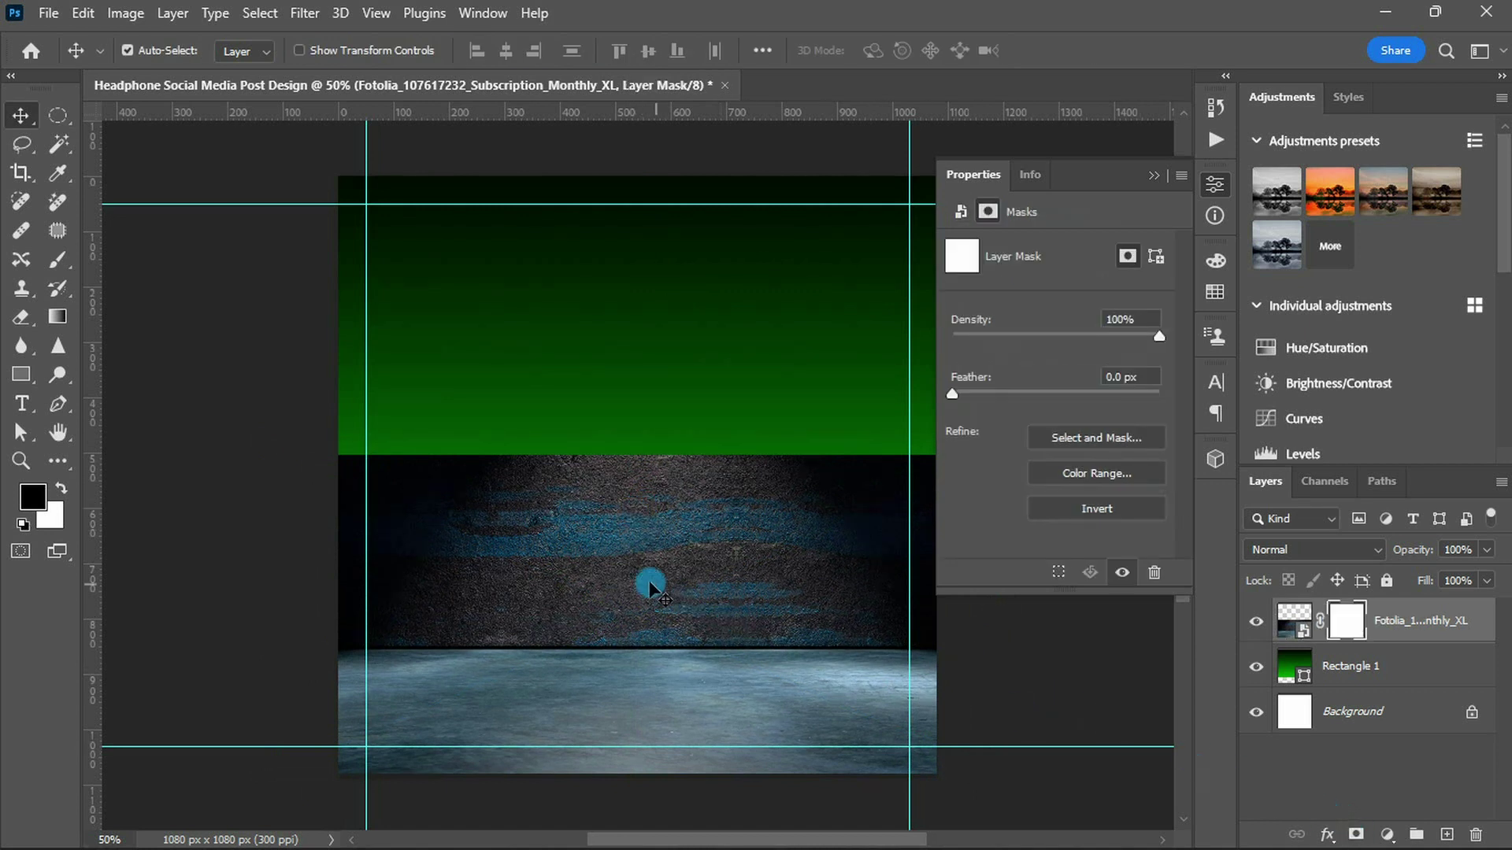
{"action": "key", "text": "g"}
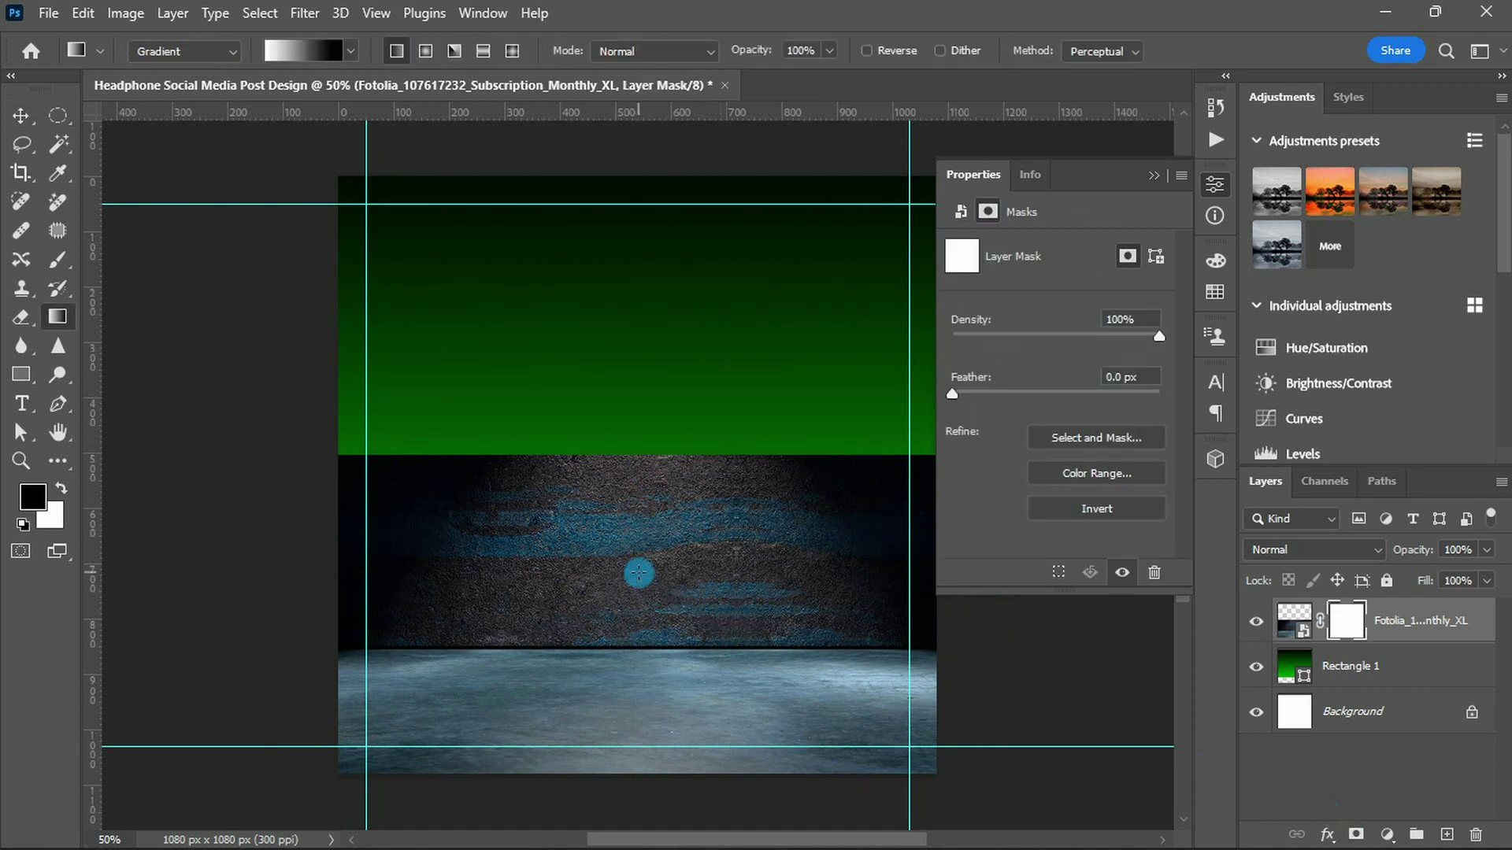
{"action": "left_click_drag", "start_coordinate": [644, 611], "coordinate": [649, 661]}
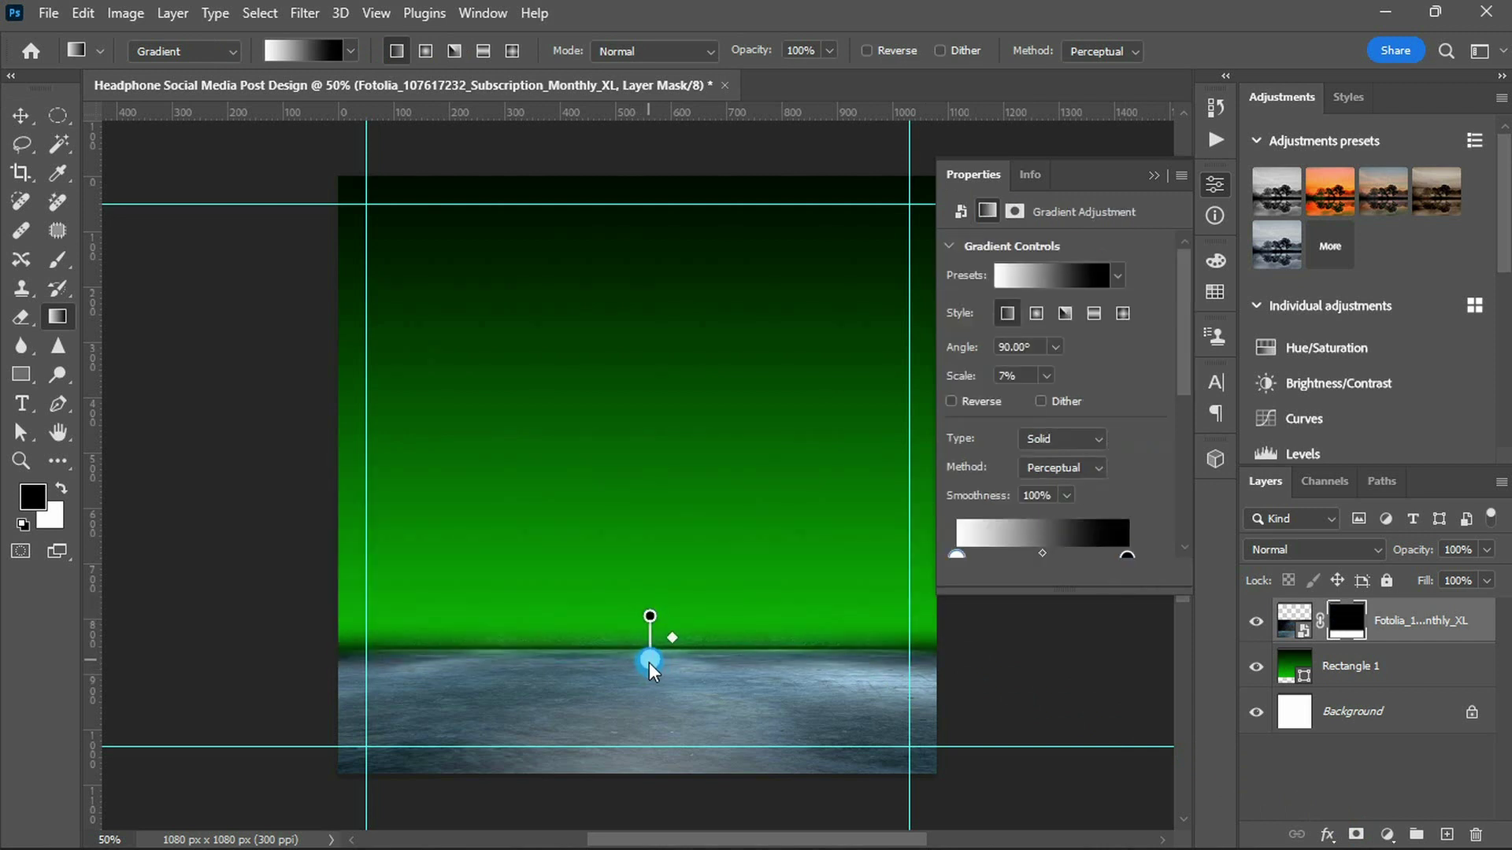
{"action": "scroll", "coordinate": [1094, 521], "scroll_direction": "down", "scroll_amount": 1}
{"action": "left_click_drag", "start_coordinate": [1126, 520], "coordinate": [1066, 523]}
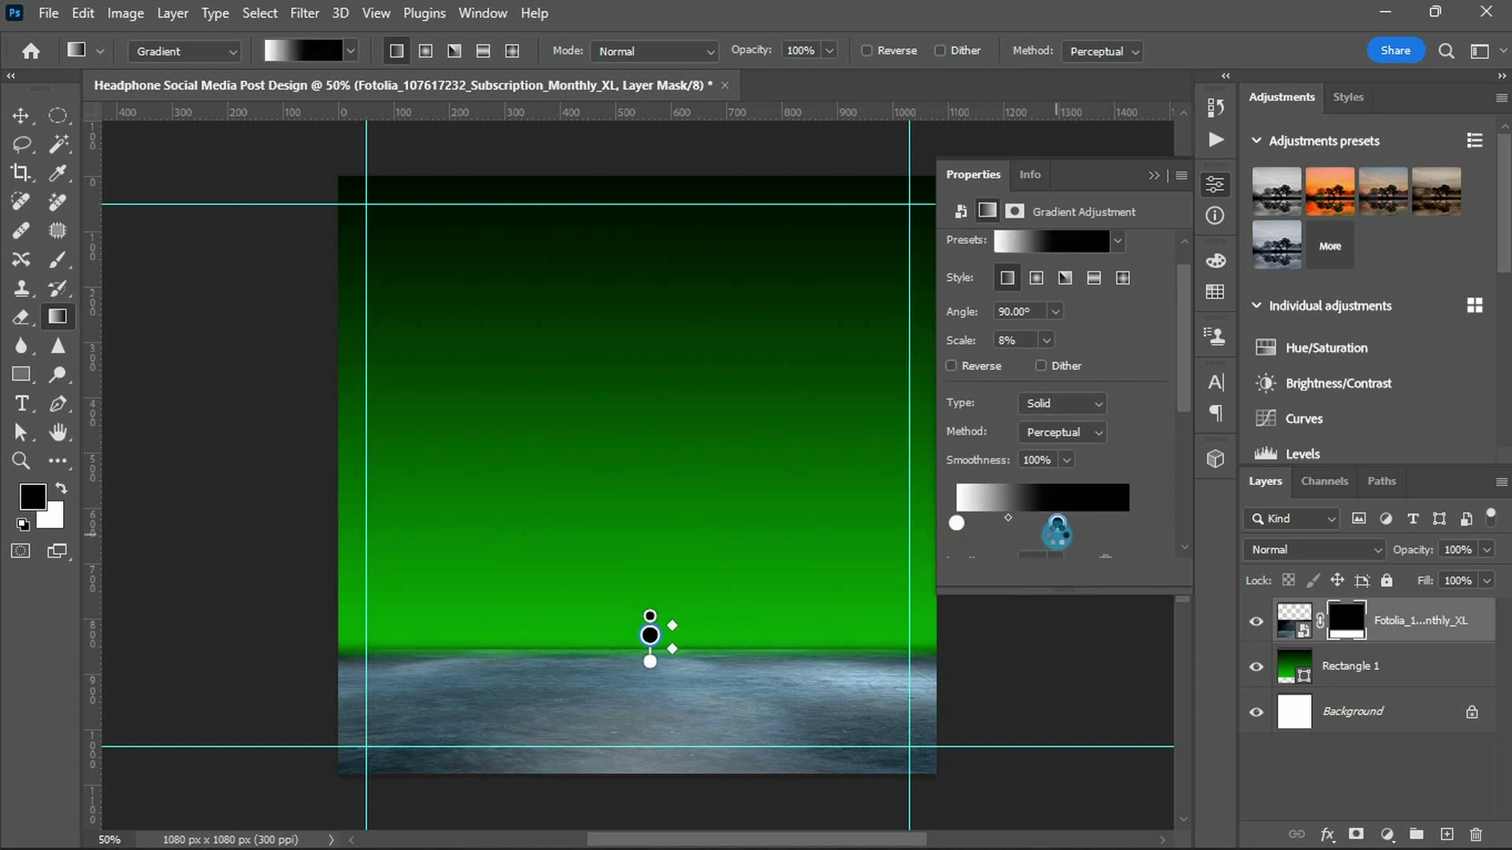
{"action": "left_click", "coordinate": [957, 523]}
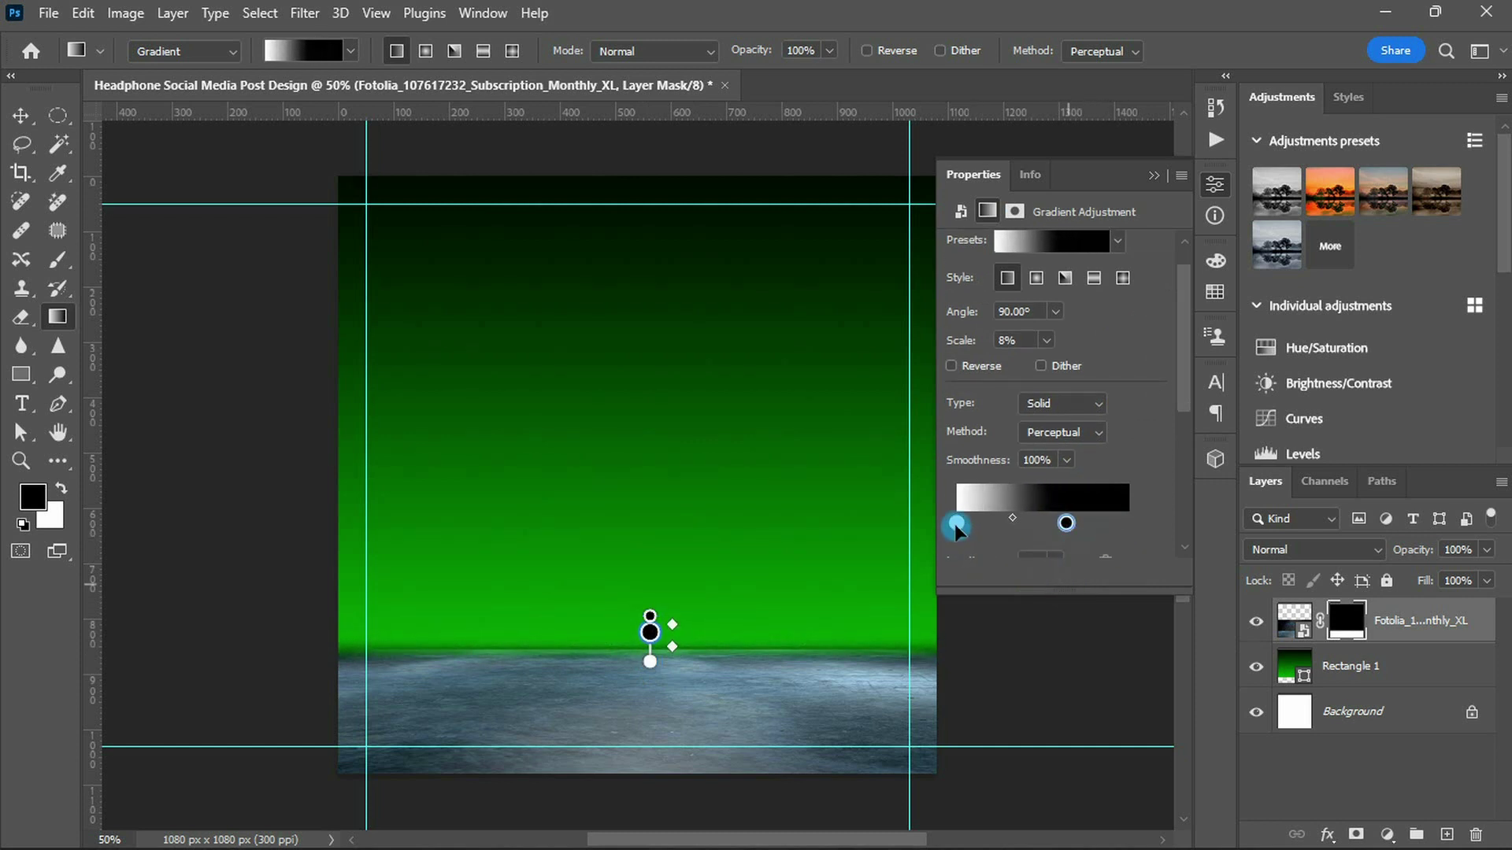
{"action": "left_click_drag", "start_coordinate": [649, 661], "coordinate": [648, 666]}
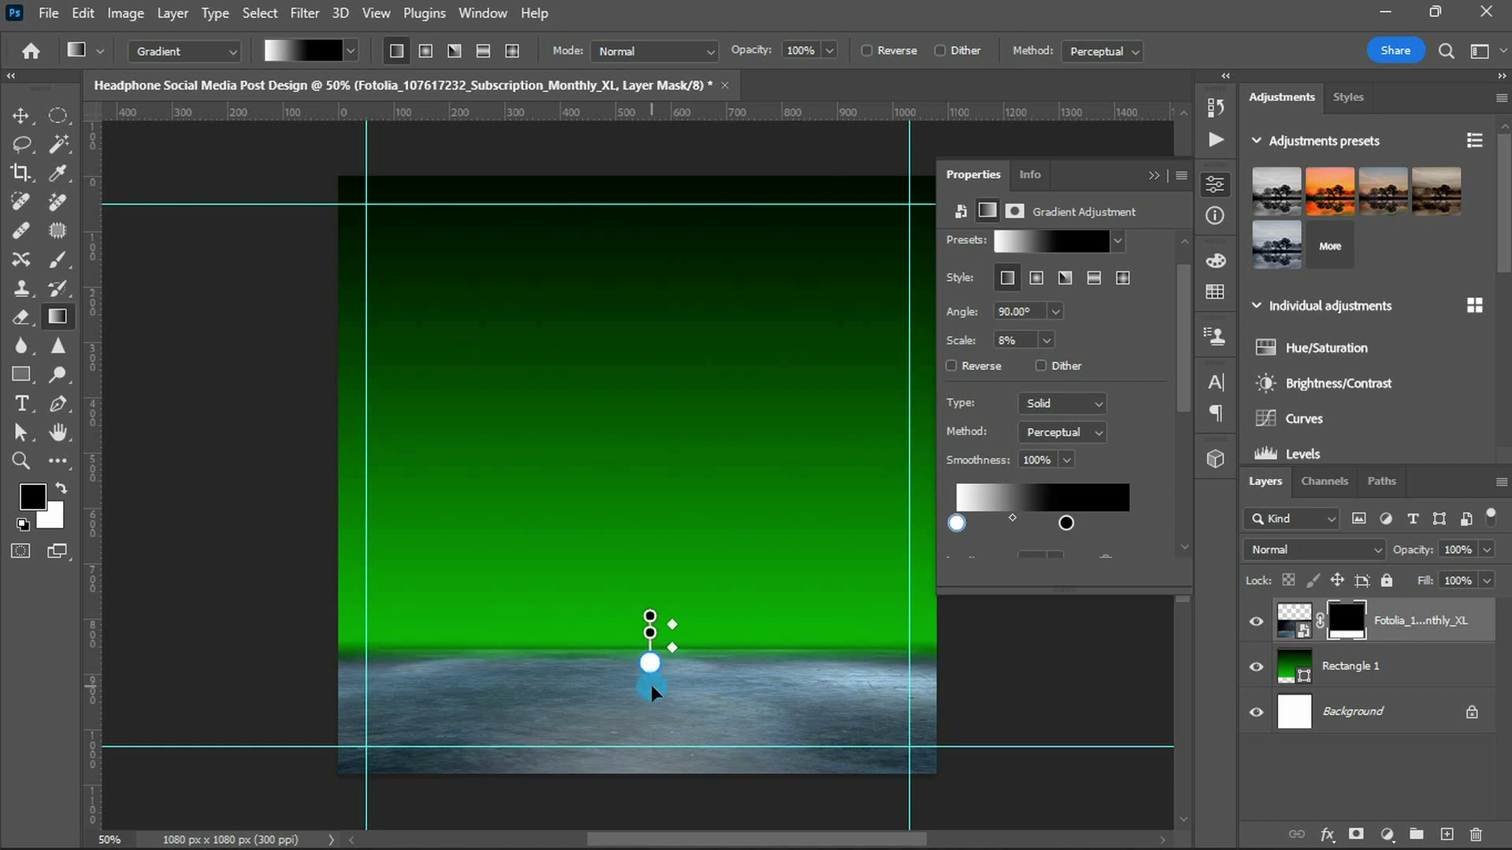
{"action": "scroll", "coordinate": [1307, 409], "scroll_direction": "down", "scroll_amount": 2}
{"action": "scroll", "coordinate": [1311, 361], "scroll_direction": "down", "scroll_amount": 1}
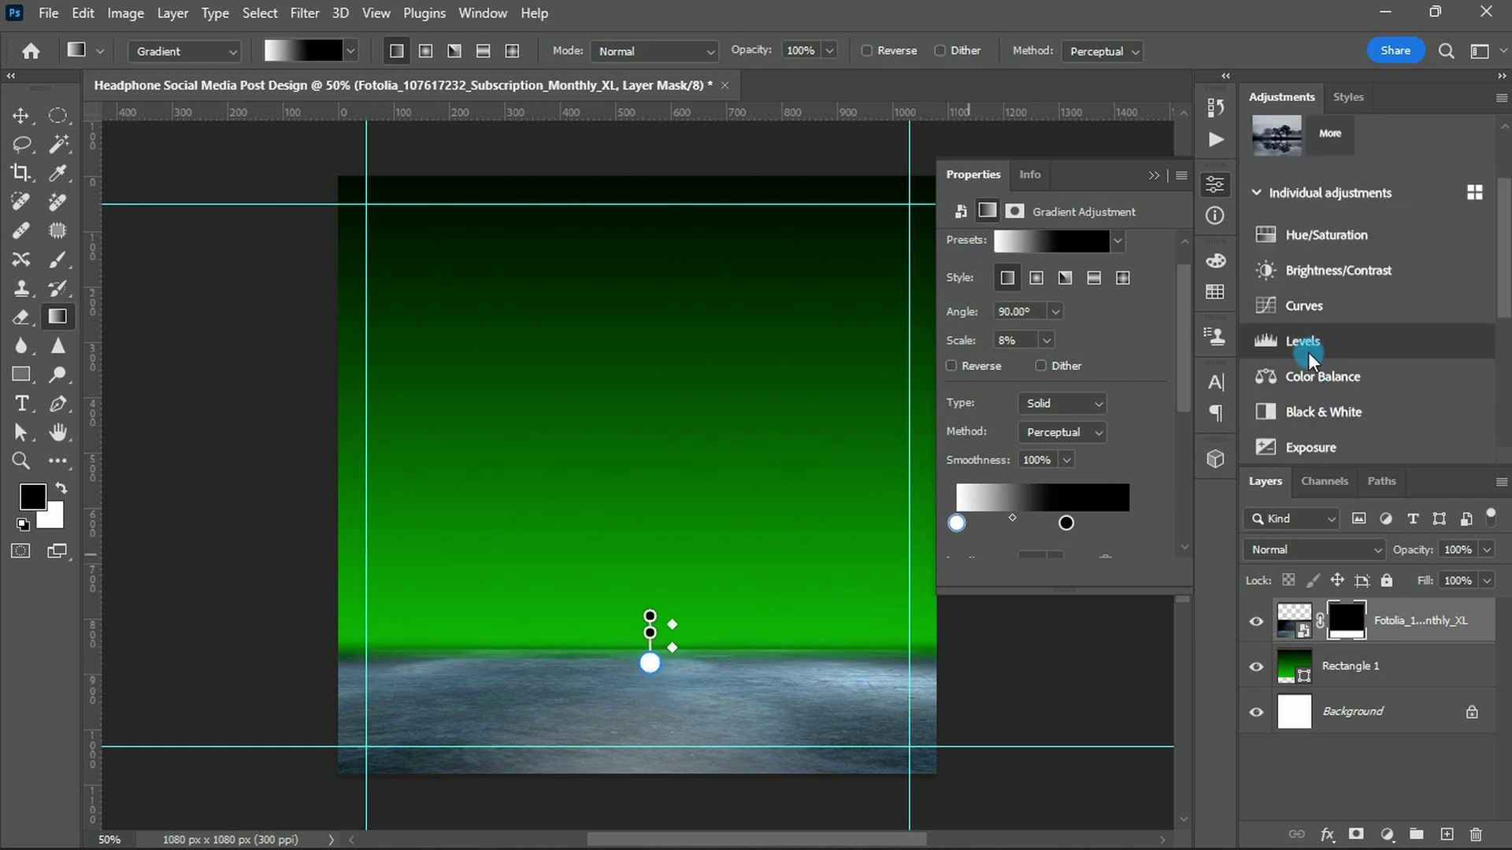
- Add a Levels adjustment clipped to the floor with white output level 30
{"action": "left_click", "coordinate": [1308, 346]}
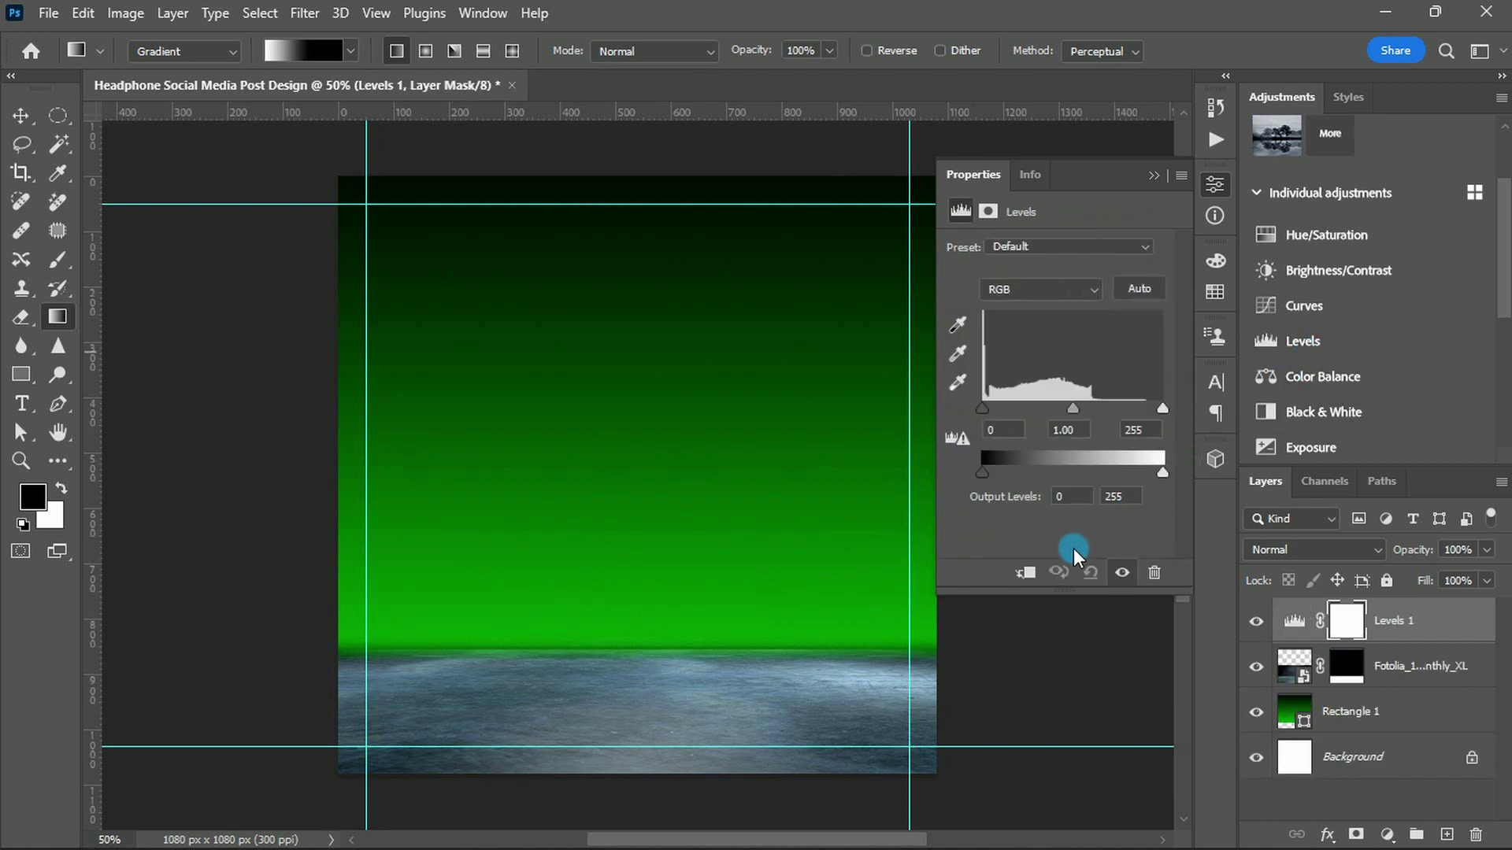
{"action": "left_click", "coordinate": [1025, 573]}
{"action": "double_click", "coordinate": [1112, 497]}
{"action": "type", "text": "30"}
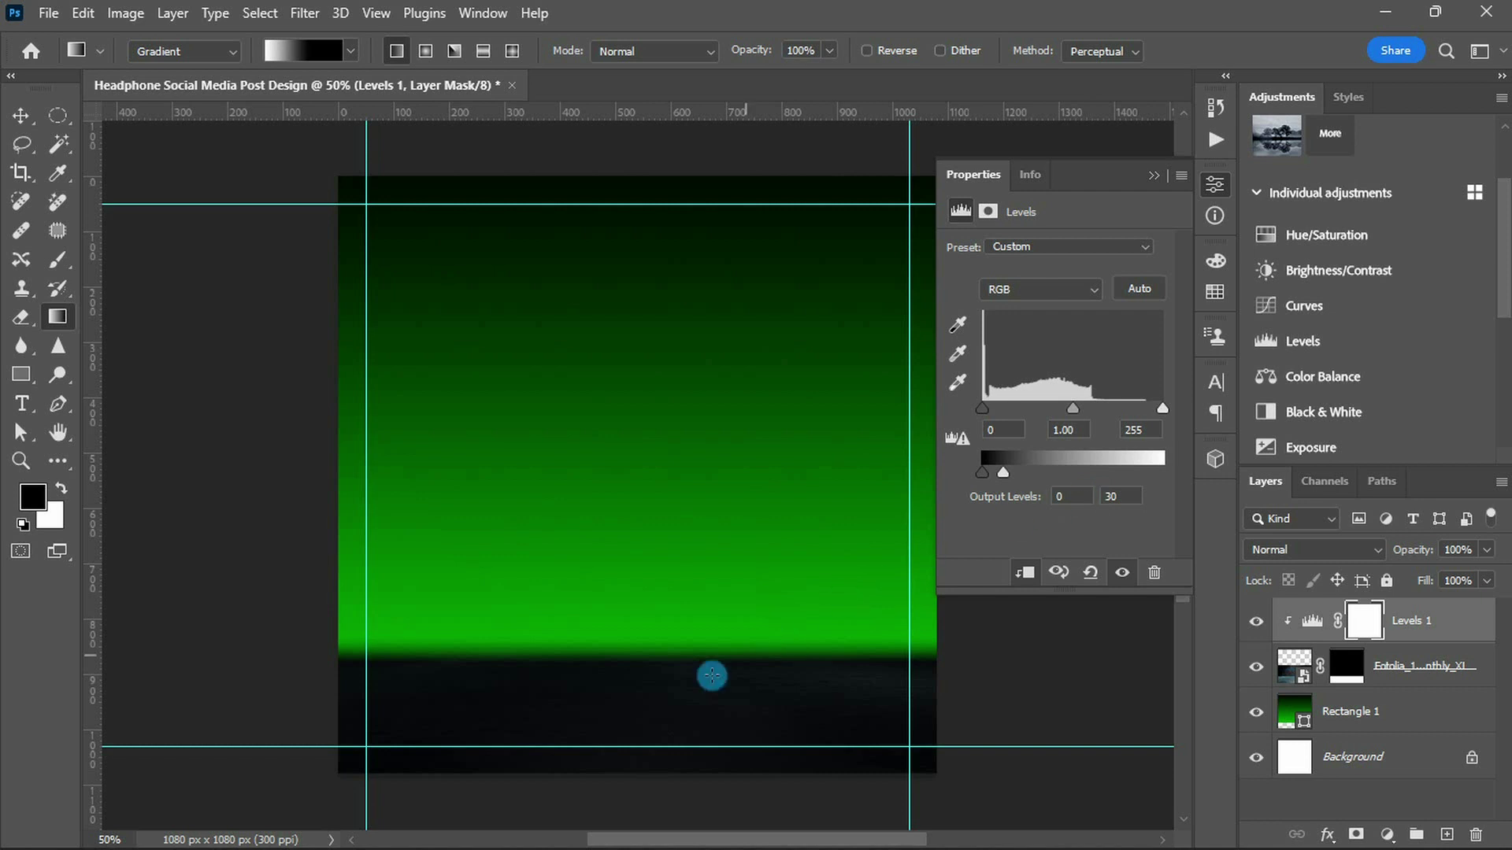
{"action": "type", "text": "b"}
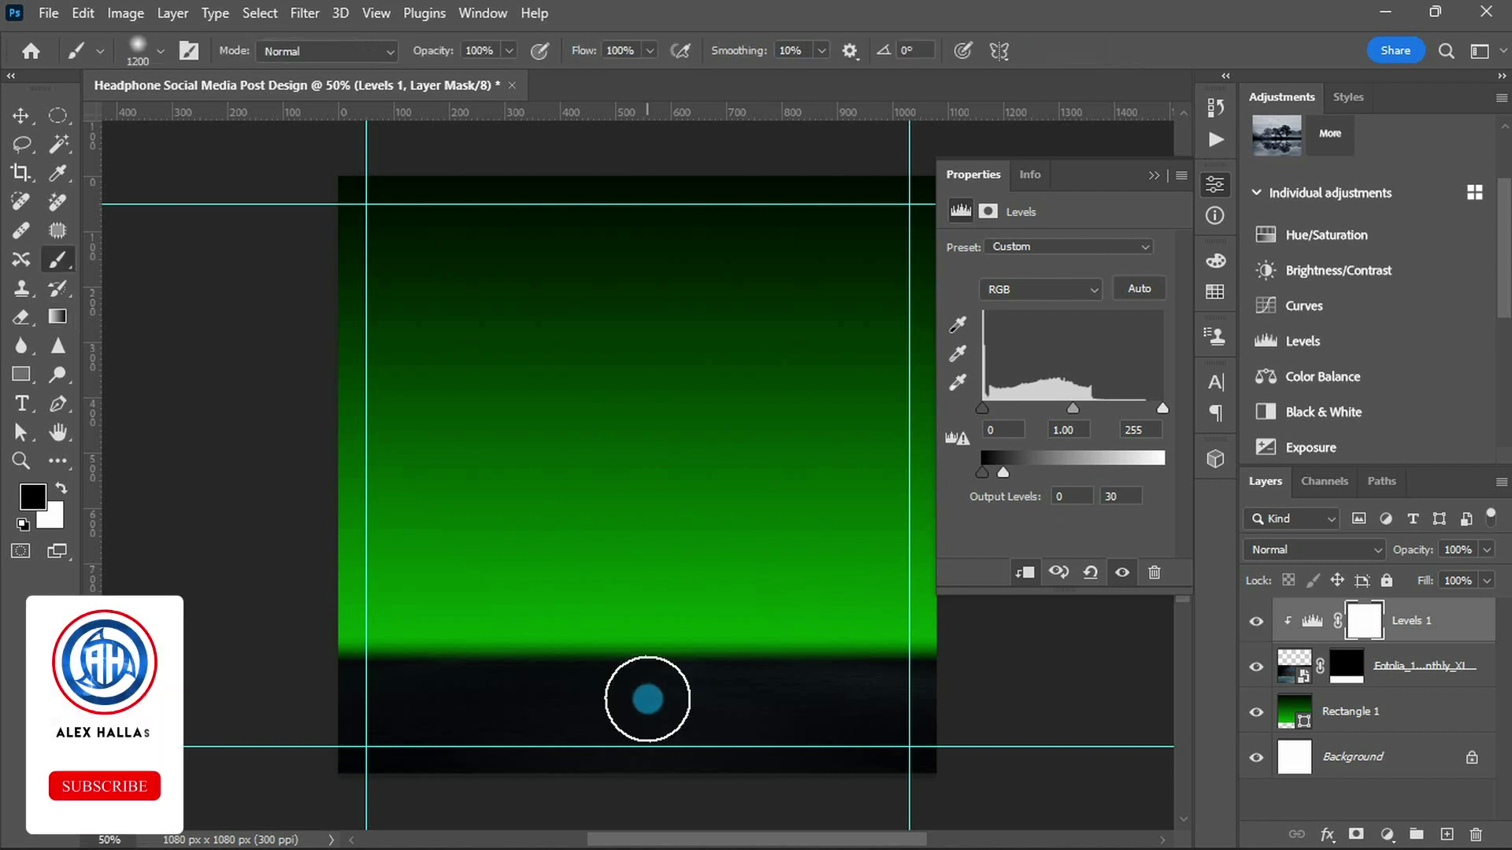
- Paint the Levels mask with a flattened oval brush to leave a brighter floor centre
{"action": "right_click", "coordinate": [644, 550]}
{"action": "left_click_drag", "start_coordinate": [700, 537], "coordinate": [700, 520]}
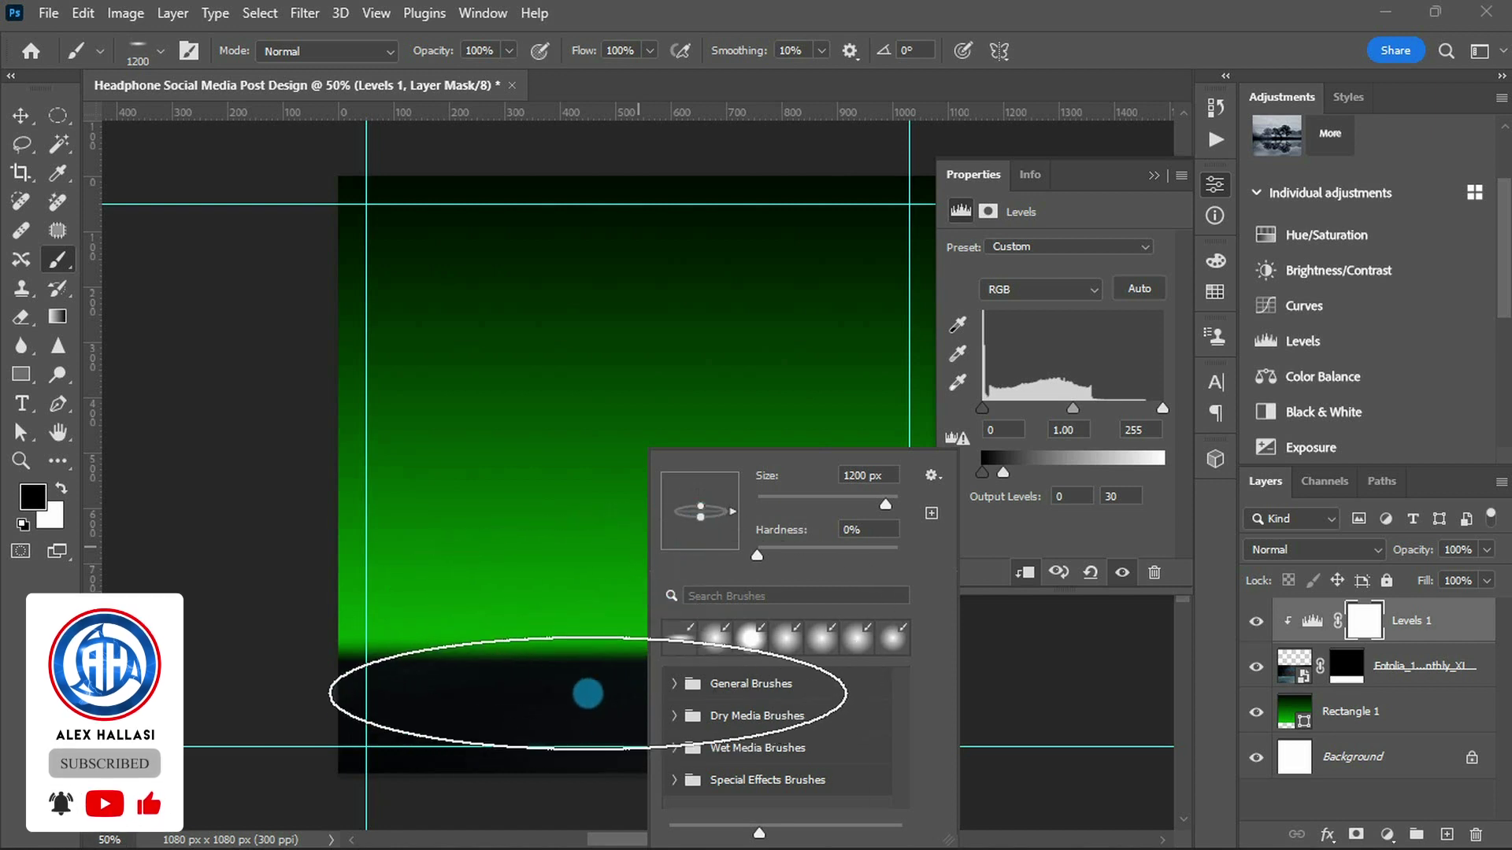
{"action": "left_click", "coordinate": [618, 688]}
{"action": "left_click", "coordinate": [638, 711]}
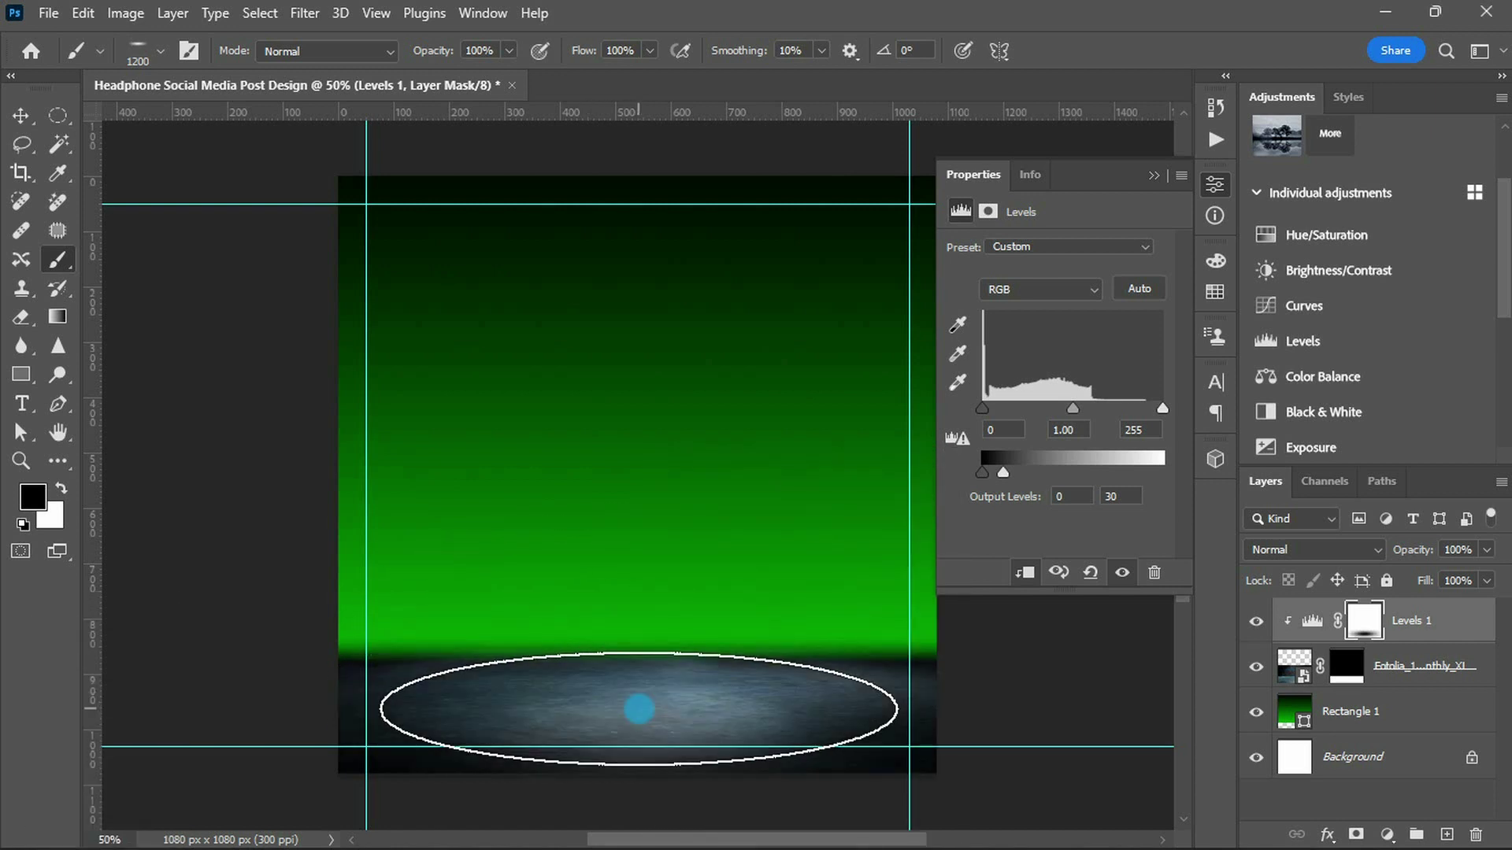
{"action": "left_click", "coordinate": [638, 710]}
{"action": "left_click", "coordinate": [641, 703]}
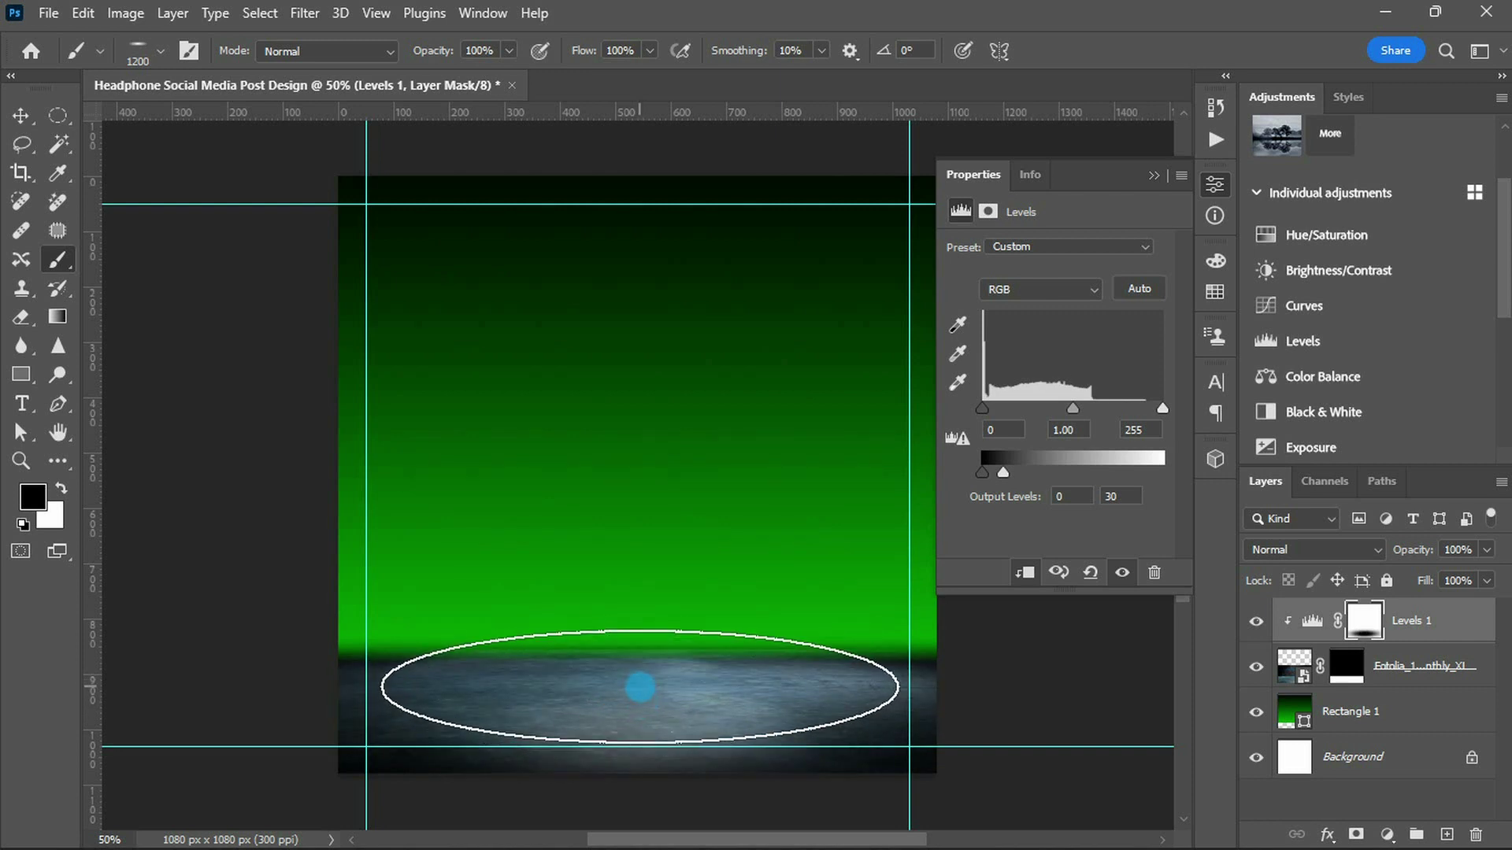
{"action": "left_click", "coordinate": [641, 687]}
{"action": "key", "text": "bracketleft"}
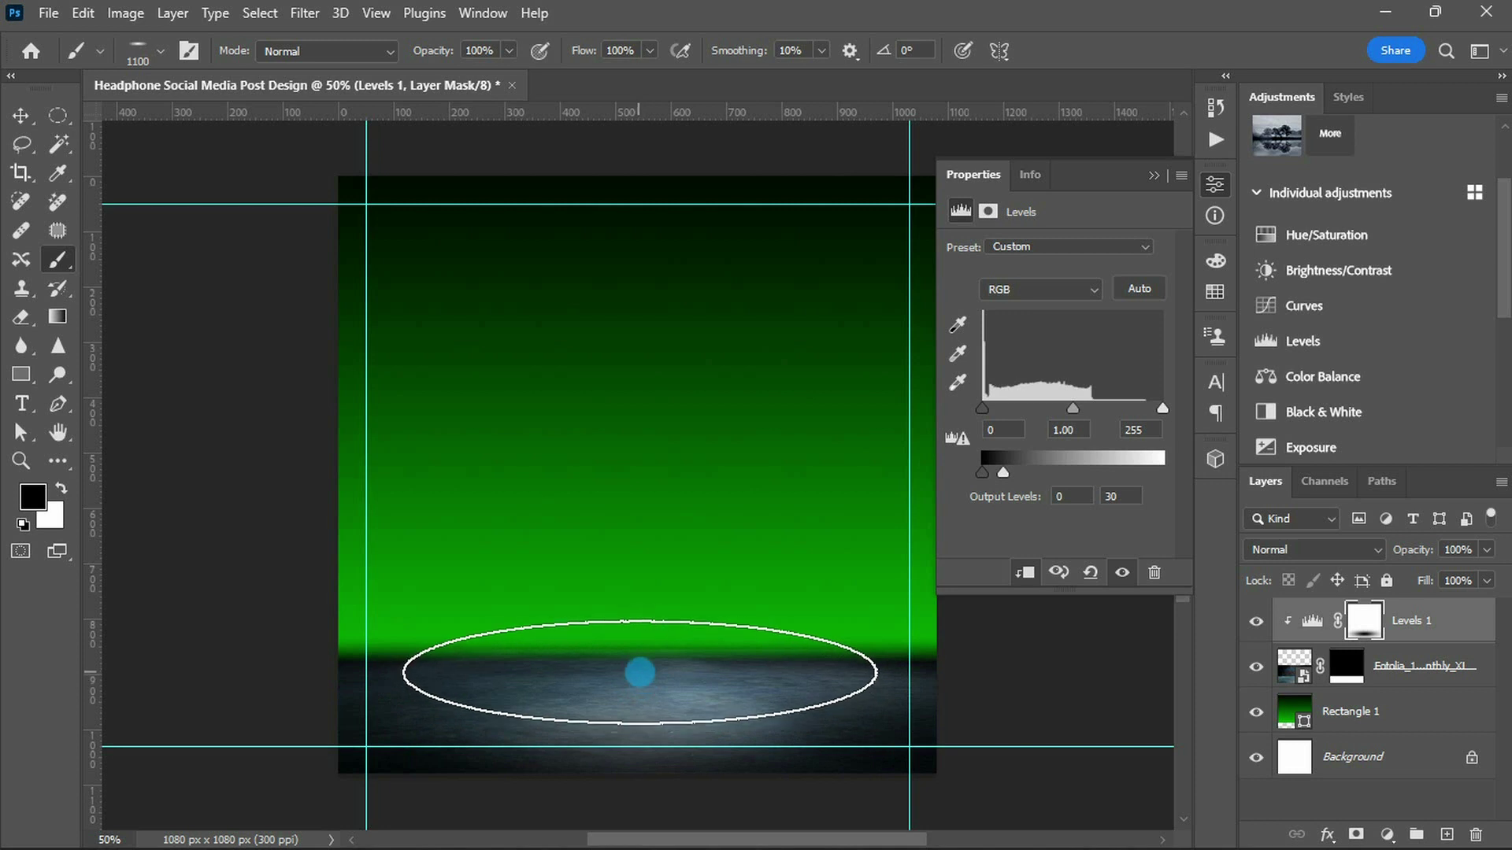
{"action": "left_click", "coordinate": [650, 674]}
{"action": "left_click", "coordinate": [649, 674]}
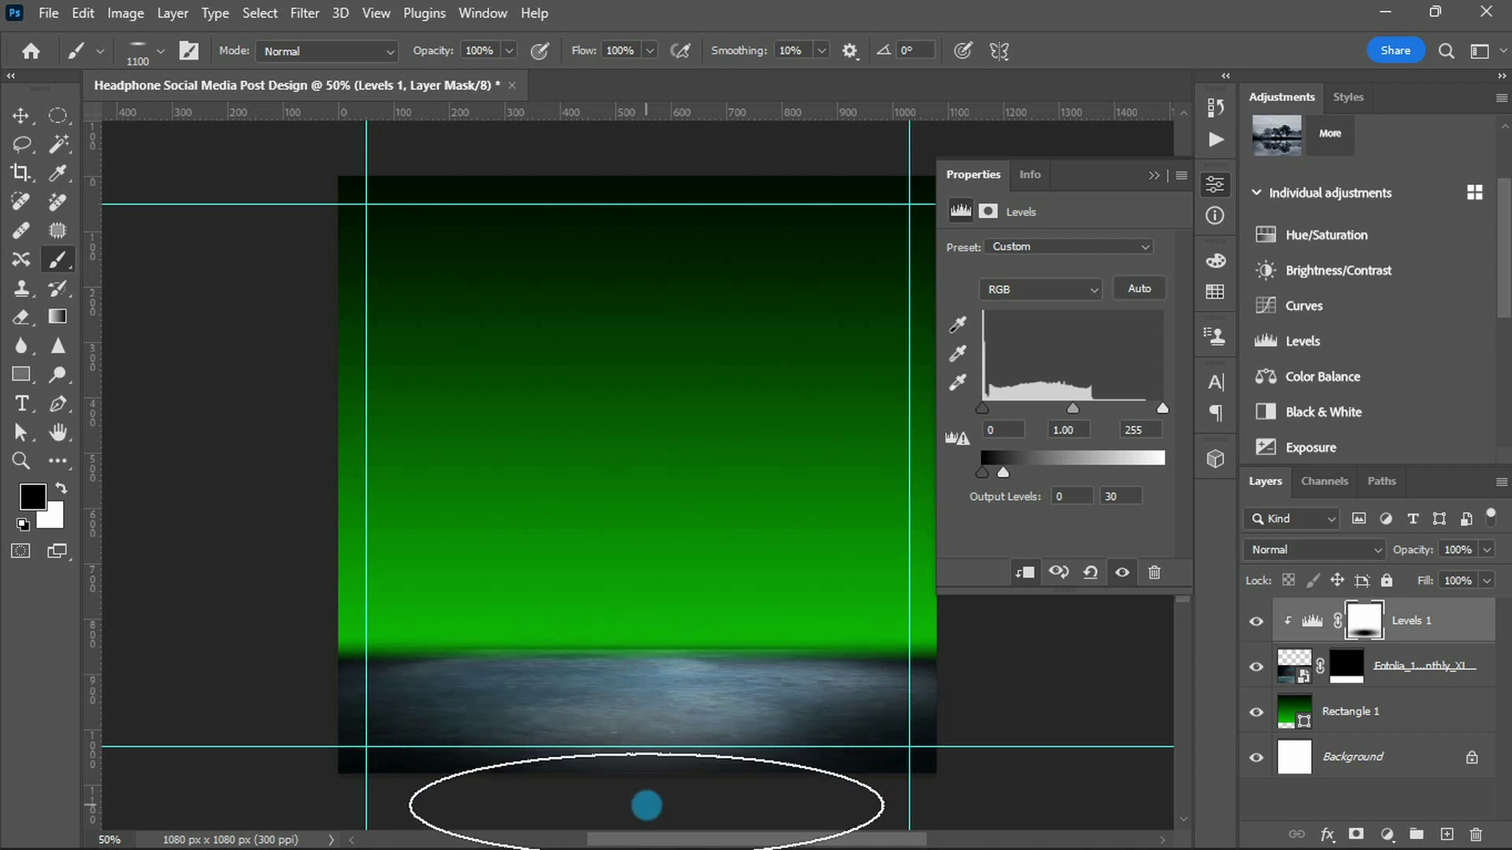
{"action": "key", "text": "x"}
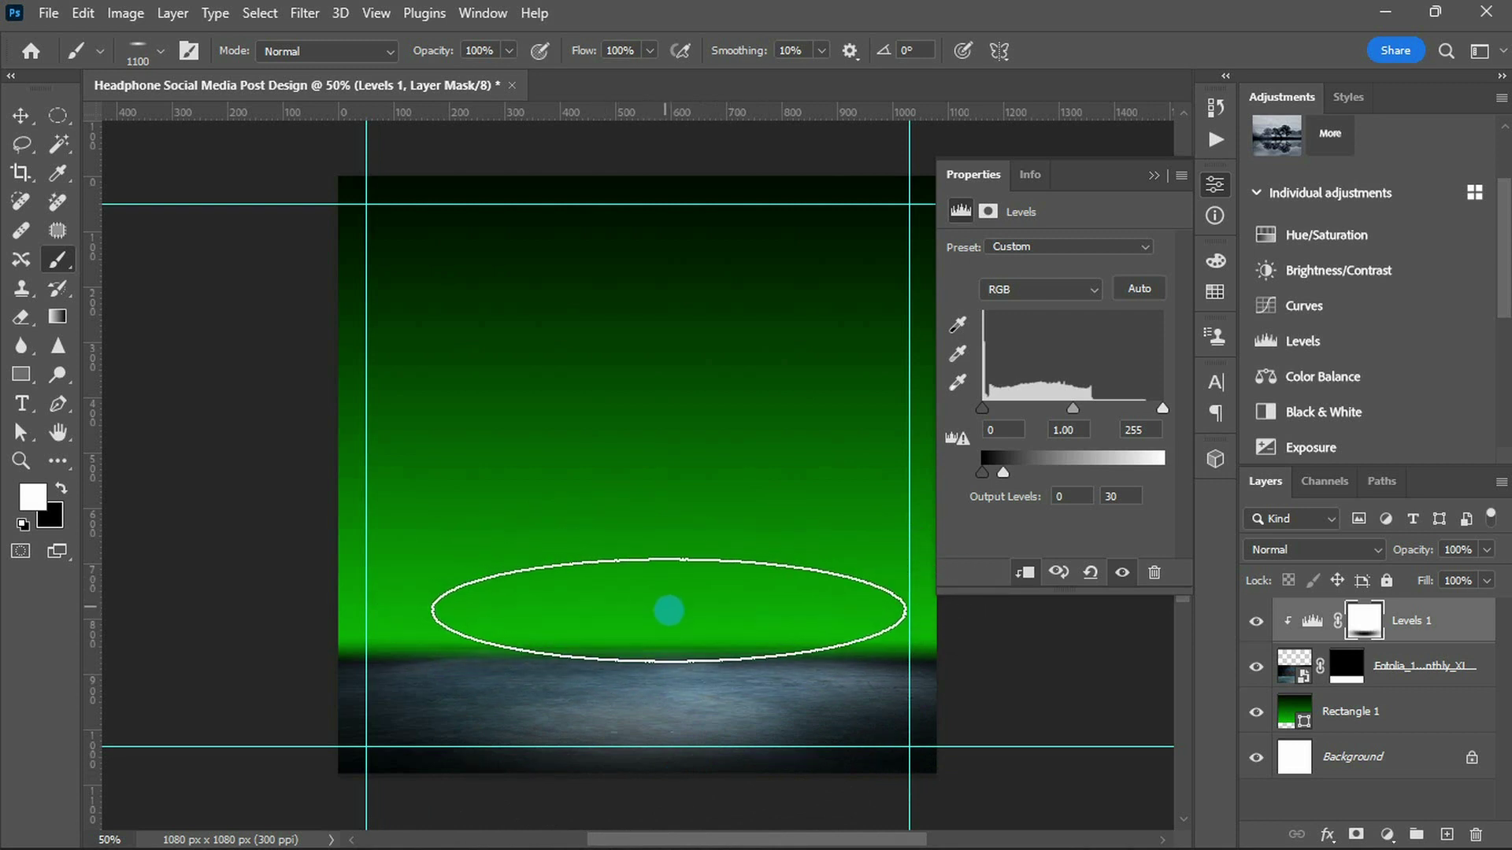
{"action": "key", "text": "v"}
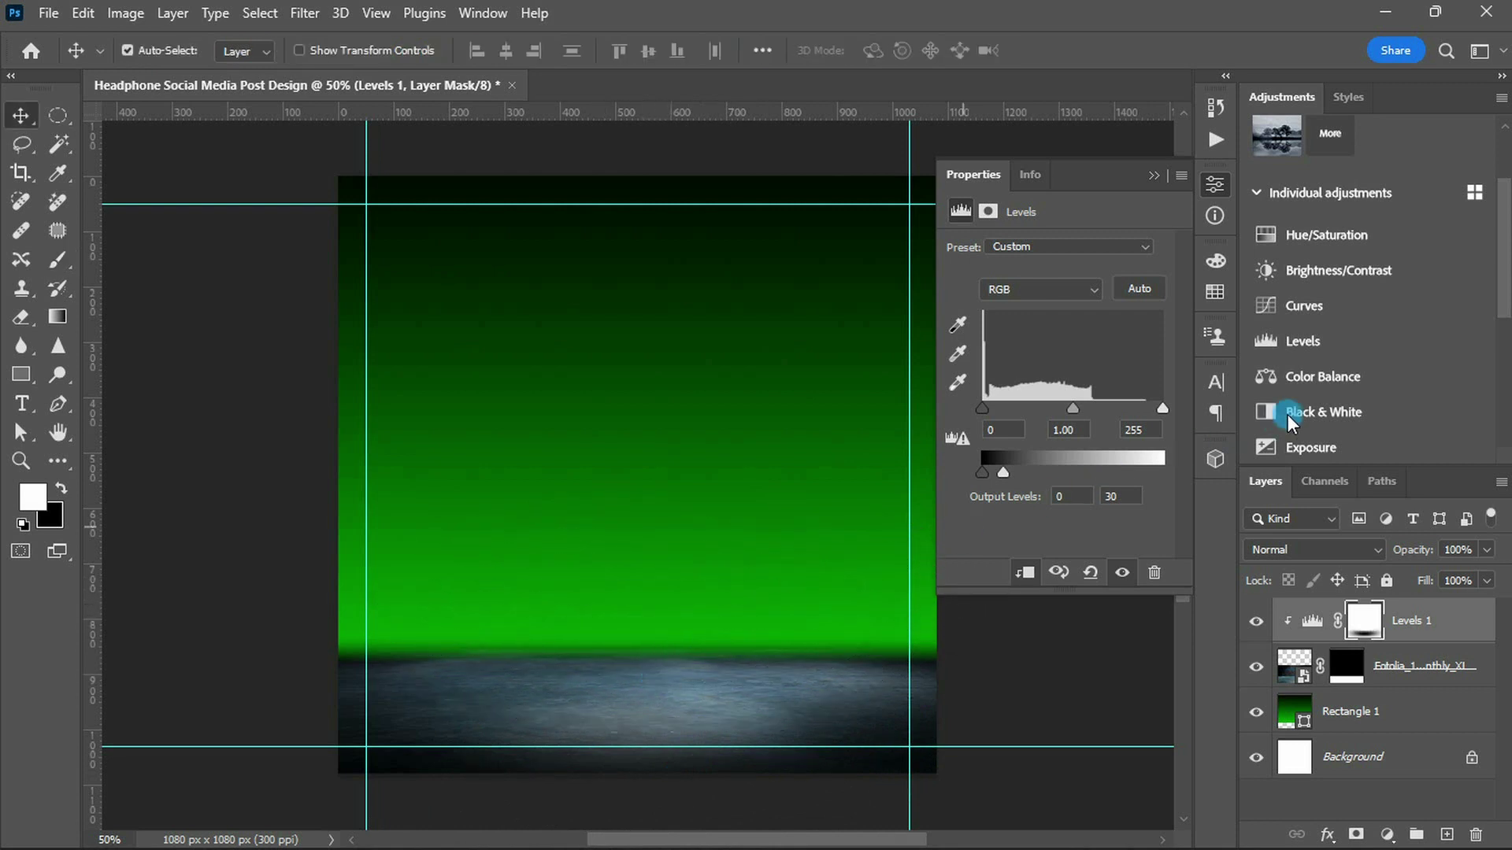
- Add a clipped, colorized Hue/Saturation layer on the floor with Hue 125, Saturation 100
{"action": "left_click", "coordinate": [1326, 236]}
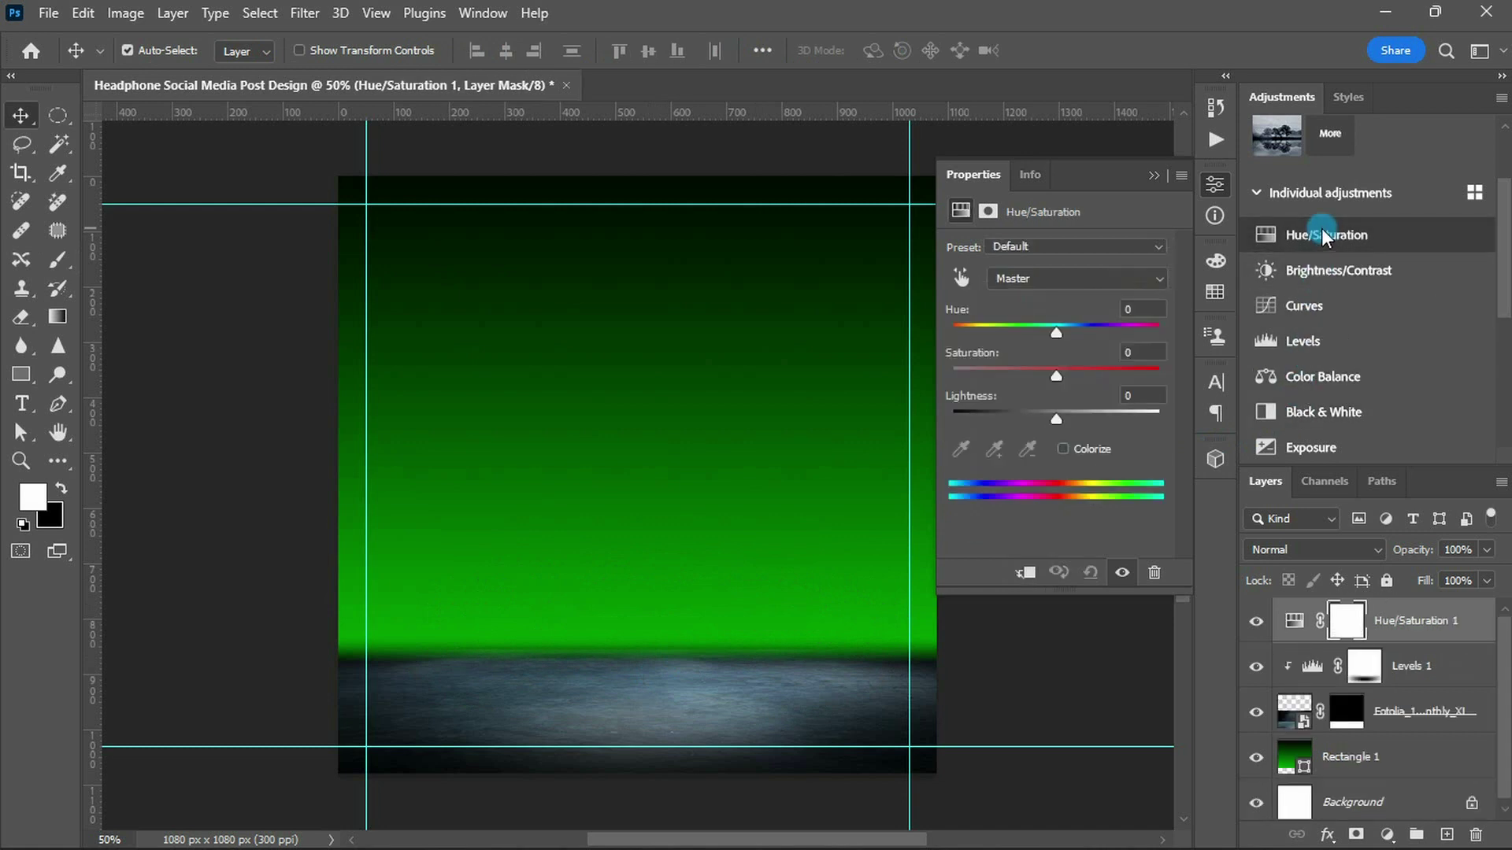
{"action": "left_click", "coordinate": [1024, 572]}
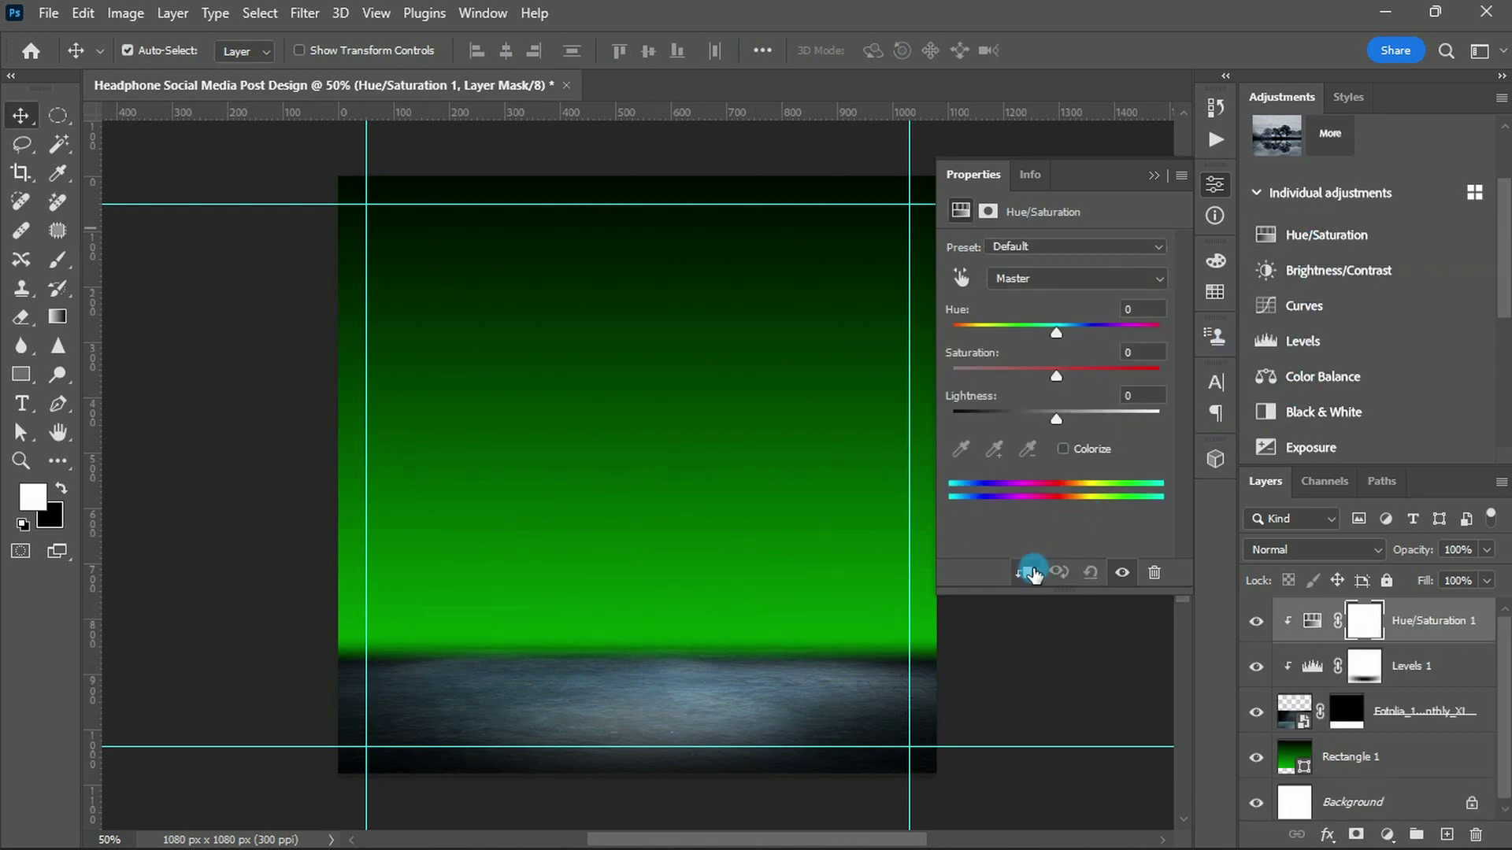
{"action": "left_click", "coordinate": [1063, 449]}
{"action": "left_click", "coordinate": [1117, 311]}
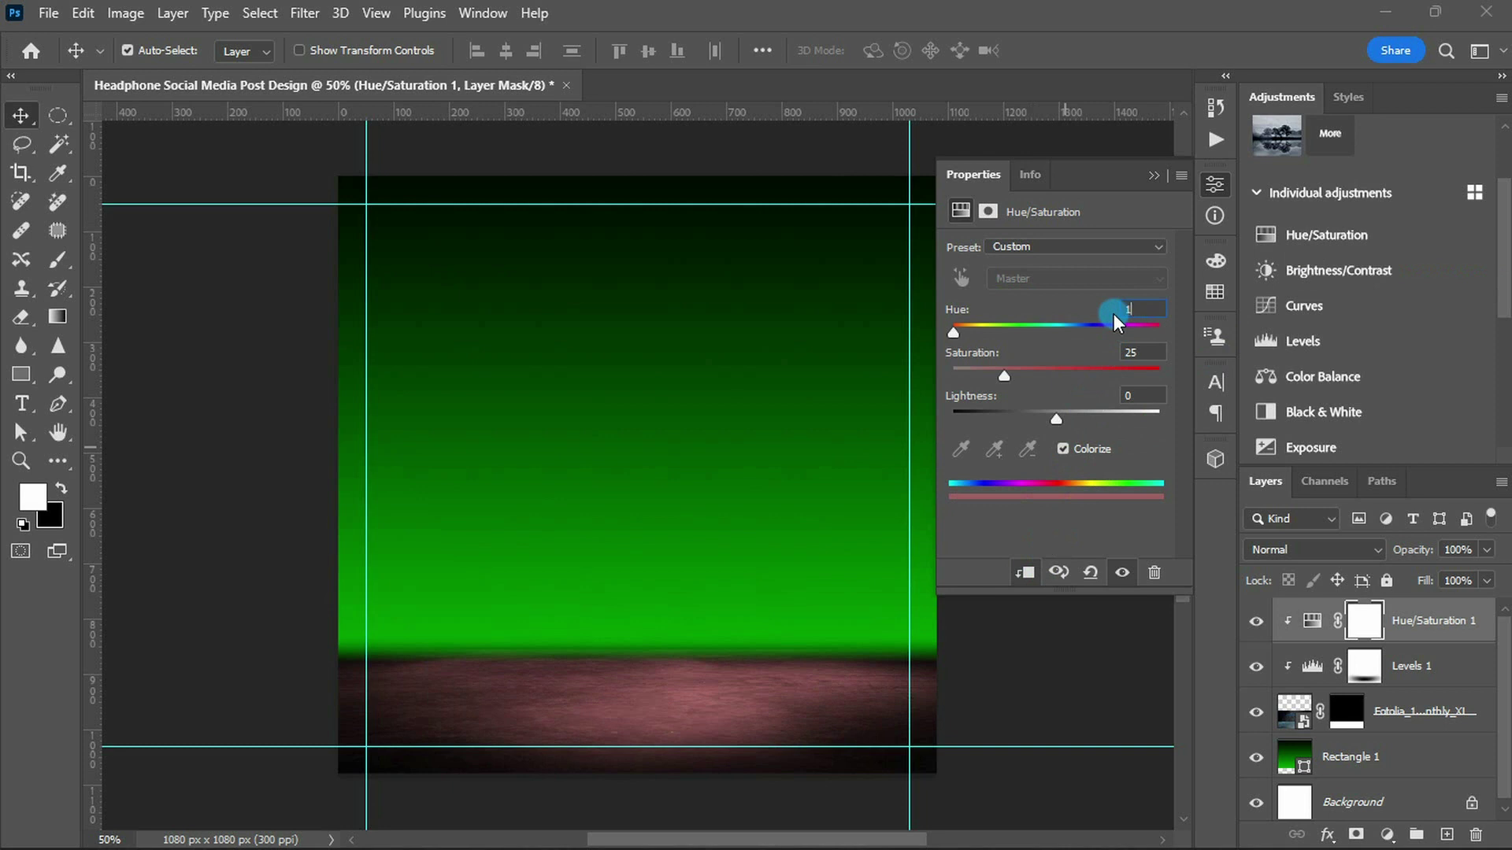
{"action": "type", "text": "25100"}
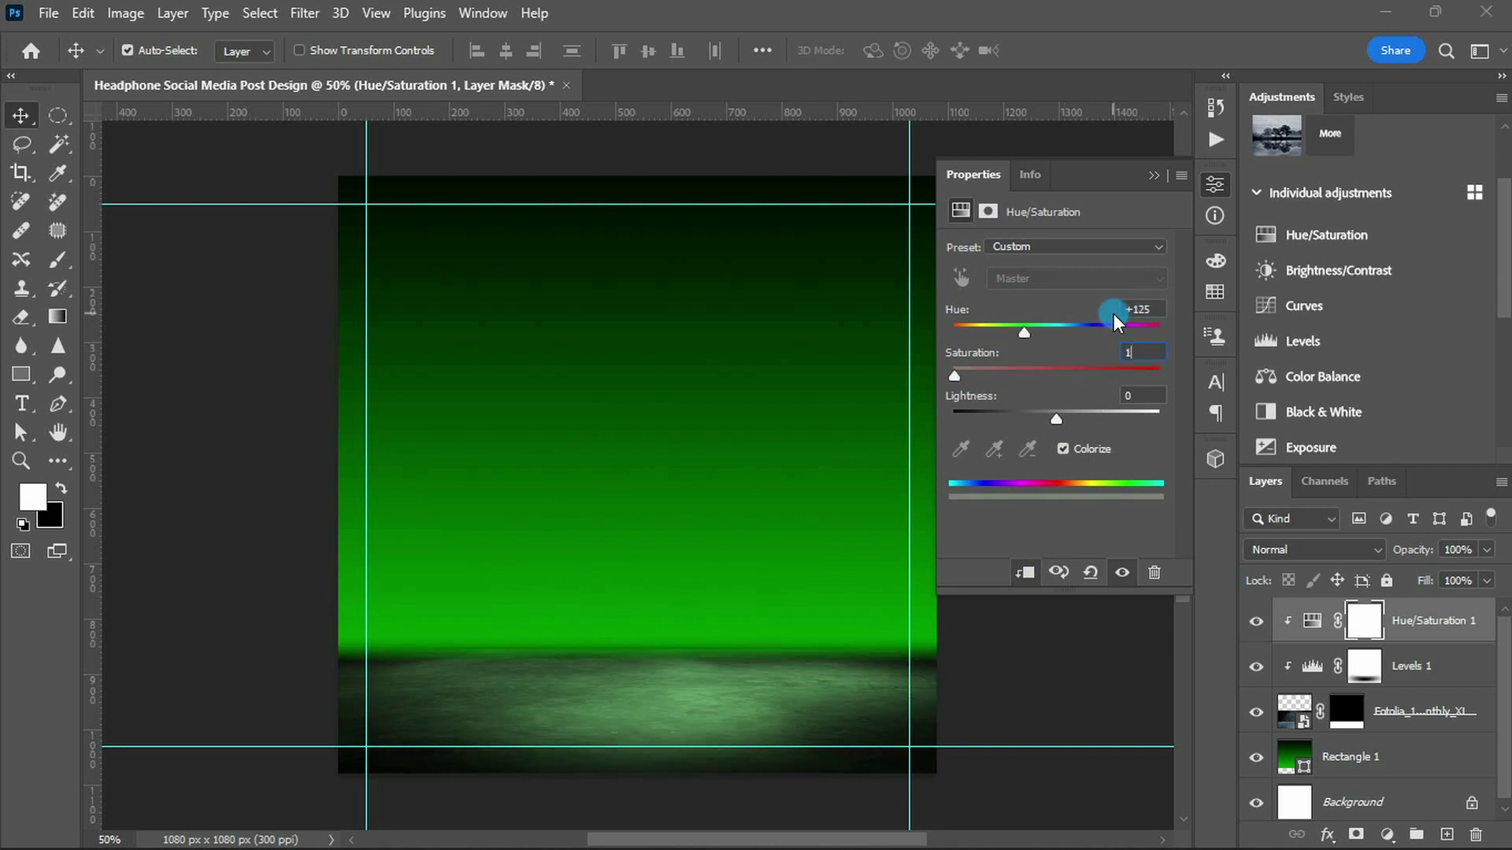
- Invert the Hue/Saturation mask and paint white to reveal green at the floor centre
{"action": "key", "text": "ctrl+i"}
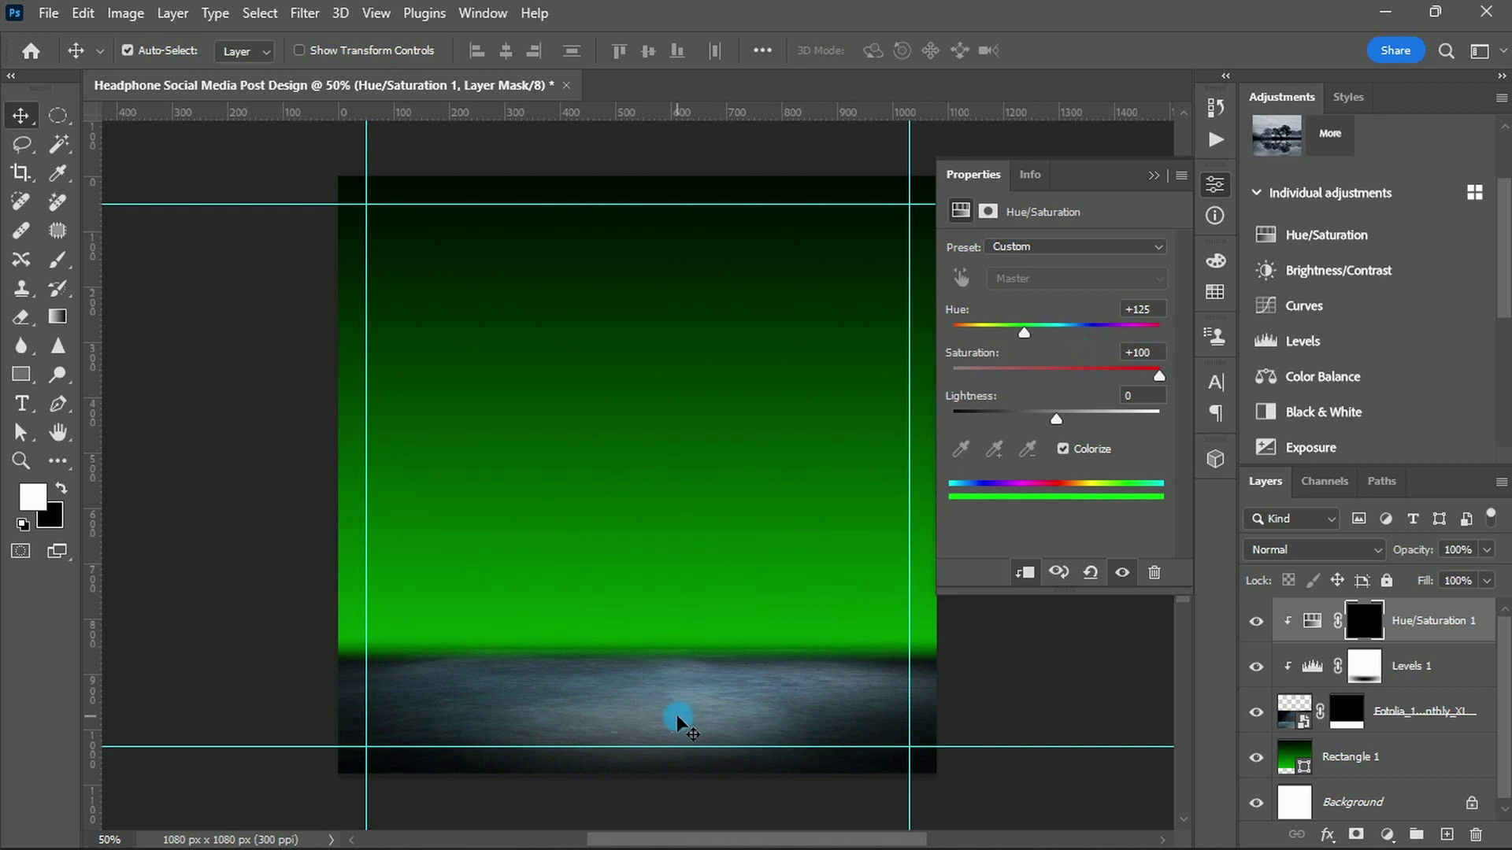
{"action": "key", "text": "b"}
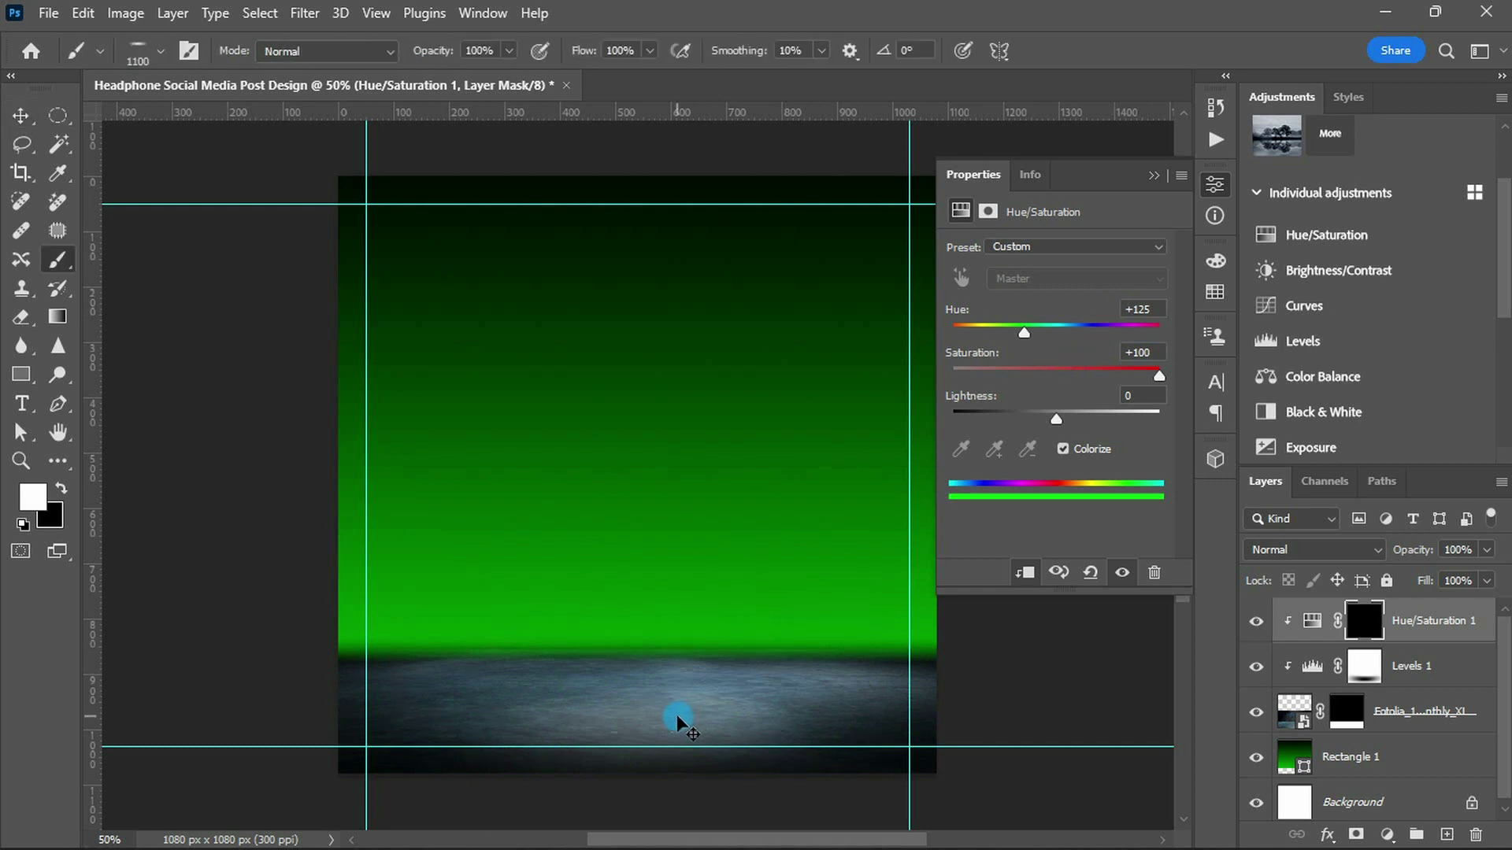
{"action": "key", "text": "bracketright"}
{"action": "key", "text": "bracketright"}
{"action": "key", "text": "bracketright"}
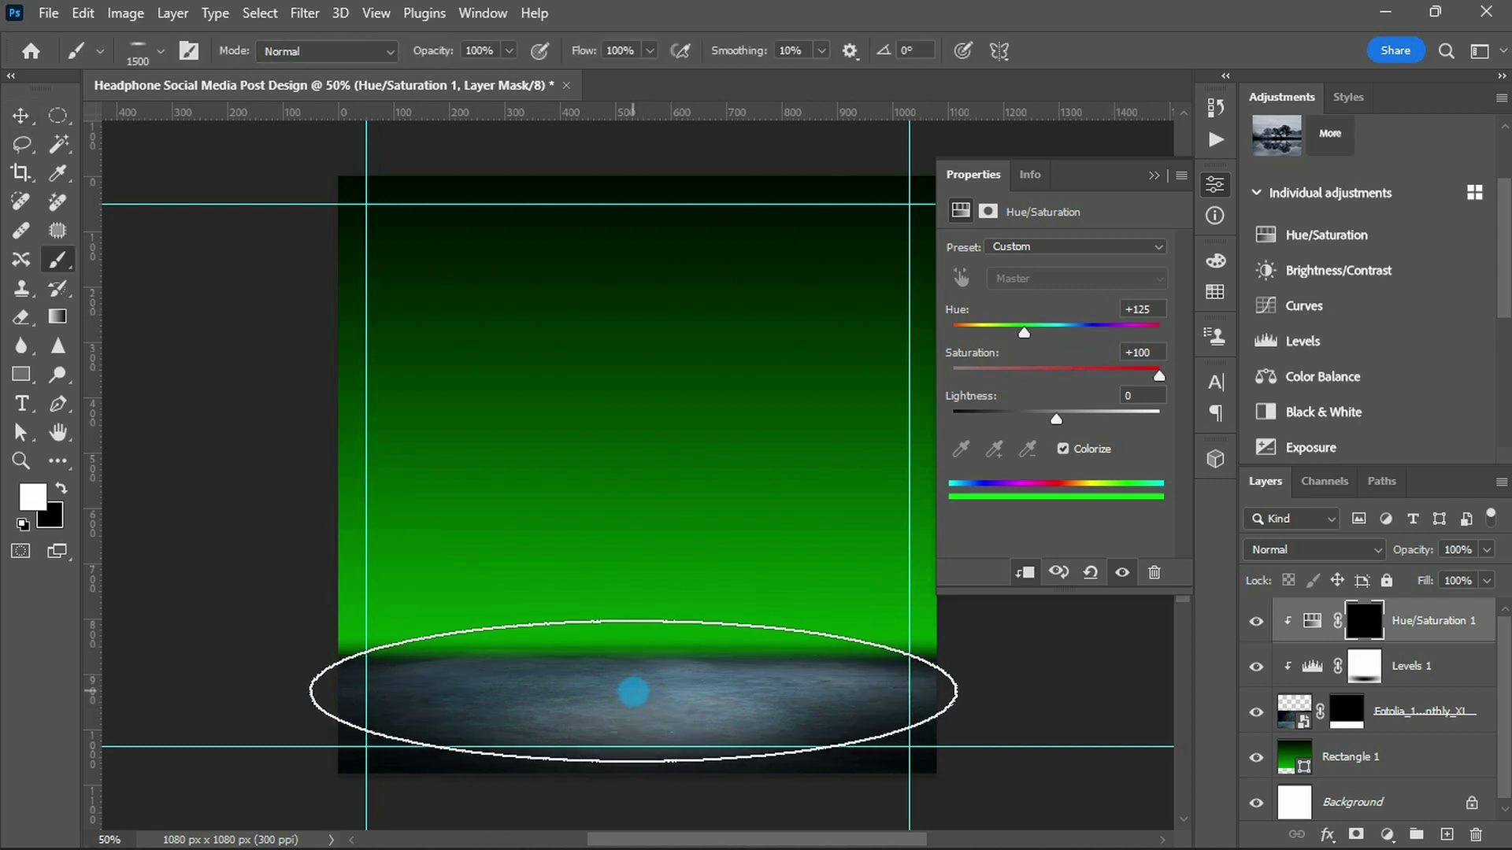
{"action": "left_click", "coordinate": [633, 691]}
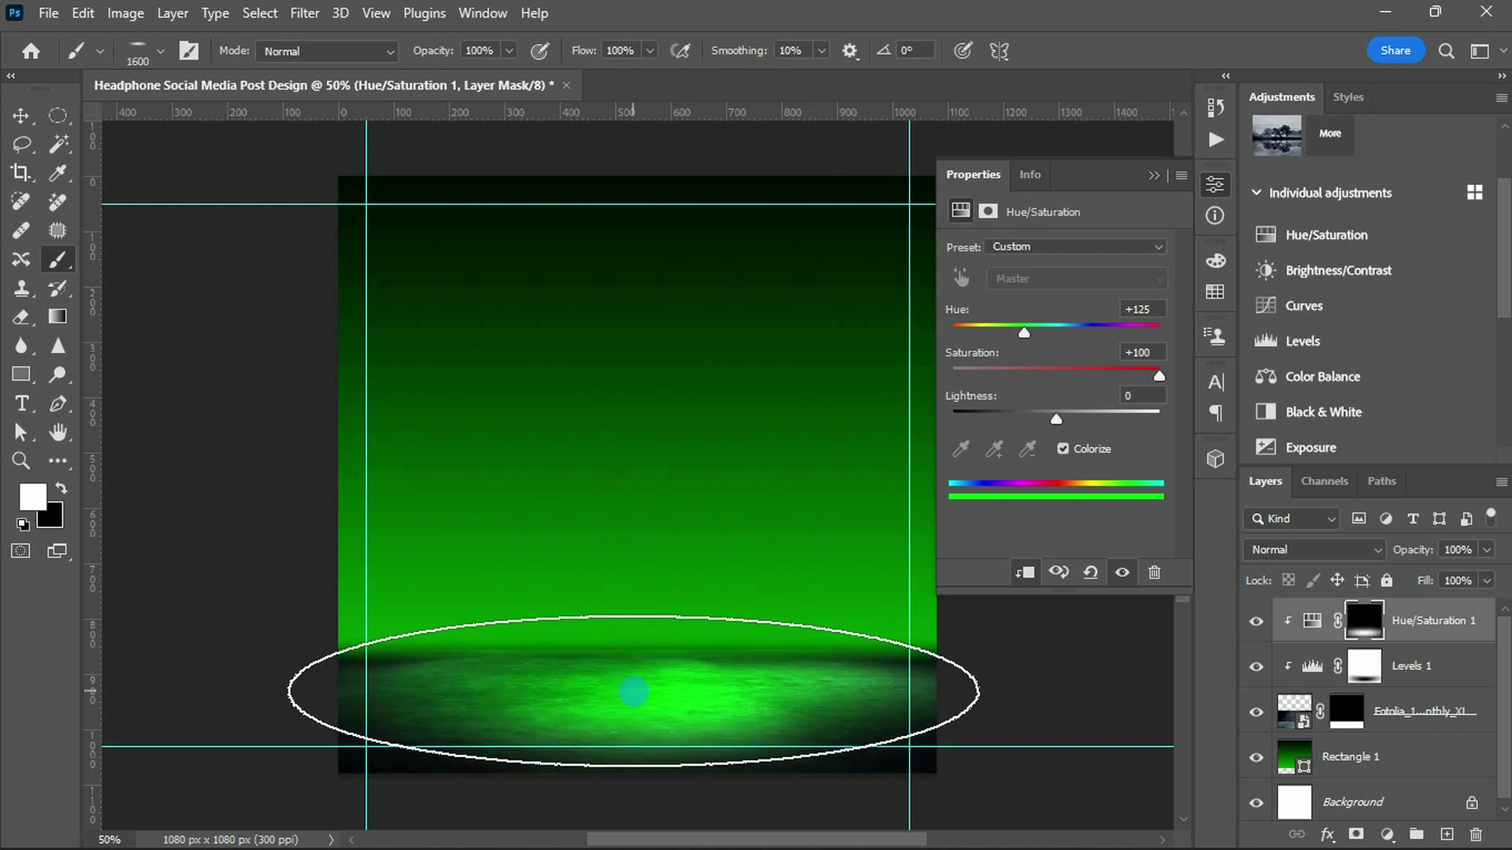
{"action": "key", "text": "ctrl+z"}
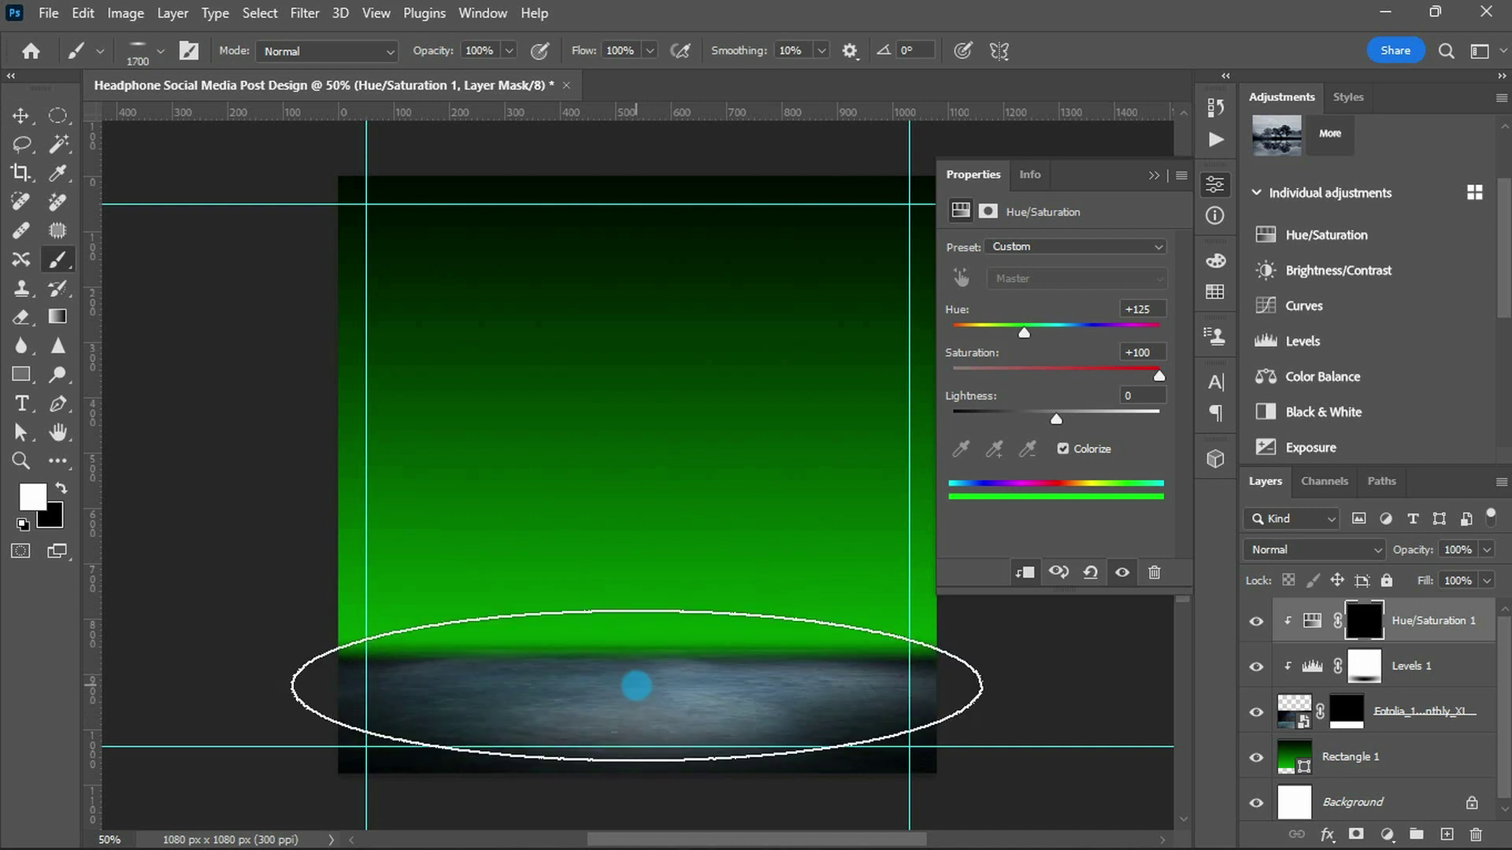
{"action": "left_click", "coordinate": [636, 686]}
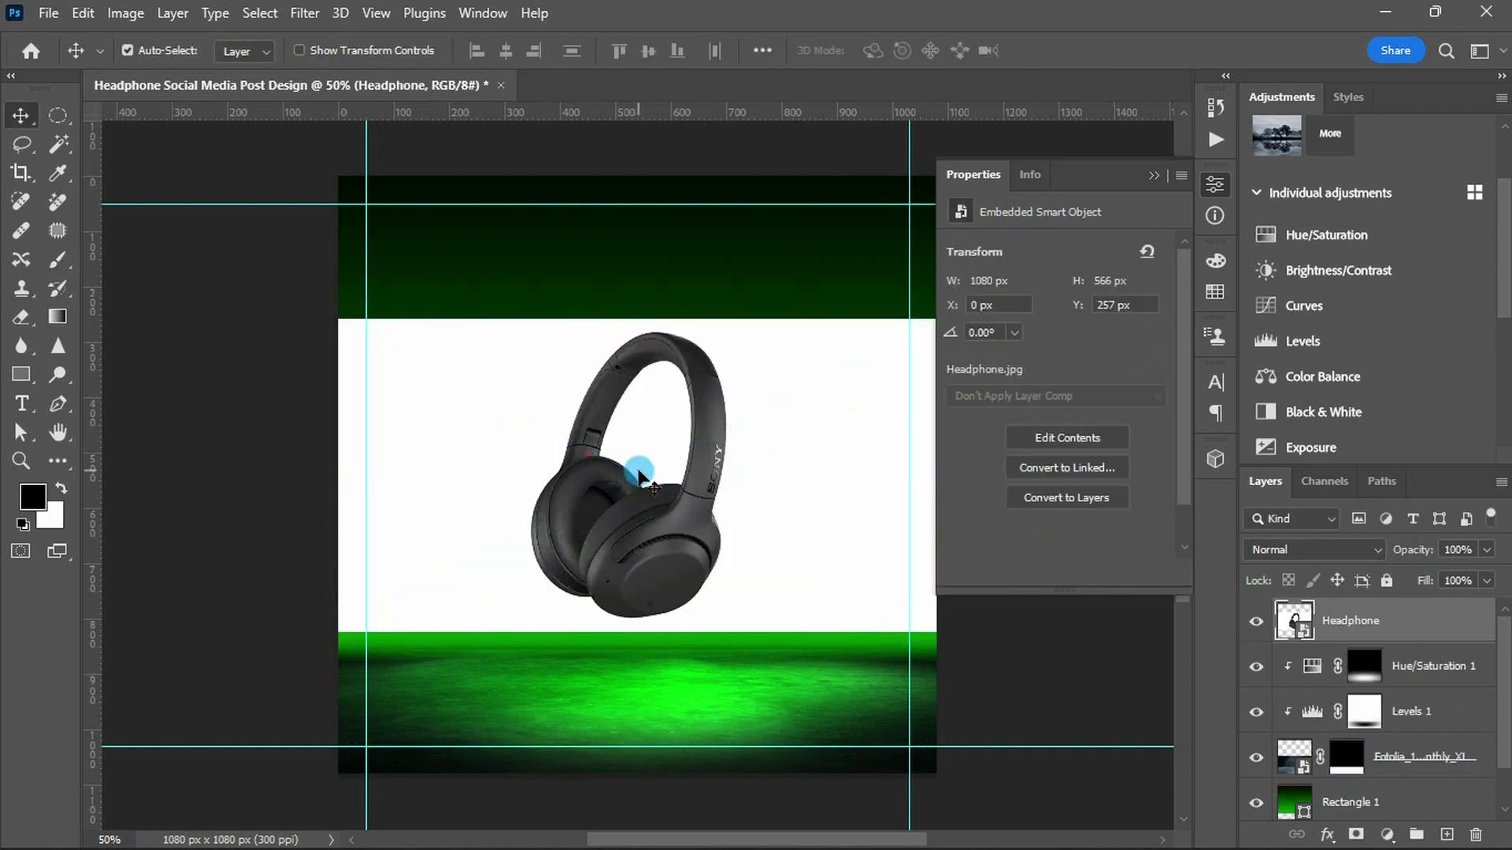
- Select the white background with the Magic Wand and mask it off the headphones
{"action": "left_click", "coordinate": [58, 145]}
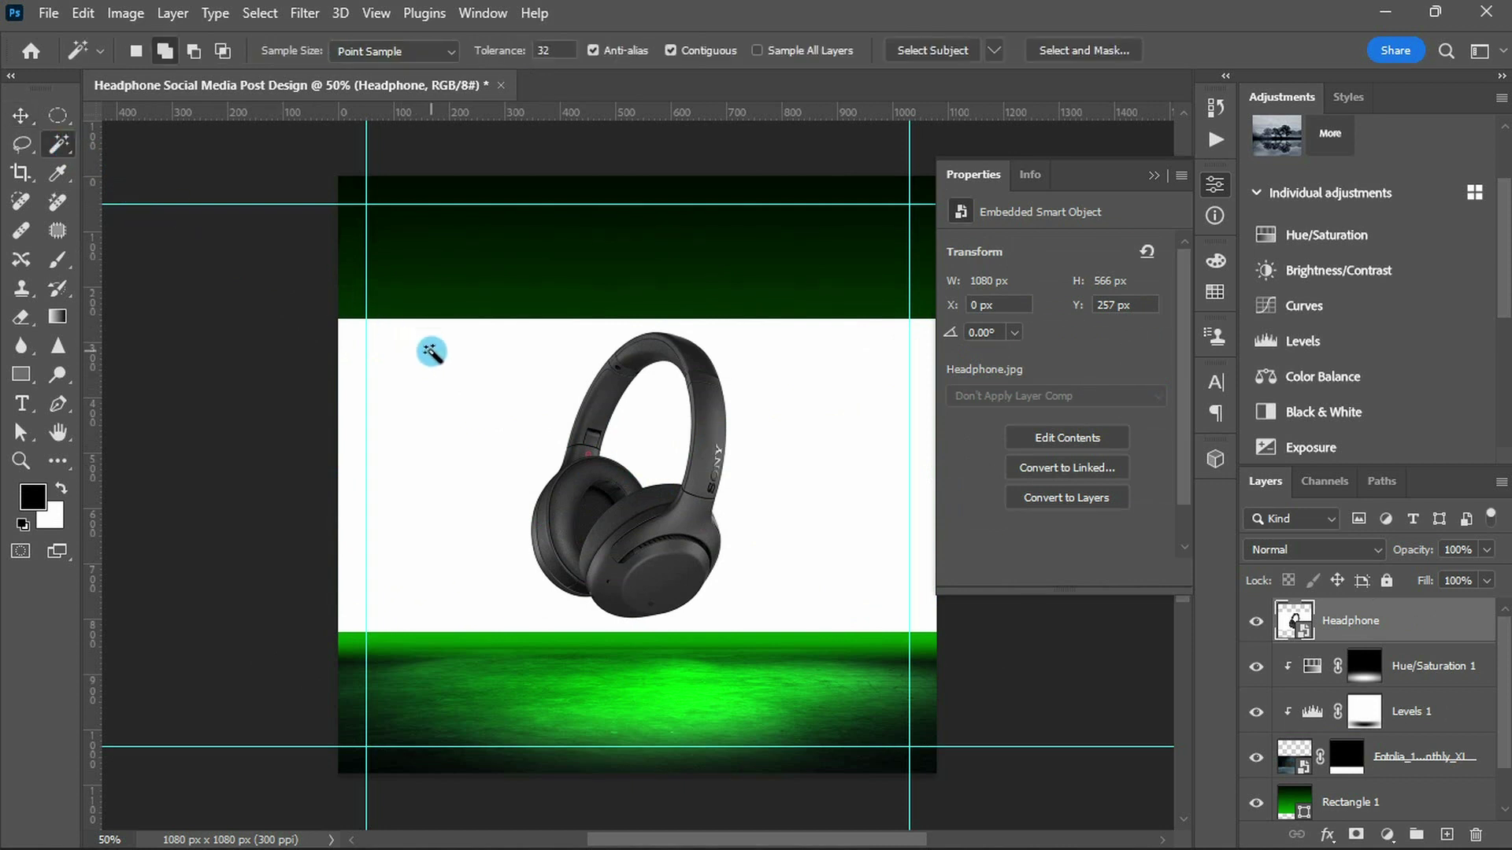
{"action": "left_click", "coordinate": [654, 429]}
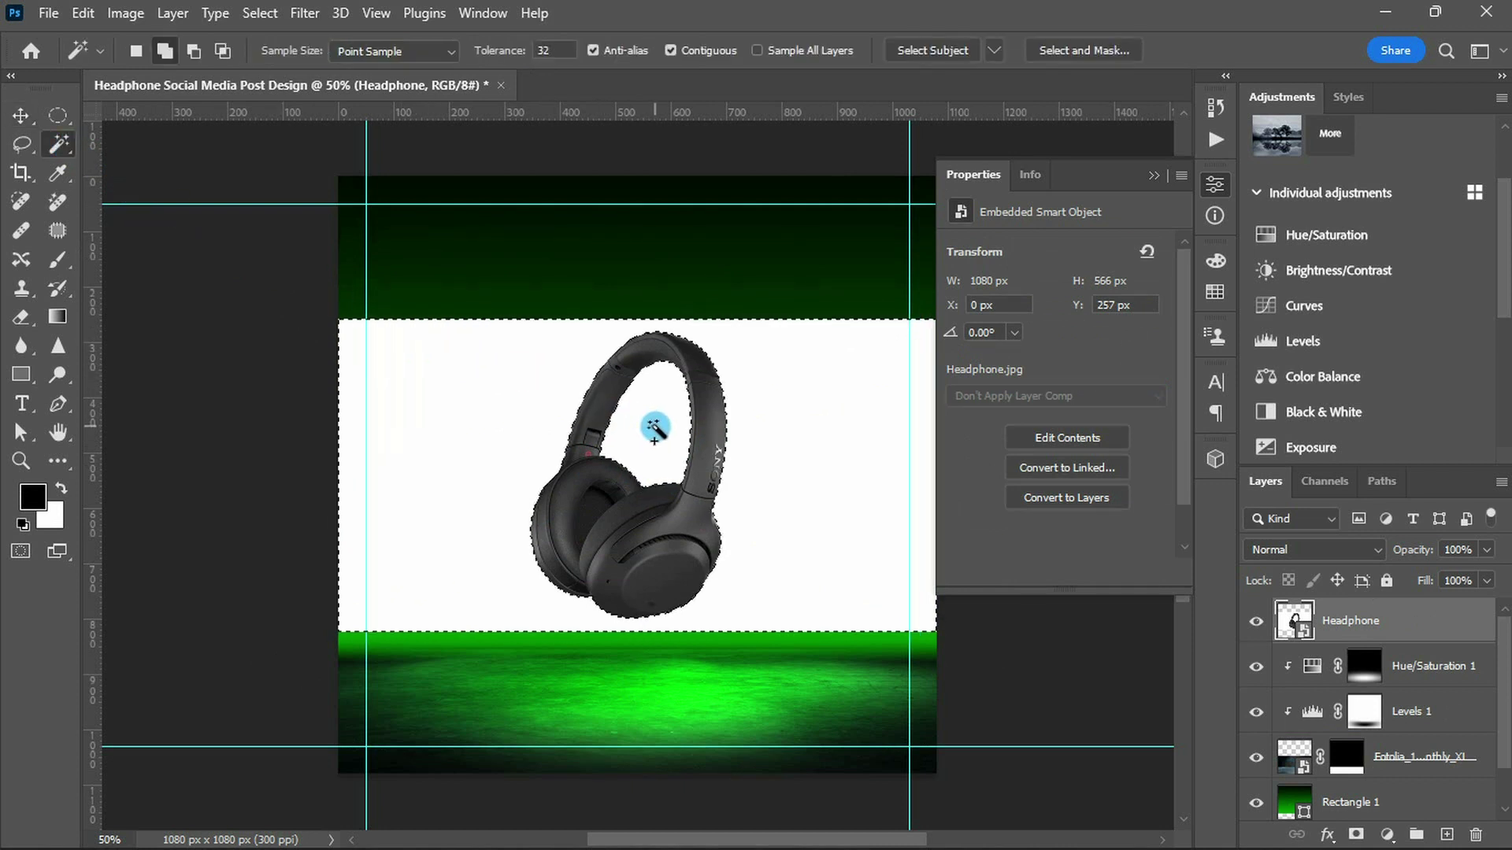
{"action": "left_click", "coordinate": [1356, 835], "text": "alt"}
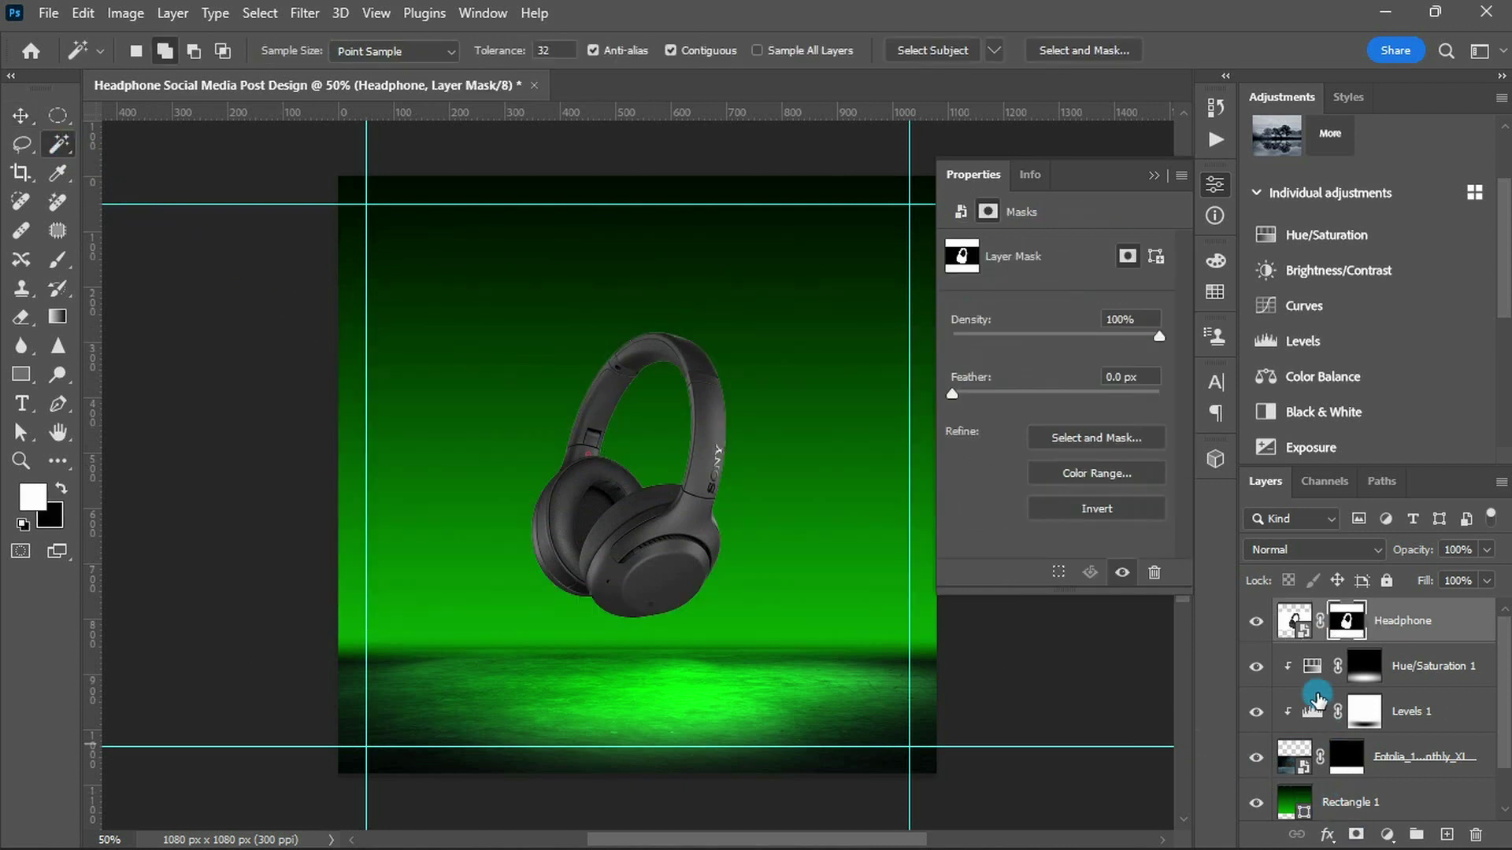
{"action": "left_click", "coordinate": [1292, 622]}
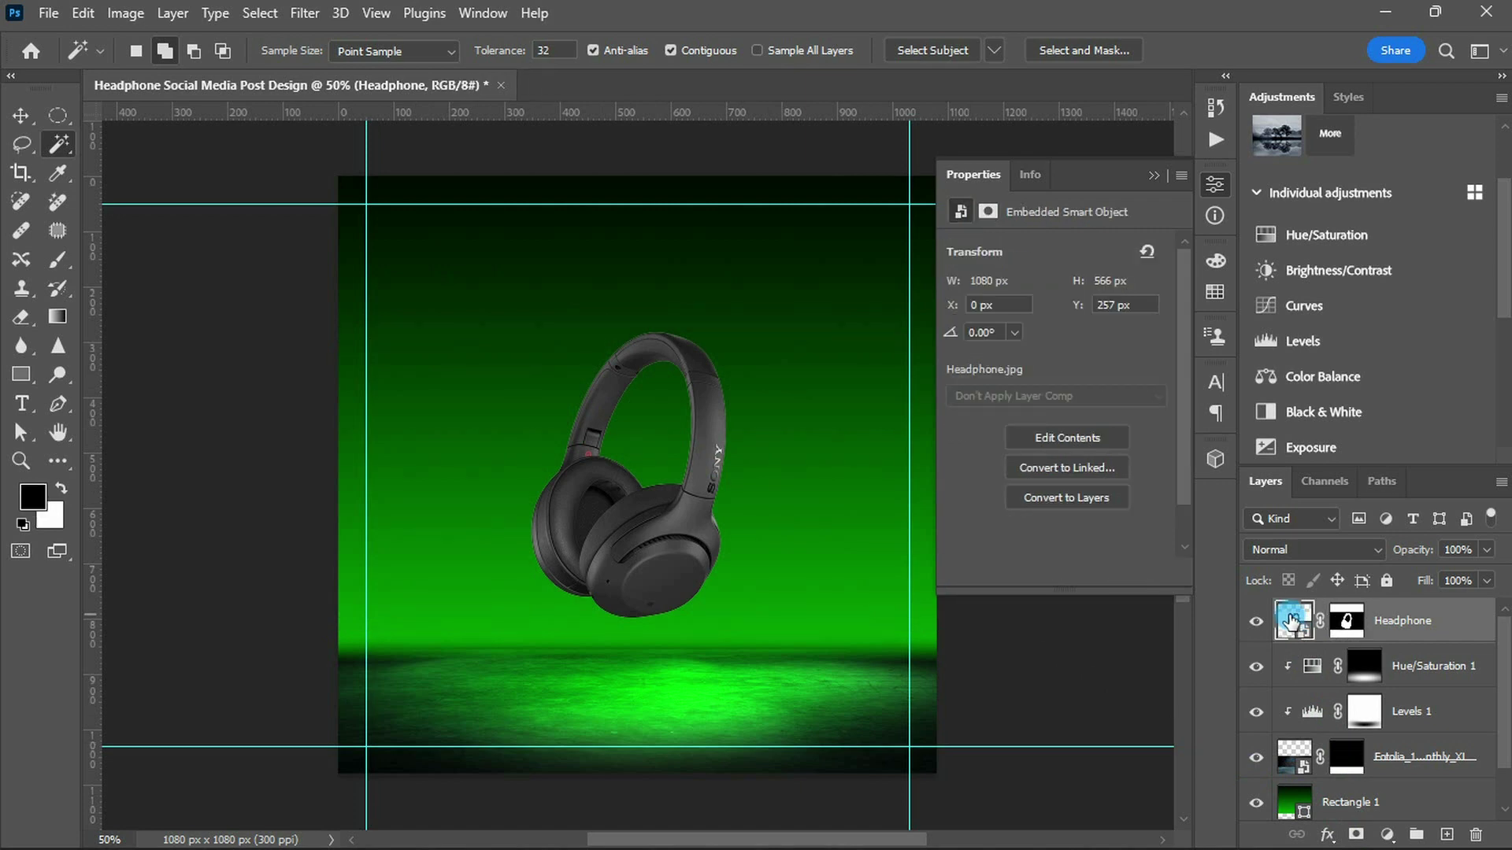
- Rasterize the headphone layer and spot-heal the brand lettering off the headband
{"action": "left_click", "coordinate": [37, 233]}
{"action": "right_click", "coordinate": [1384, 621]}
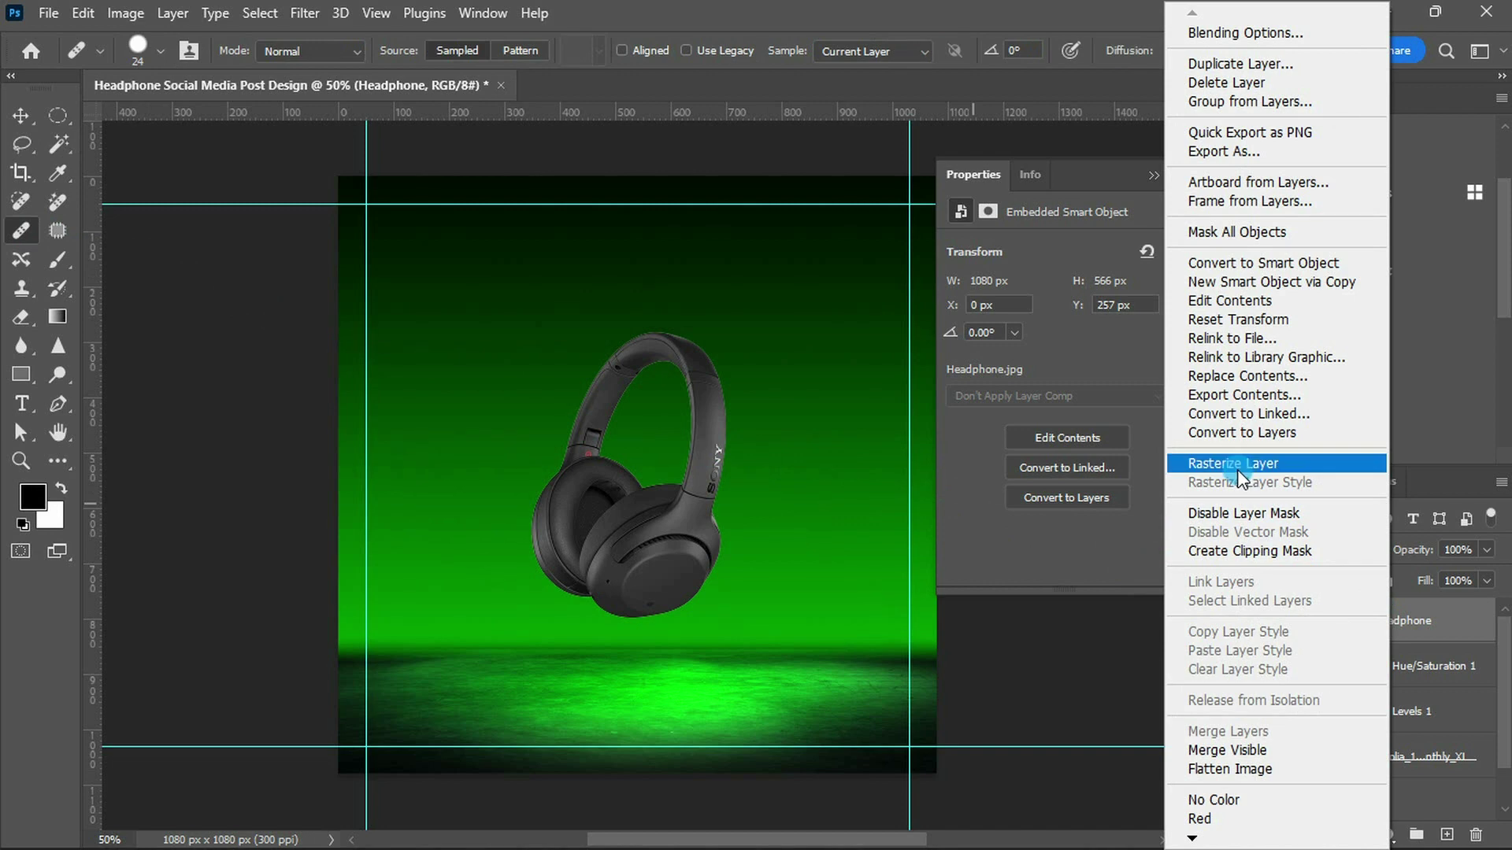
{"action": "left_click", "coordinate": [1238, 466]}
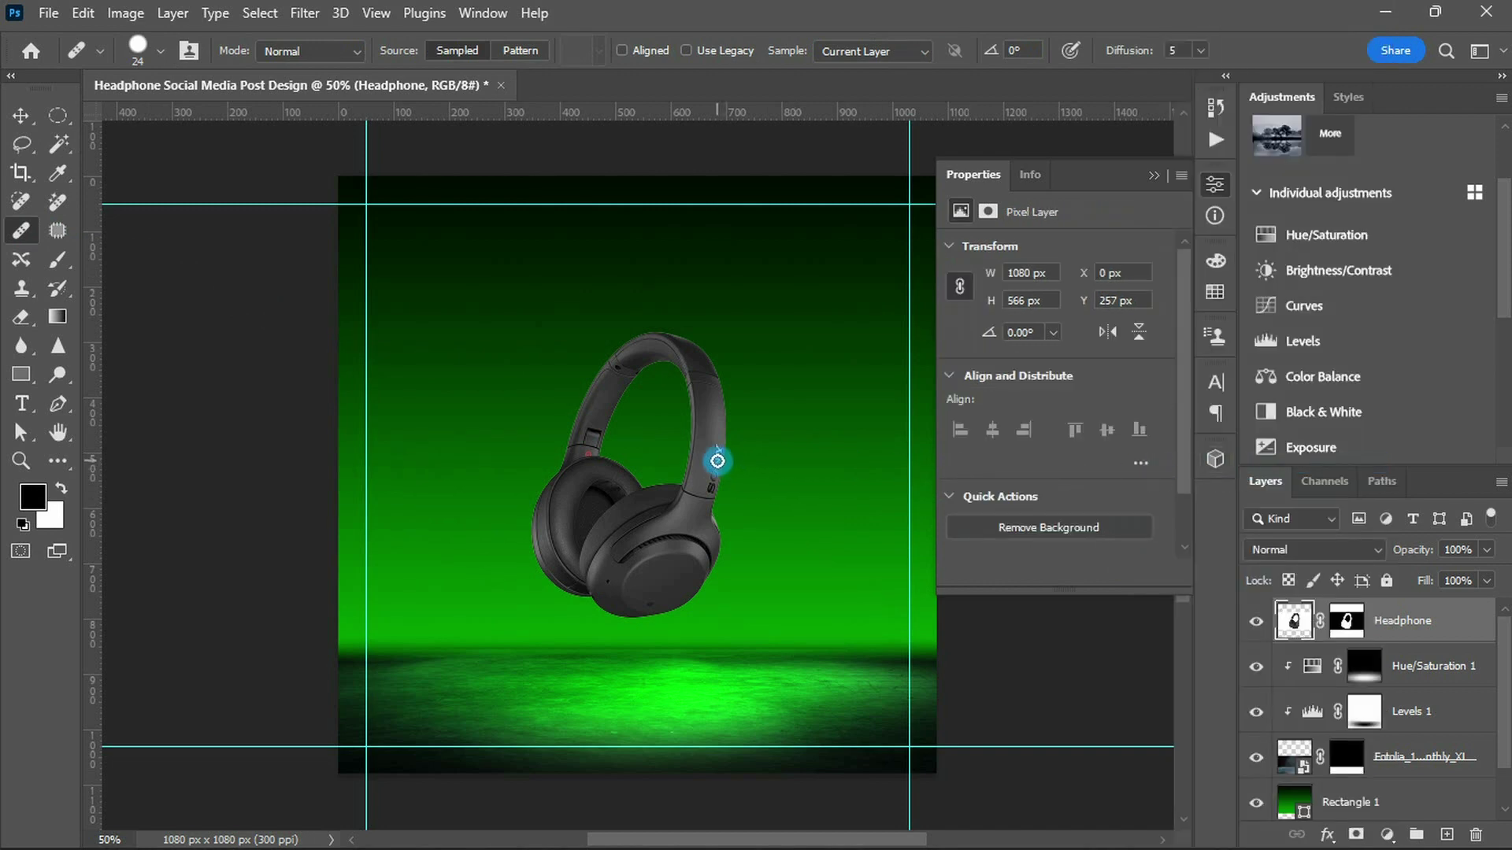
{"action": "scroll", "coordinate": [717, 461], "scroll_direction": "up", "scroll_amount": 2}
{"action": "scroll", "coordinate": [720, 449], "scroll_direction": "up", "scroll_amount": 1}
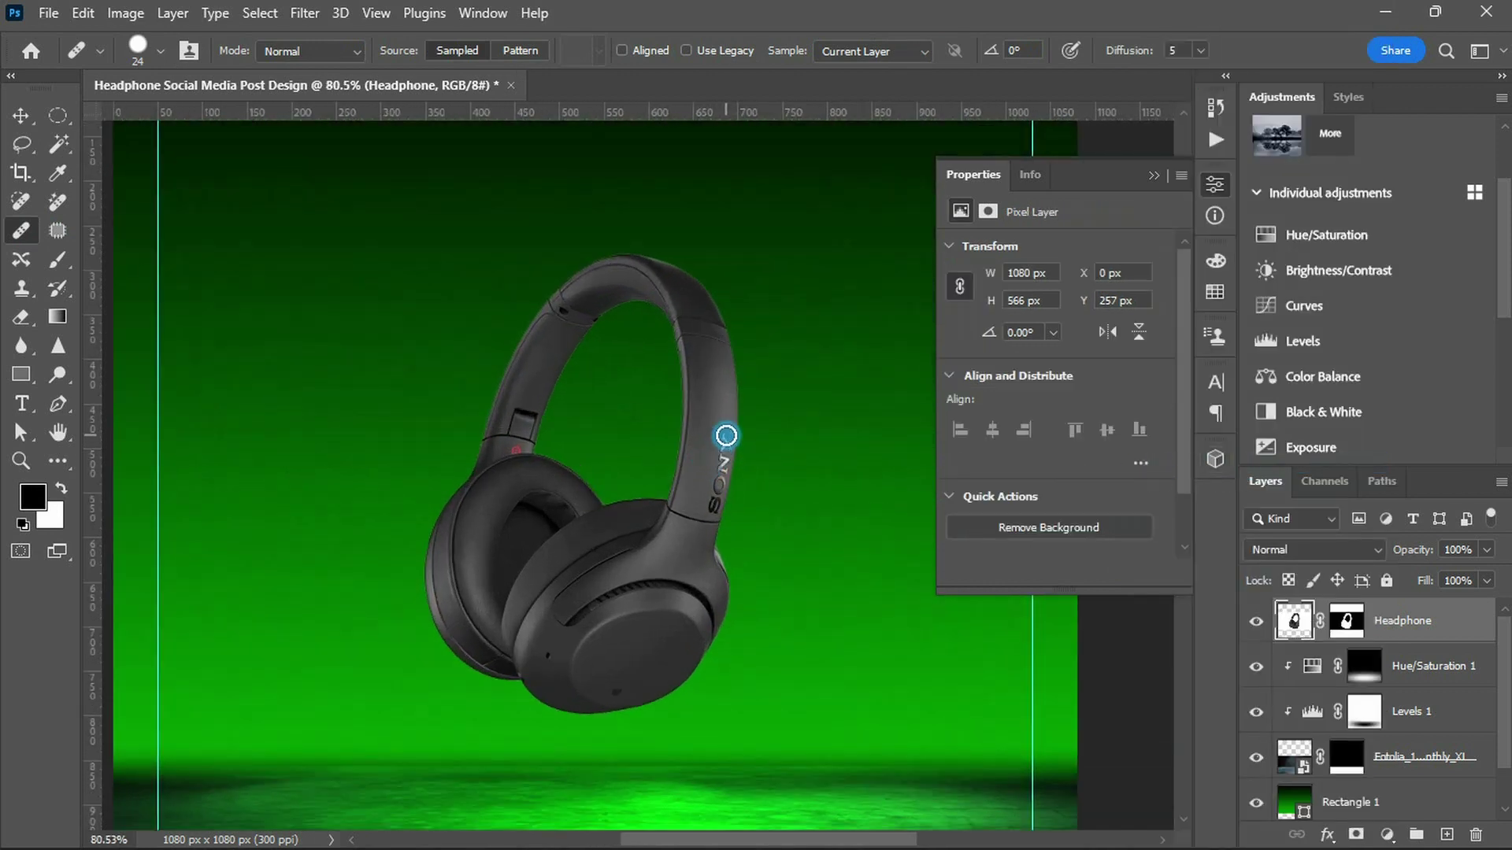
{"action": "left_click", "coordinate": [57, 202]}
{"action": "key", "text": "bracketleft"}
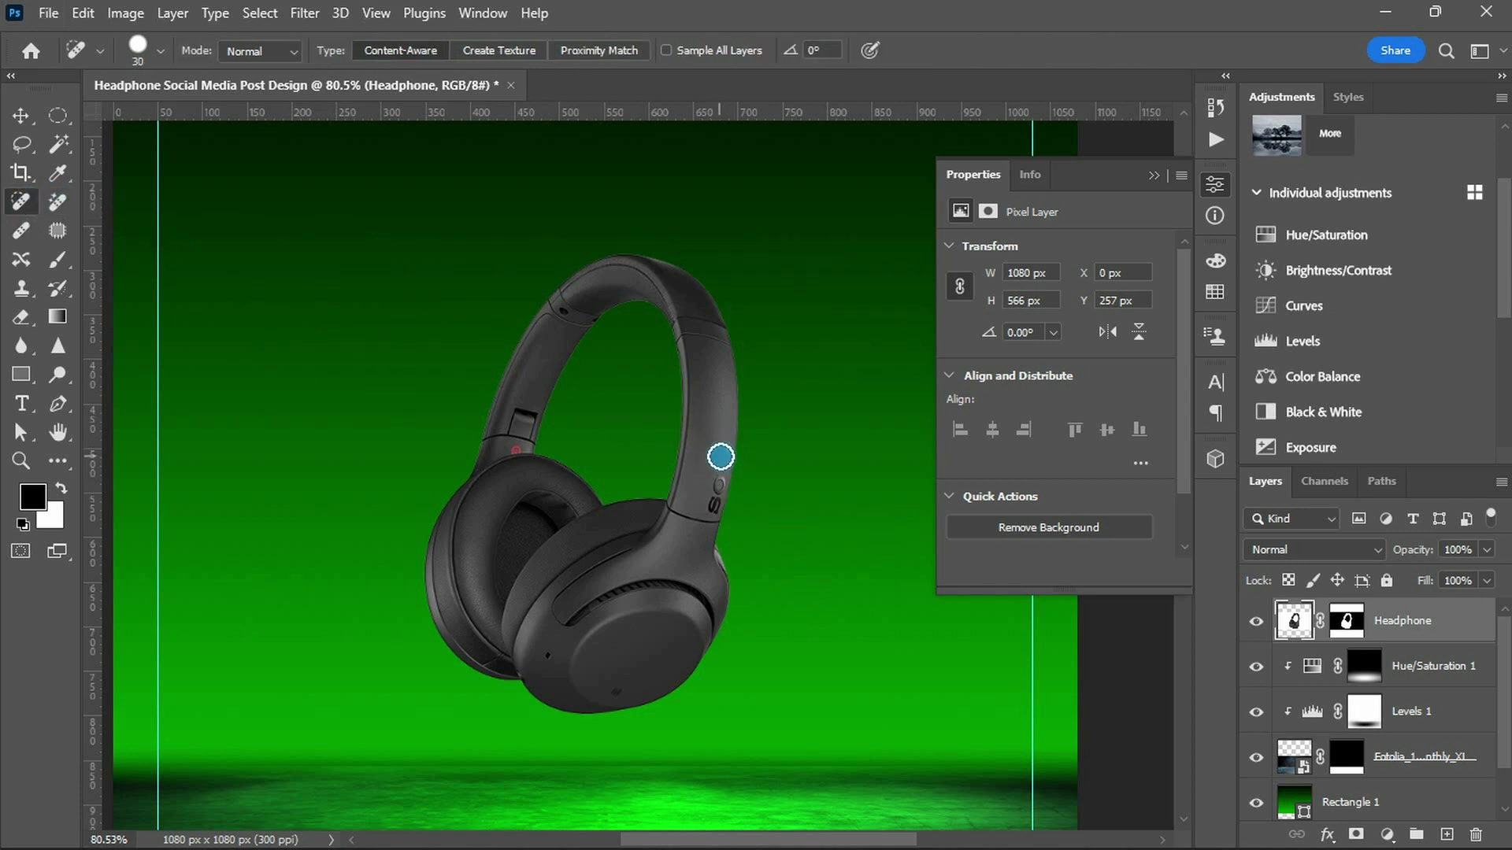
{"action": "key", "text": "bracketleft"}
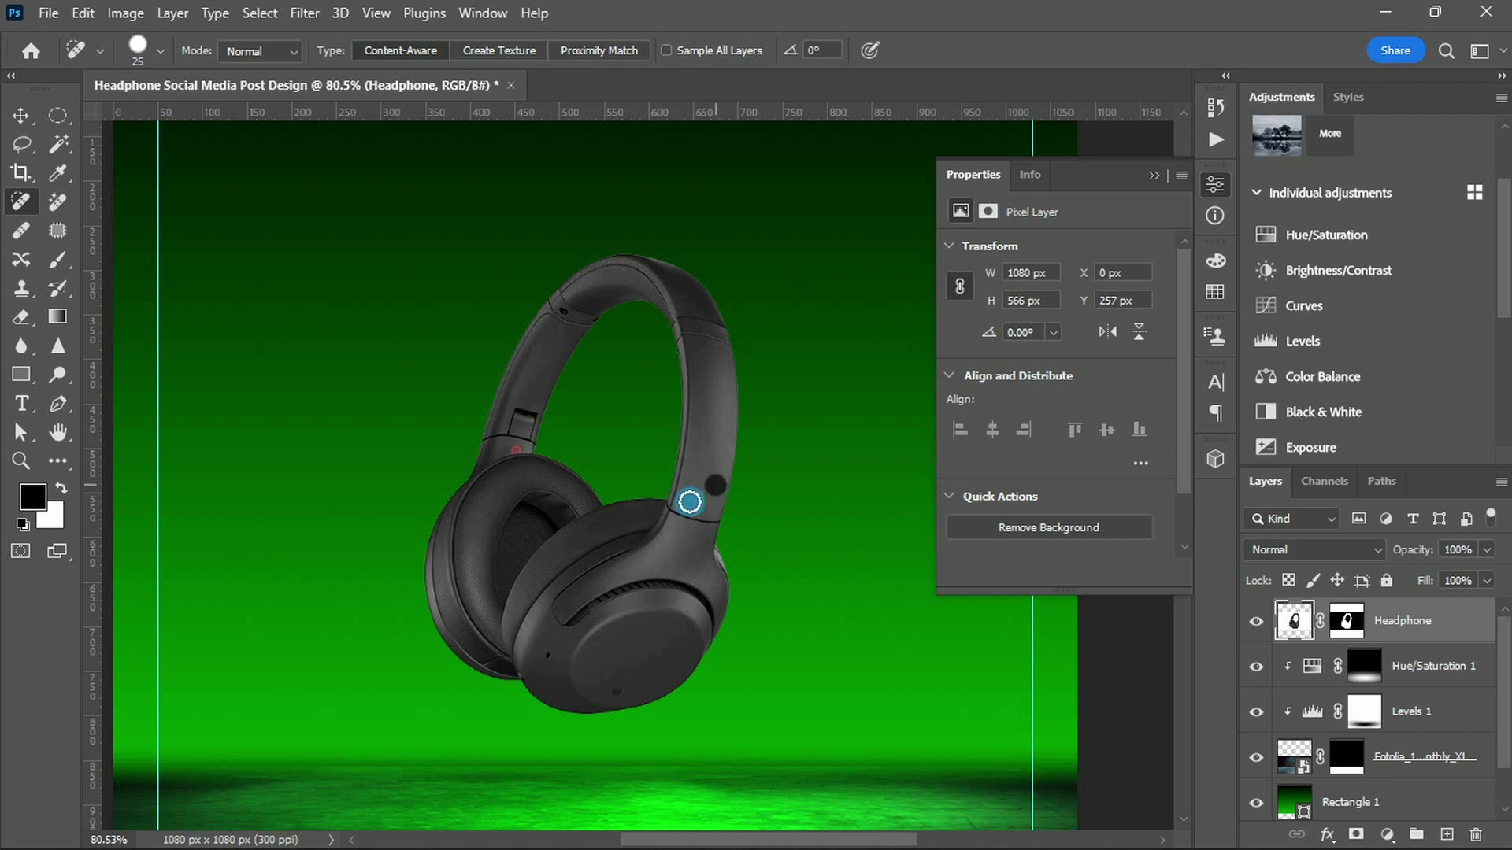
{"action": "scroll", "coordinate": [700, 485], "scroll_direction": "down", "scroll_amount": 2}
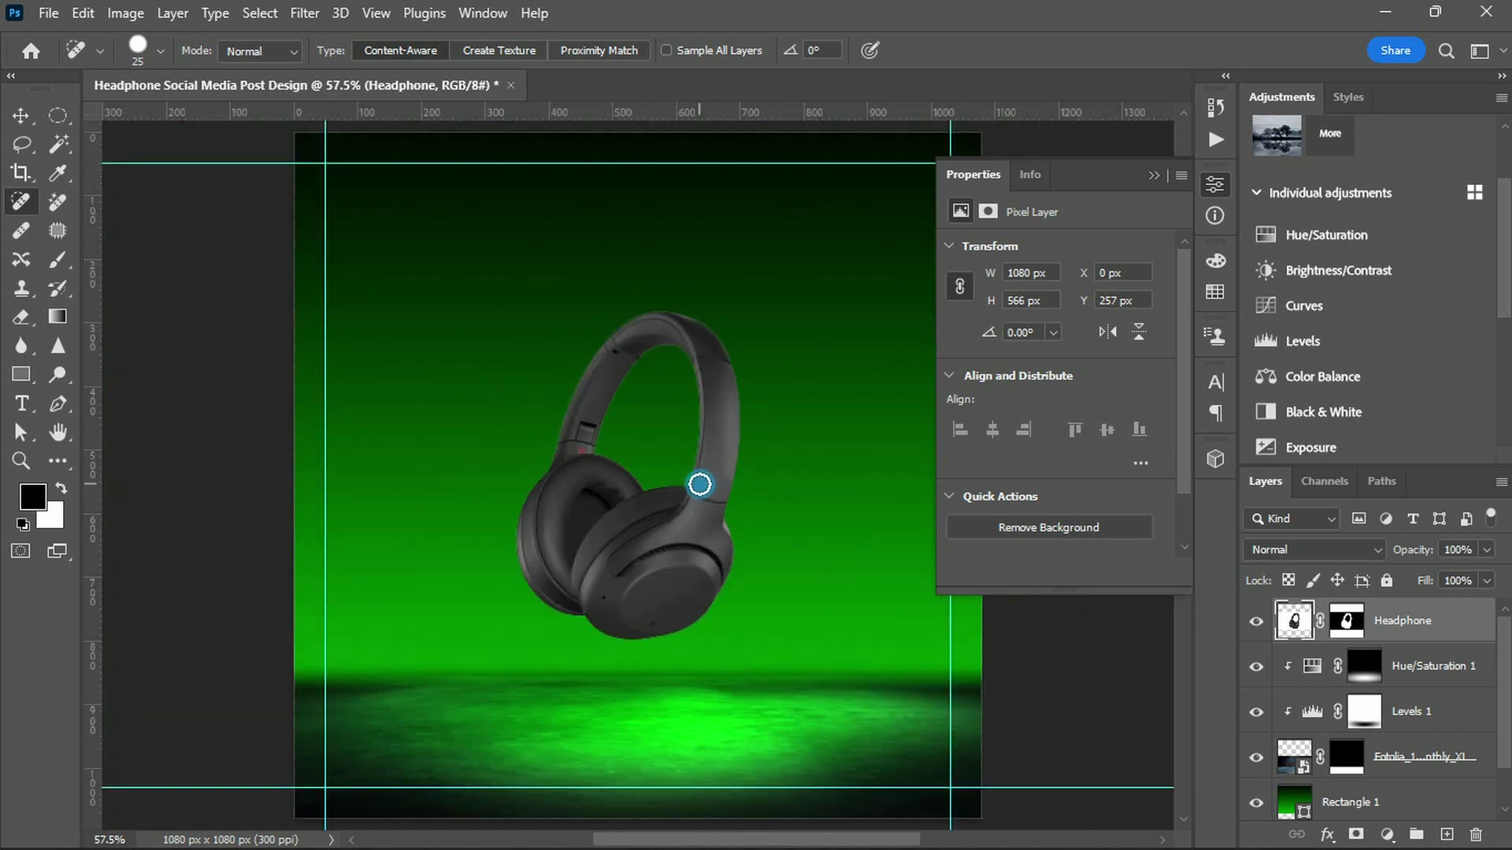
{"action": "key", "text": "v"}
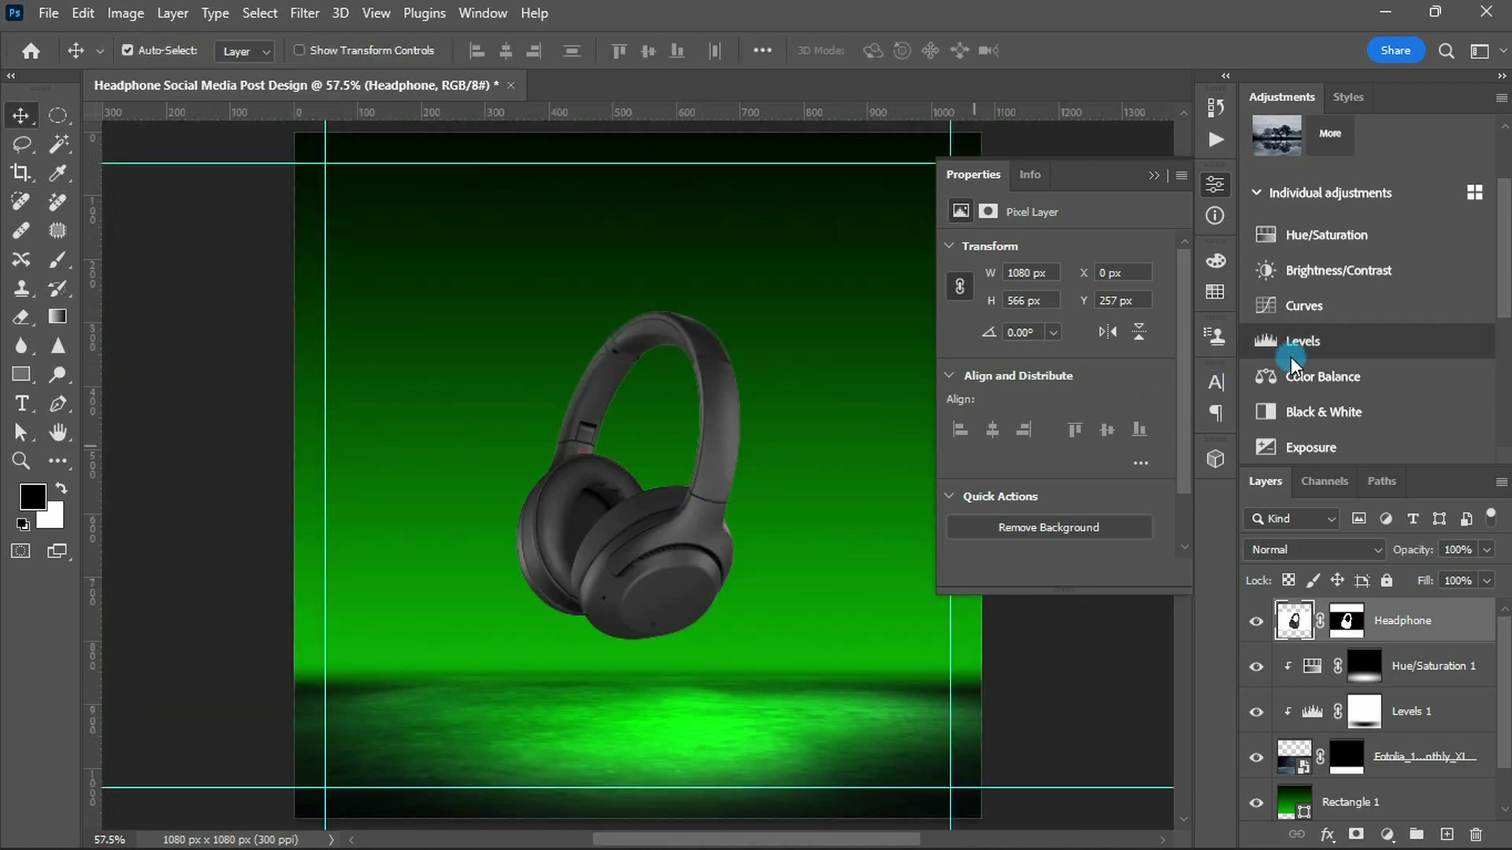
- Add a Curves adjustment clipped to the headphones with black point Input 25
{"action": "left_click", "coordinate": [1310, 315]}
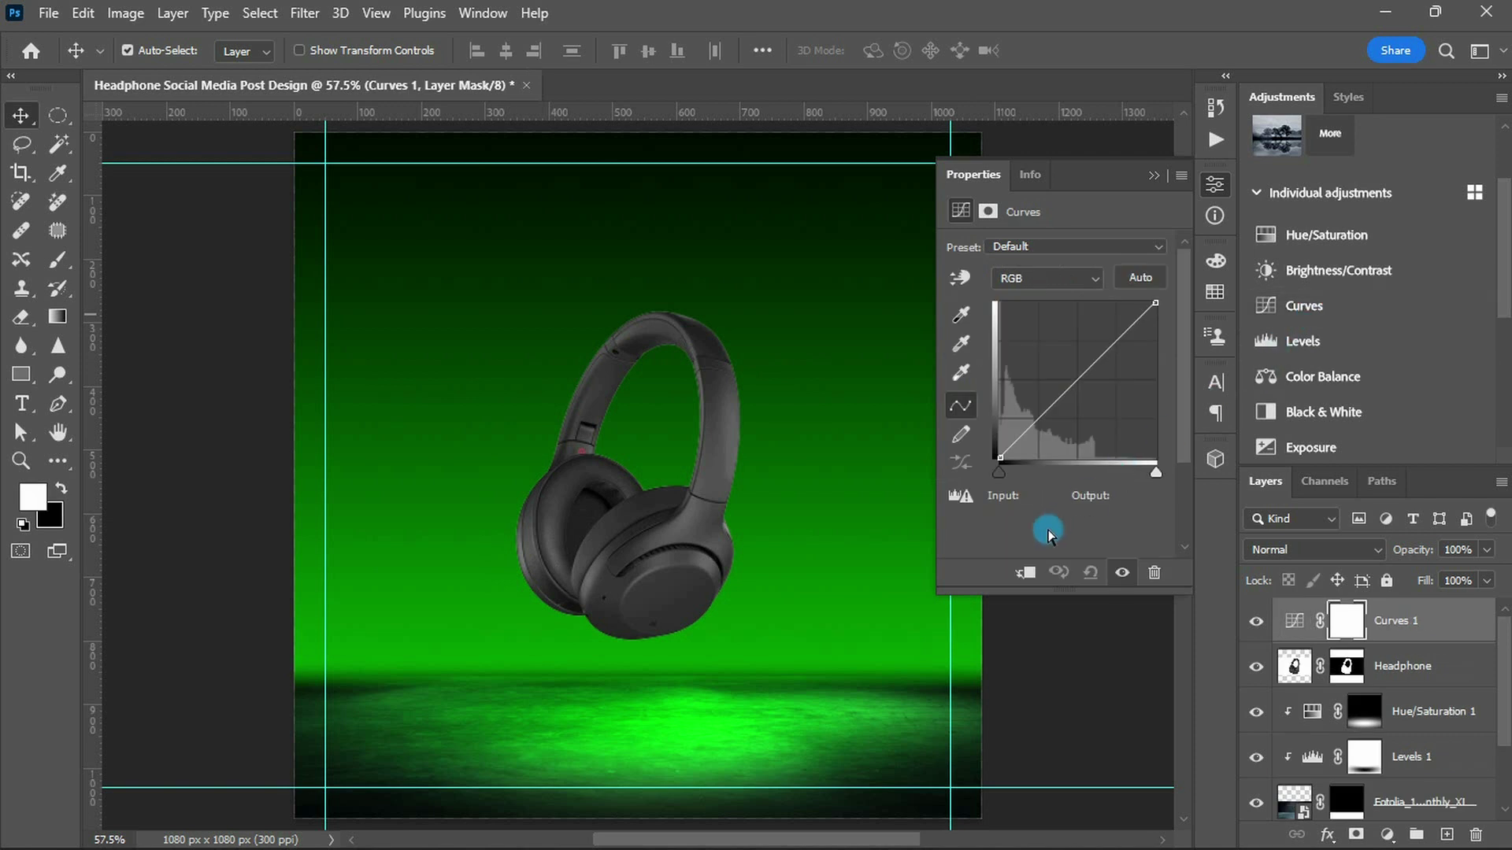
{"action": "left_click", "coordinate": [1020, 573]}
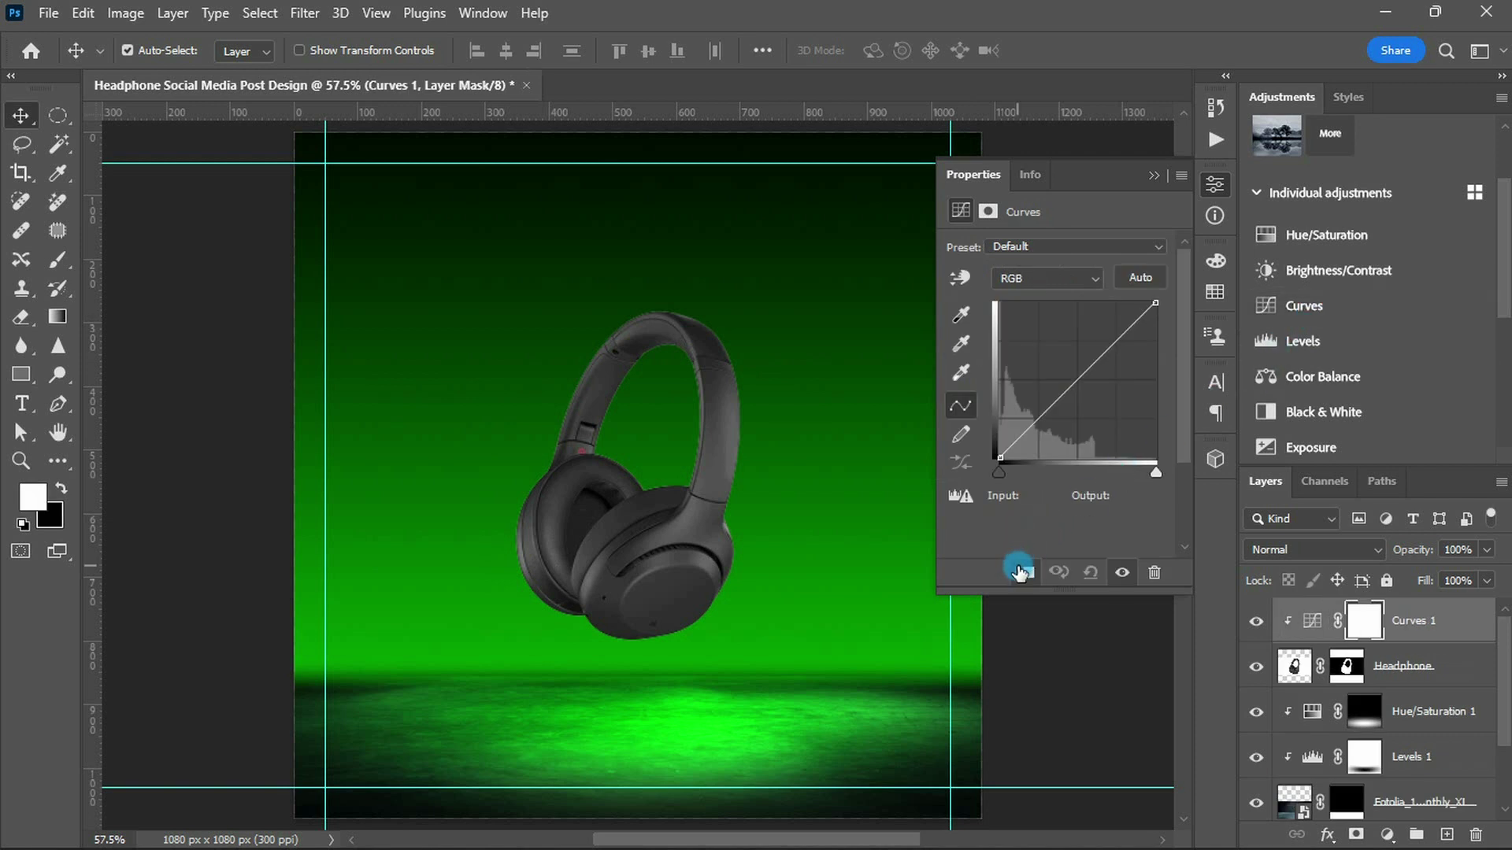
{"action": "left_click", "coordinate": [1002, 476]}
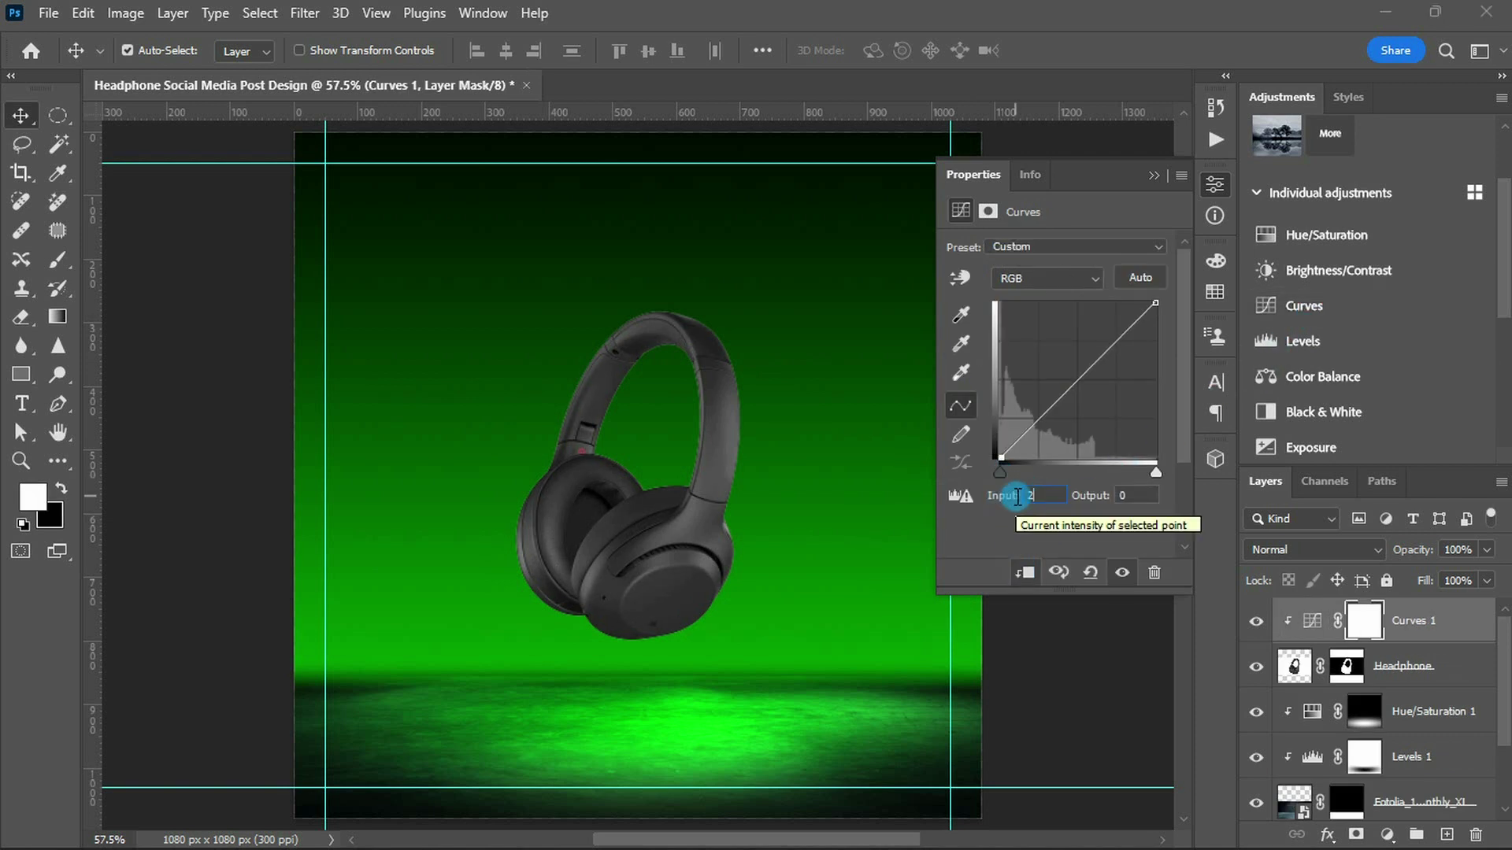
{"action": "type", "text": "25"}
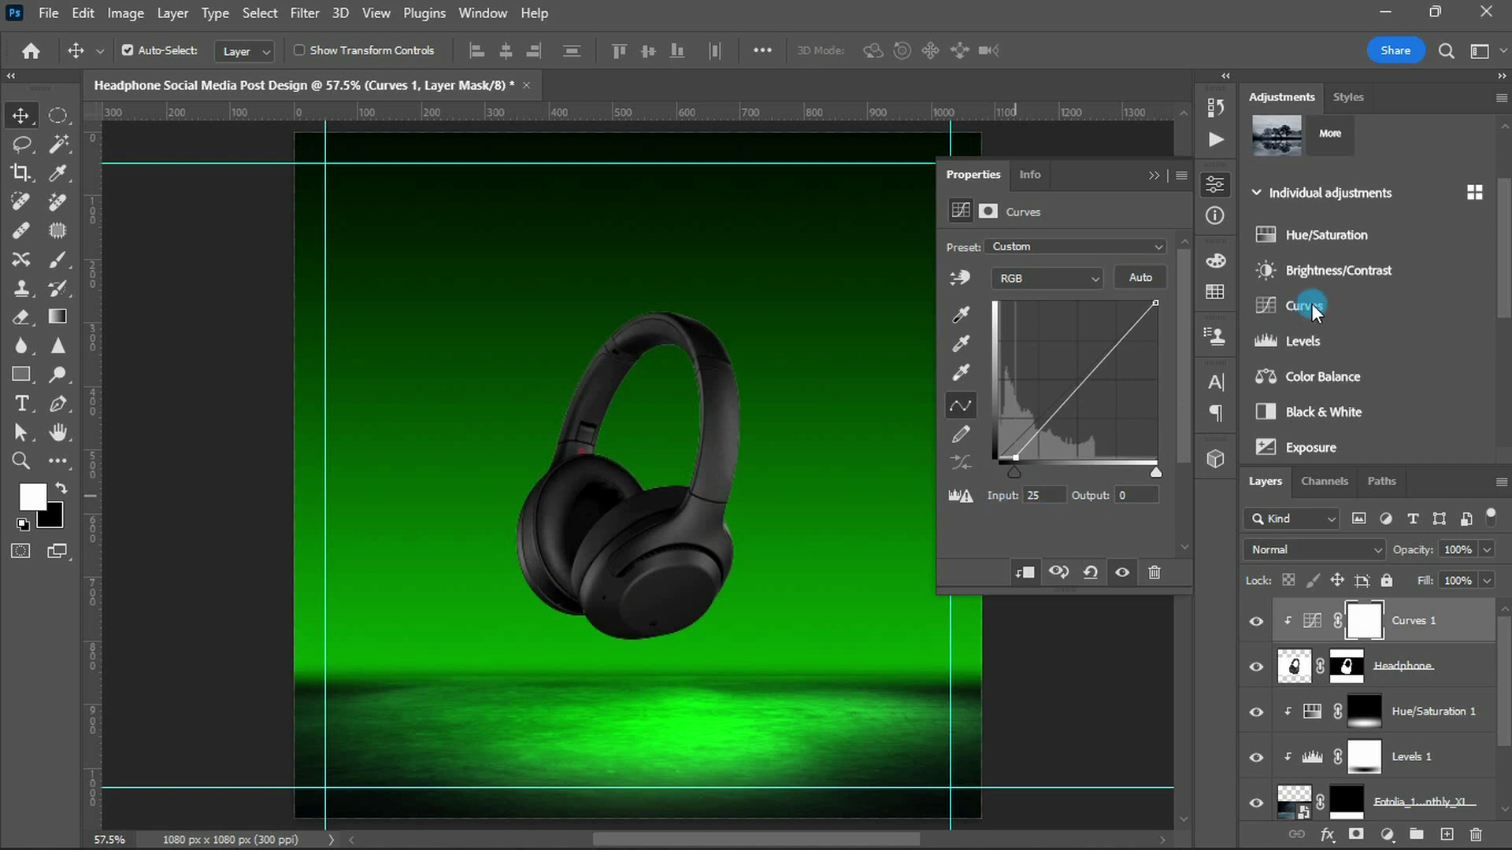
- Add a clipped, colorized Hue/Saturation layer with Hue 120 and Saturation 100
{"action": "left_click", "coordinate": [1328, 235]}
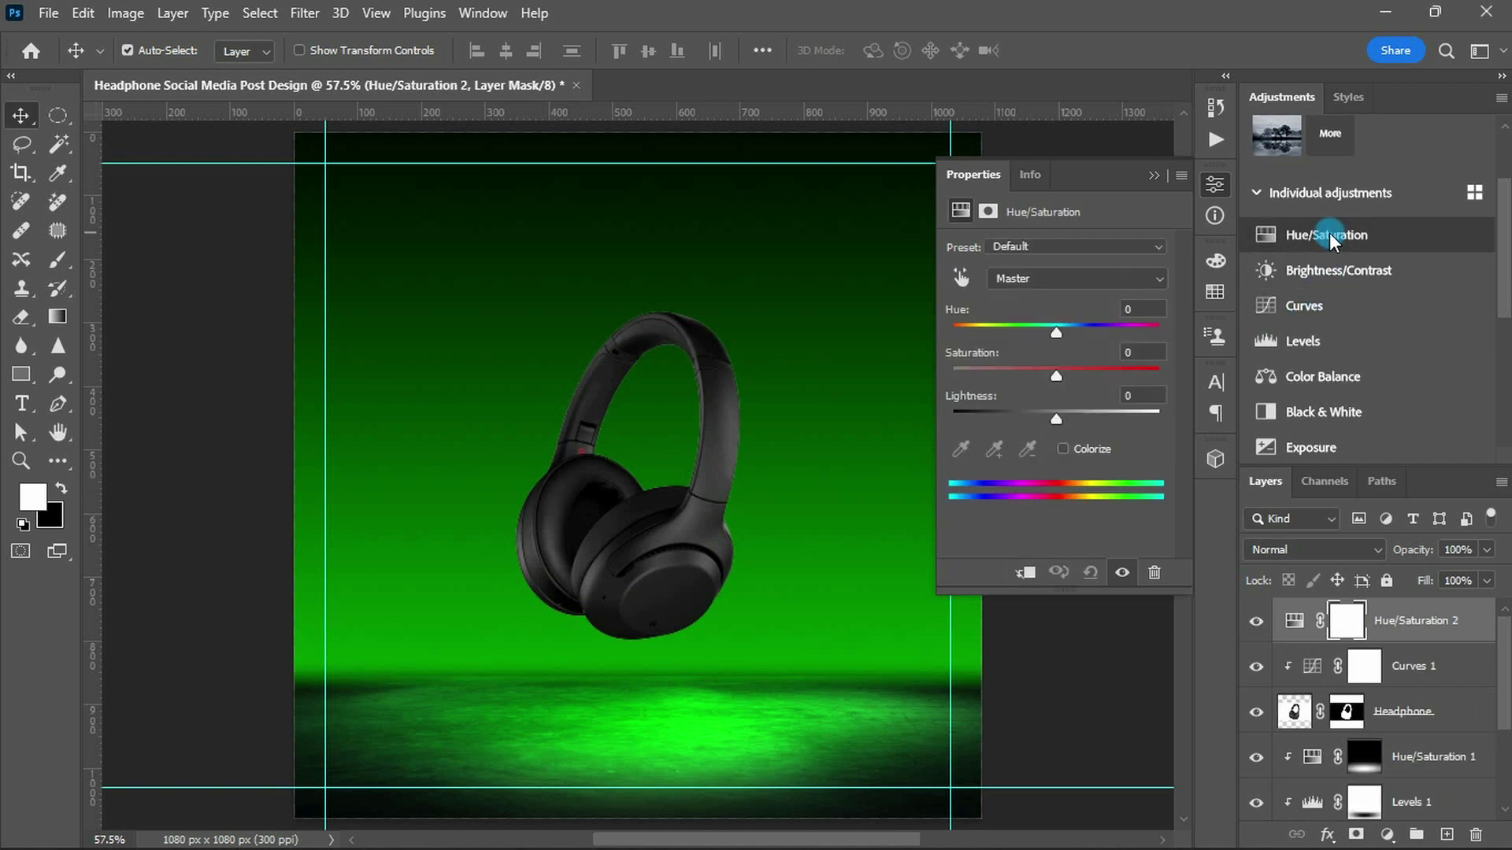
{"action": "left_click", "coordinate": [1024, 572]}
{"action": "left_click", "coordinate": [1070, 445]}
{"action": "left_click", "coordinate": [1112, 309]}
{"action": "type", "text": "120"}
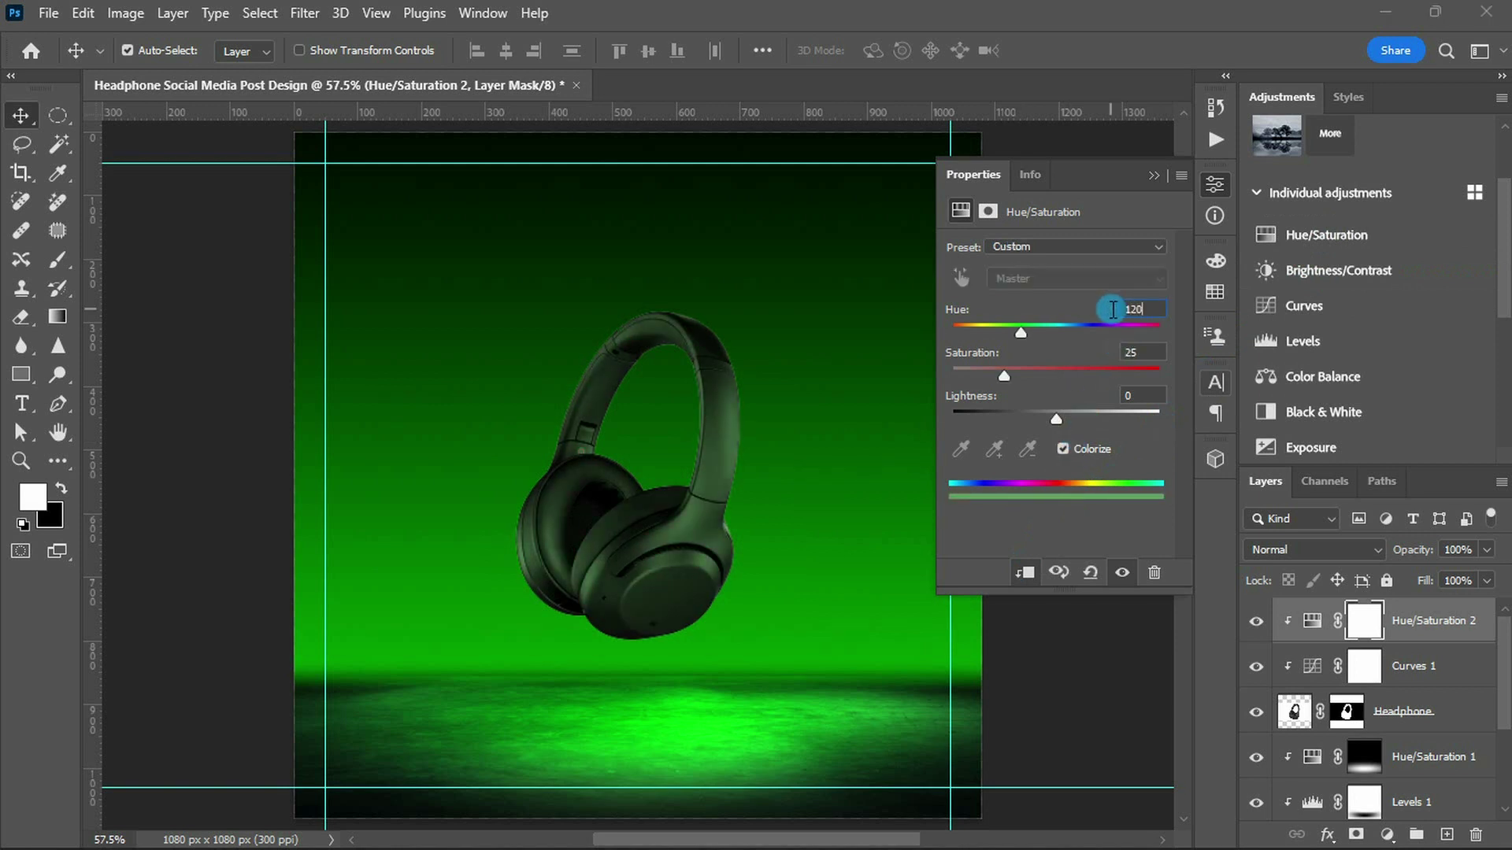
{"action": "type", "text": "100"}
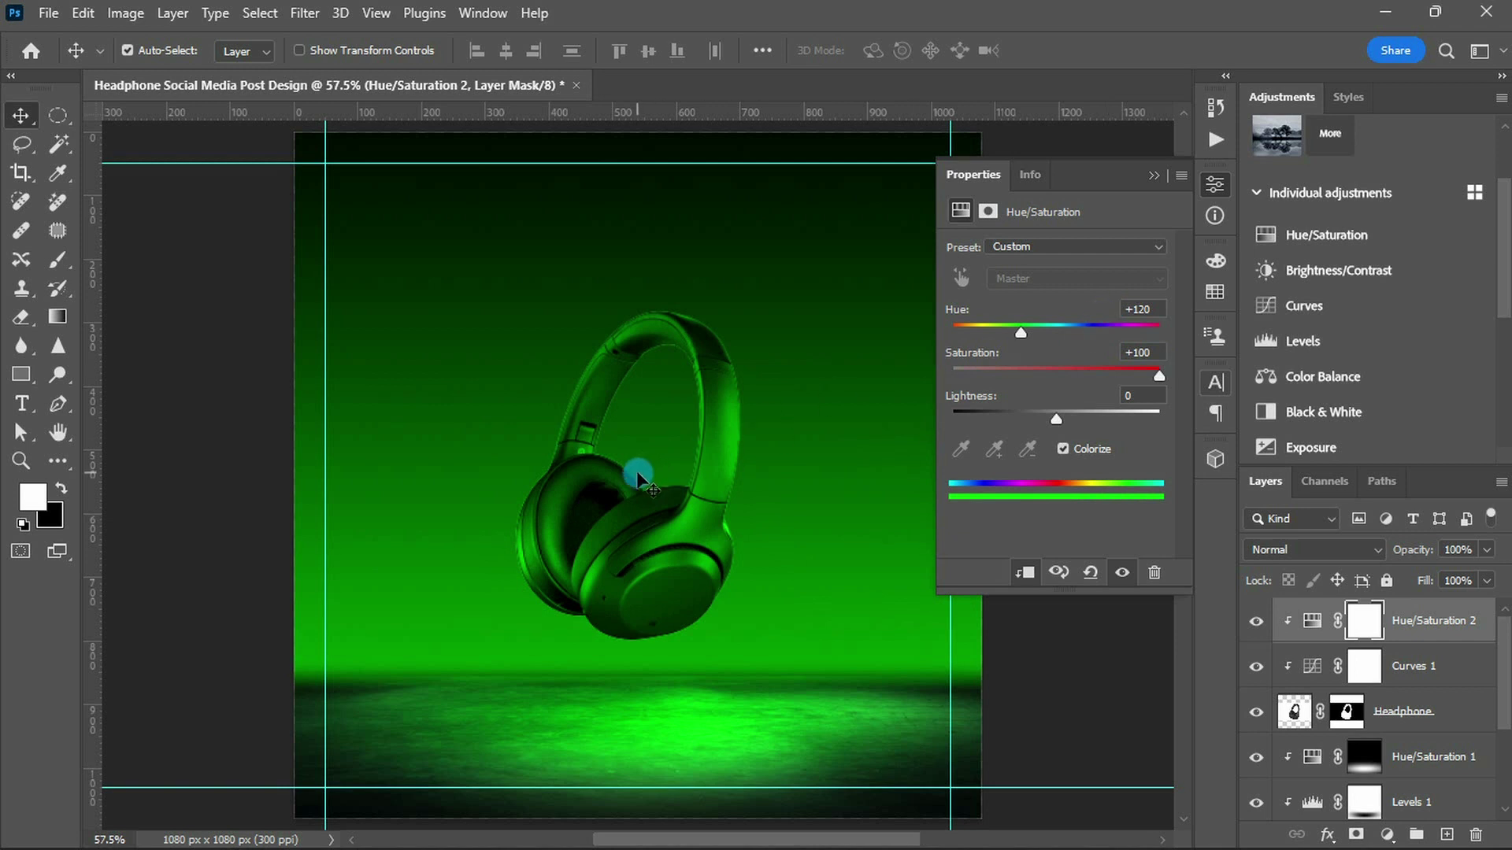
{"action": "type", "text": "g"}
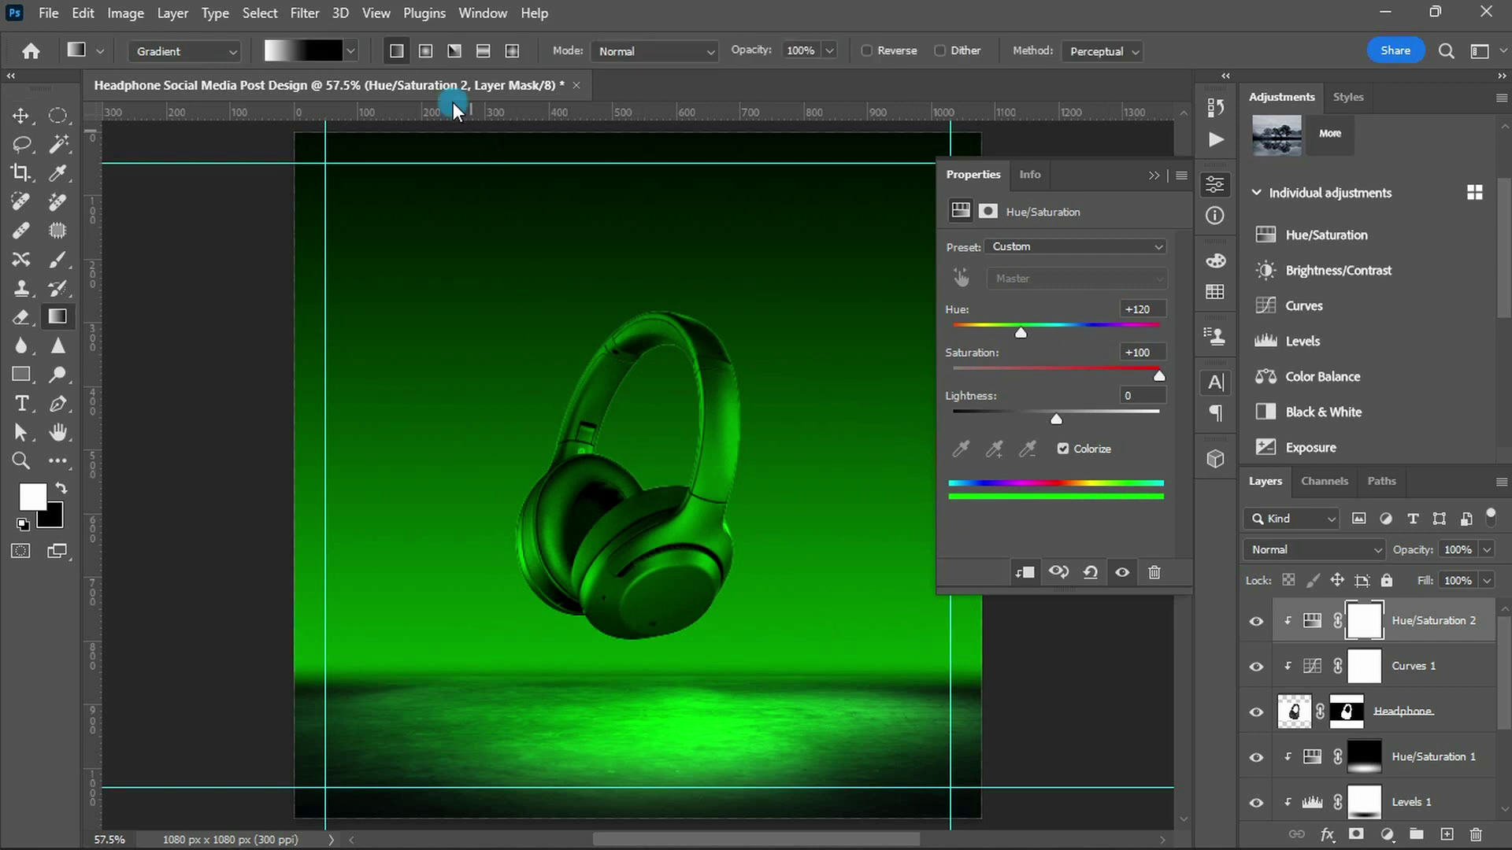
- Draw a reversed two-stop radial gradient on the Hue/Saturation 2 mask, sized over the headphones
{"action": "mouse_move", "coordinate": [633, 500]}
{"action": "left_mouse_down"}
{"action": "mouse_move", "coordinate": [762, 363]}
{"action": "mouse_move", "coordinate": [720, 350]}
{"action": "left_mouse_up"}
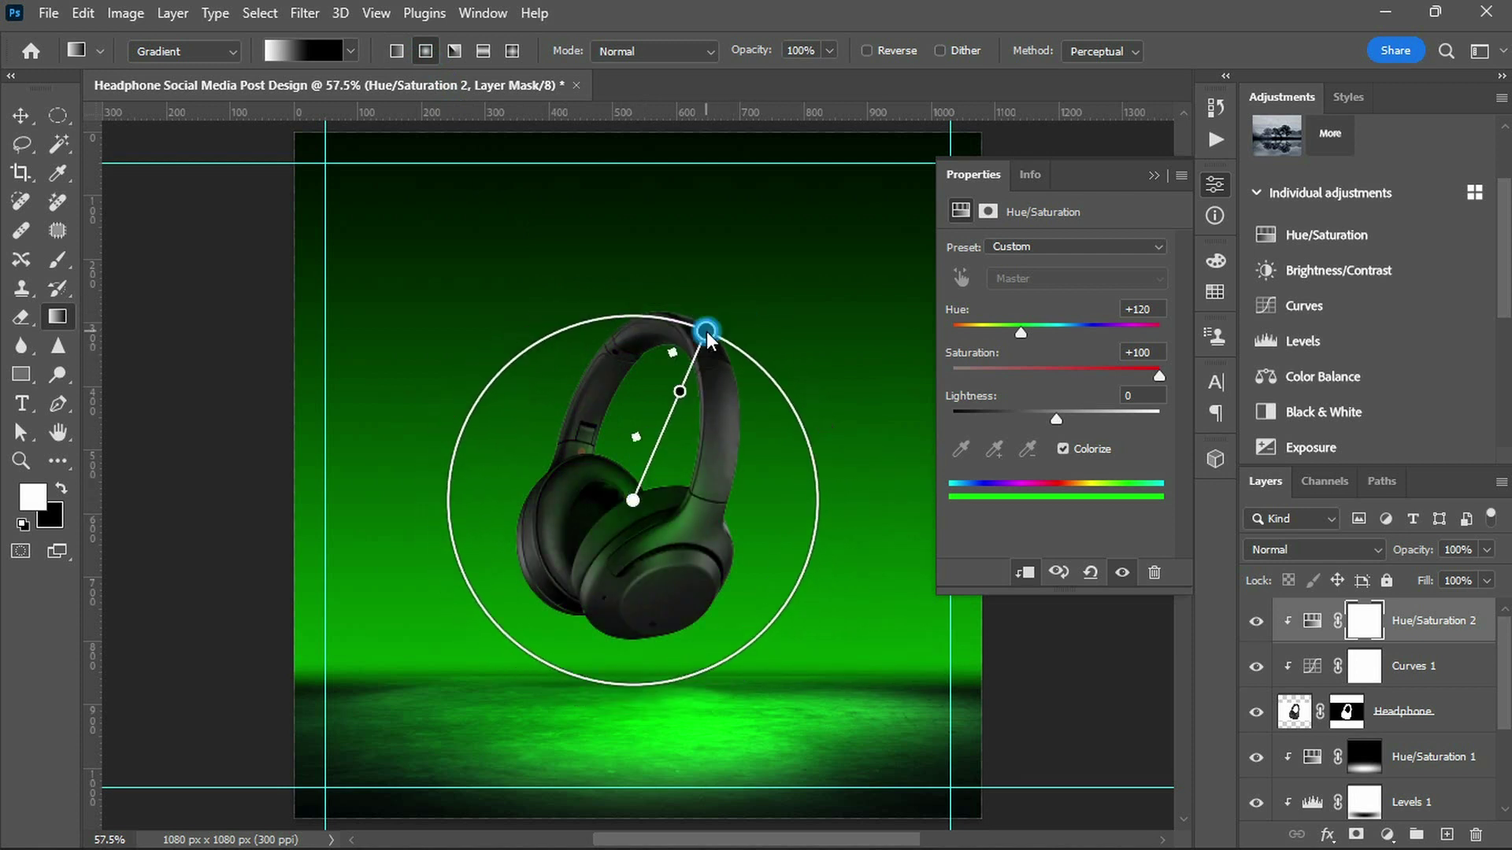
{"action": "left_click", "coordinate": [865, 51]}
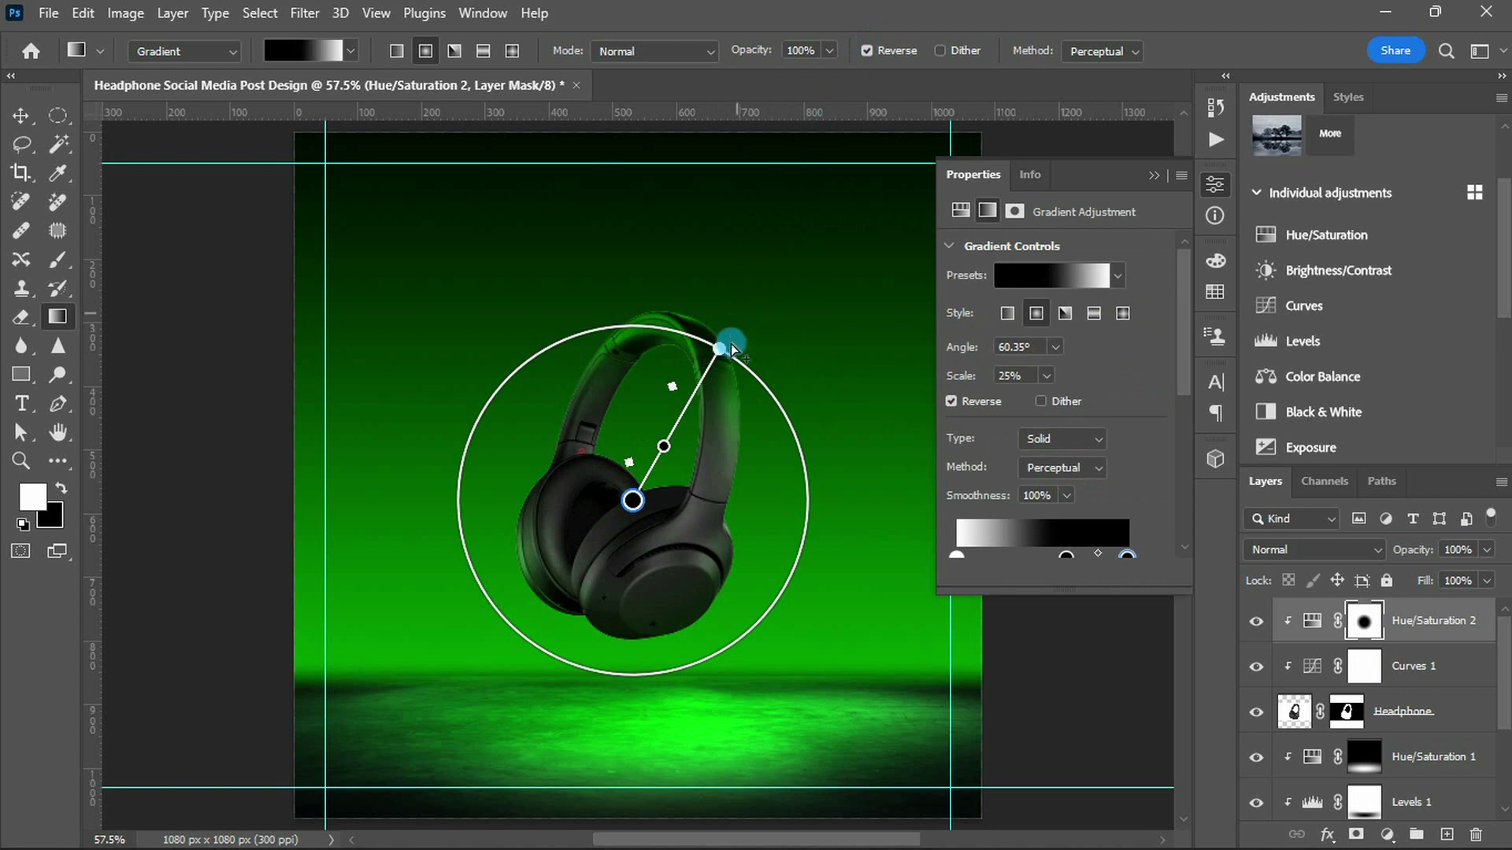
{"action": "left_click_drag", "start_coordinate": [721, 352], "coordinate": [715, 313]}
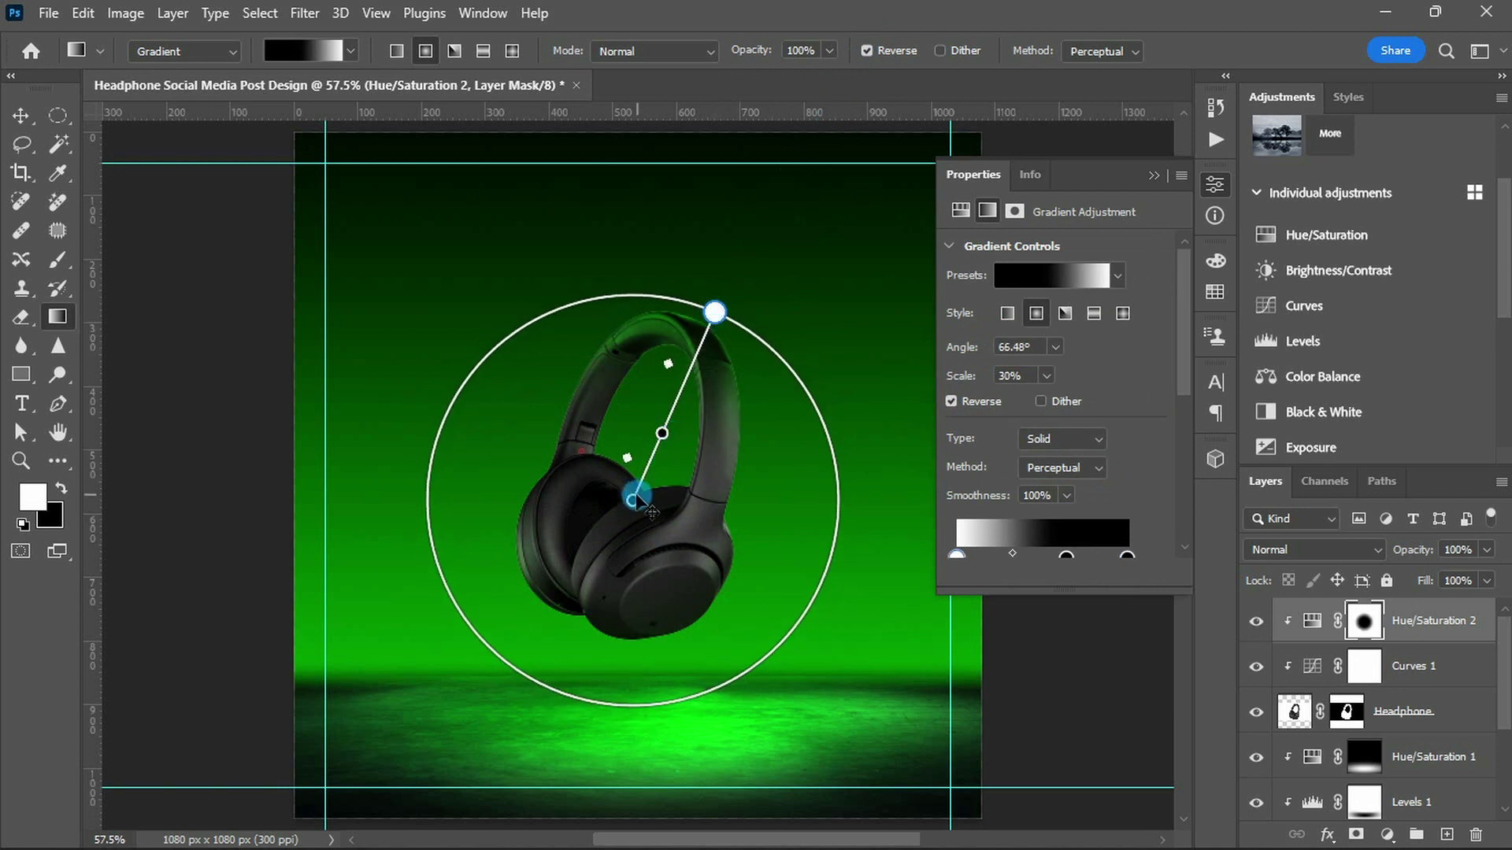
{"action": "mouse_move", "coordinate": [662, 433]}
{"action": "left_mouse_down"}
{"action": "mouse_move", "coordinate": [659, 475]}
{"action": "mouse_move", "coordinate": [639, 461]}
{"action": "left_mouse_up"}
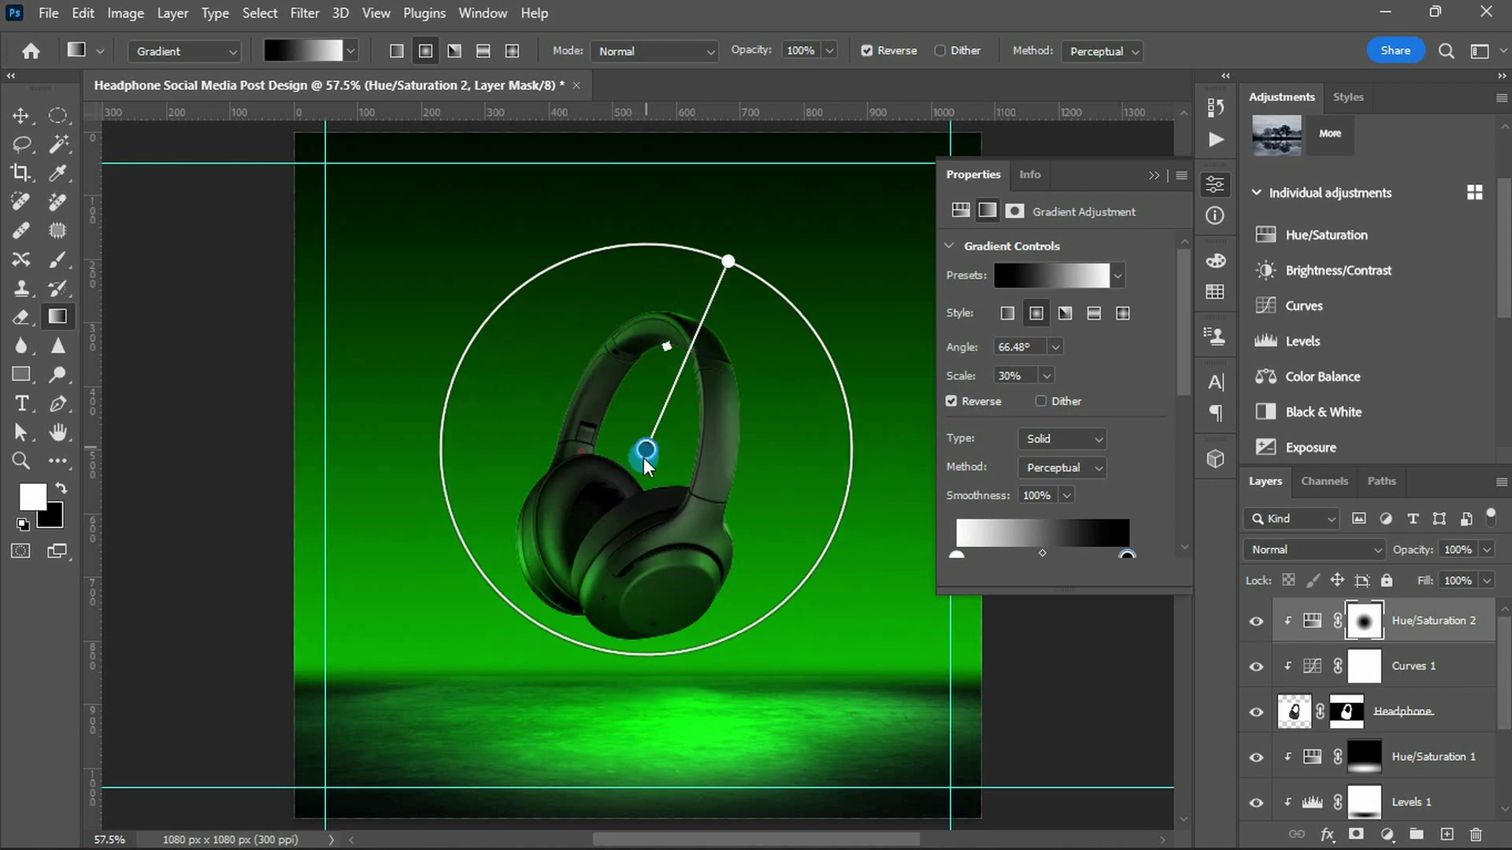
{"action": "left_click_drag", "start_coordinate": [721, 273], "coordinate": [709, 298]}
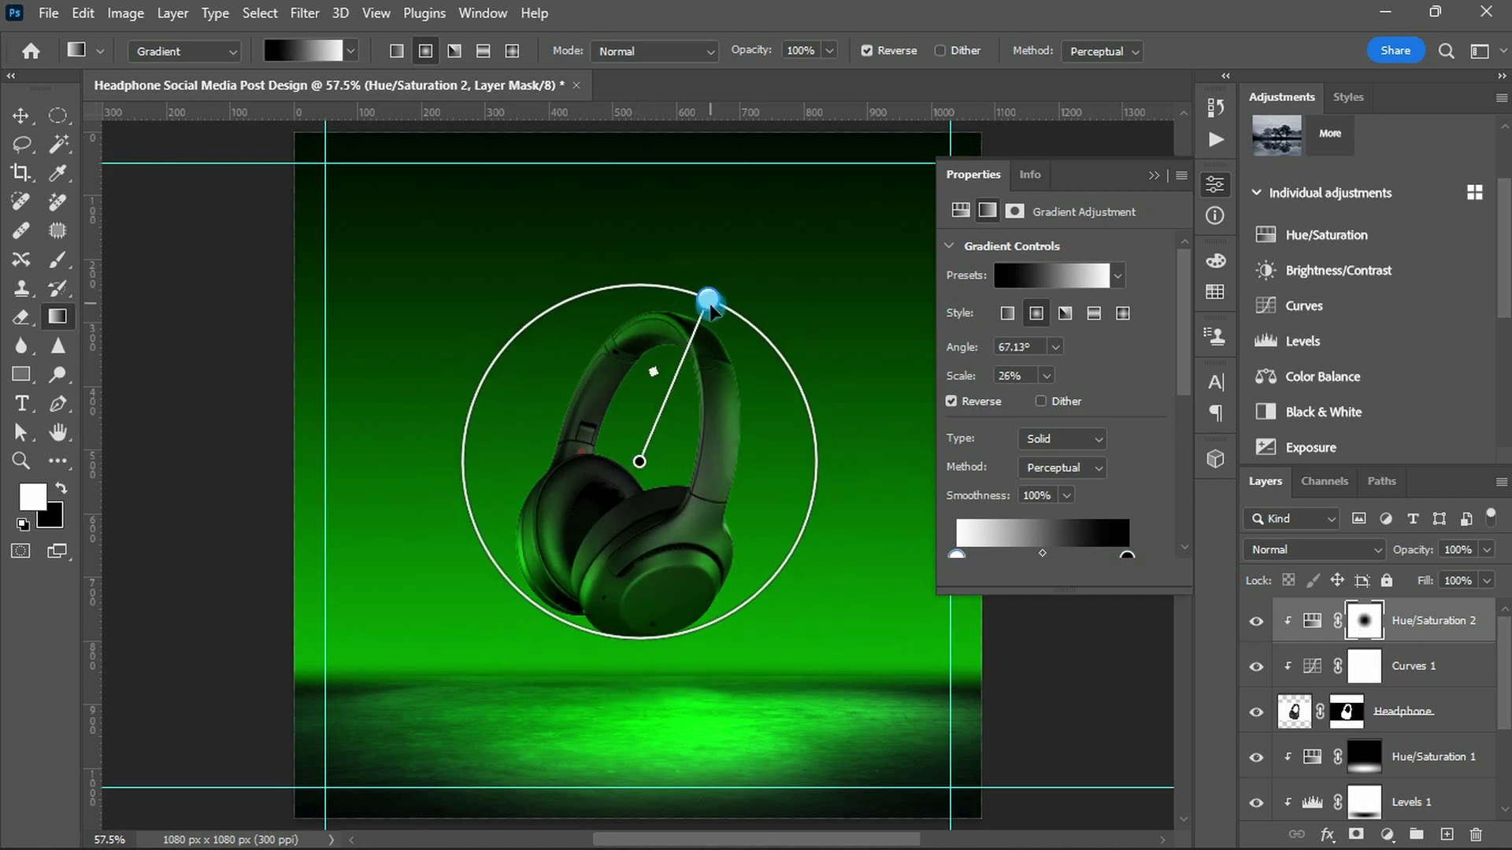
{"action": "left_click", "coordinate": [1371, 722], "text": "shift"}
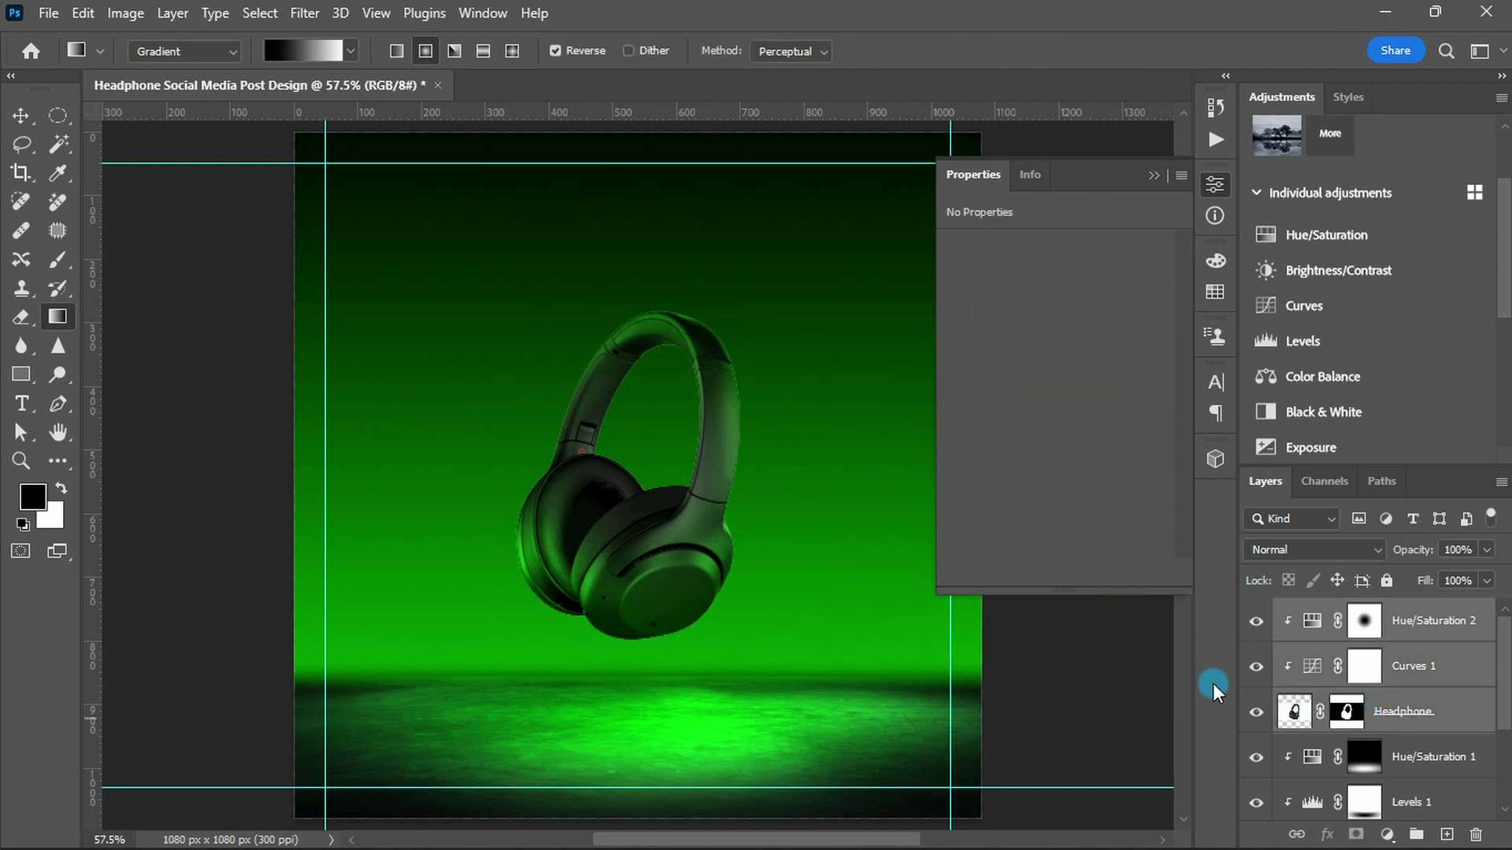
- Scale the headphone layers up to about 137% and nudge them slightly lower
{"action": "key", "text": "v"}
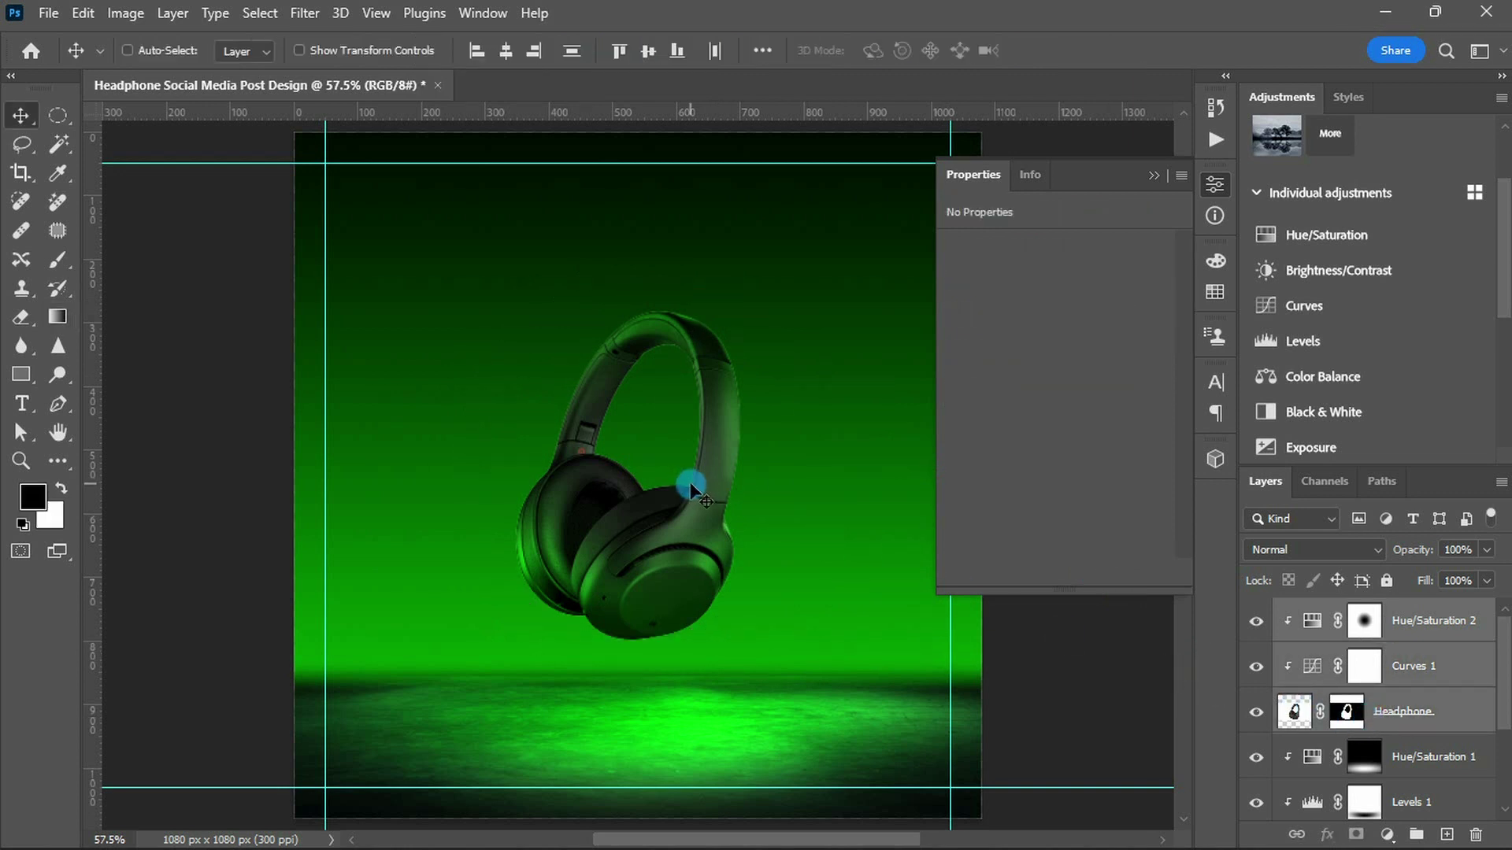
{"action": "key", "text": "ctrl+t"}
{"action": "key", "text": "ctrl+0"}
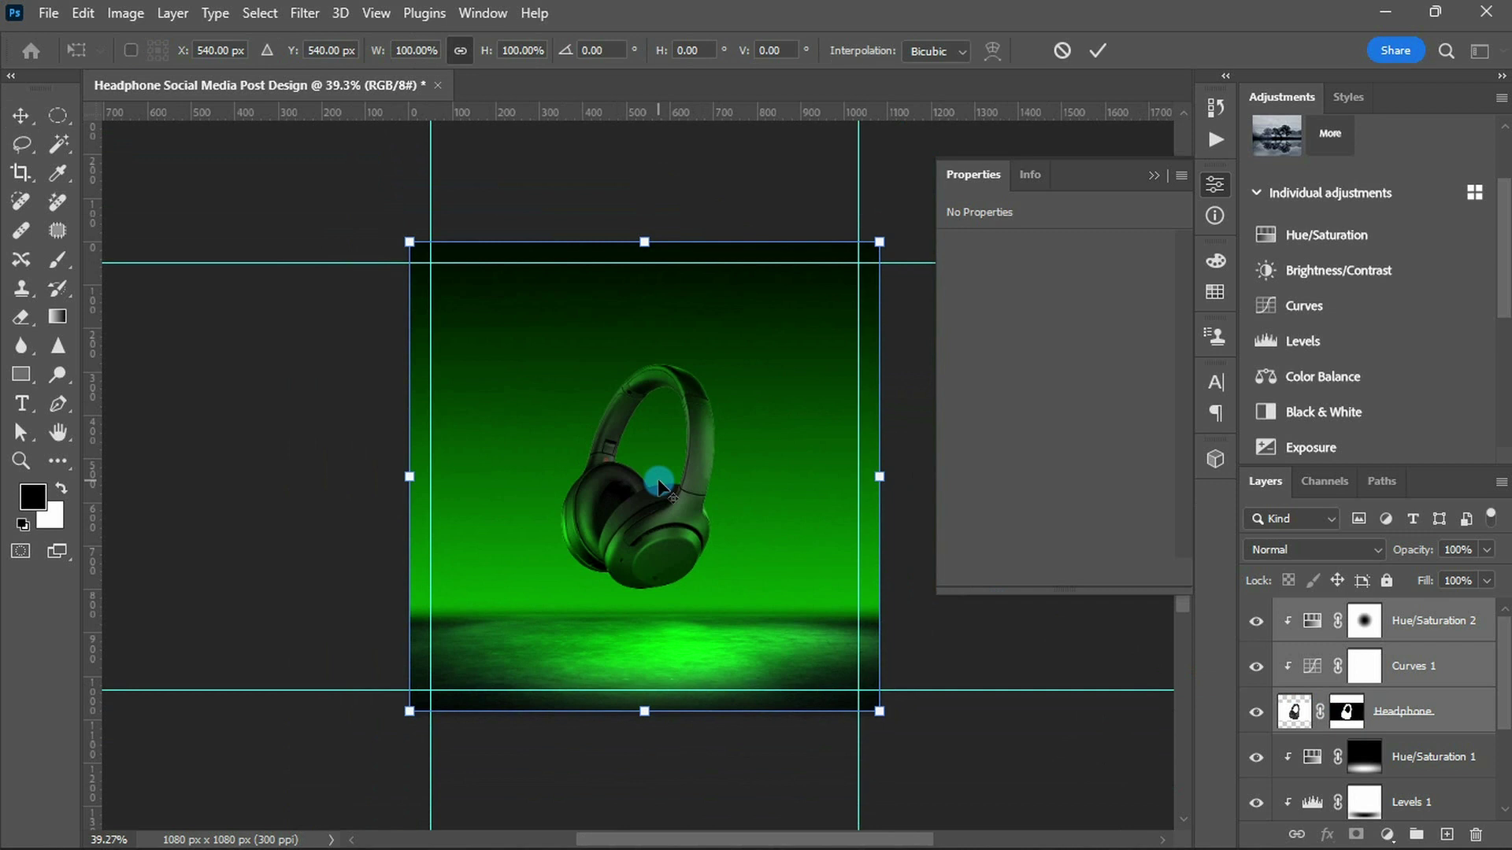
{"action": "left_click", "coordinate": [1154, 175]}
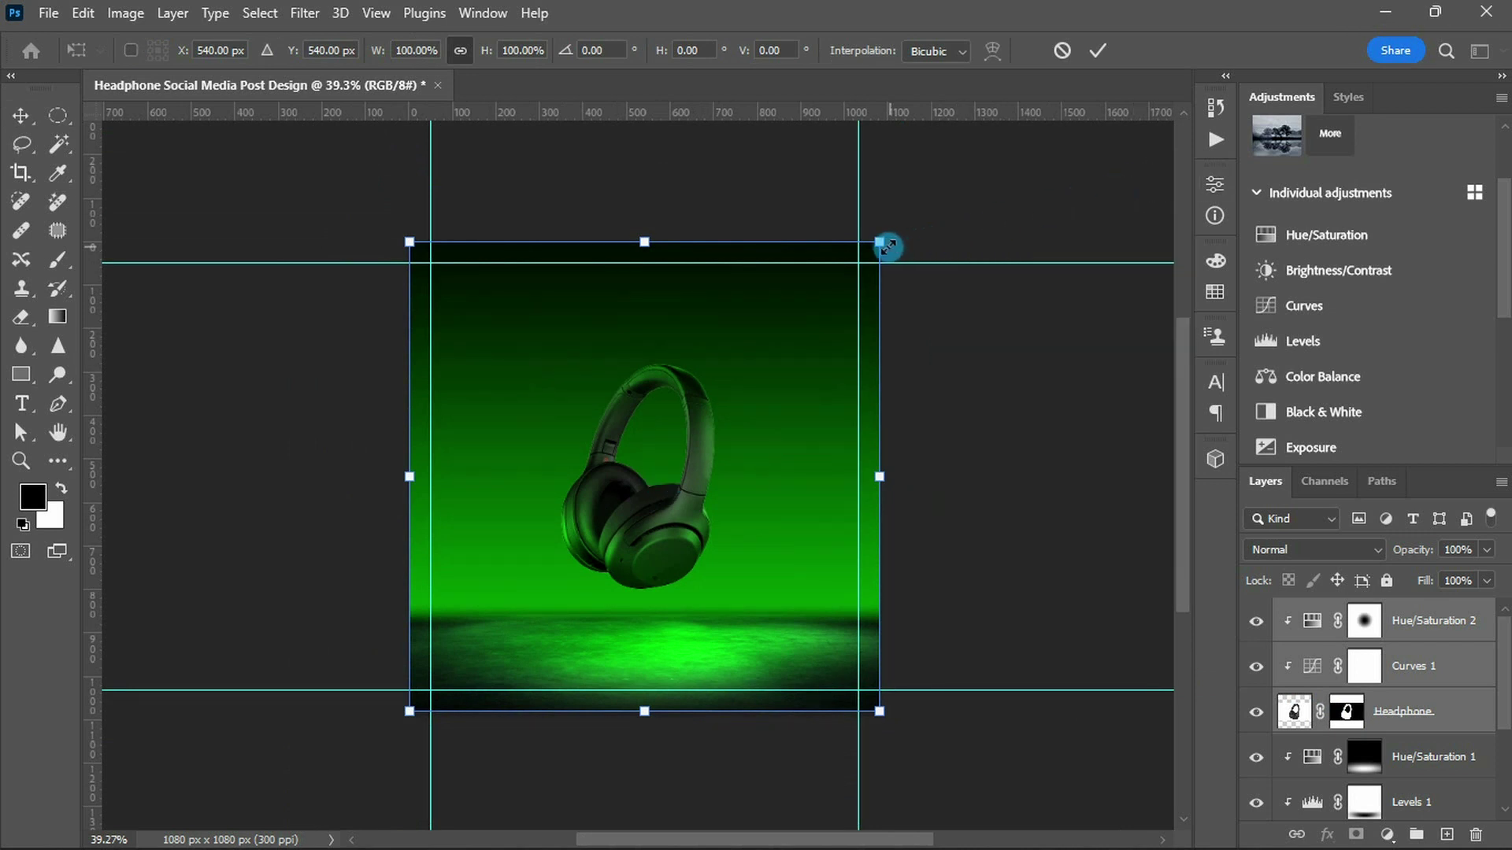
{"action": "left_click_drag", "start_coordinate": [884, 242], "coordinate": [1002, 186]}
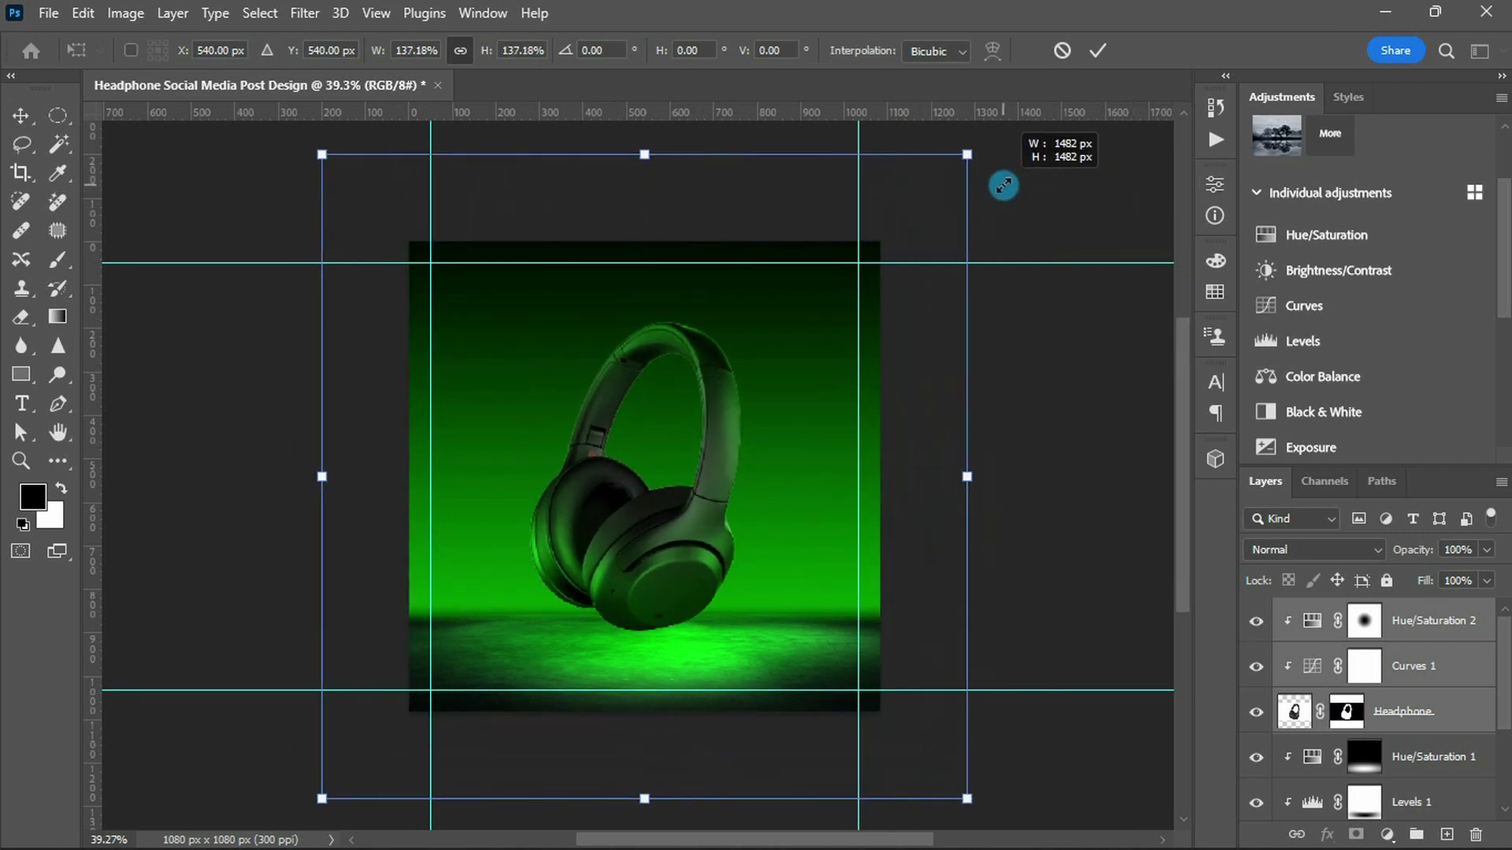
{"action": "left_click_drag", "start_coordinate": [657, 498], "coordinate": [656, 520]}
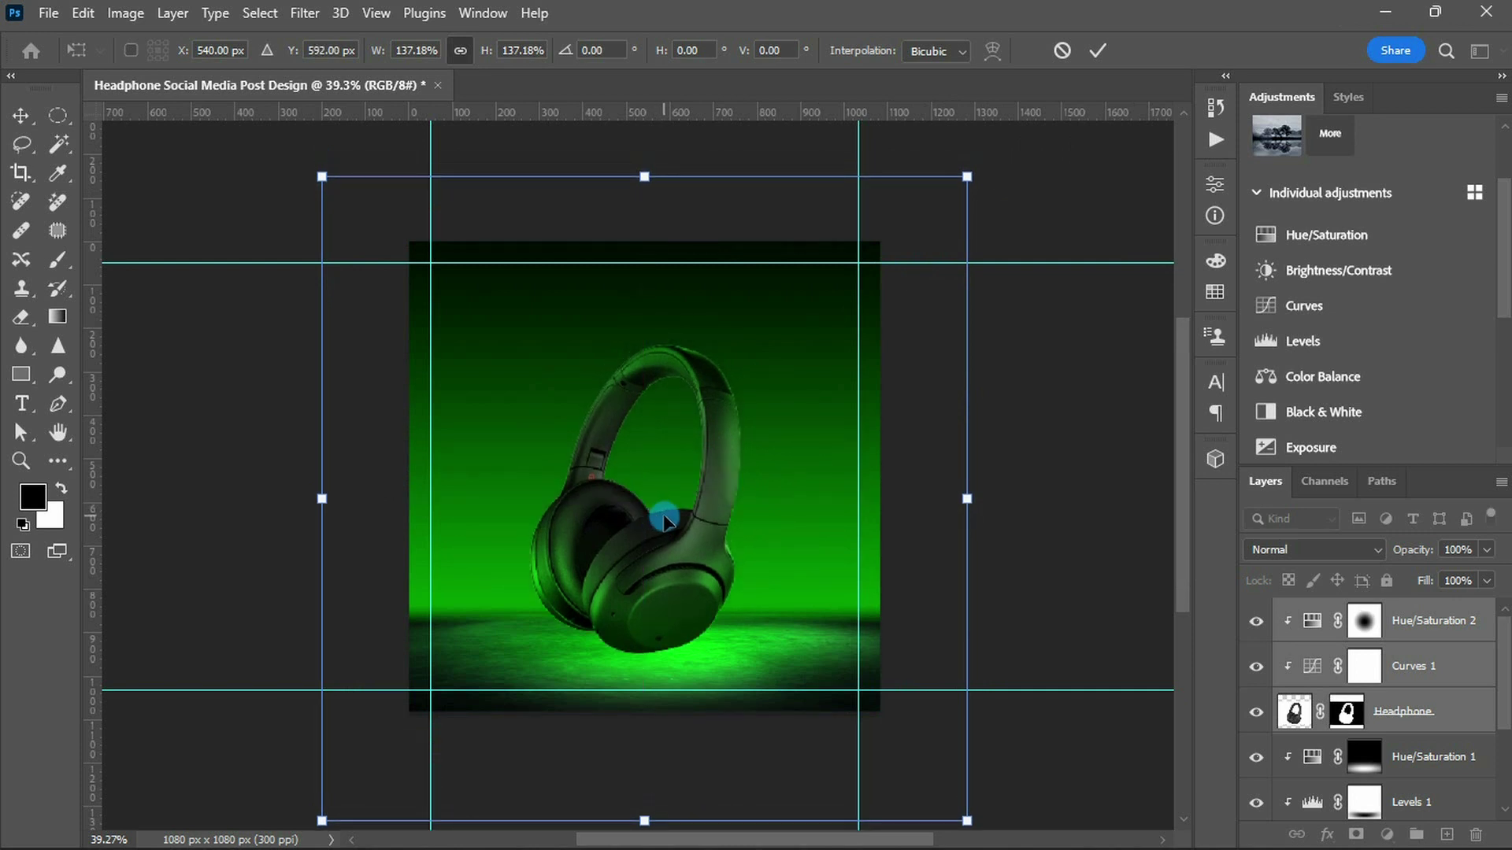
{"action": "left_click_drag", "start_coordinate": [653, 523], "coordinate": [653, 514]}
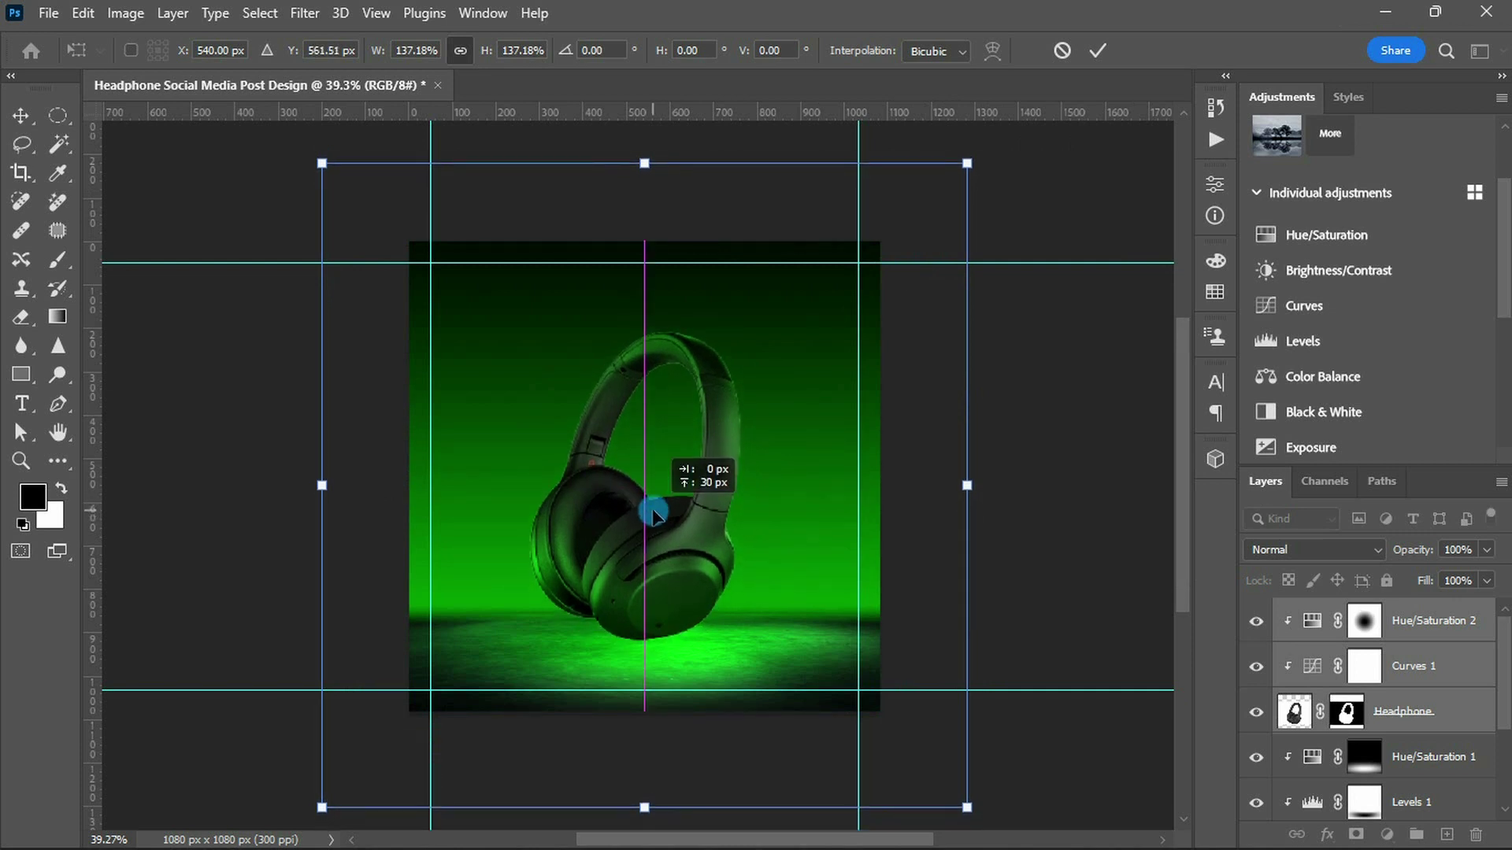
{"action": "key", "text": "shift+Down"}
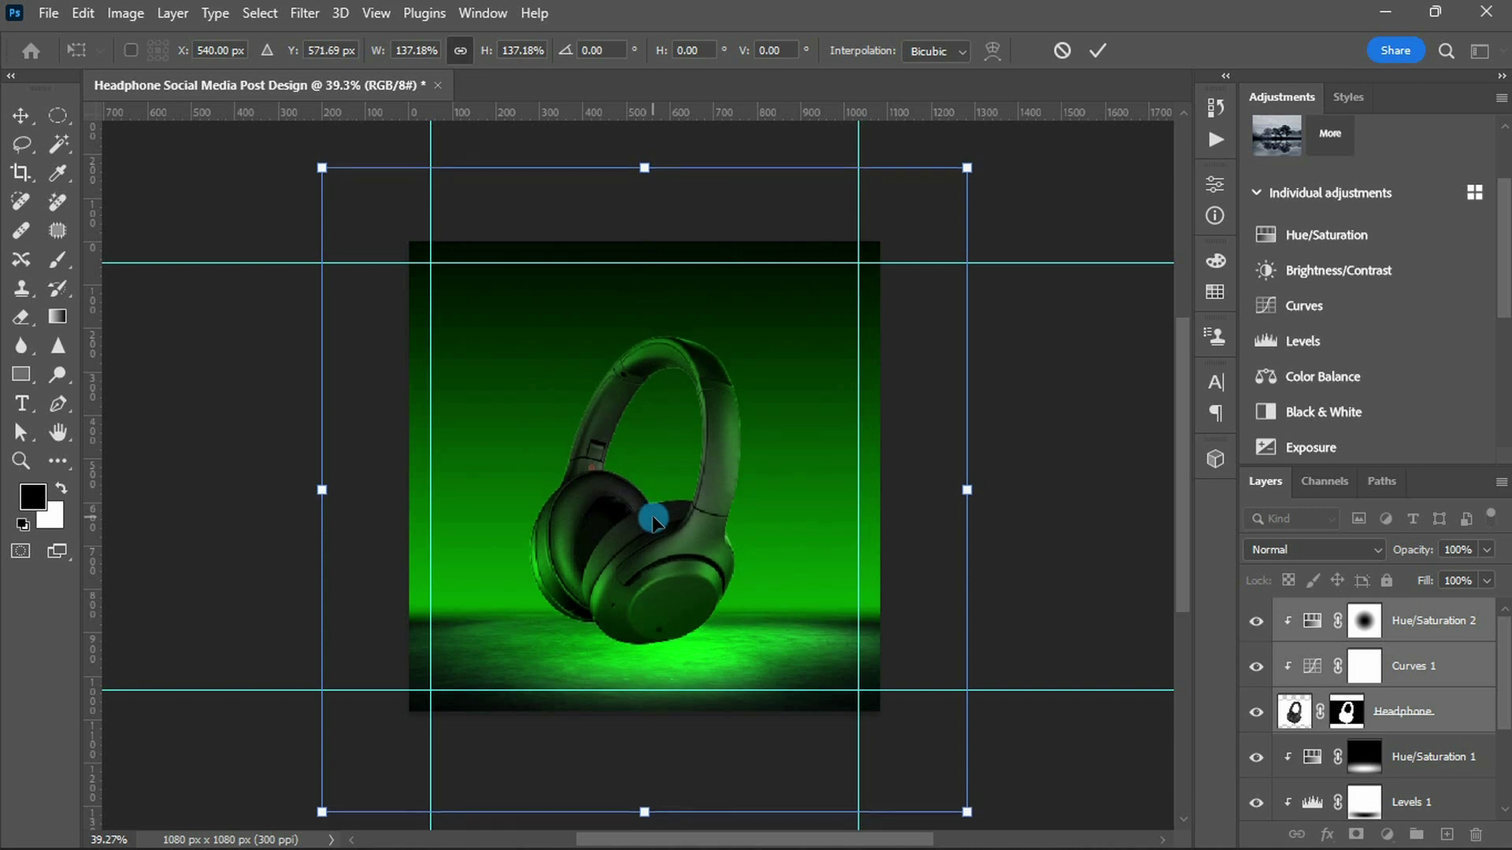
{"action": "key", "text": "Return"}
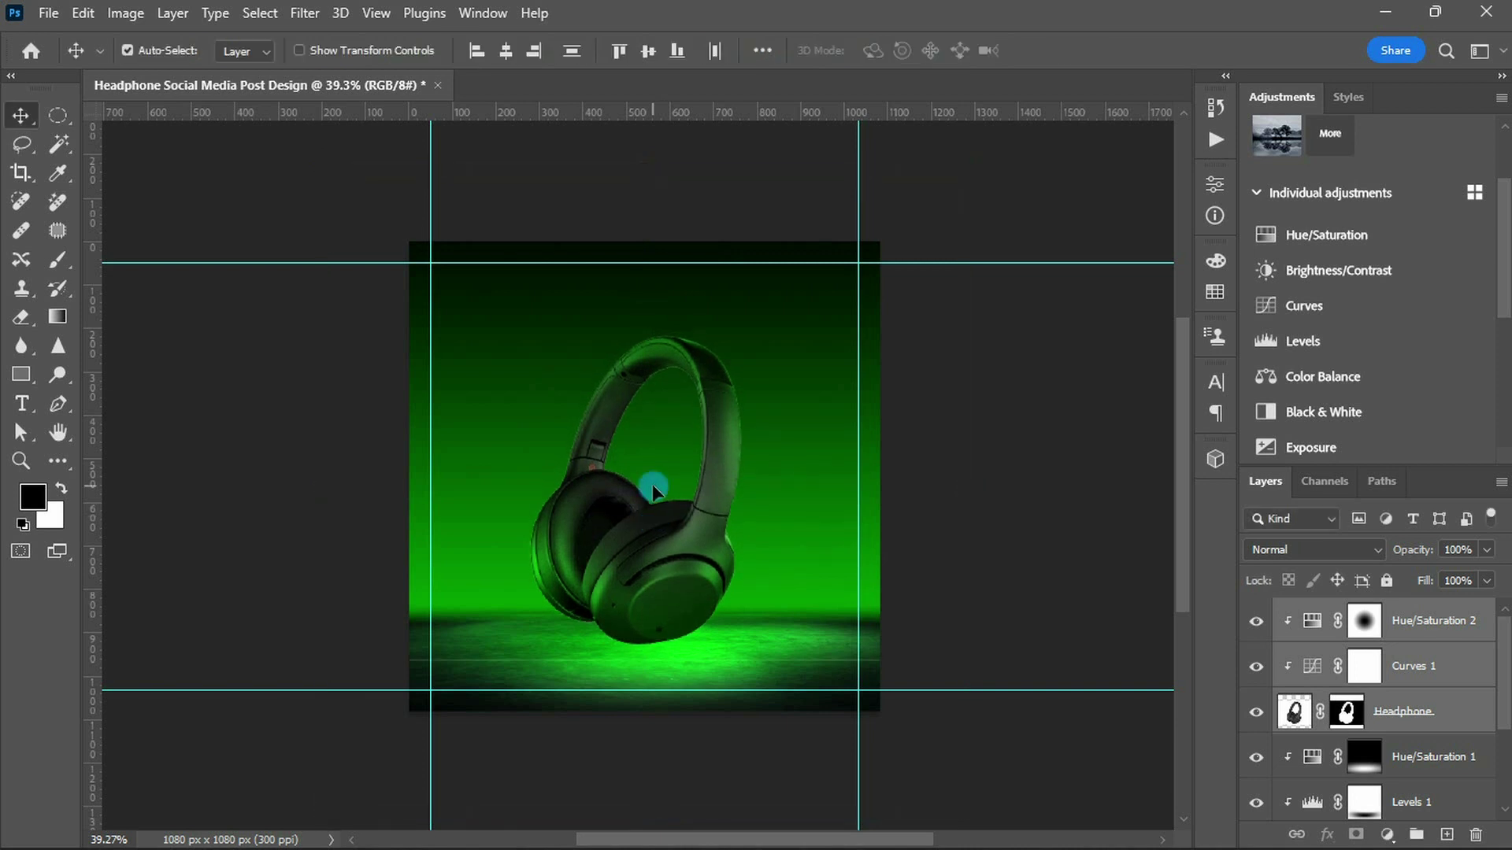
{"action": "key", "text": "ctrl+0"}
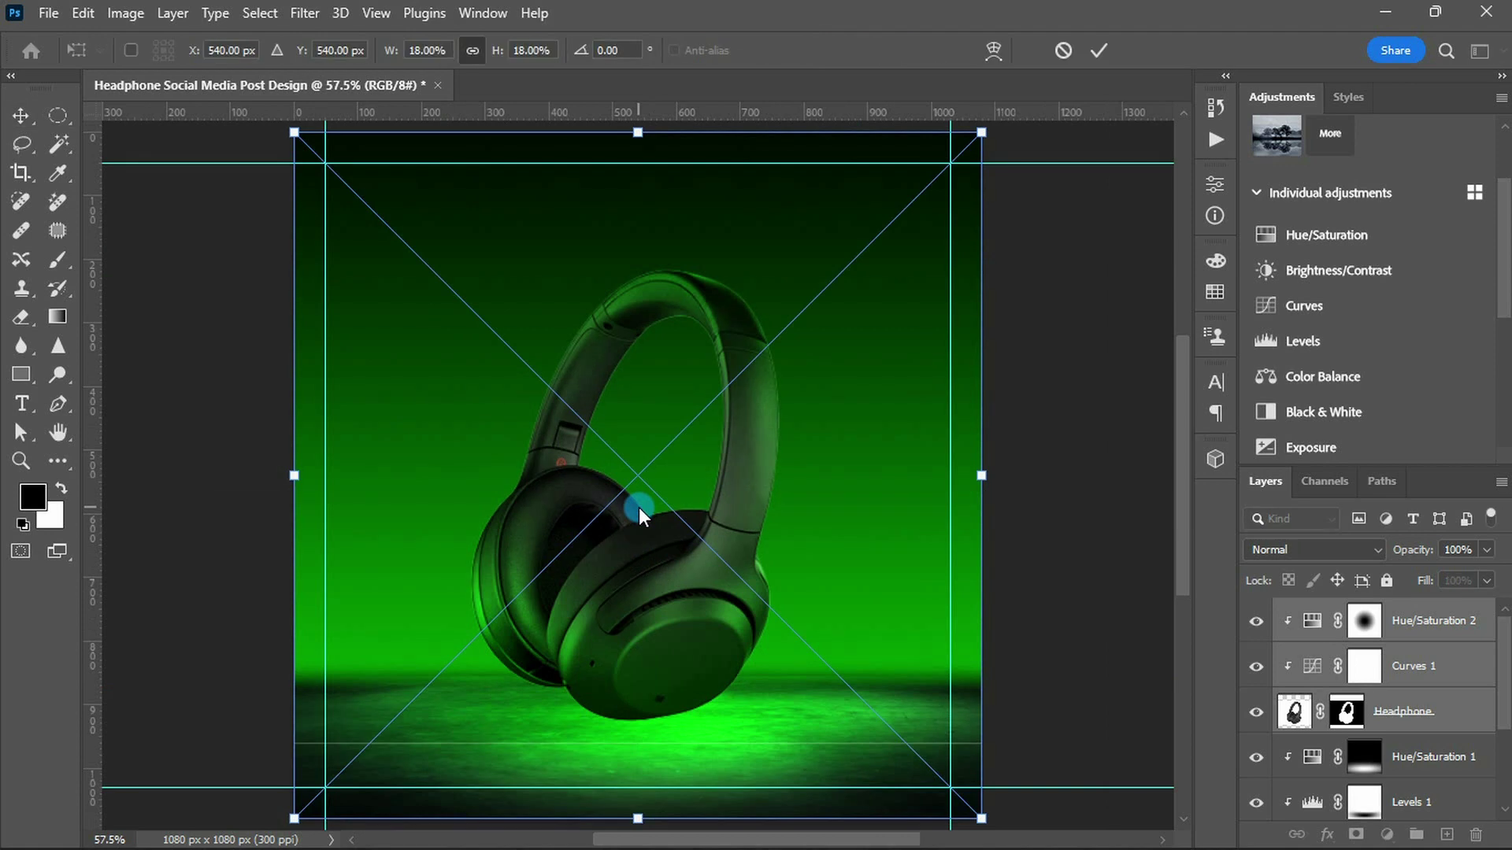
{"action": "scroll", "coordinate": [636, 479], "scroll_direction": "down", "scroll_amount": 1}
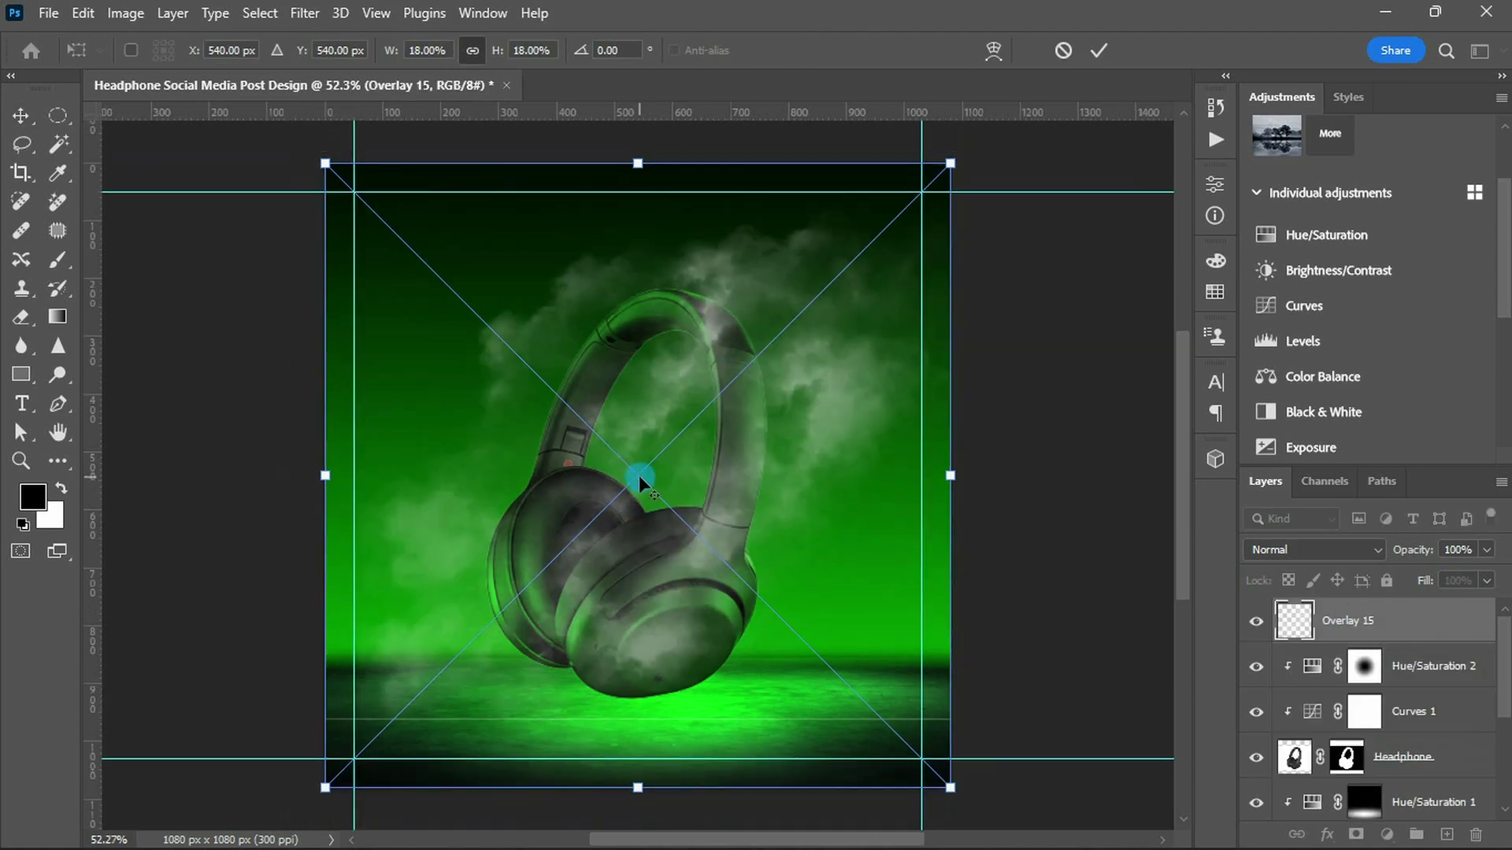
- Rotate the smoke overlay 45°, drag it down and enlarge it slightly
{"action": "scroll", "coordinate": [639, 475], "scroll_direction": "down", "scroll_amount": 1}
{"action": "left_click_drag", "start_coordinate": [938, 181], "coordinate": [989, 457]}
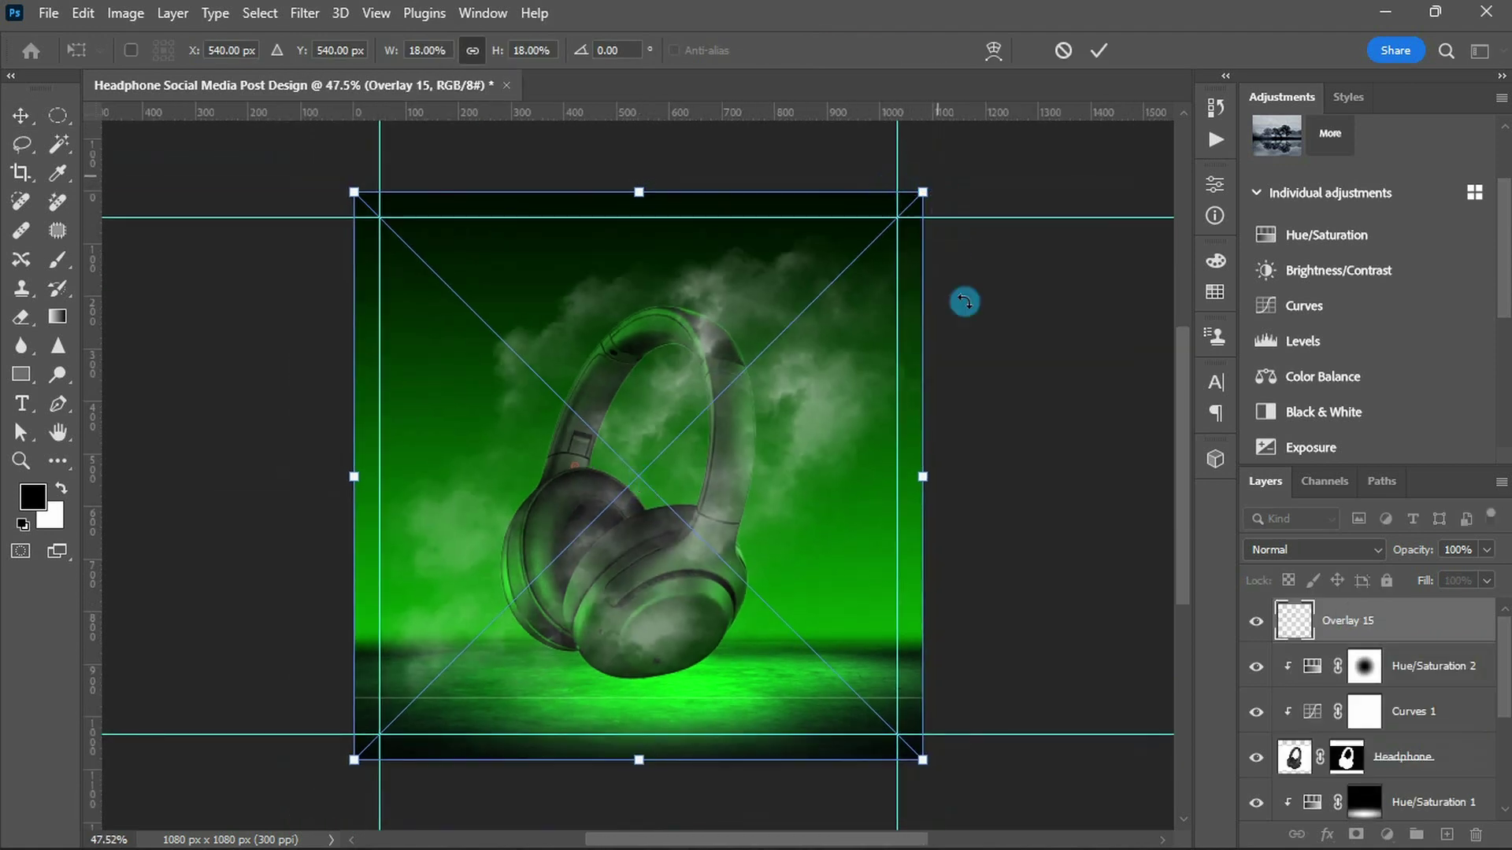
{"action": "left_click_drag", "start_coordinate": [641, 493], "coordinate": [655, 570]}
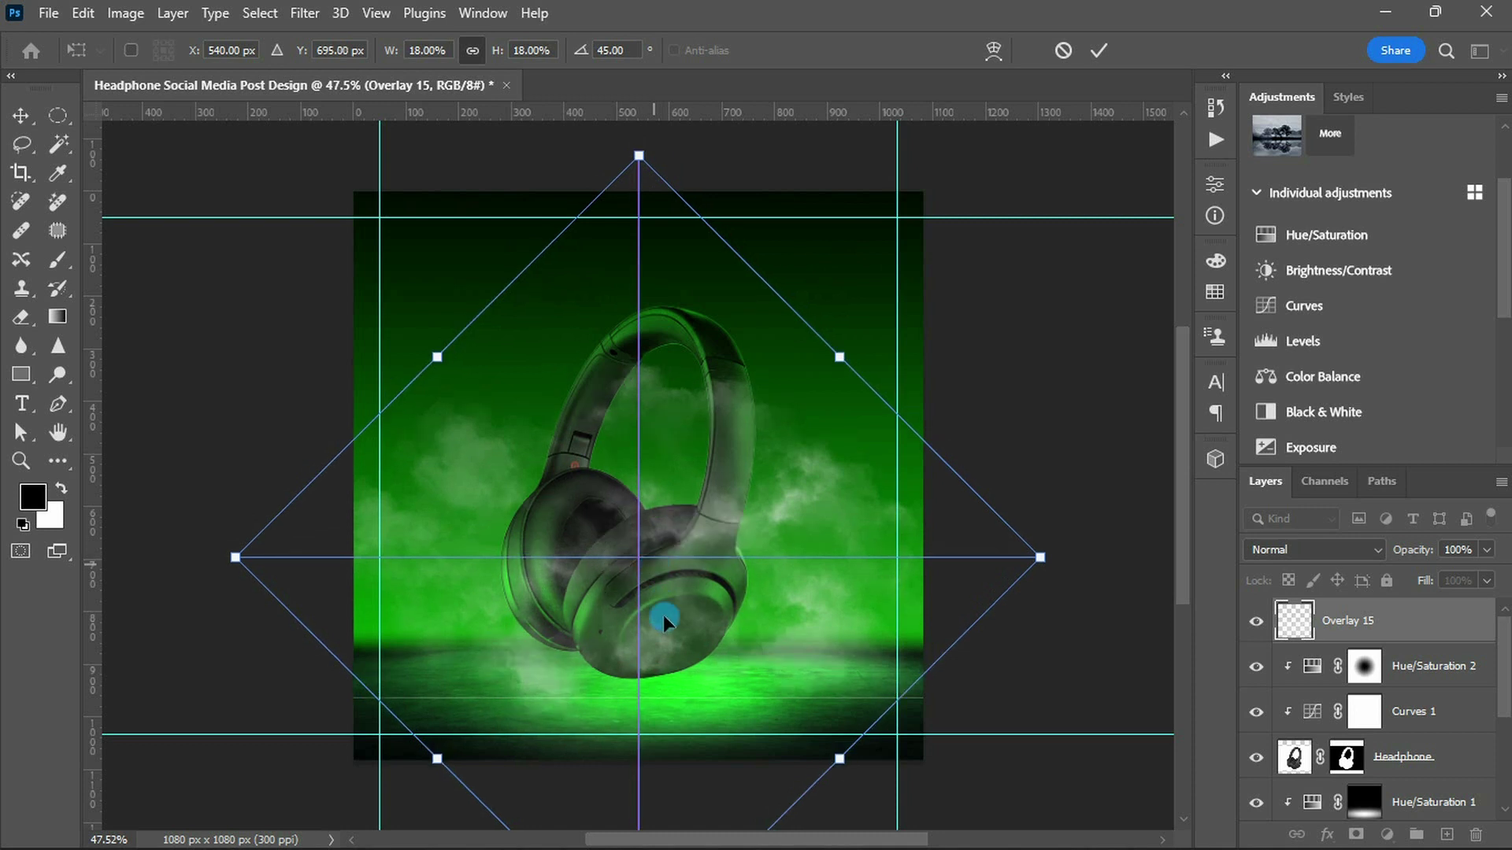
{"action": "left_click_drag", "start_coordinate": [1034, 554], "coordinate": [1056, 549]}
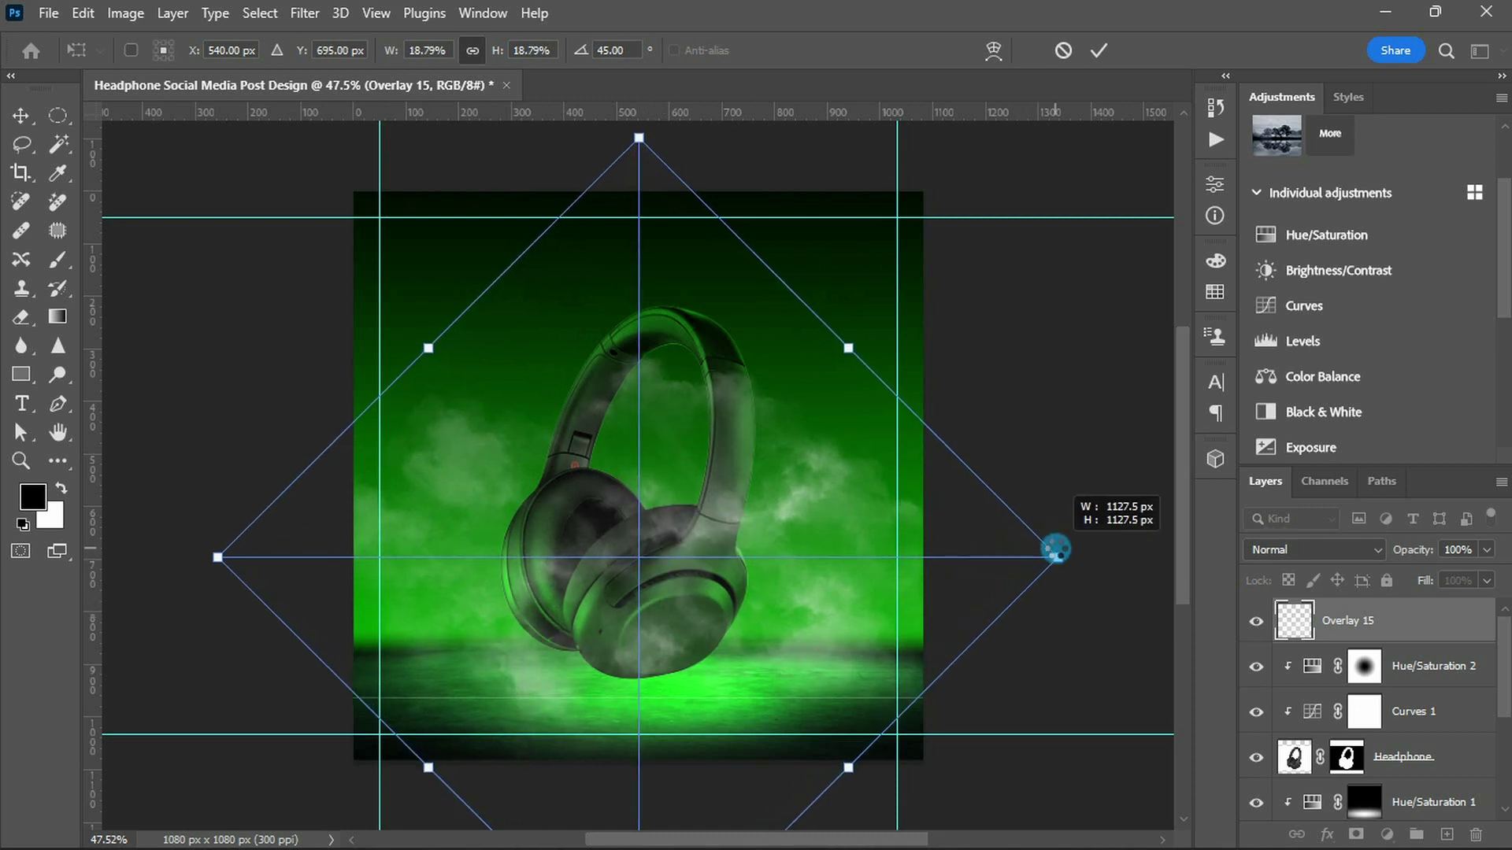
{"action": "double_click", "coordinate": [684, 556]}
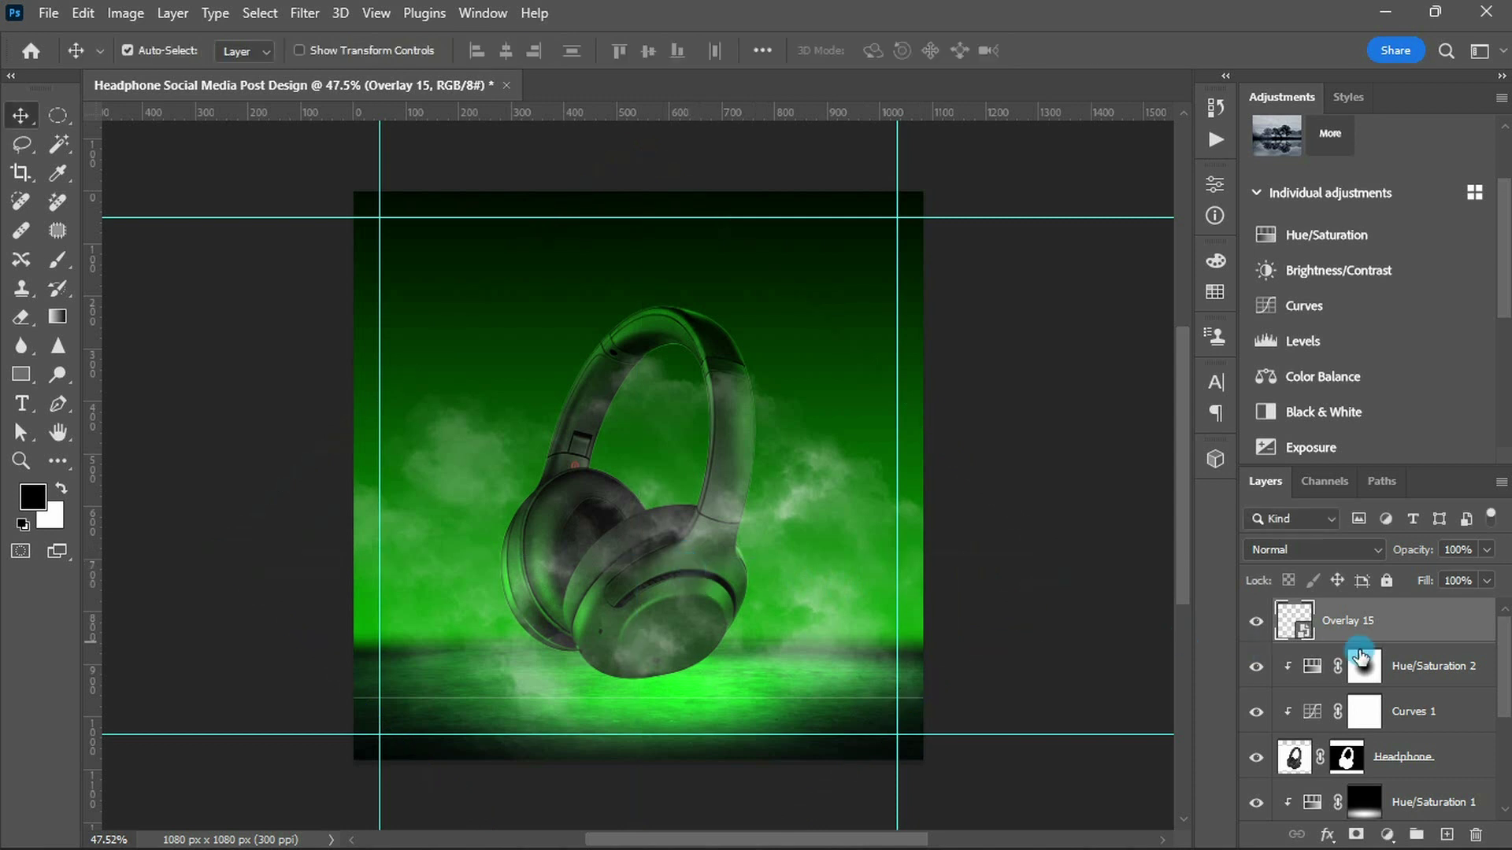
- Duplicate the smoke overlay at 25% opacity and merge both smoke layers into one
{"action": "left_click_drag", "start_coordinate": [1364, 630], "coordinate": [1447, 835]}
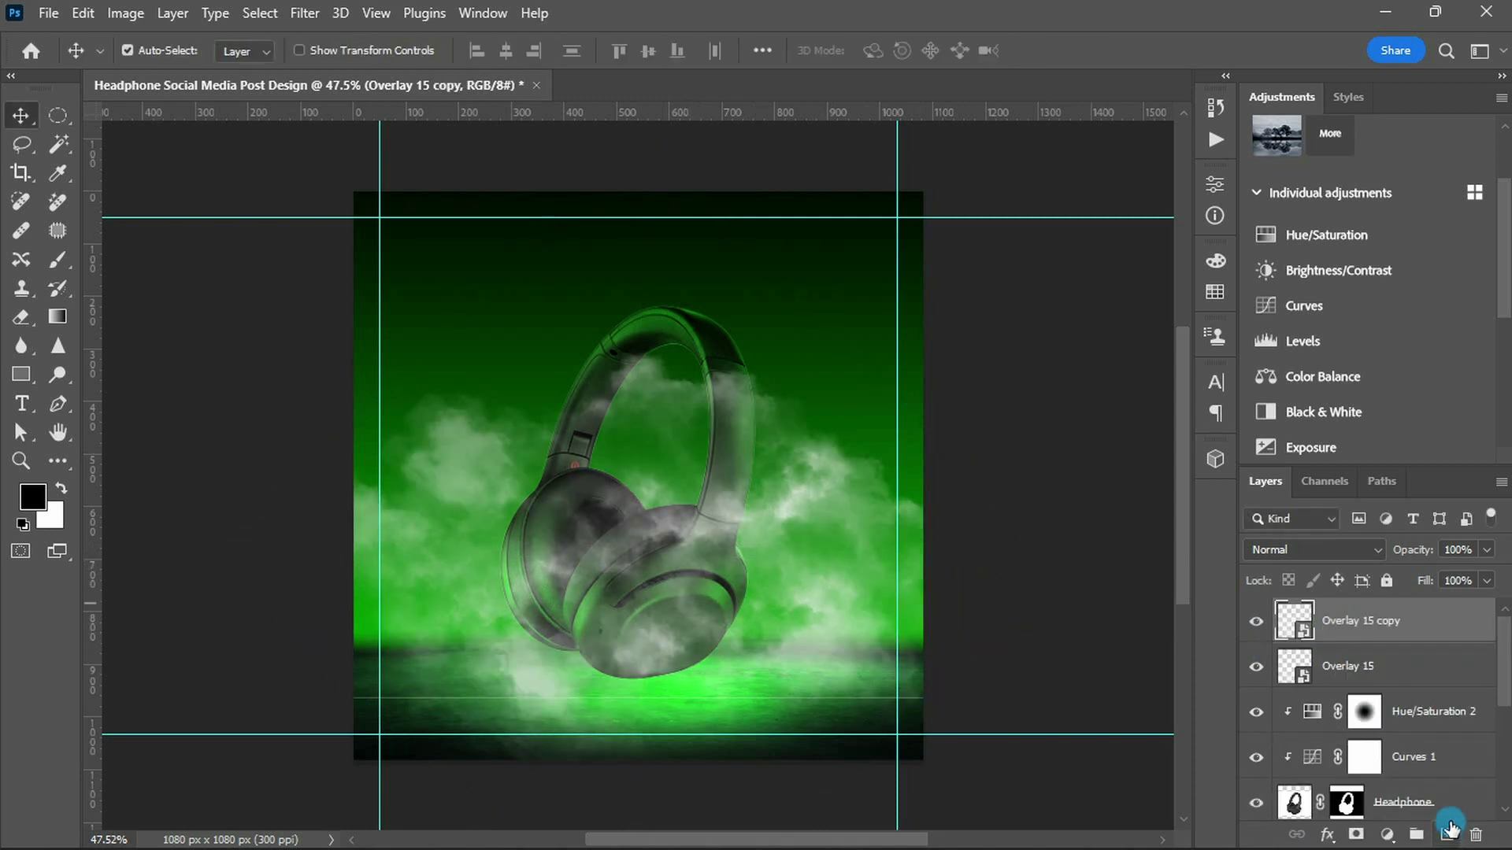
{"action": "type", "text": "25"}
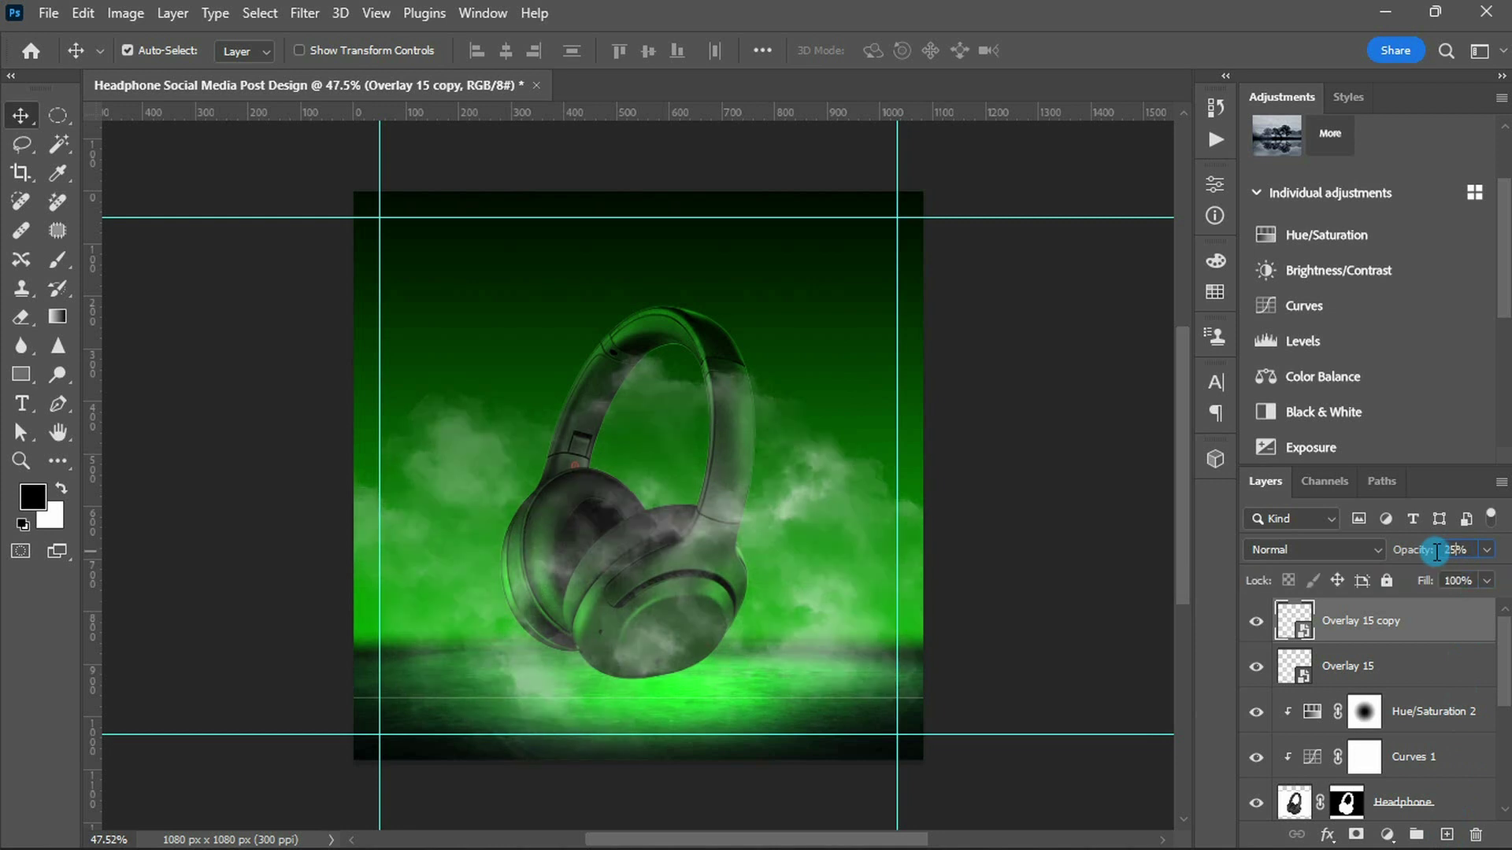
{"action": "left_click", "coordinate": [1332, 669], "text": "shift"}
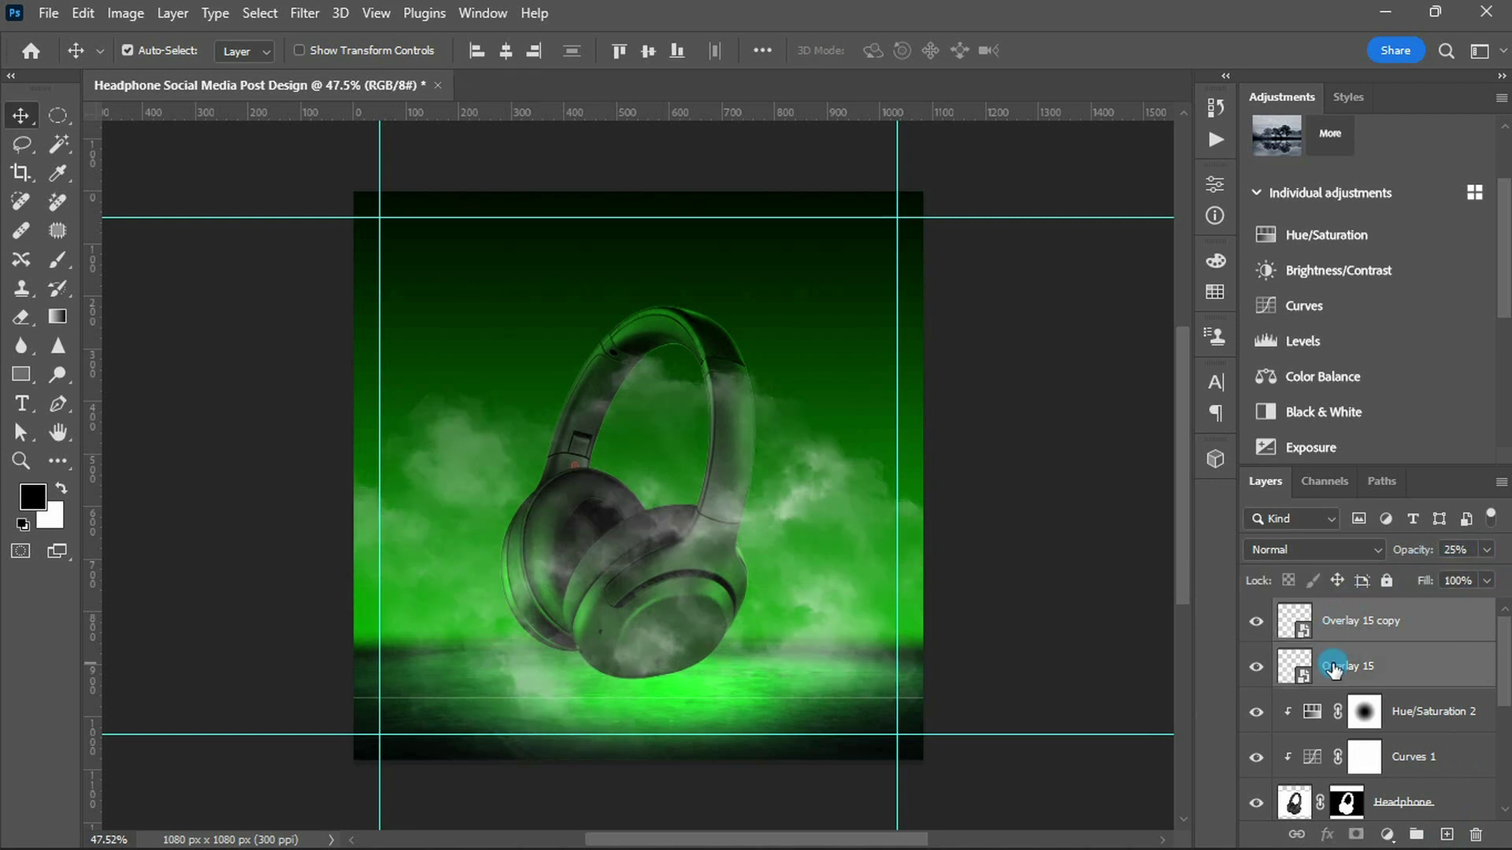
{"action": "key", "text": "ctrl+e"}
- Add a new empty layer in Linear Burn mode clipped to the merged smoke
{"action": "left_click", "coordinate": [1446, 835]}
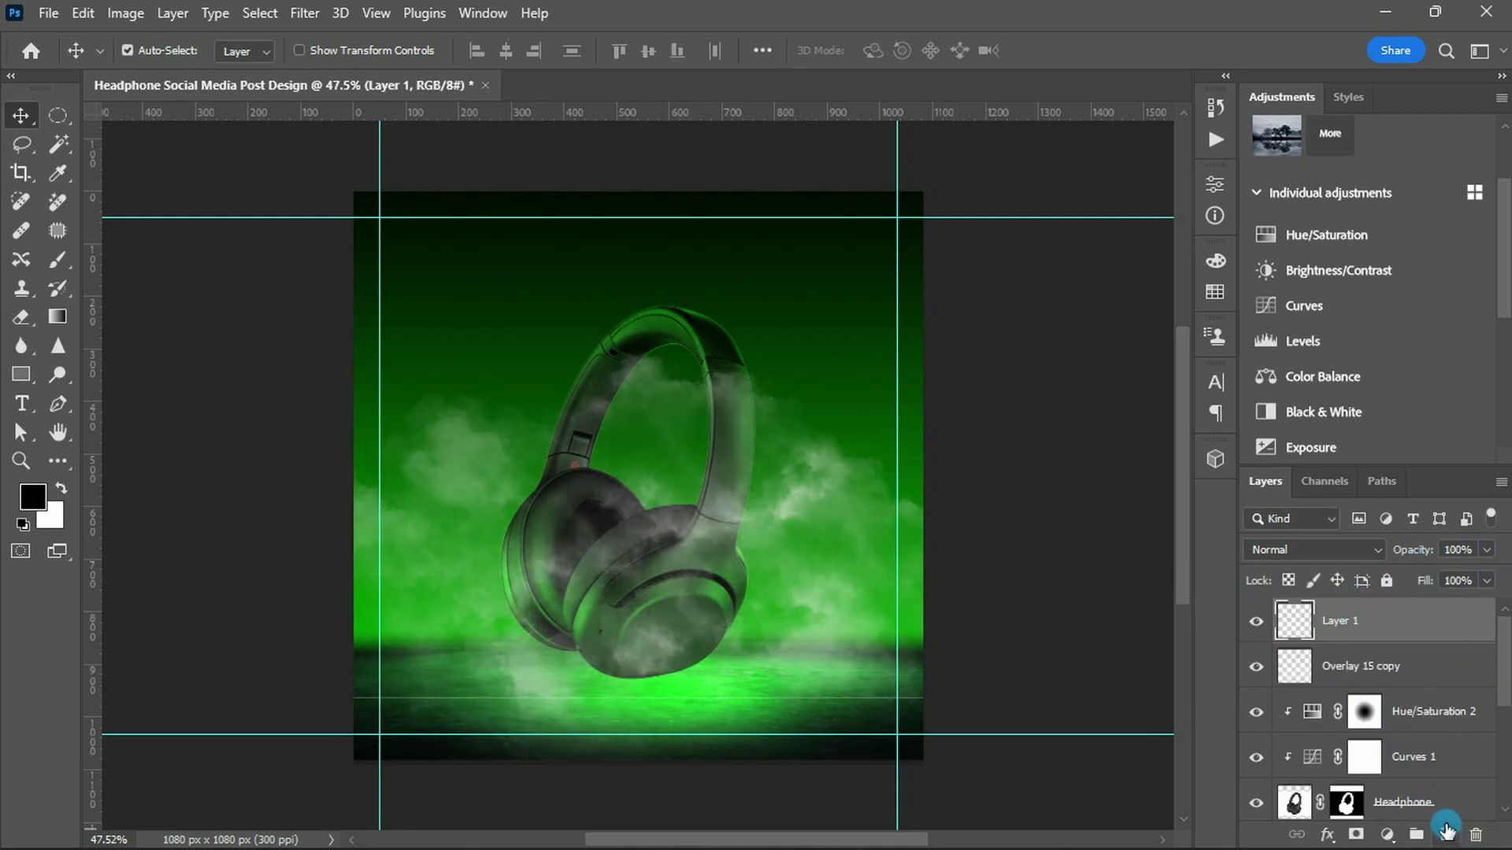
{"action": "left_click", "coordinate": [1317, 551]}
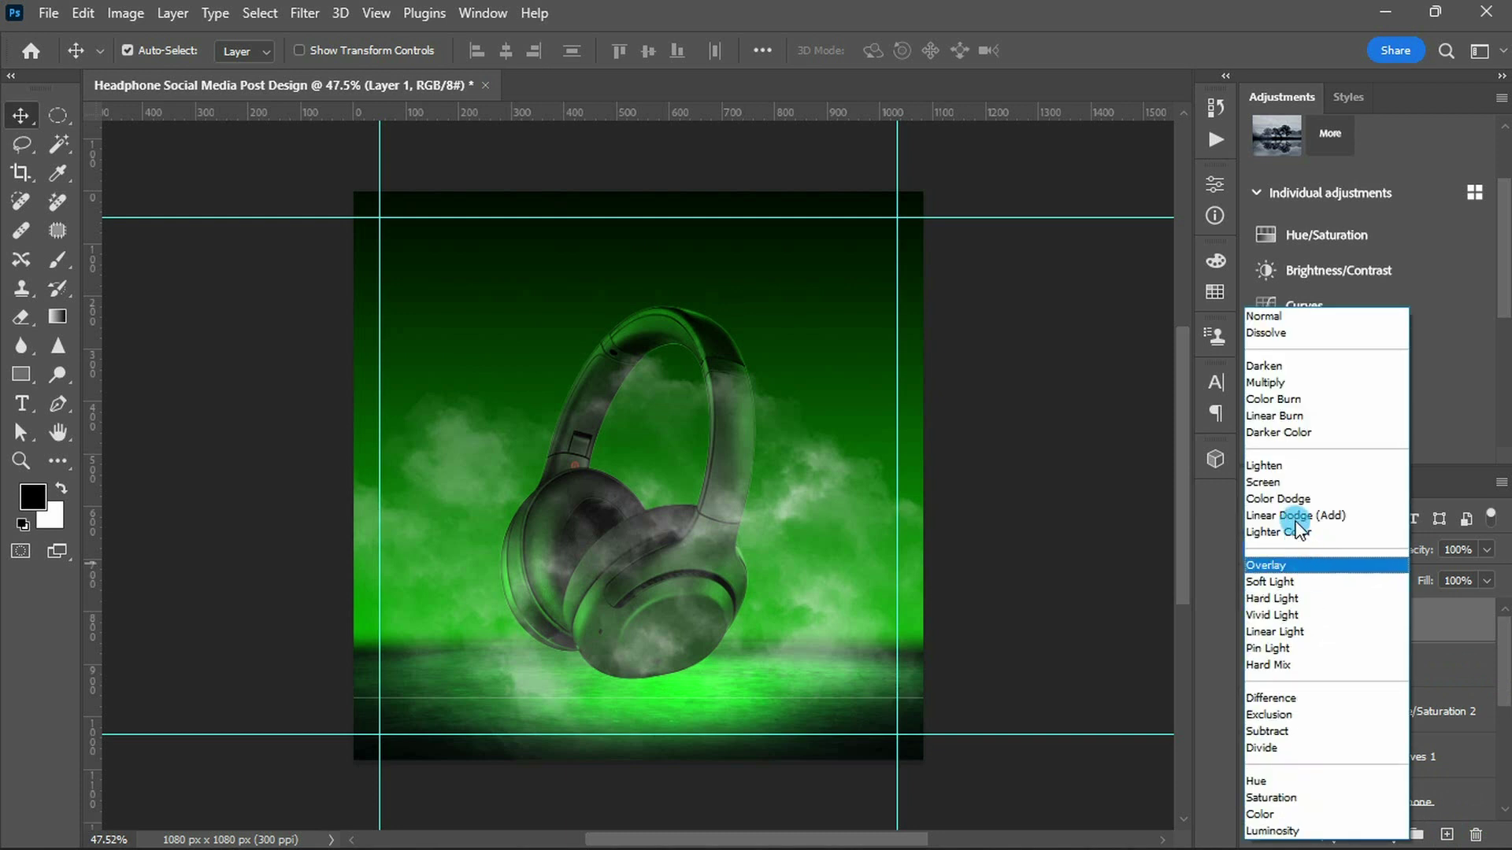
{"action": "left_click", "coordinate": [1292, 417]}
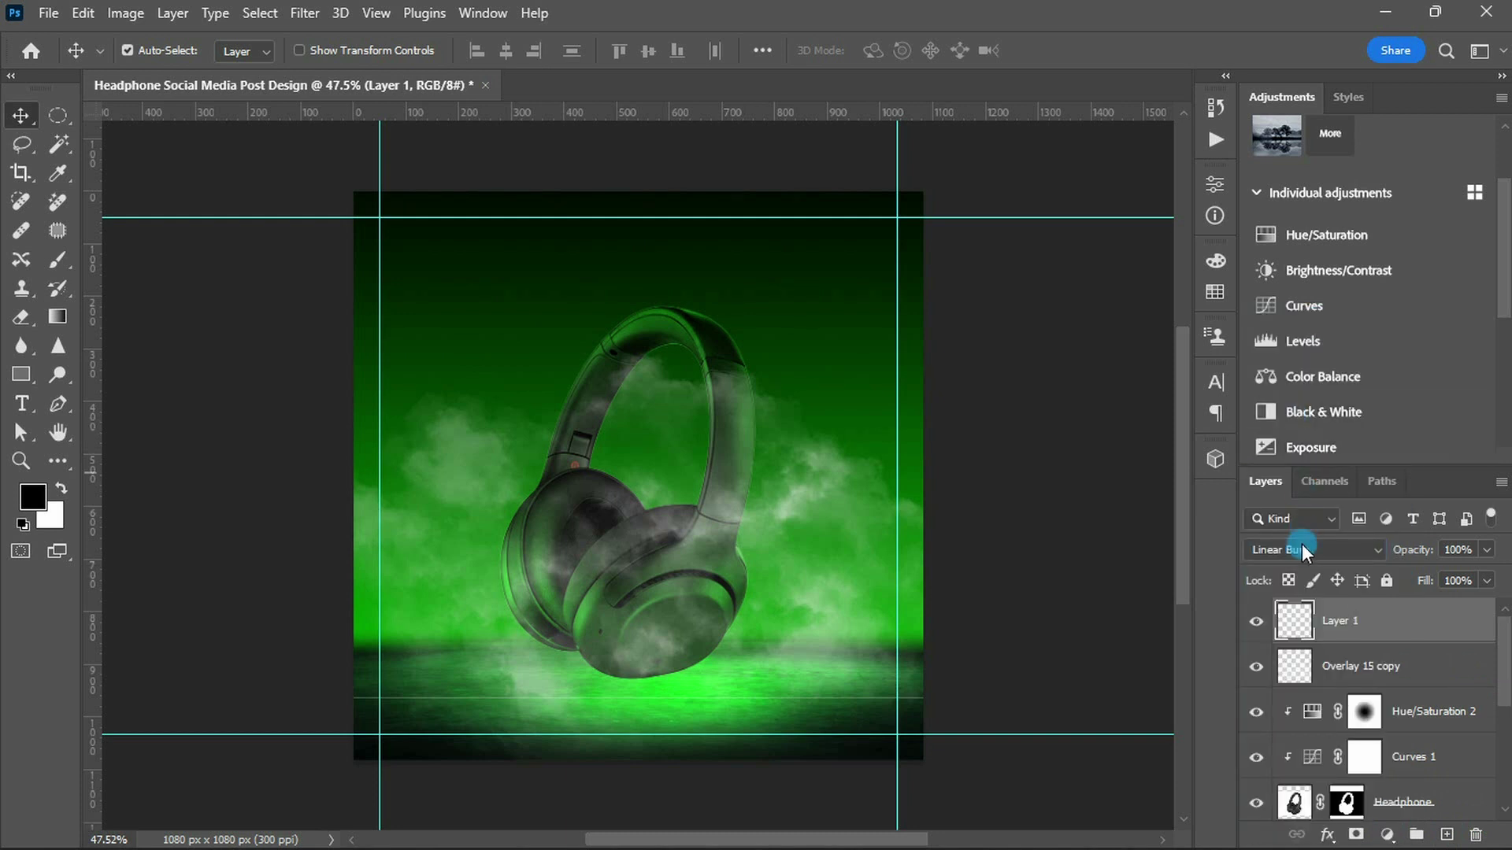
{"action": "left_click", "coordinate": [1290, 641], "text": "alt"}
{"action": "left_click", "coordinate": [1386, 834]}
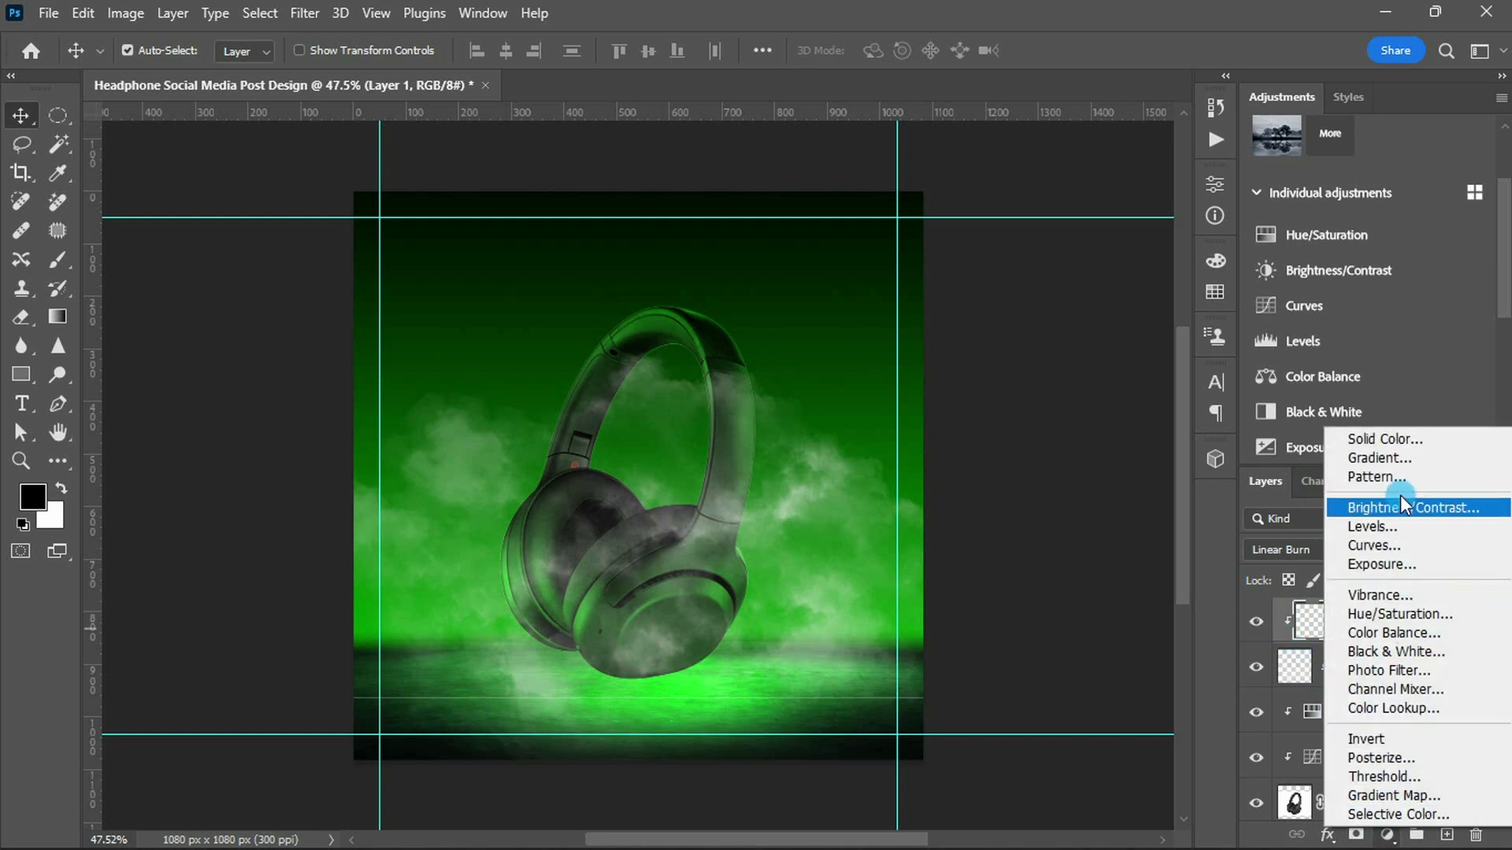
- Add a solid colour fill layer with hex 00ff00
{"action": "left_click", "coordinate": [1395, 438]}
{"action": "type", "text": "0ff00"}
{"action": "key", "text": "Return"}
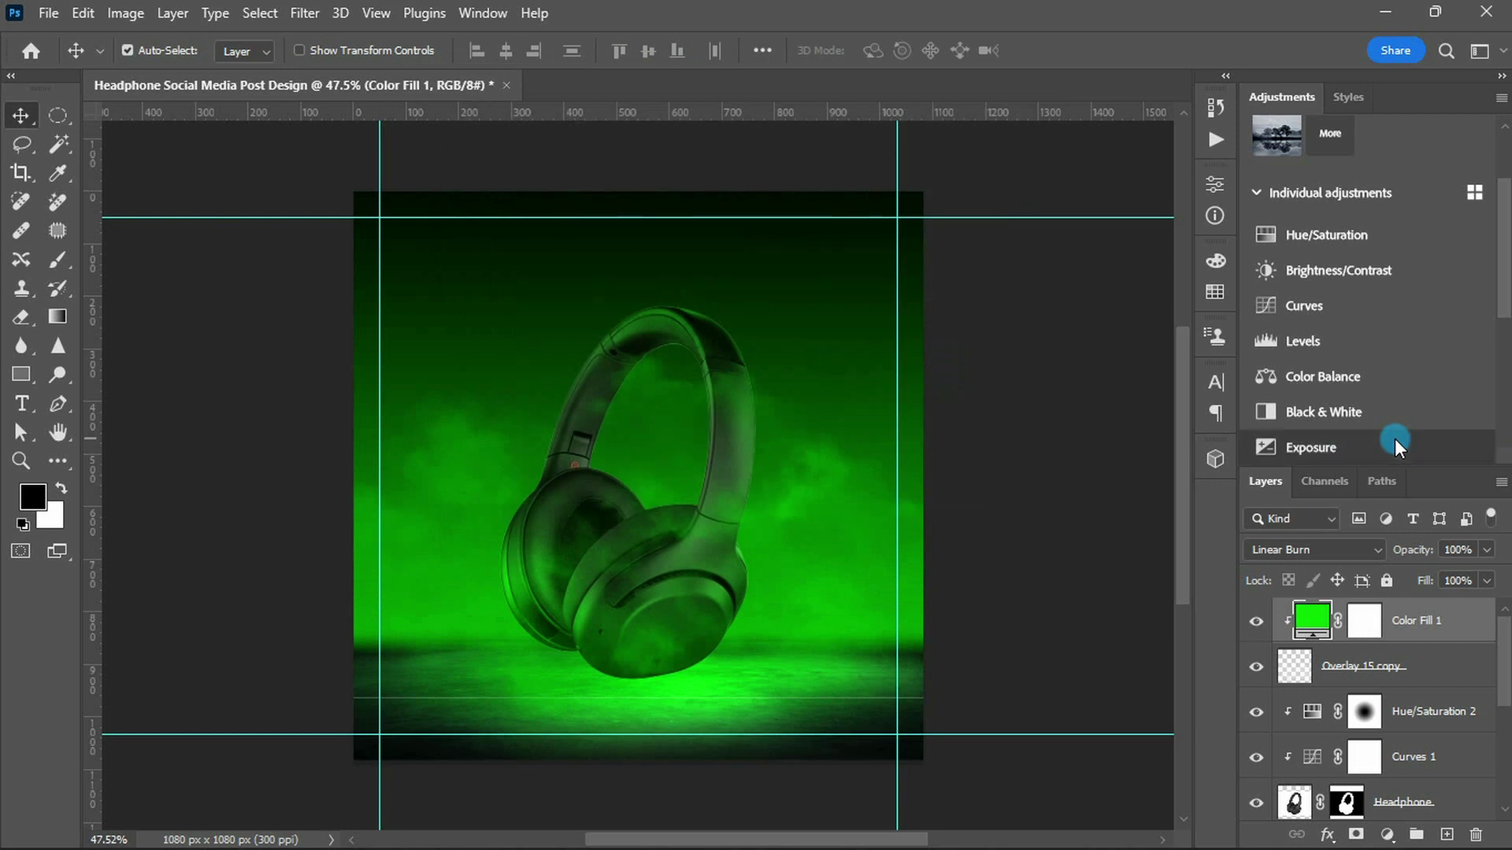
- Draw a reversed radial gradient on the fill's mask, centred high on the headphones
{"action": "left_click", "coordinate": [1365, 620]}
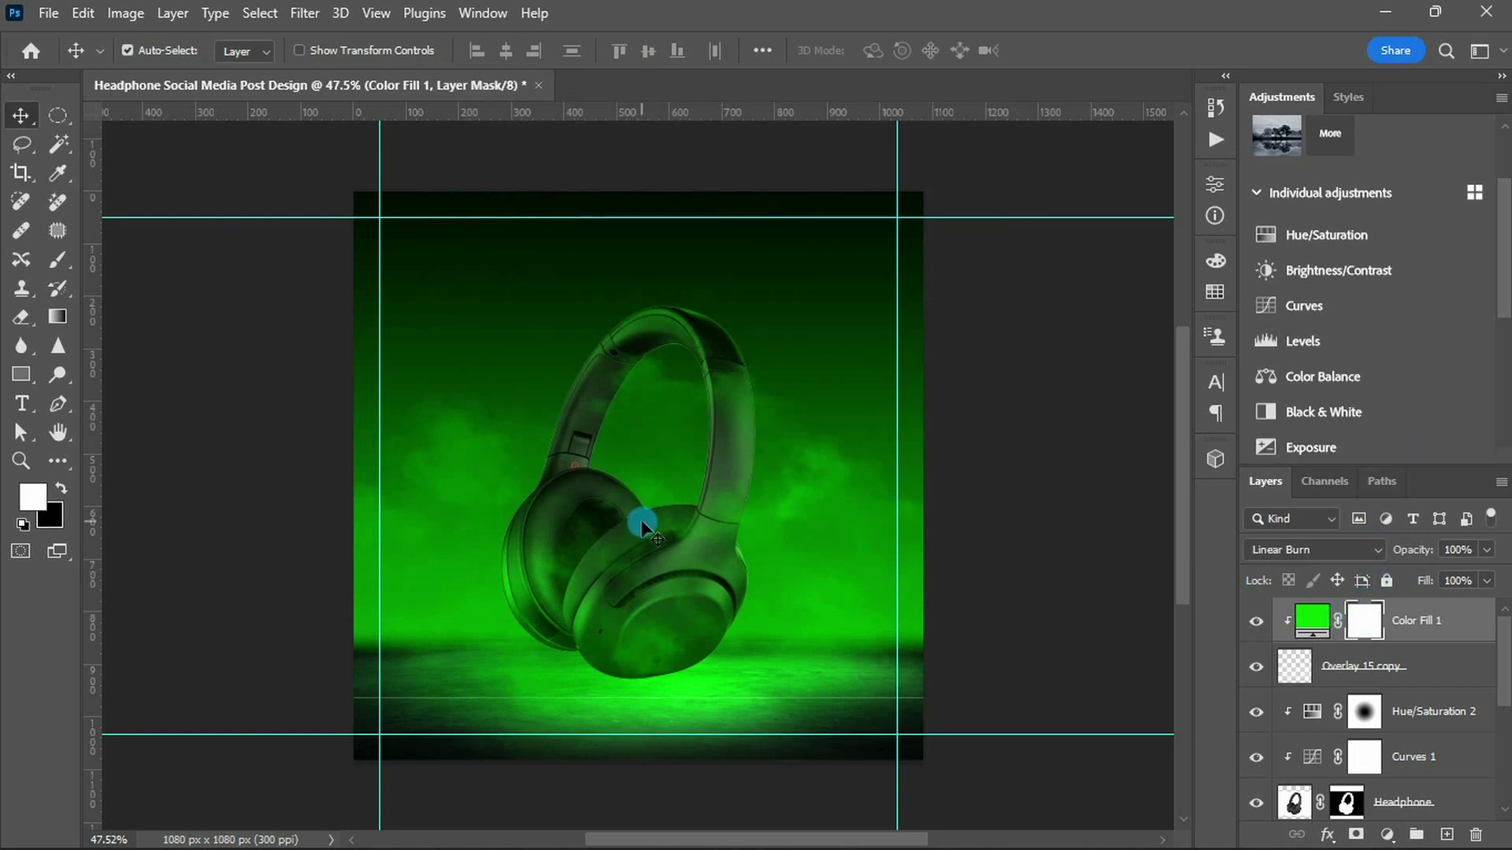
{"action": "key", "text": "g"}
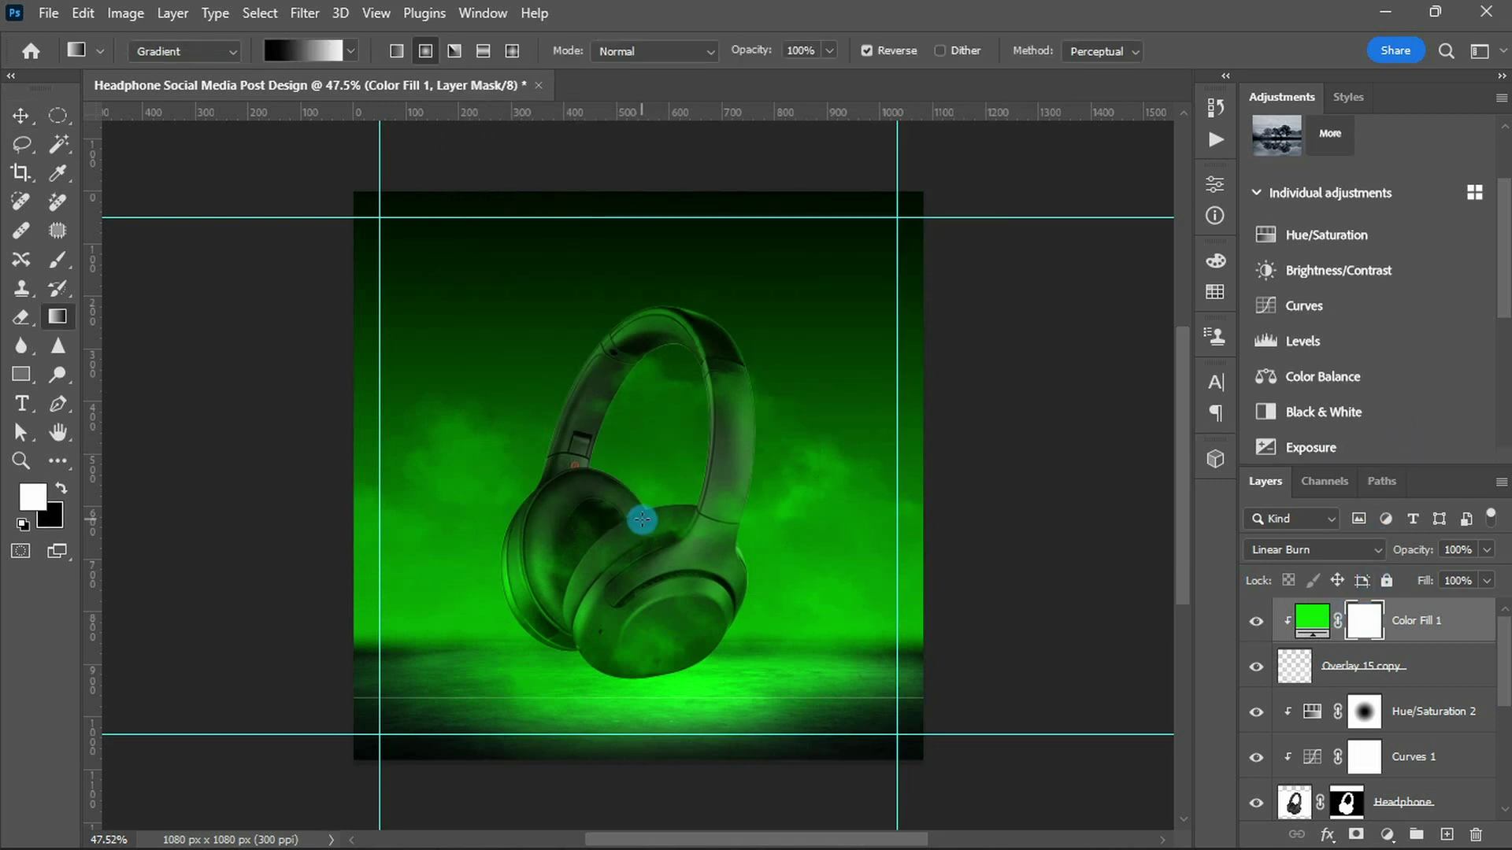
{"action": "left_click", "coordinate": [866, 51]}
{"action": "mouse_move", "coordinate": [639, 539]}
{"action": "left_mouse_down"}
{"action": "mouse_move", "coordinate": [922, 545]}
{"action": "mouse_move", "coordinate": [1056, 506]}
{"action": "mouse_move", "coordinate": [934, 533]}
{"action": "mouse_move", "coordinate": [1152, 514]}
{"action": "mouse_move", "coordinate": [992, 539]}
{"action": "left_mouse_up"}
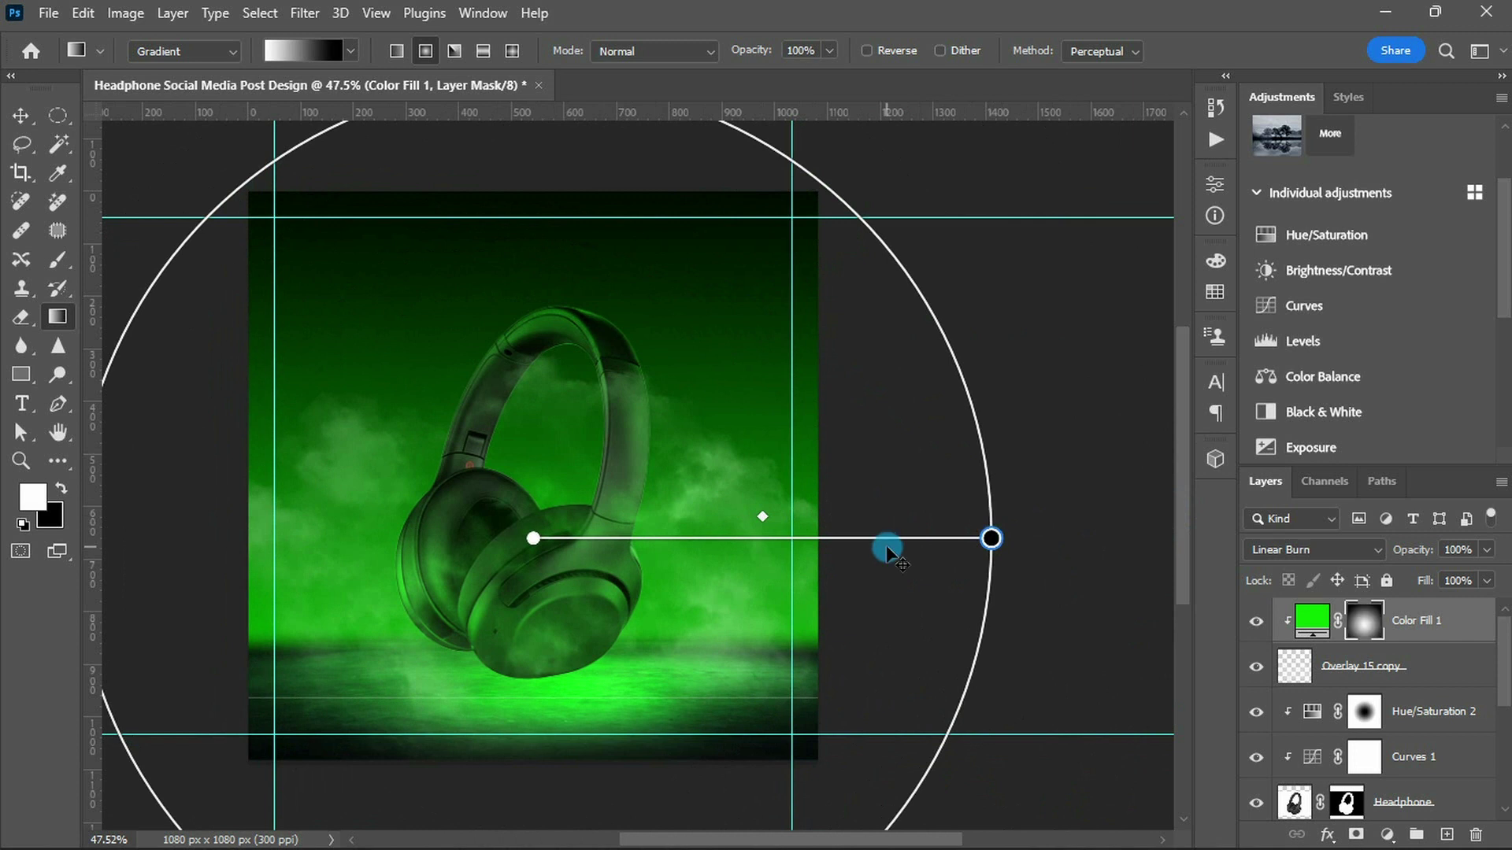
{"action": "left_click_drag", "start_coordinate": [533, 542], "coordinate": [545, 445]}
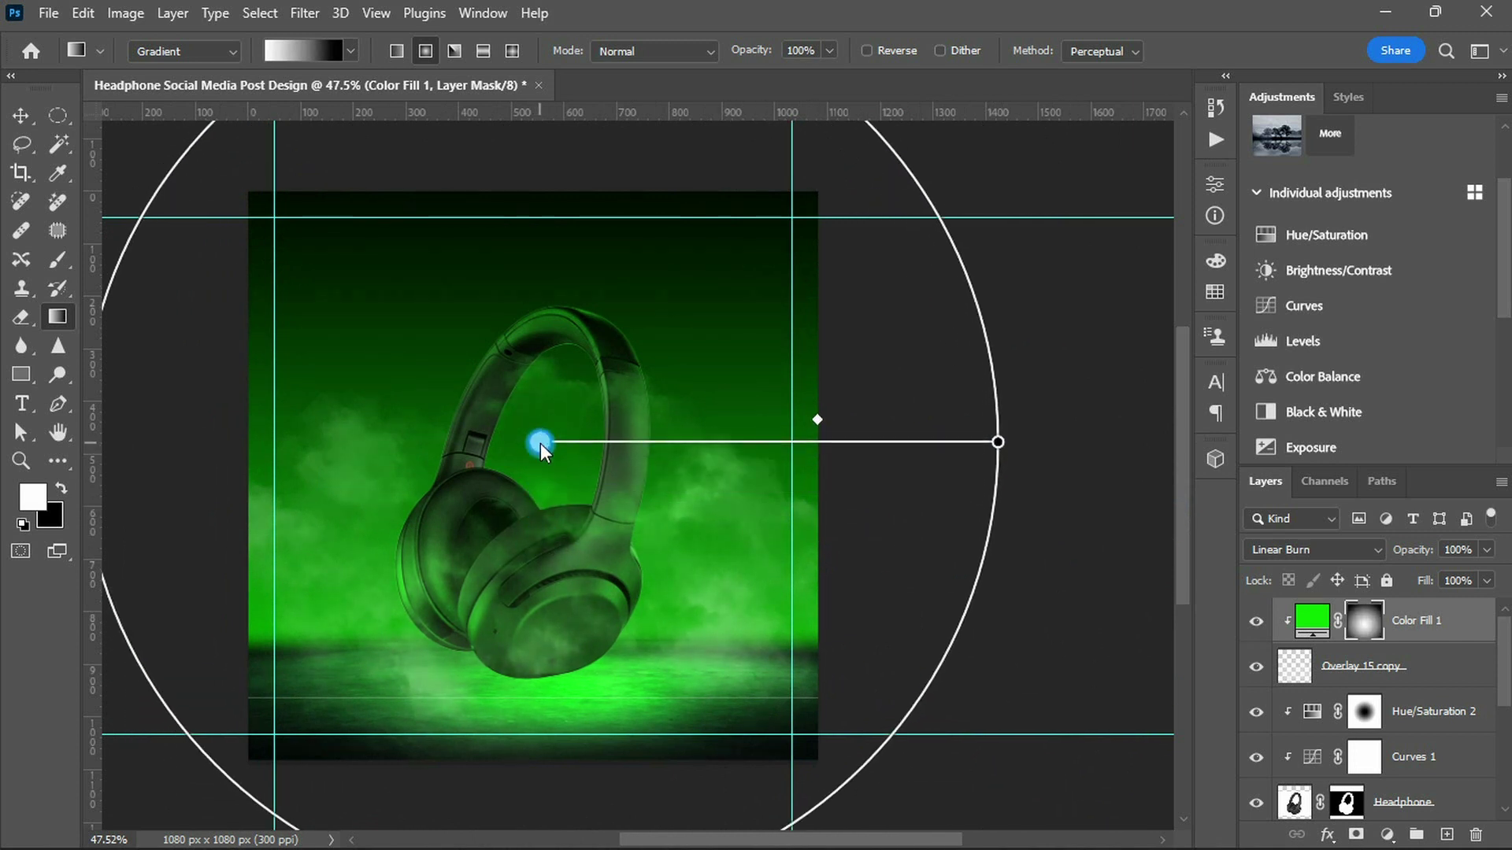
{"action": "left_click_drag", "start_coordinate": [554, 451], "coordinate": [547, 471]}
- Reset colours to default and add a white layer mask to the merged smoke overlay
{"action": "key", "text": "v"}
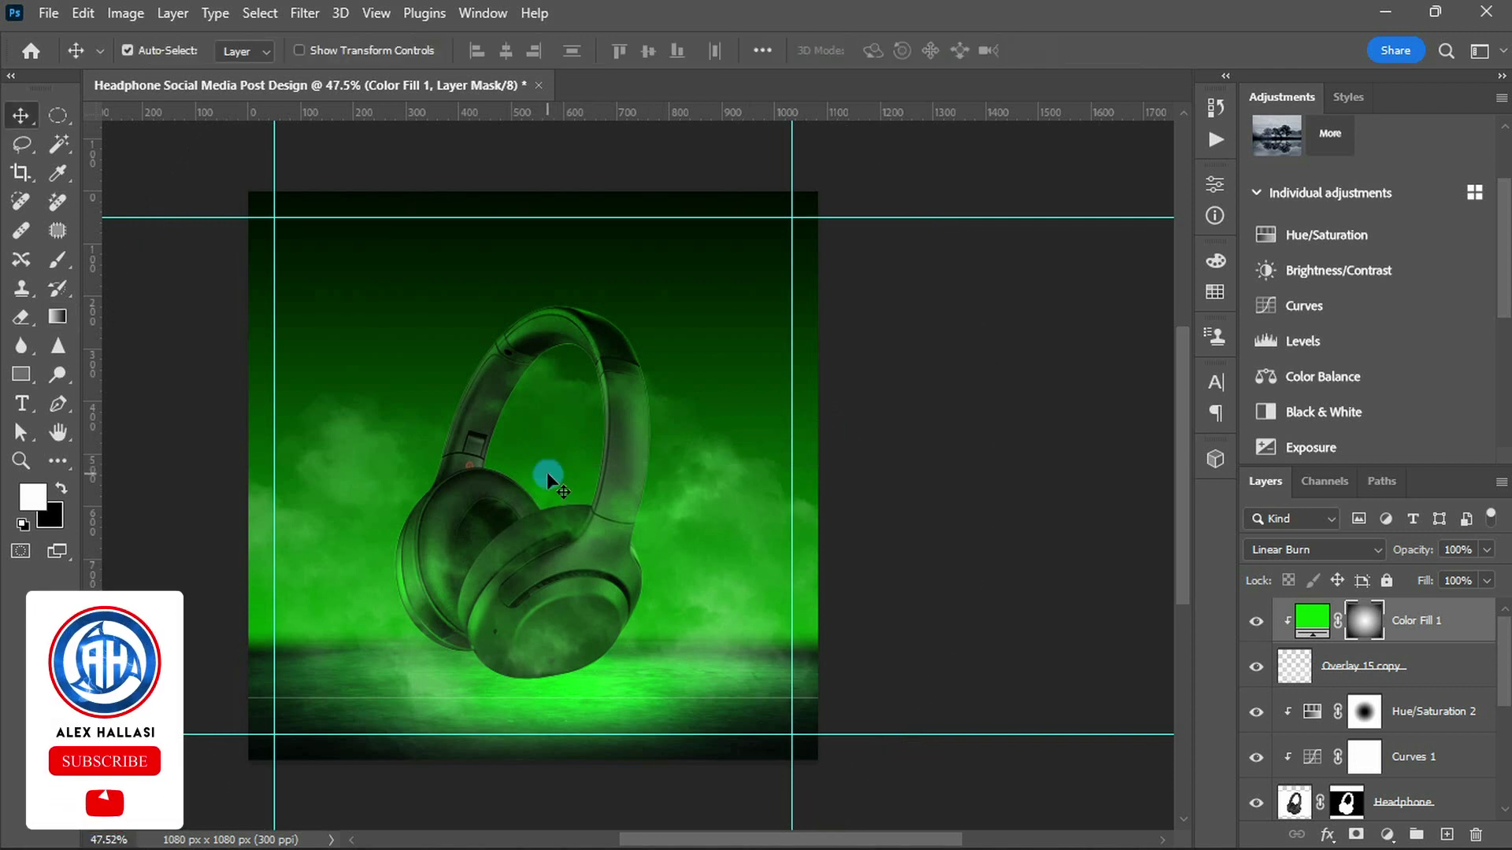
{"action": "scroll", "coordinate": [546, 471], "scroll_direction": "up", "scroll_amount": 1}
{"action": "left_click", "coordinate": [1354, 666]}
{"action": "key", "text": "d"}
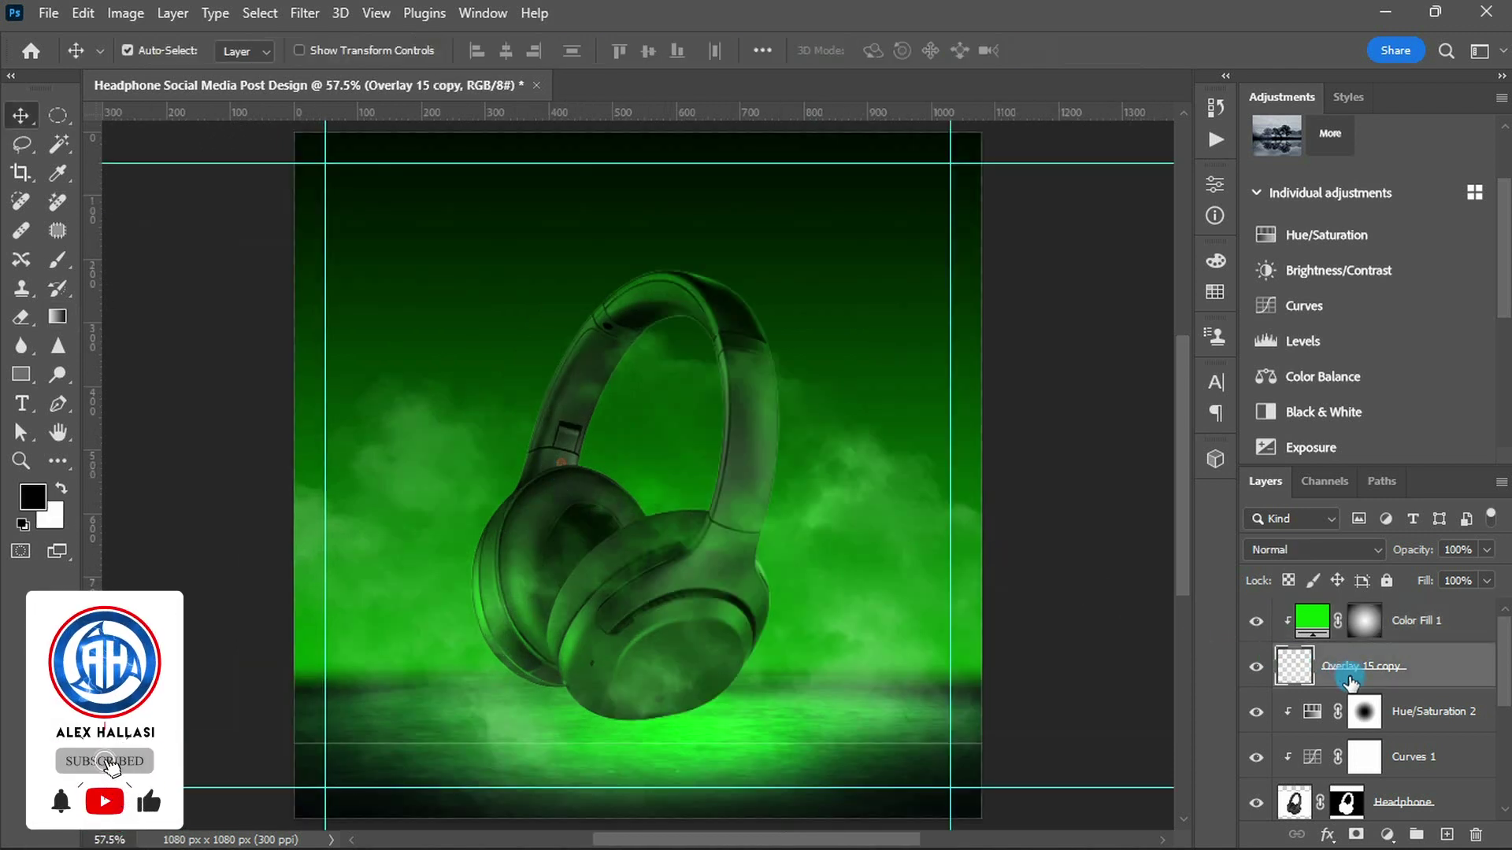
{"action": "left_click", "coordinate": [1356, 835]}
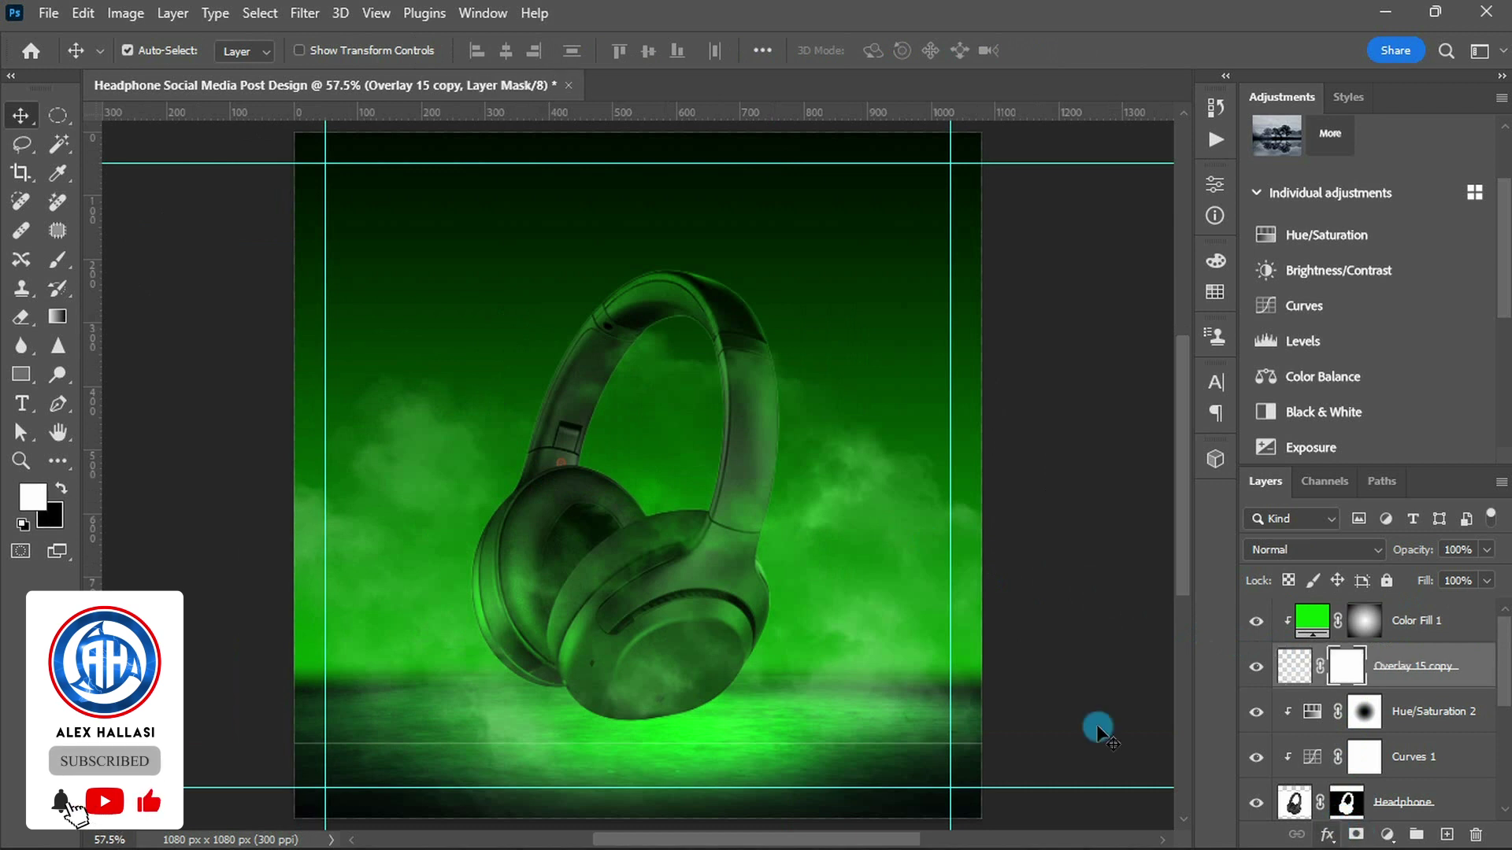
- Set up a small, perfectly round brush for painting the mask
{"action": "key", "text": "b"}
{"action": "right_click", "coordinate": [620, 510]}
{"action": "left_click_drag", "start_coordinate": [680, 507], "coordinate": [678, 458]}
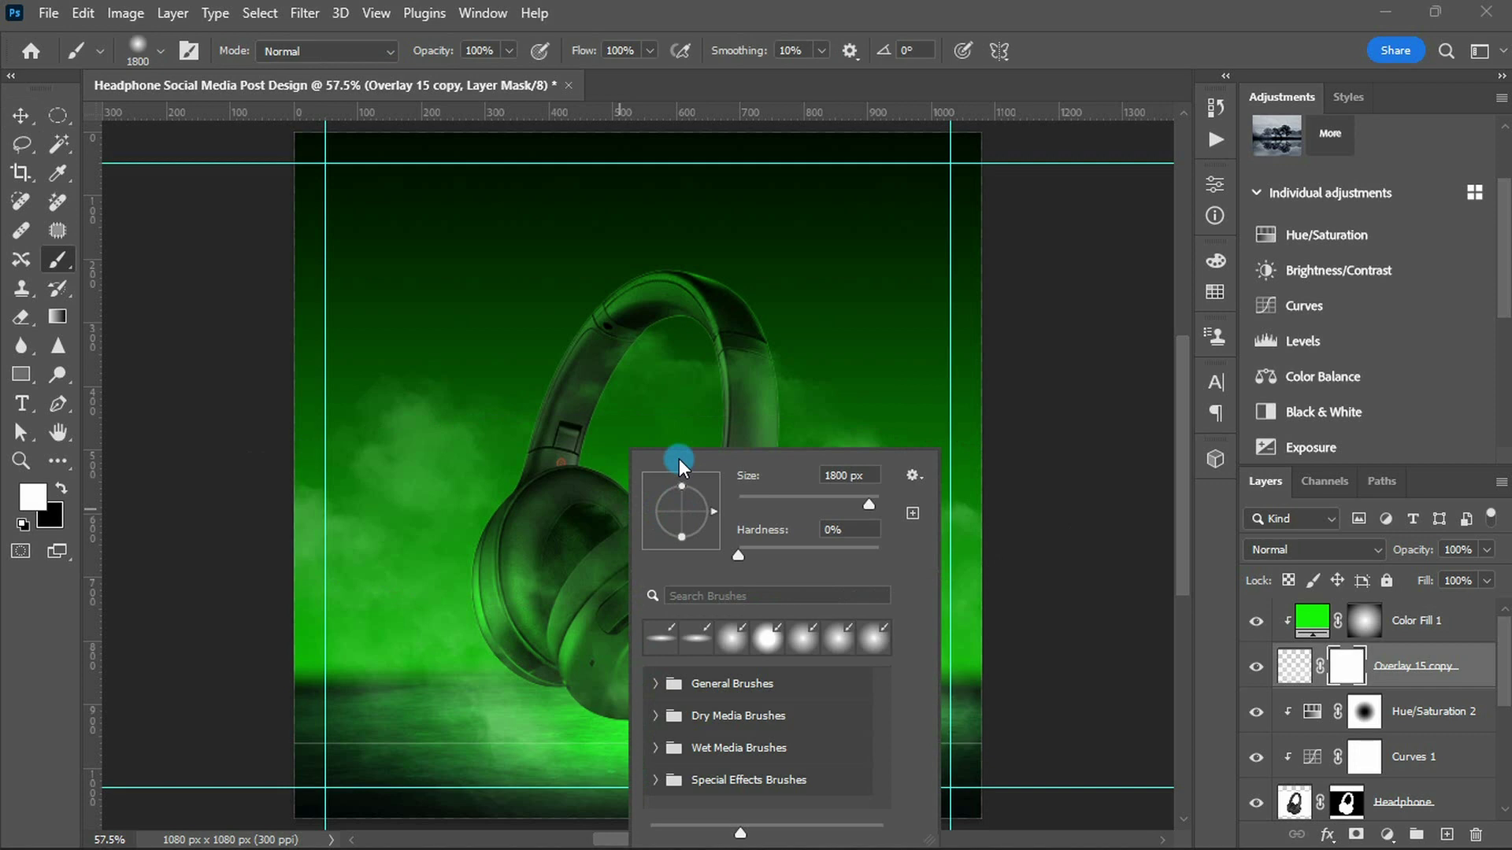
{"action": "left_click", "coordinate": [624, 446]}
{"action": "right_click", "coordinate": [621, 446]}
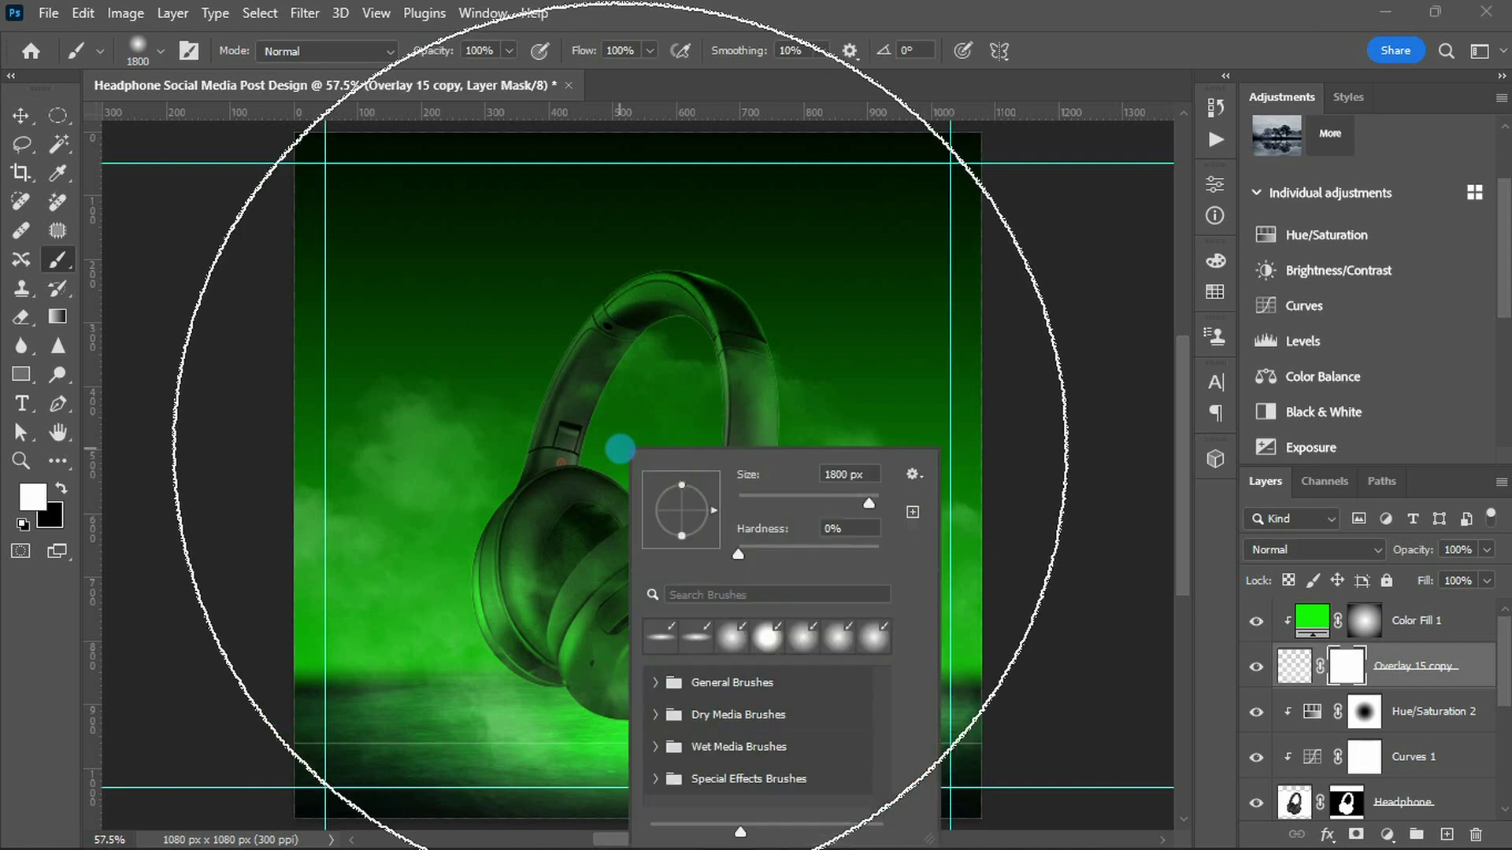
{"action": "left_click_drag", "start_coordinate": [867, 501], "coordinate": [776, 500]}
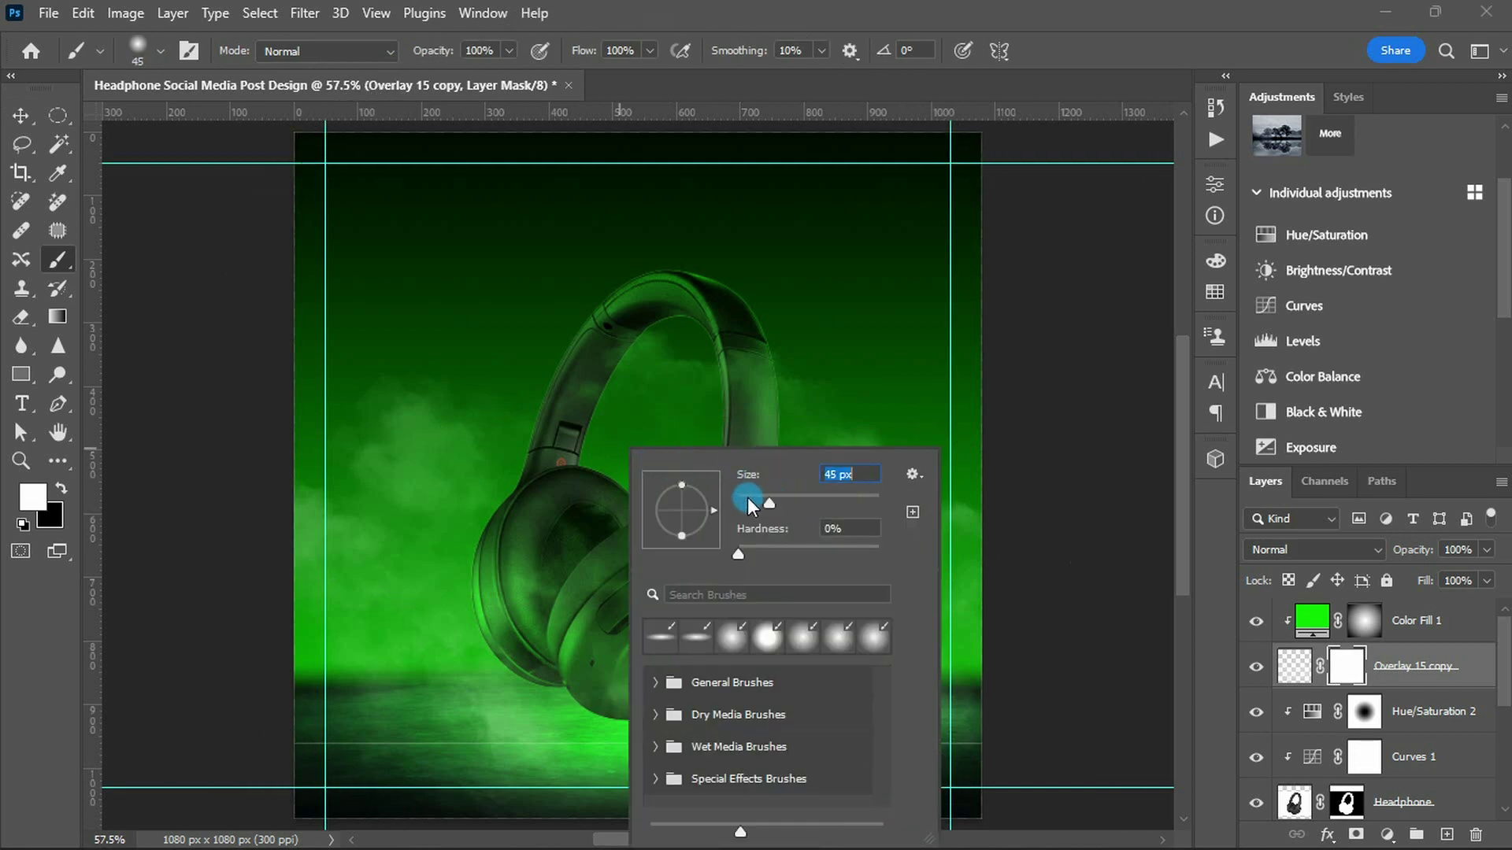
{"action": "left_click", "coordinate": [567, 445]}
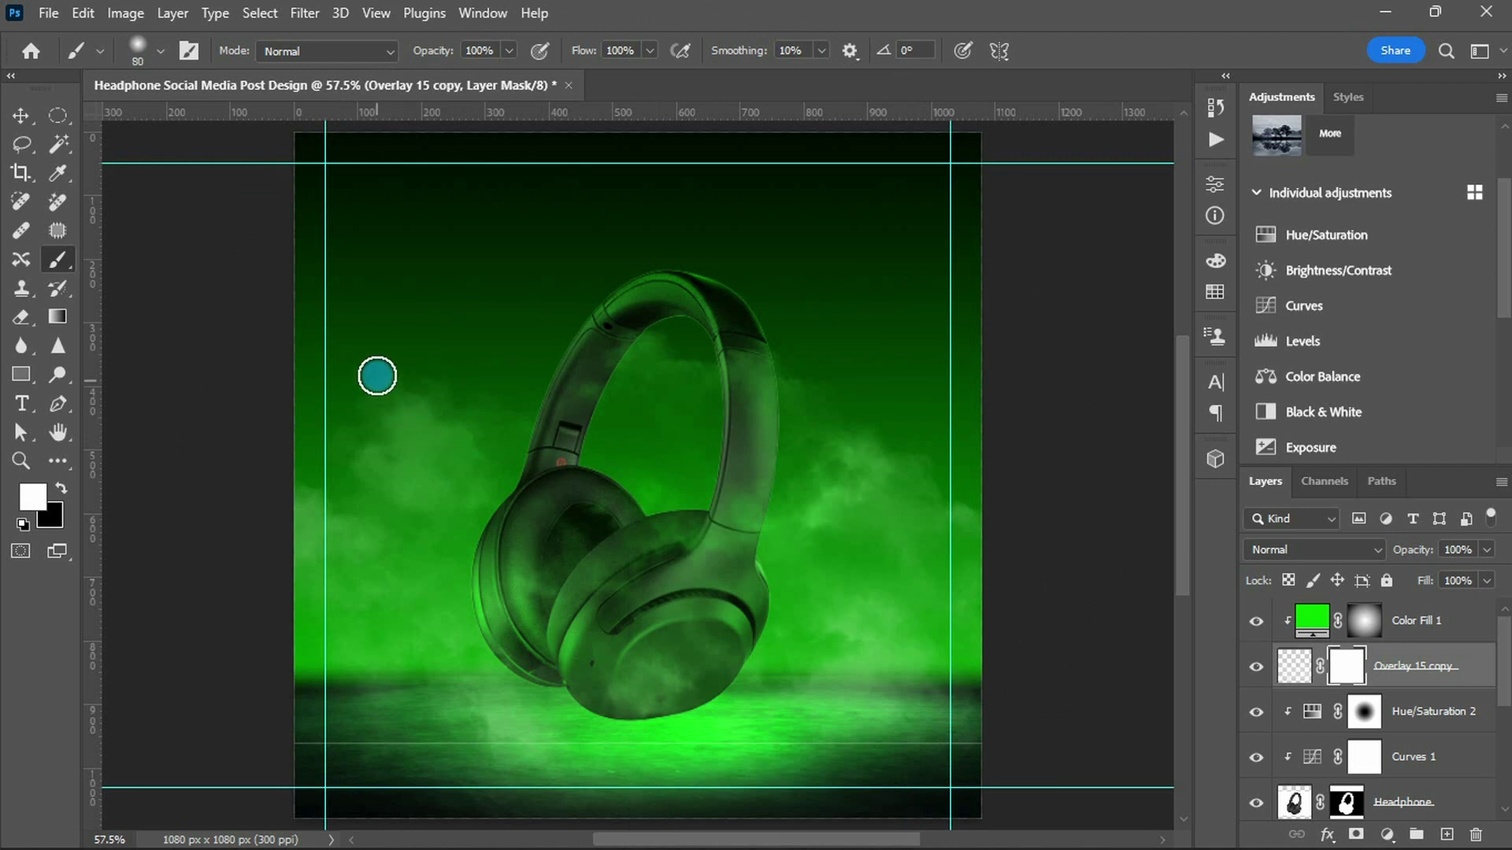
{"action": "key", "text": "bracketright"}
{"action": "key", "text": "bracketright"}
{"action": "key", "text": "bracketright"}
- Paint black on the mask to hide smoke near the poster's upper-left
{"action": "key", "text": "x"}
{"action": "left_click_drag", "start_coordinate": [378, 324], "coordinate": [331, 341]}
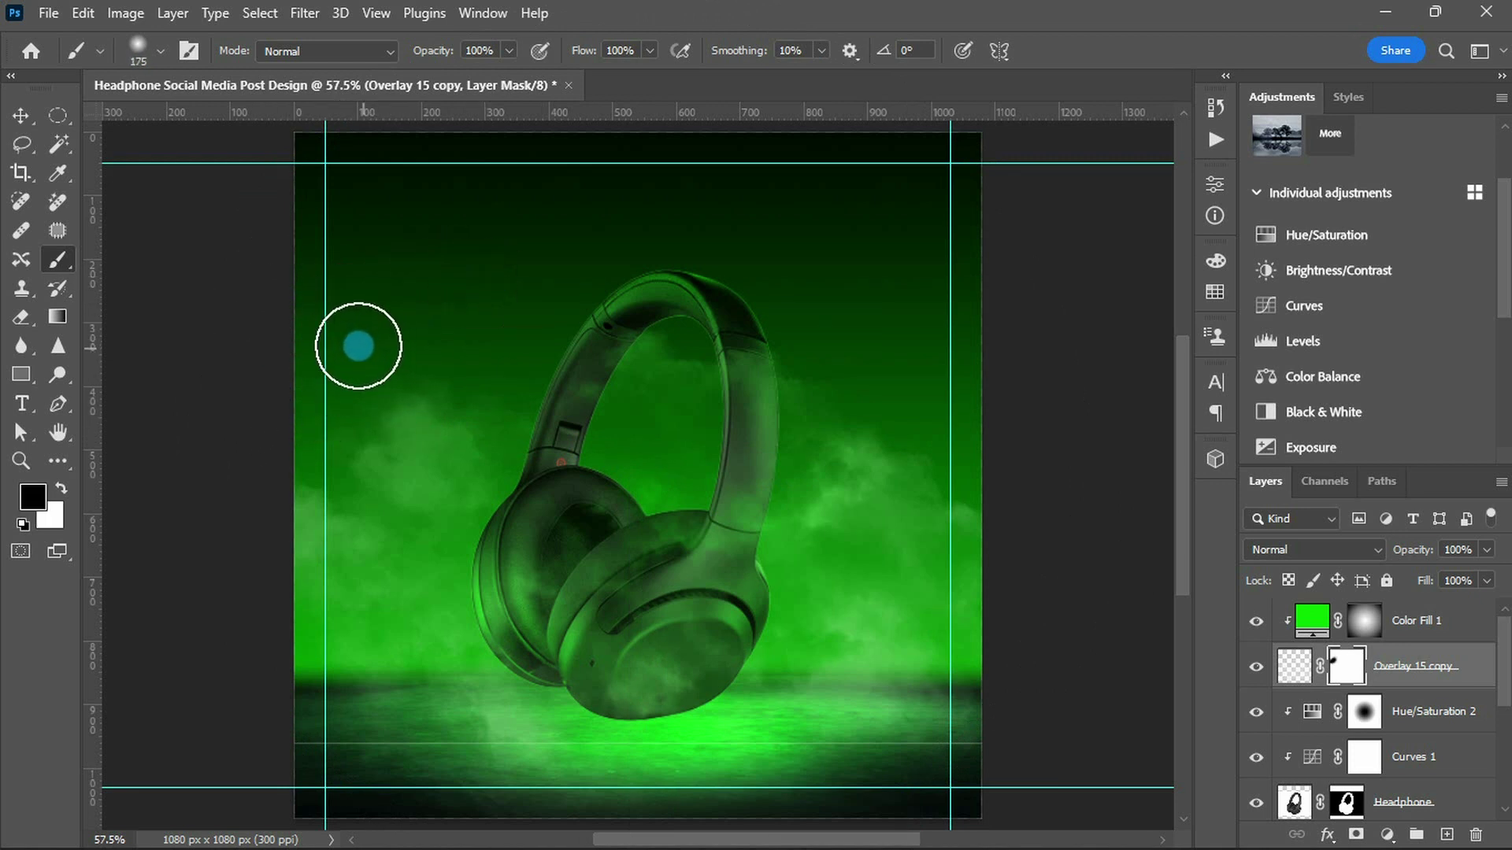
{"action": "key", "text": "v"}
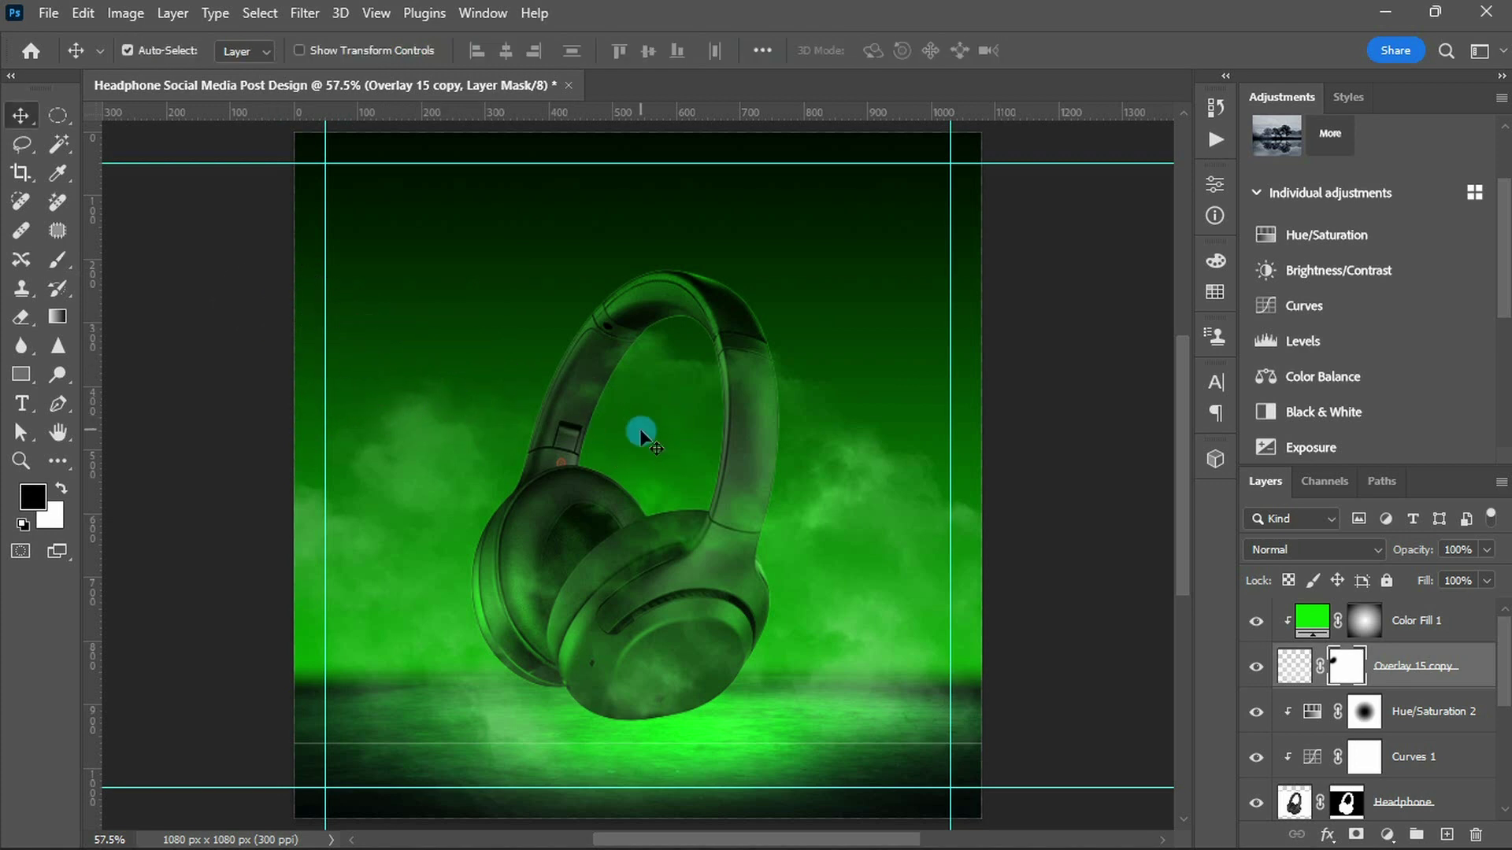
{"action": "left_click", "coordinate": [1400, 630]}
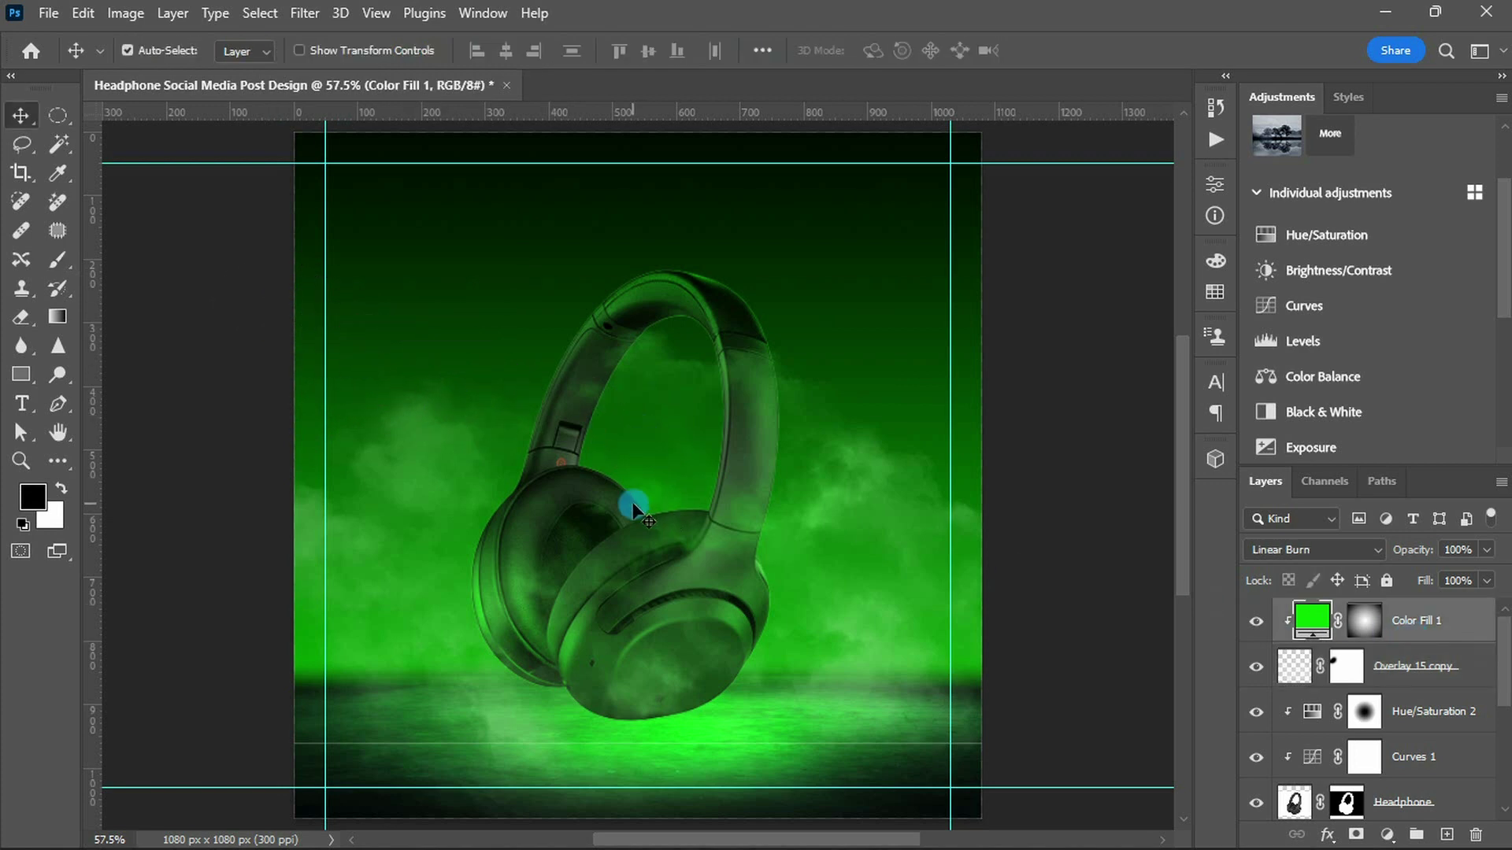
- Commit the placed wave image, set it to Screen blend, and add a layer mask
{"action": "key", "text": "Return"}
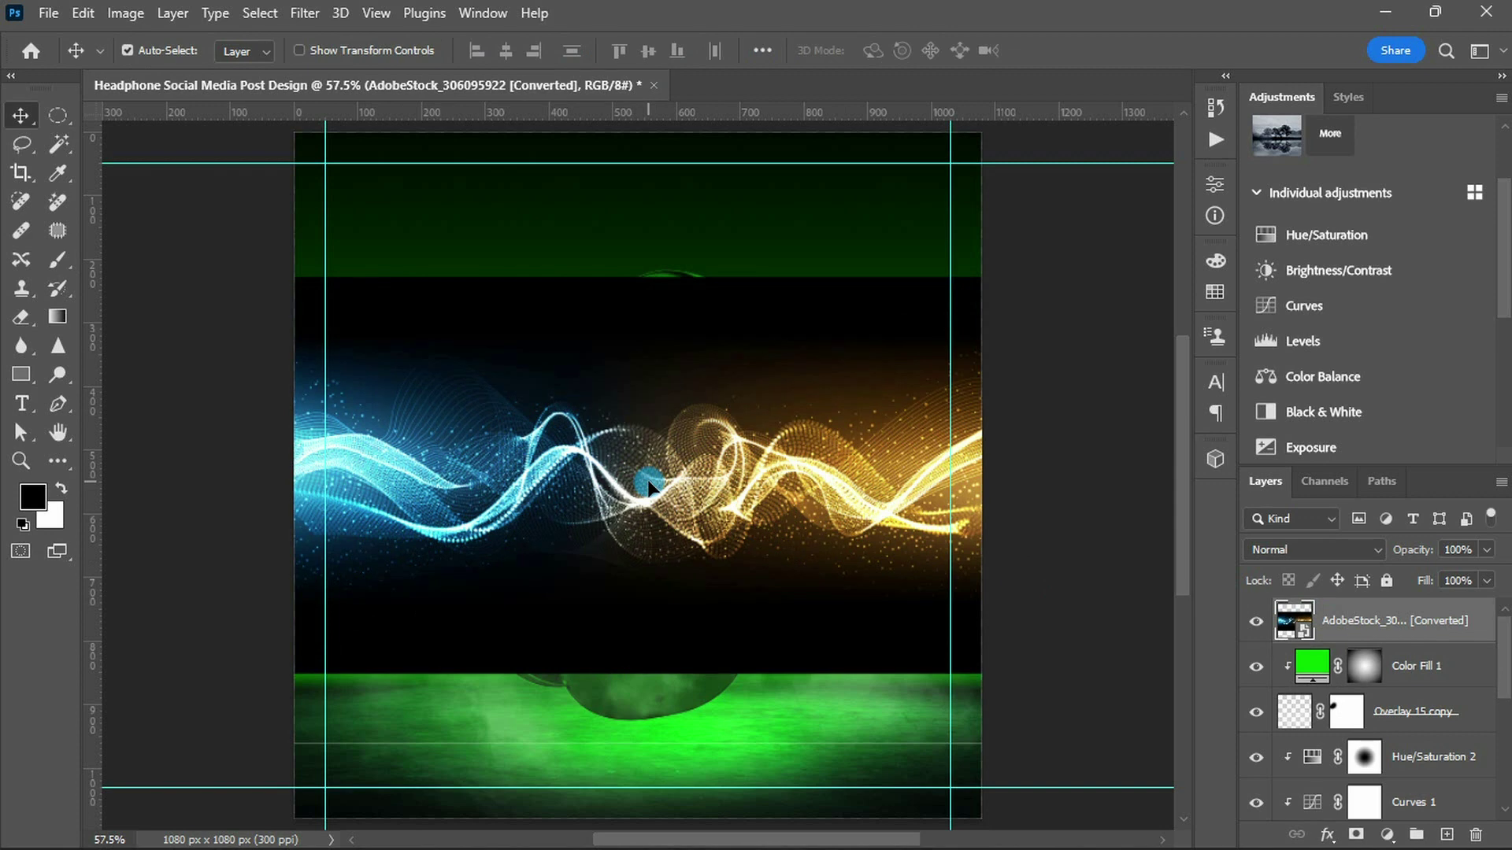
{"action": "left_click", "coordinate": [1293, 556]}
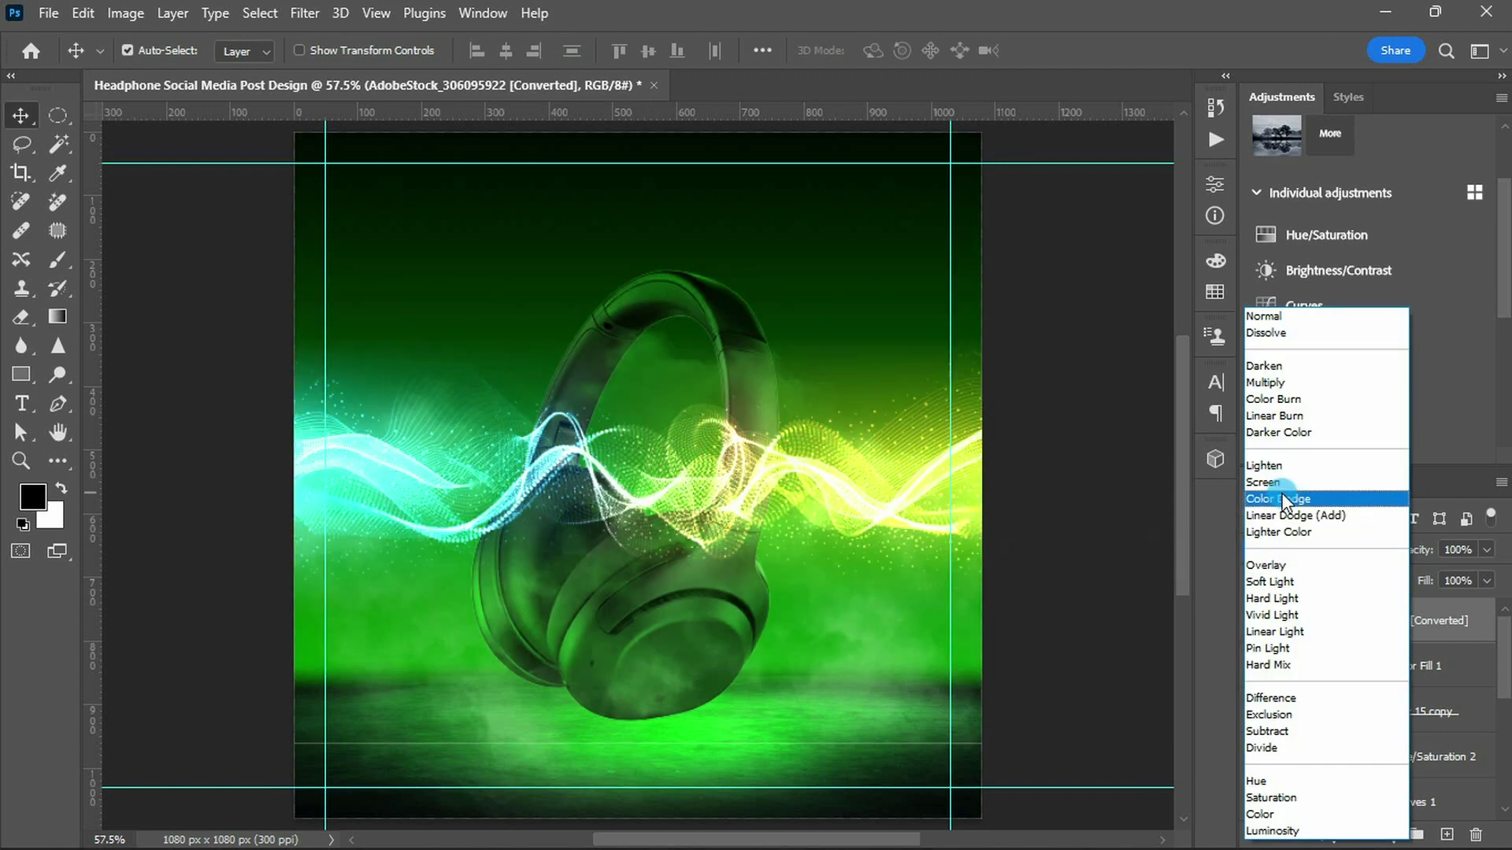
{"action": "left_click", "coordinate": [1278, 482]}
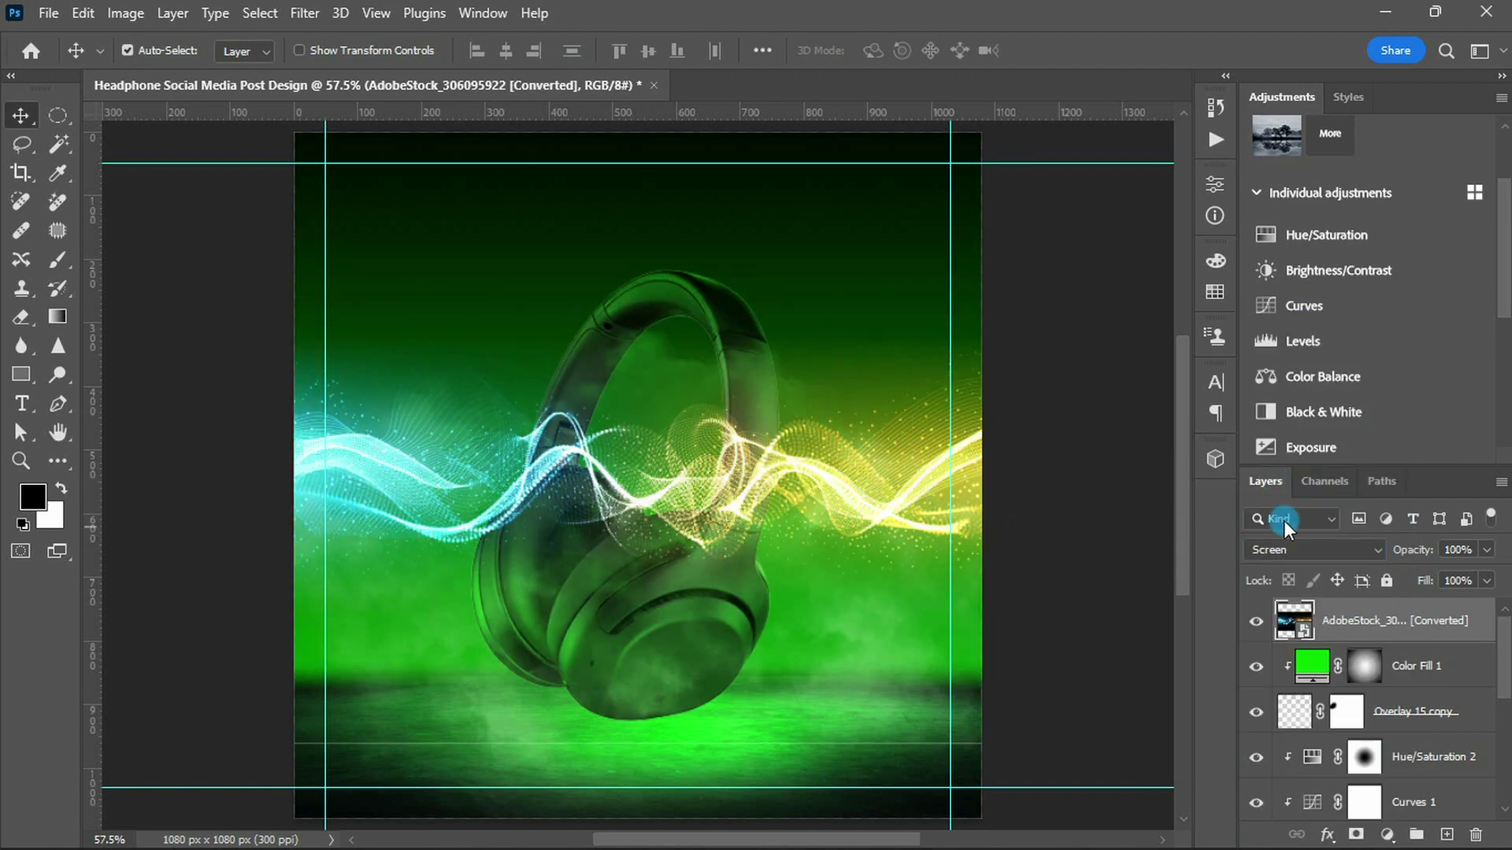
{"action": "left_click", "coordinate": [1350, 833]}
- Load the headphone selection and paint black to hide waves over the band and earcup
{"action": "scroll", "coordinate": [1365, 772], "scroll_direction": "down", "scroll_amount": 3}
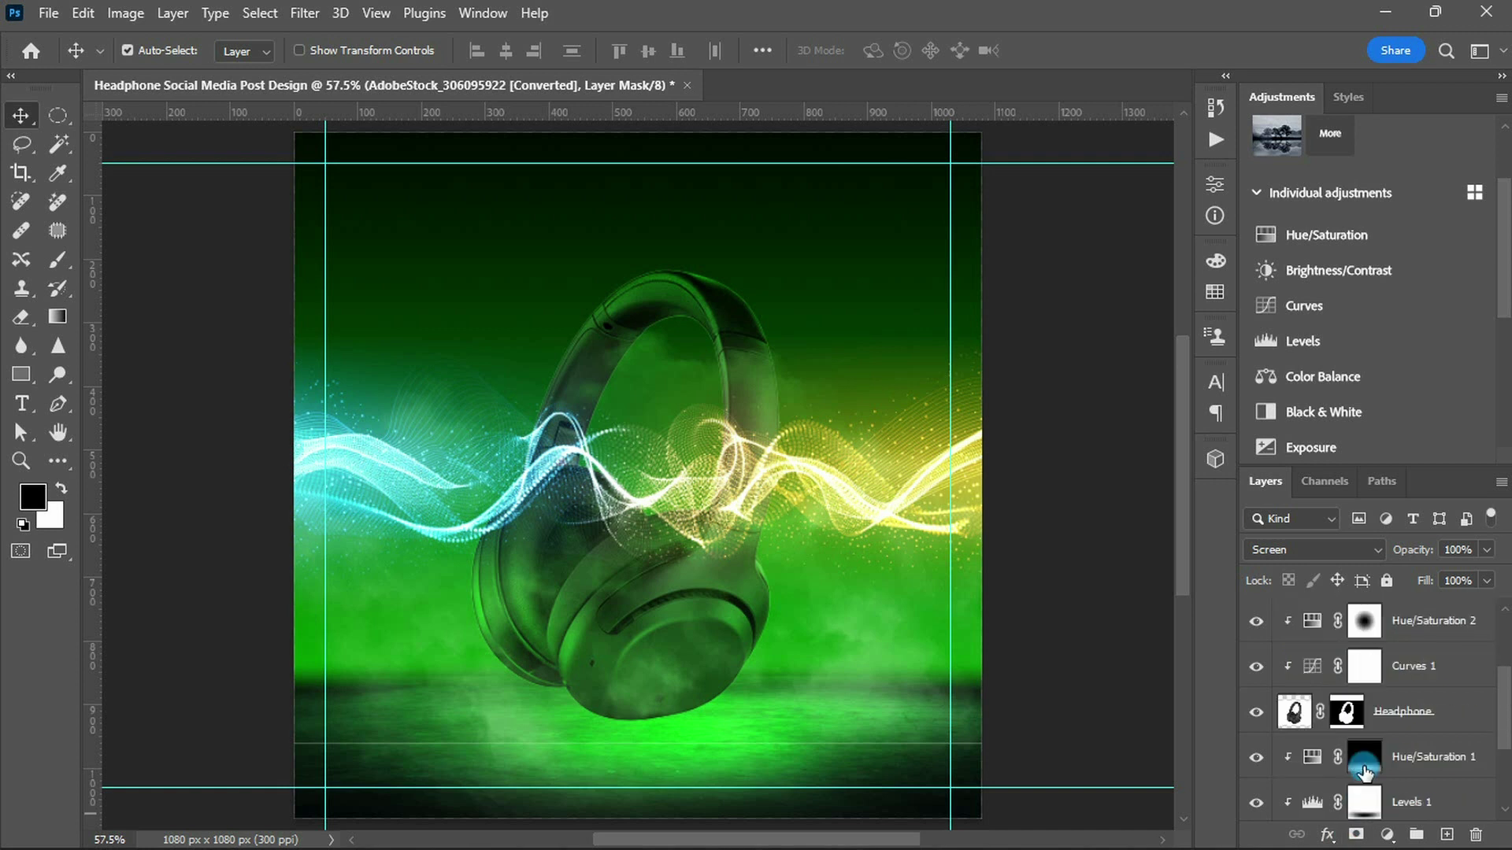
{"action": "left_click", "coordinate": [1348, 718], "text": "ctrl"}
{"action": "scroll", "coordinate": [1347, 721], "scroll_direction": "up", "scroll_amount": 3}
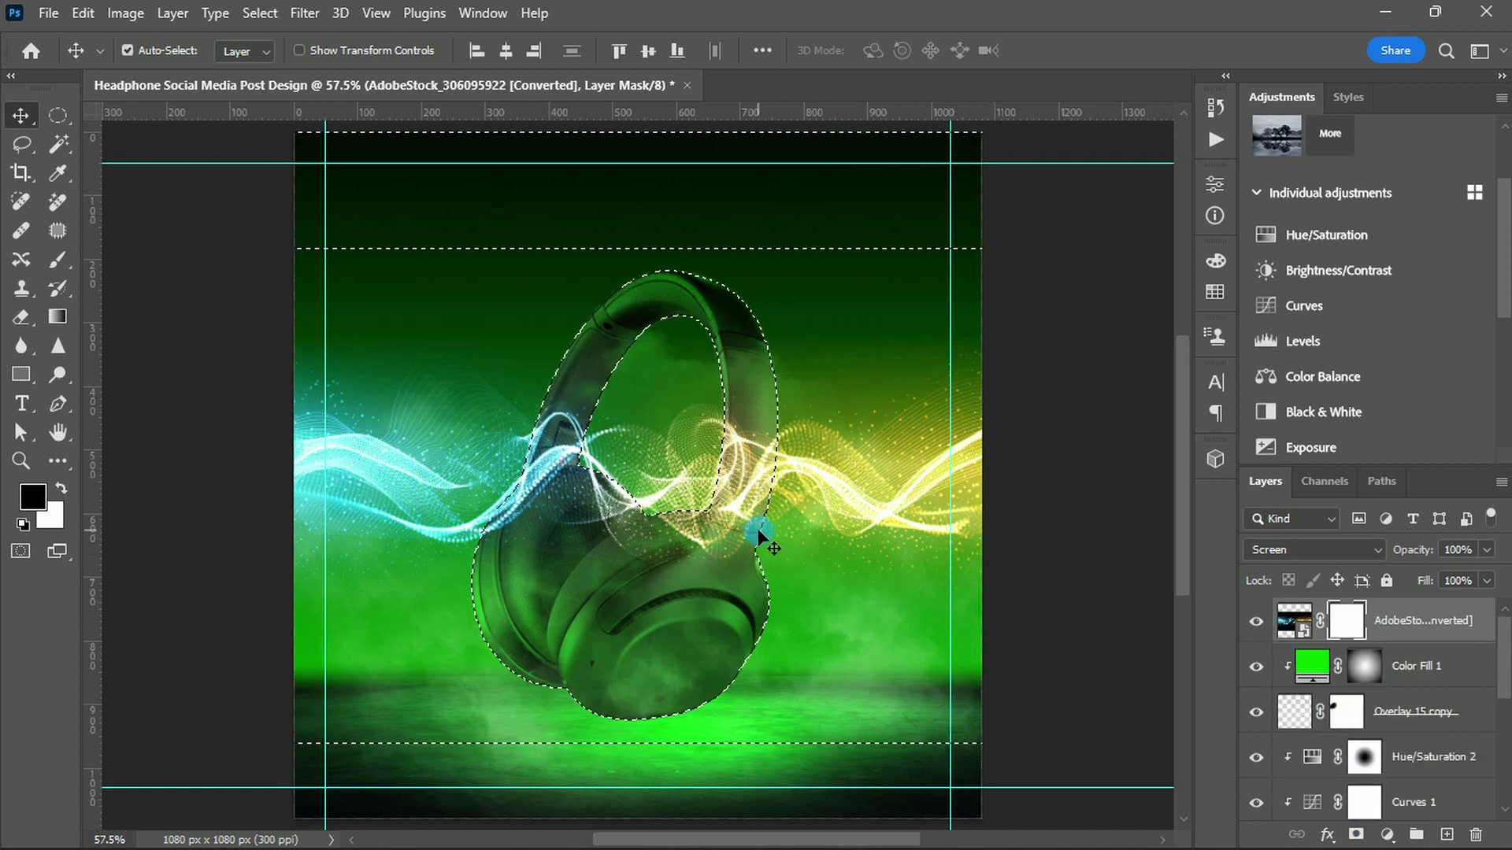
{"action": "key", "text": "b"}
{"action": "key", "text": "bracketright"}
{"action": "key", "text": "bracketright"}
{"action": "mouse_move", "coordinate": [754, 529]}
{"action": "left_mouse_down"}
{"action": "mouse_move", "coordinate": [681, 590]}
{"action": "mouse_move", "coordinate": [735, 473]}
{"action": "mouse_move", "coordinate": [685, 628]}
{"action": "mouse_move", "coordinate": [722, 576]}
{"action": "mouse_move", "coordinate": [617, 607]}
{"action": "mouse_move", "coordinate": [770, 507]}
{"action": "left_mouse_up"}
{"action": "key", "text": "bracketleft"}
{"action": "key", "text": "bracketleft"}
{"action": "key", "text": "bracketleft"}
- Paint white to restore particles over the headband, black over the earcup, then deselect
{"action": "key", "text": "x"}
{"action": "left_click", "coordinate": [611, 489]}
{"action": "left_click_drag", "start_coordinate": [611, 489], "coordinate": [536, 484]}
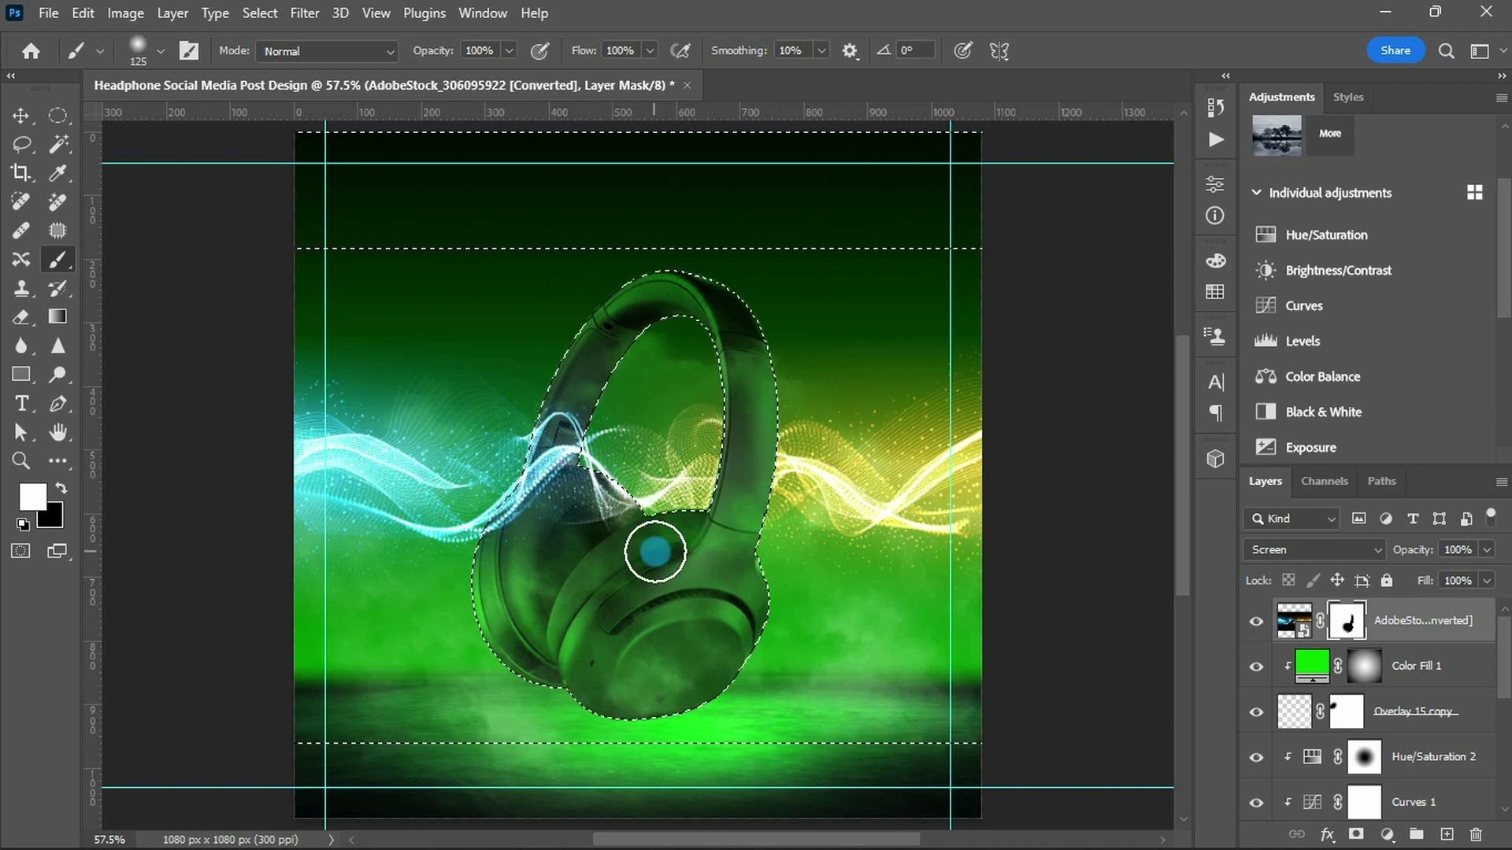
{"action": "key", "text": "x"}
{"action": "left_click_drag", "start_coordinate": [634, 557], "coordinate": [682, 558]}
{"action": "key", "text": "ctrl+d"}
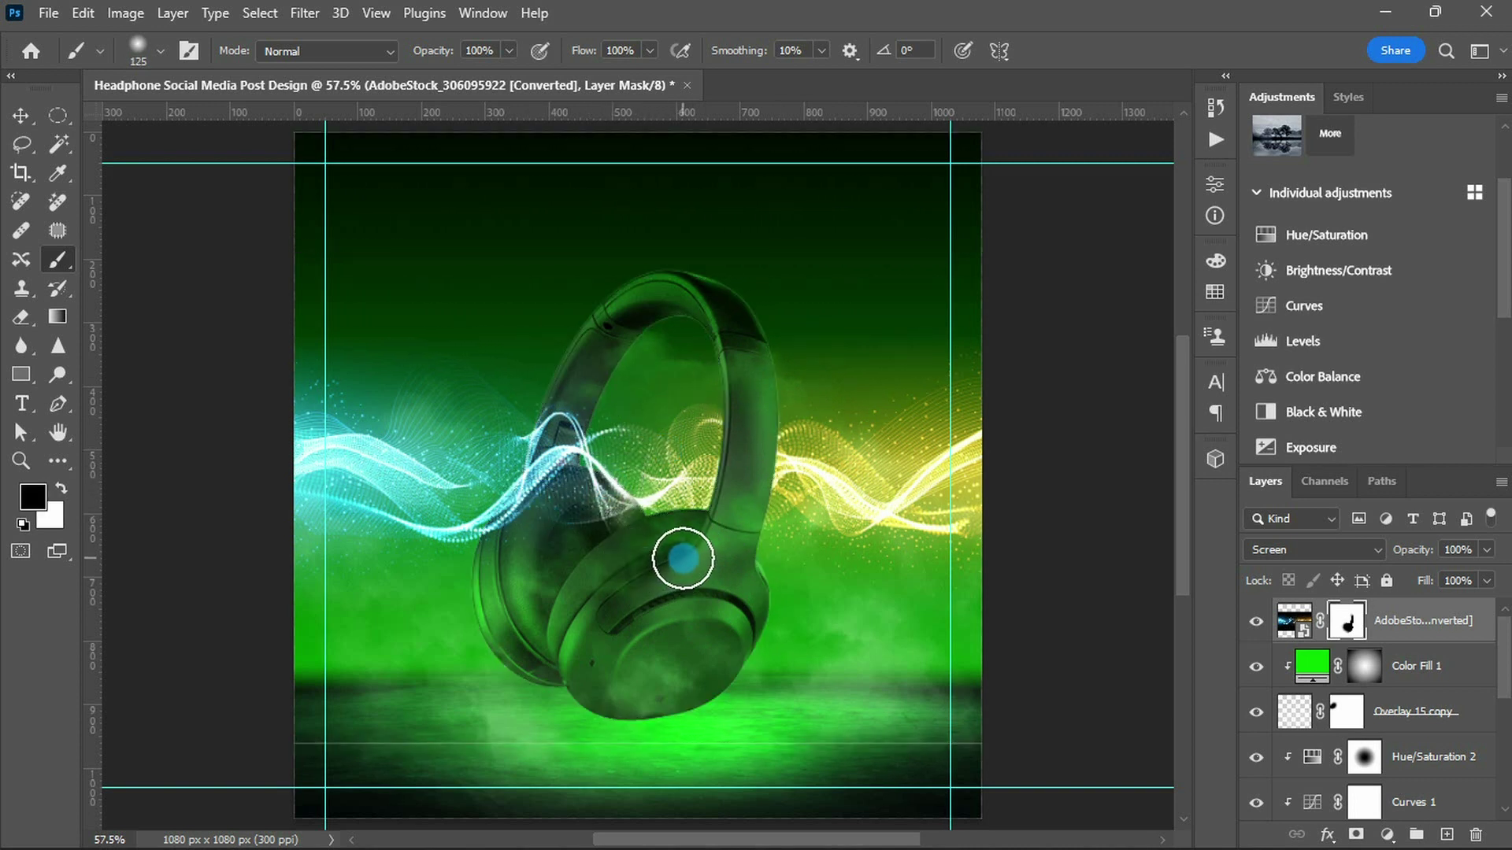
{"action": "key", "text": "v"}
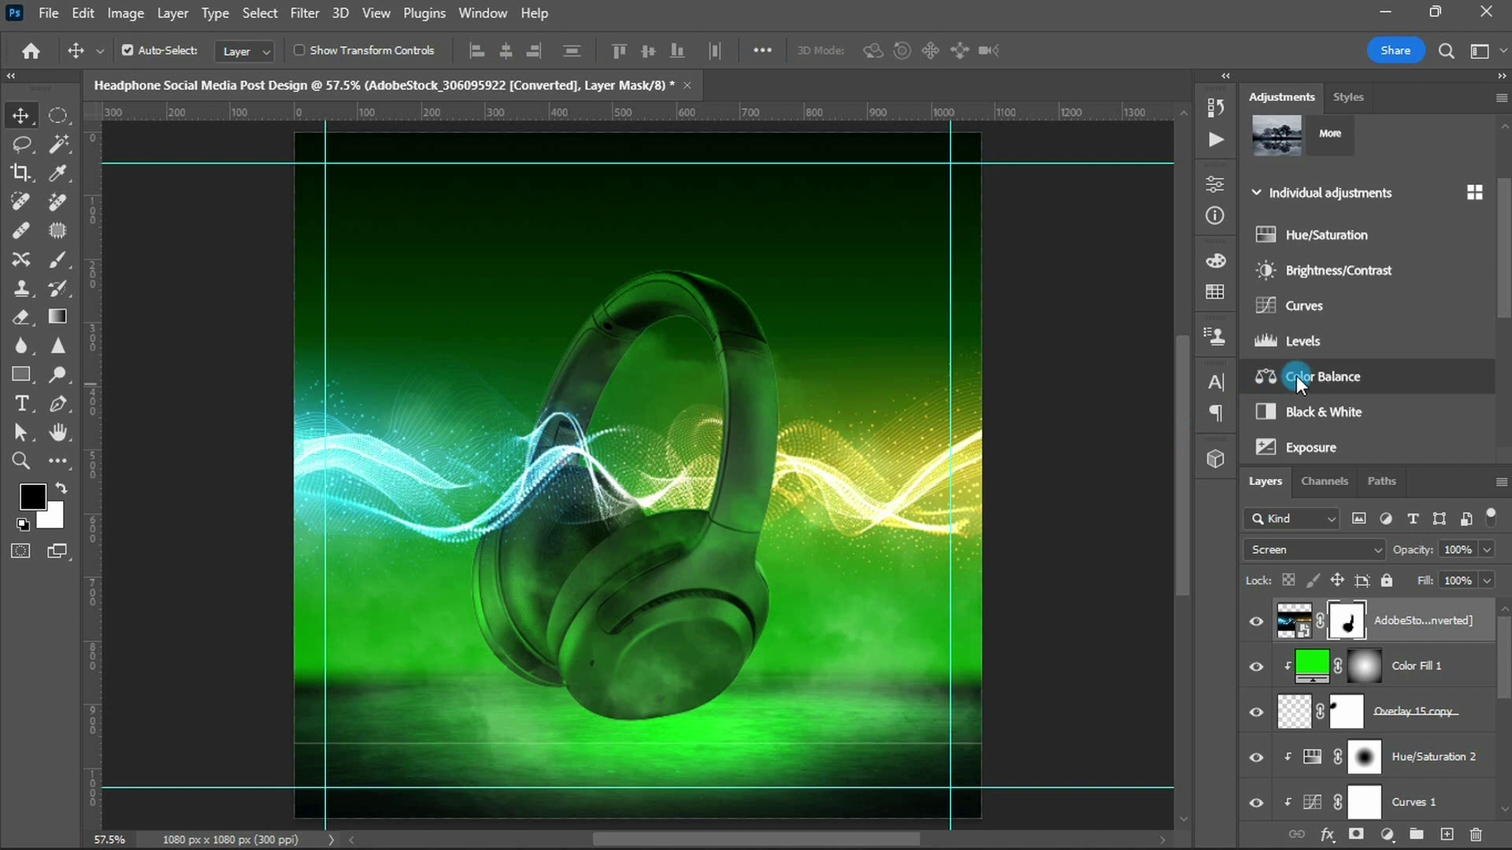
- Add a clipped, colorized Hue/Saturation adjustment with Hue +115 and Saturation +100 over the waves
{"action": "left_click", "coordinate": [1311, 247]}
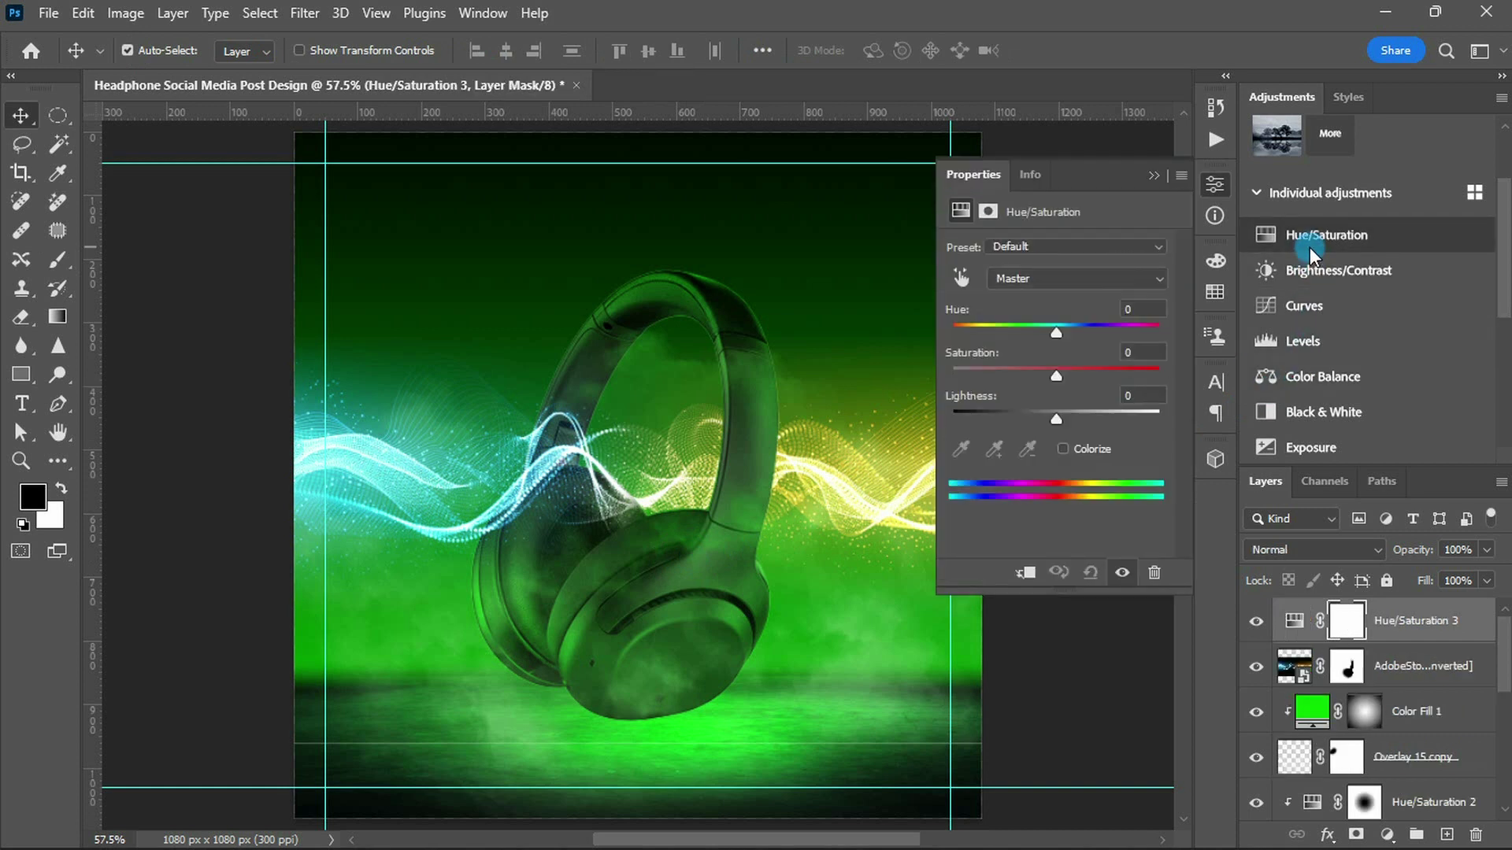
{"action": "left_click", "coordinate": [1025, 575]}
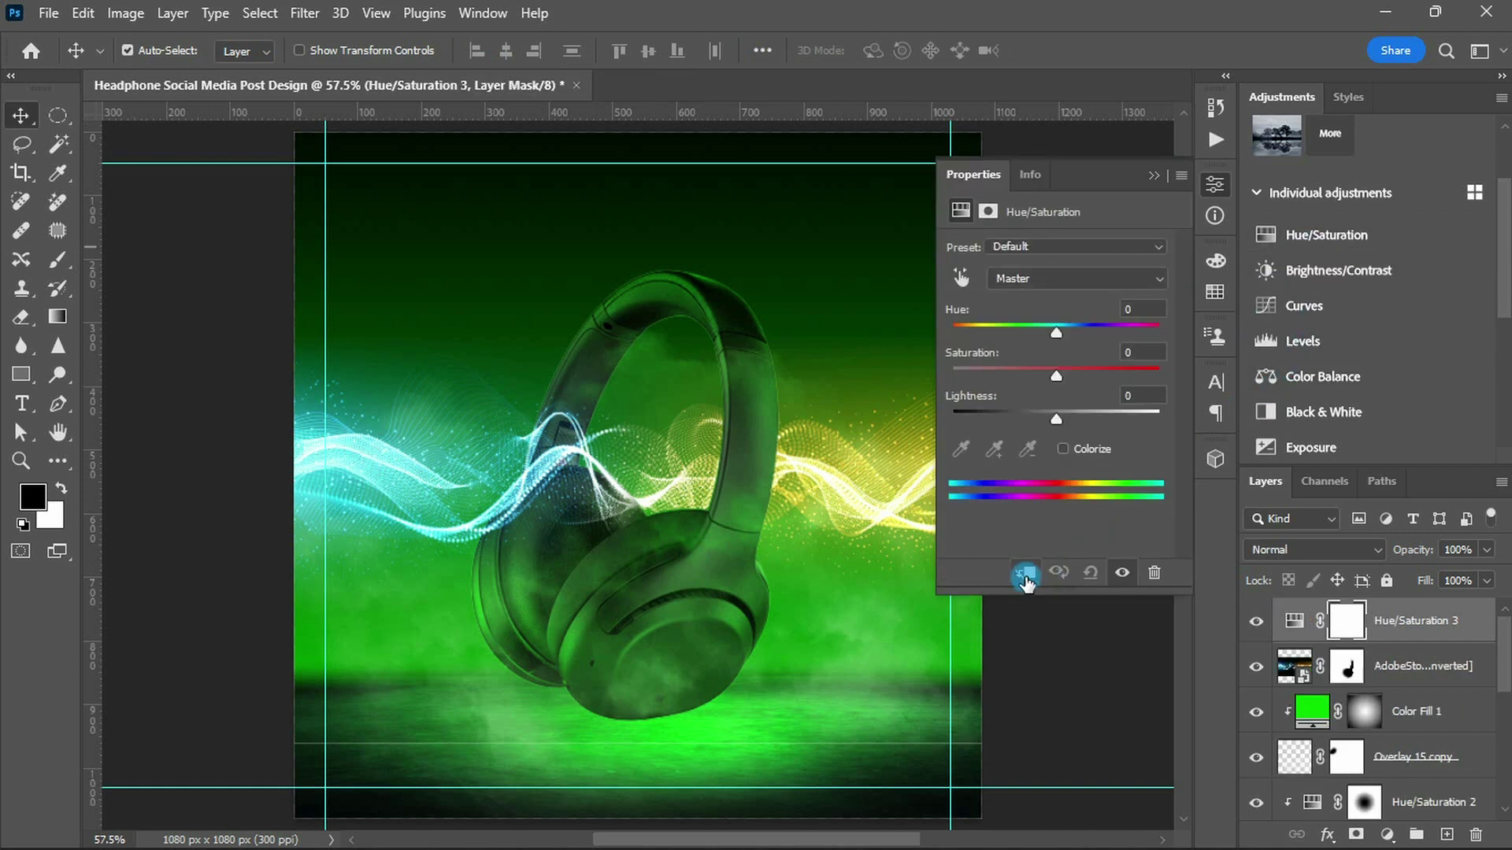
{"action": "left_click", "coordinate": [1063, 448]}
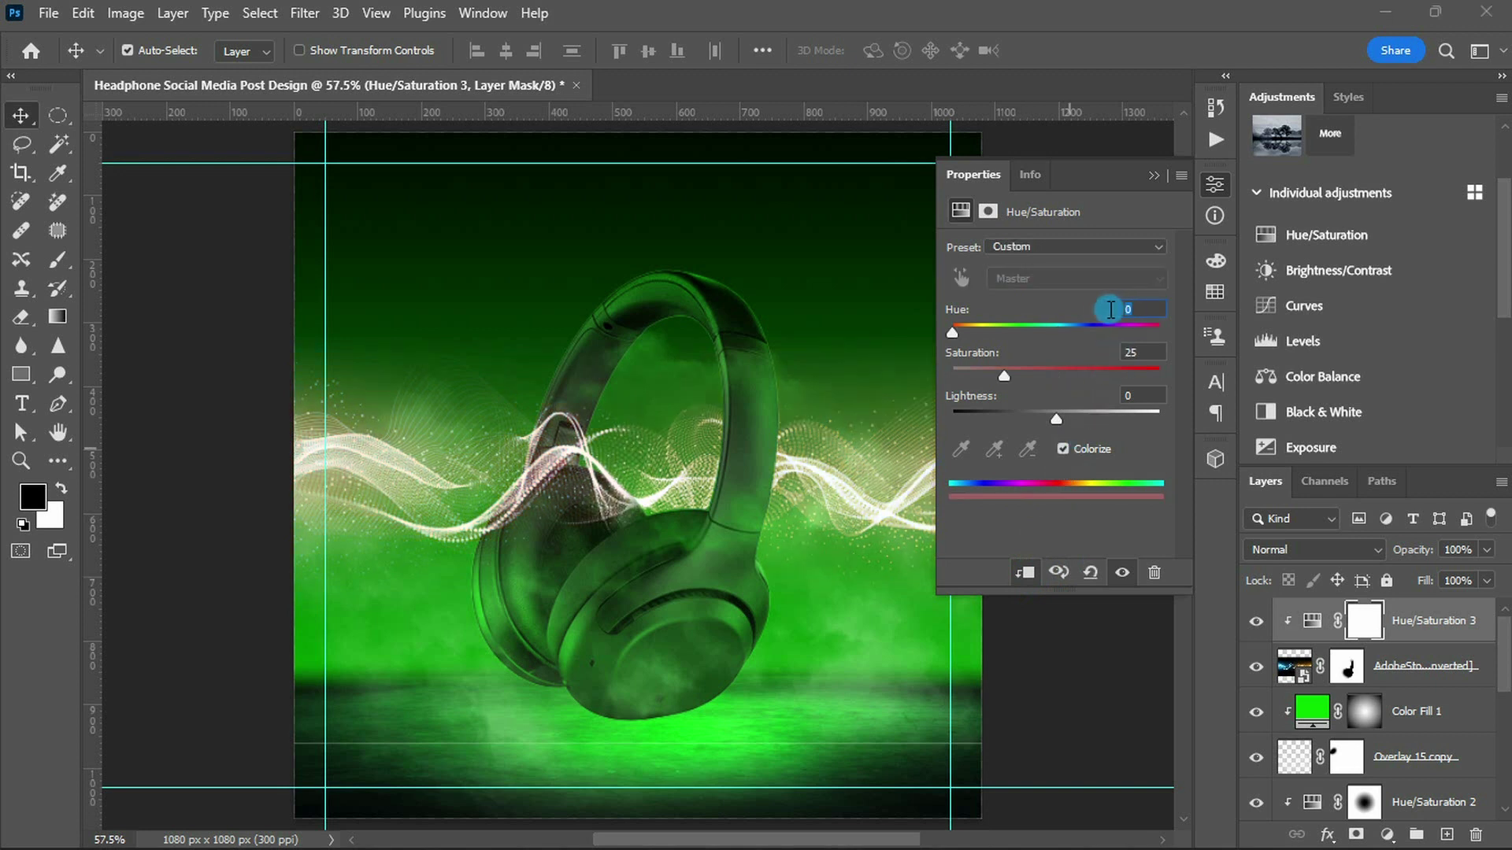
{"action": "type", "text": "115"}
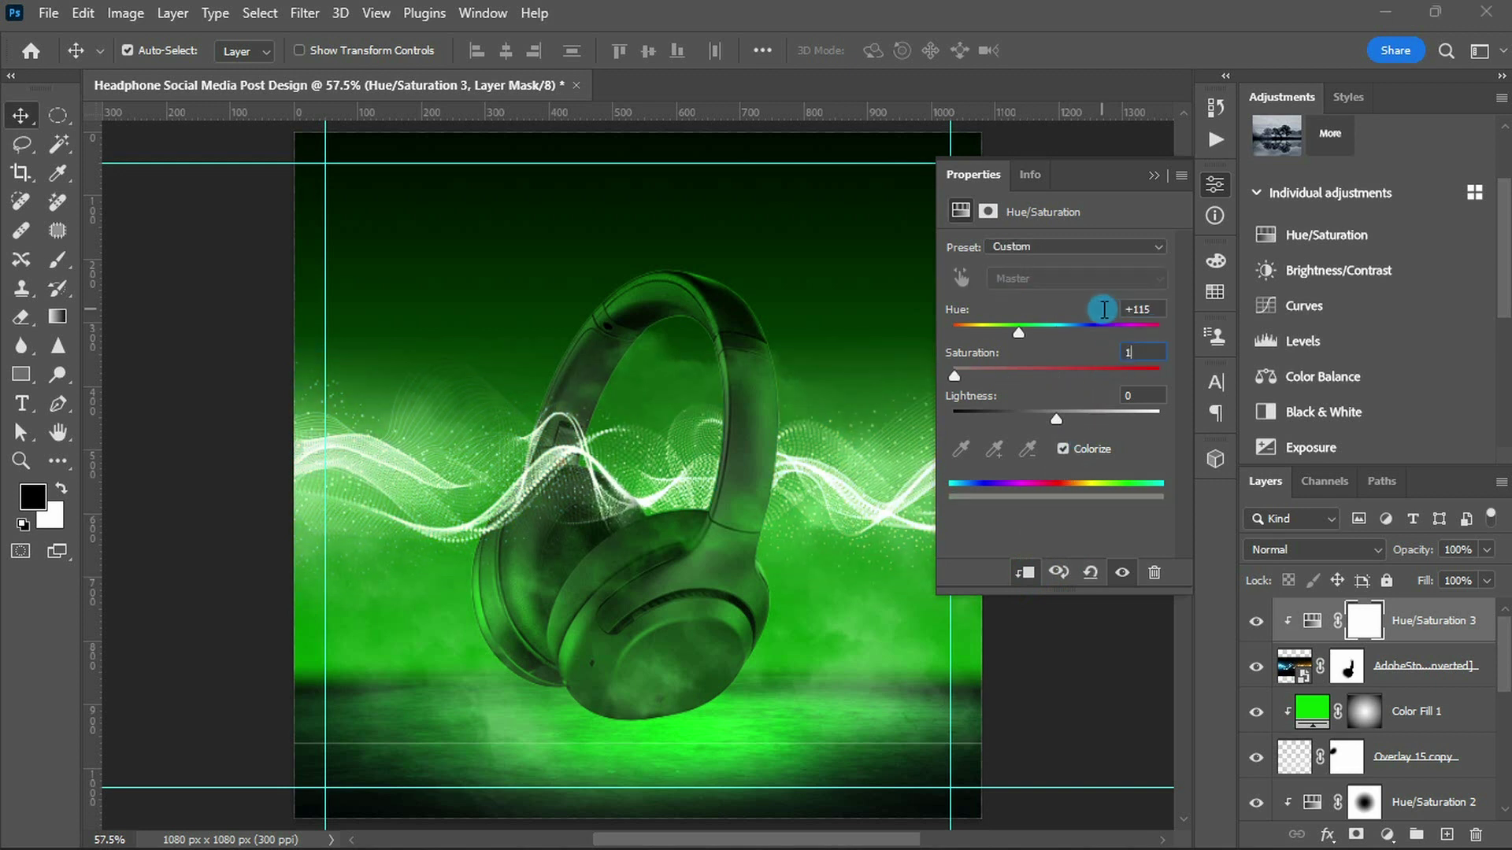
{"action": "type", "text": "00"}
{"action": "key", "text": "Return"}
{"action": "left_click", "coordinate": [1153, 176]}
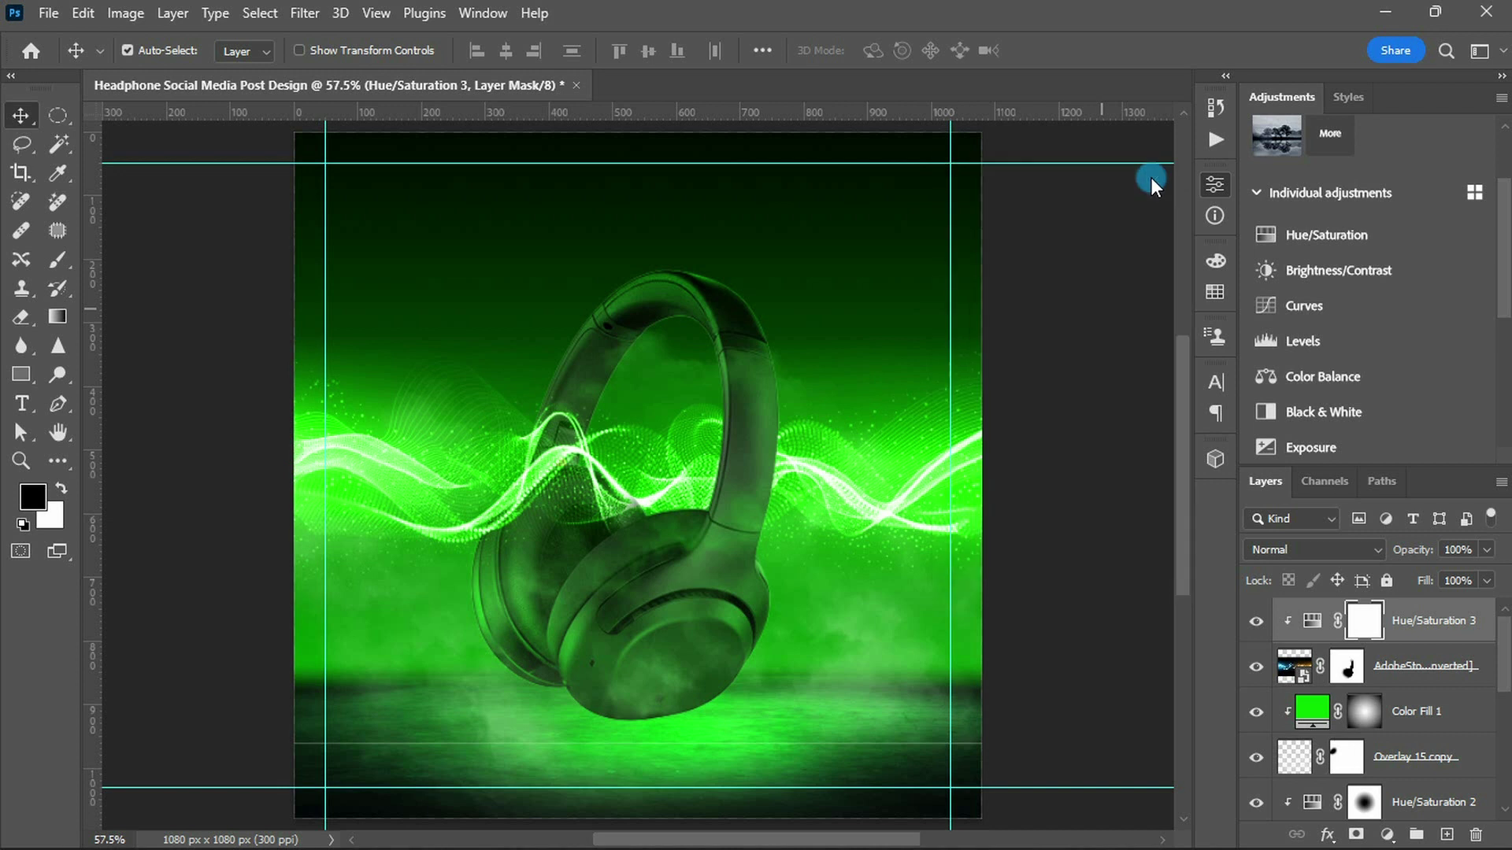
- Start a text layer near the top set to Humane Bold, 180 pt, white
{"action": "key", "text": "t"}
{"action": "left_click", "coordinate": [566, 217]}
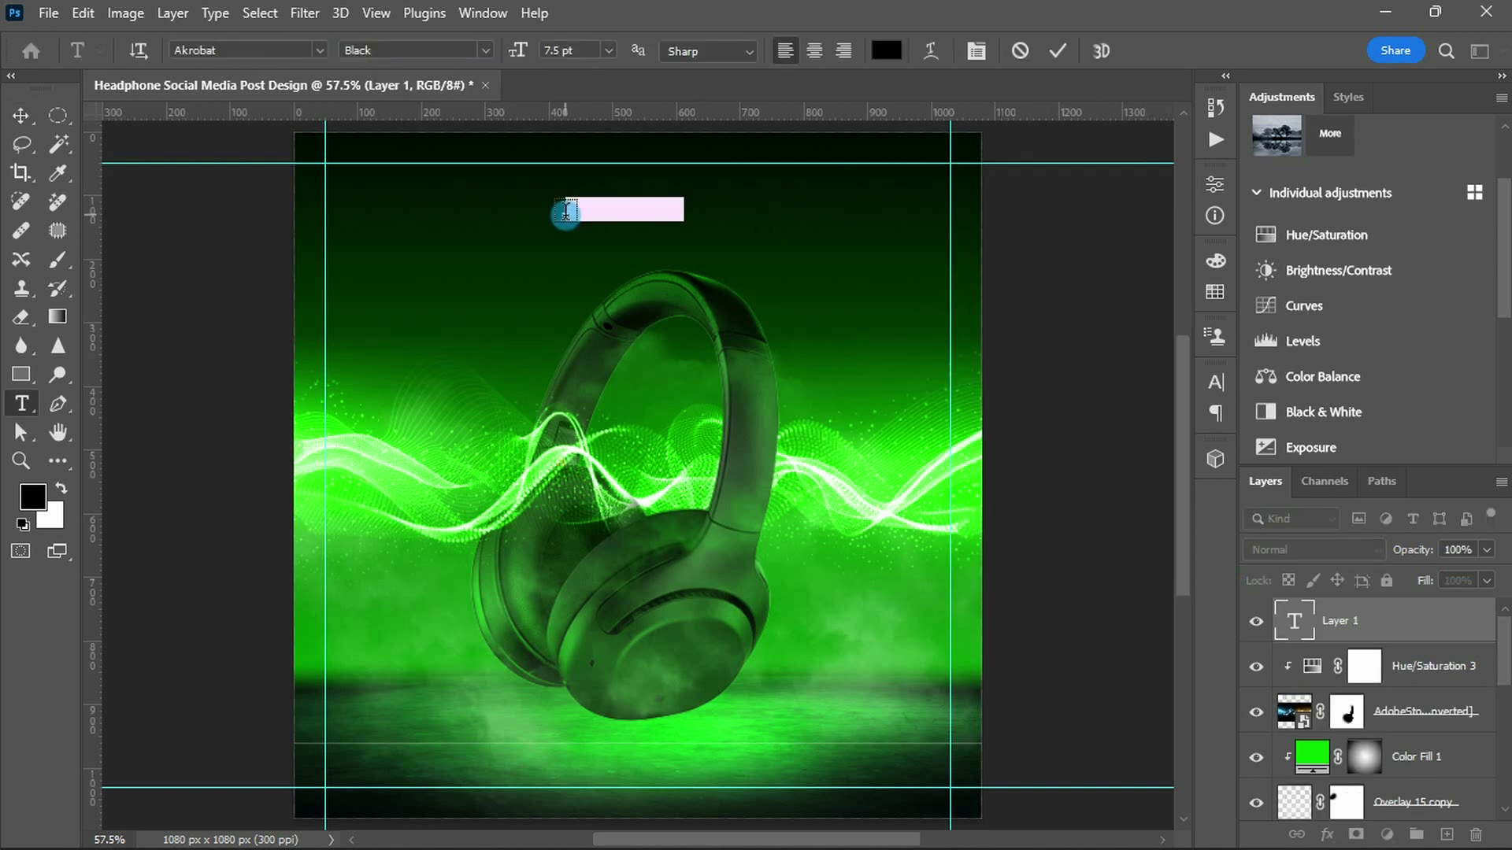
{"action": "left_click", "coordinate": [1209, 388]}
{"action": "left_click", "coordinate": [1011, 415]}
{"action": "type", "text": "Huma"}
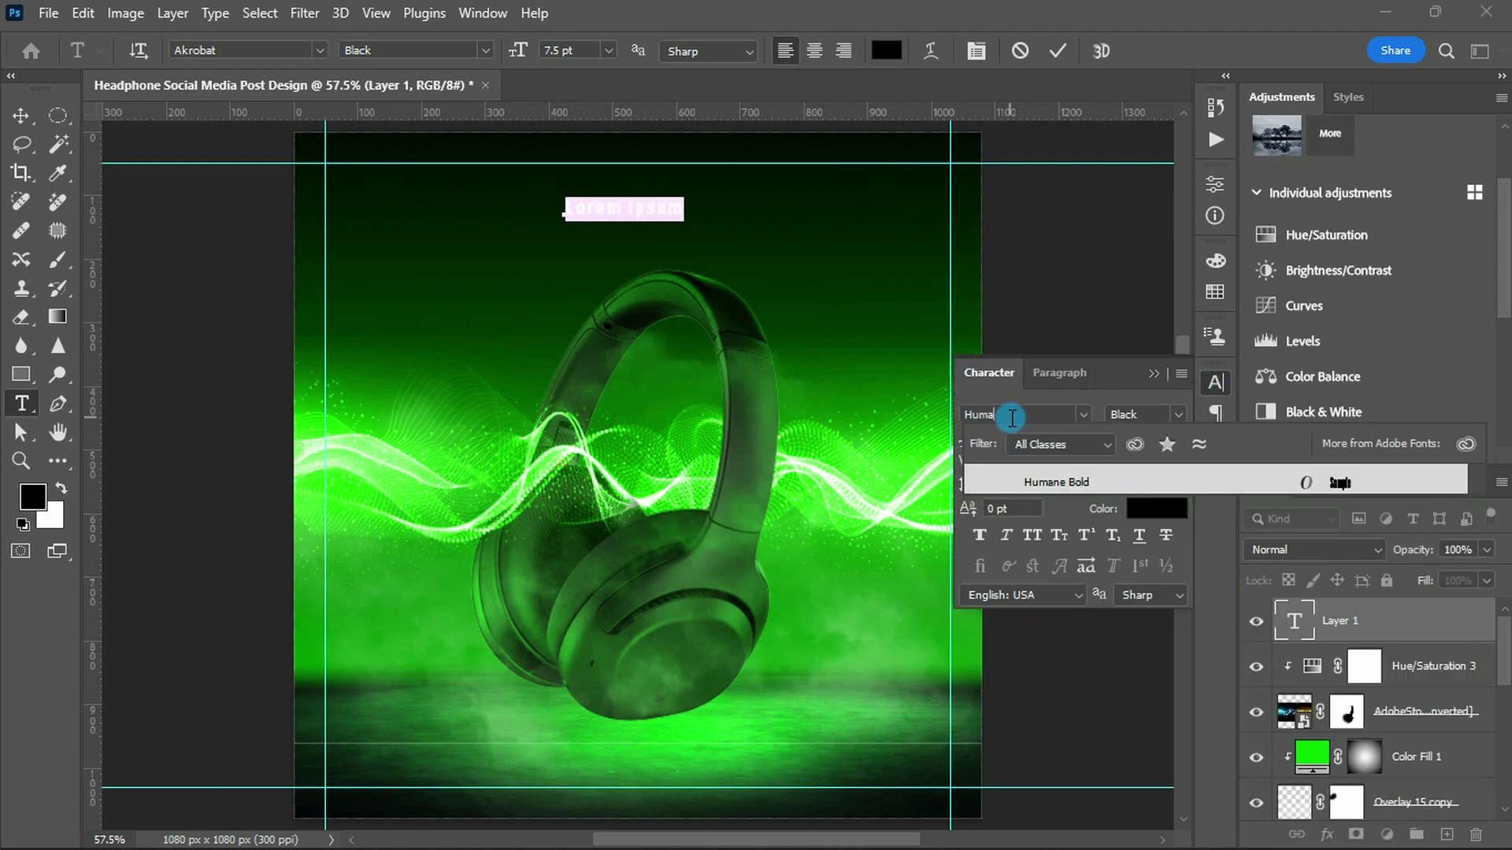
{"action": "key", "text": "Return"}
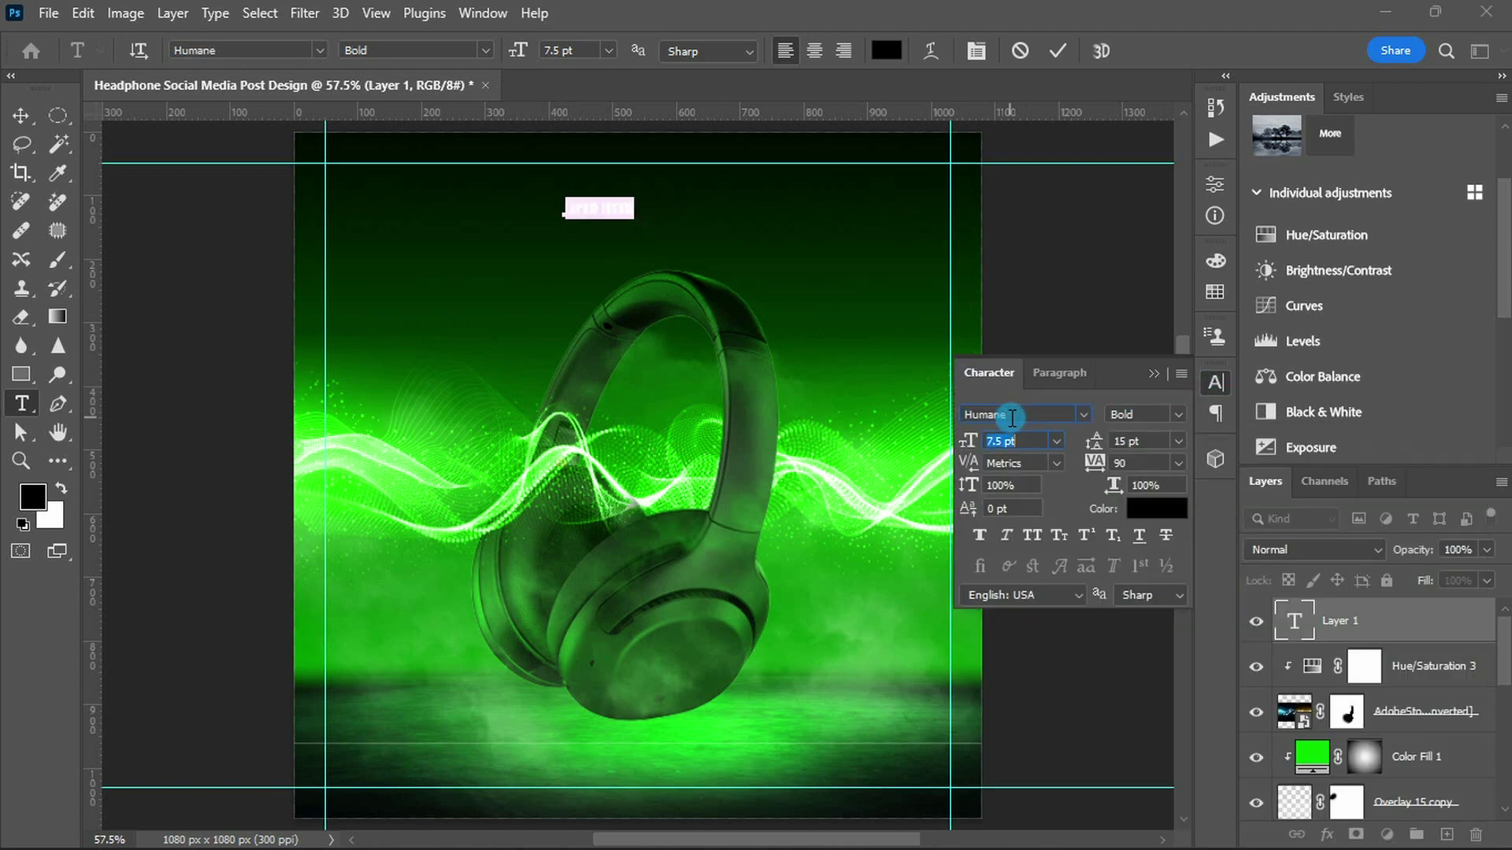
{"action": "key", "text": "Tab"}
{"action": "key", "text": "Tab"}
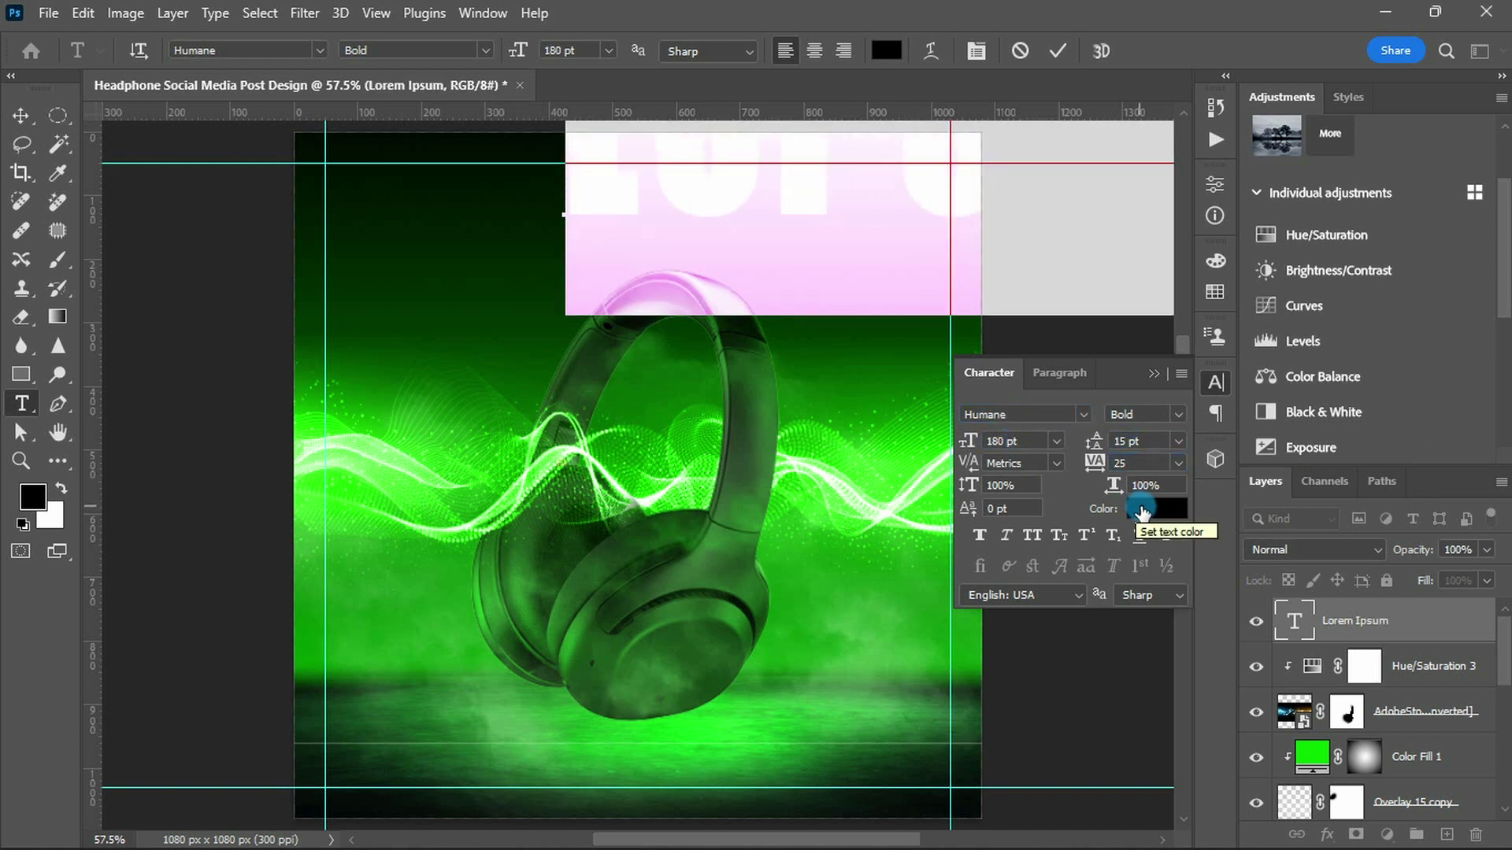
{"action": "left_click", "coordinate": [1144, 509]}
{"action": "type", "text": "100"}
{"action": "key", "text": "Return"}
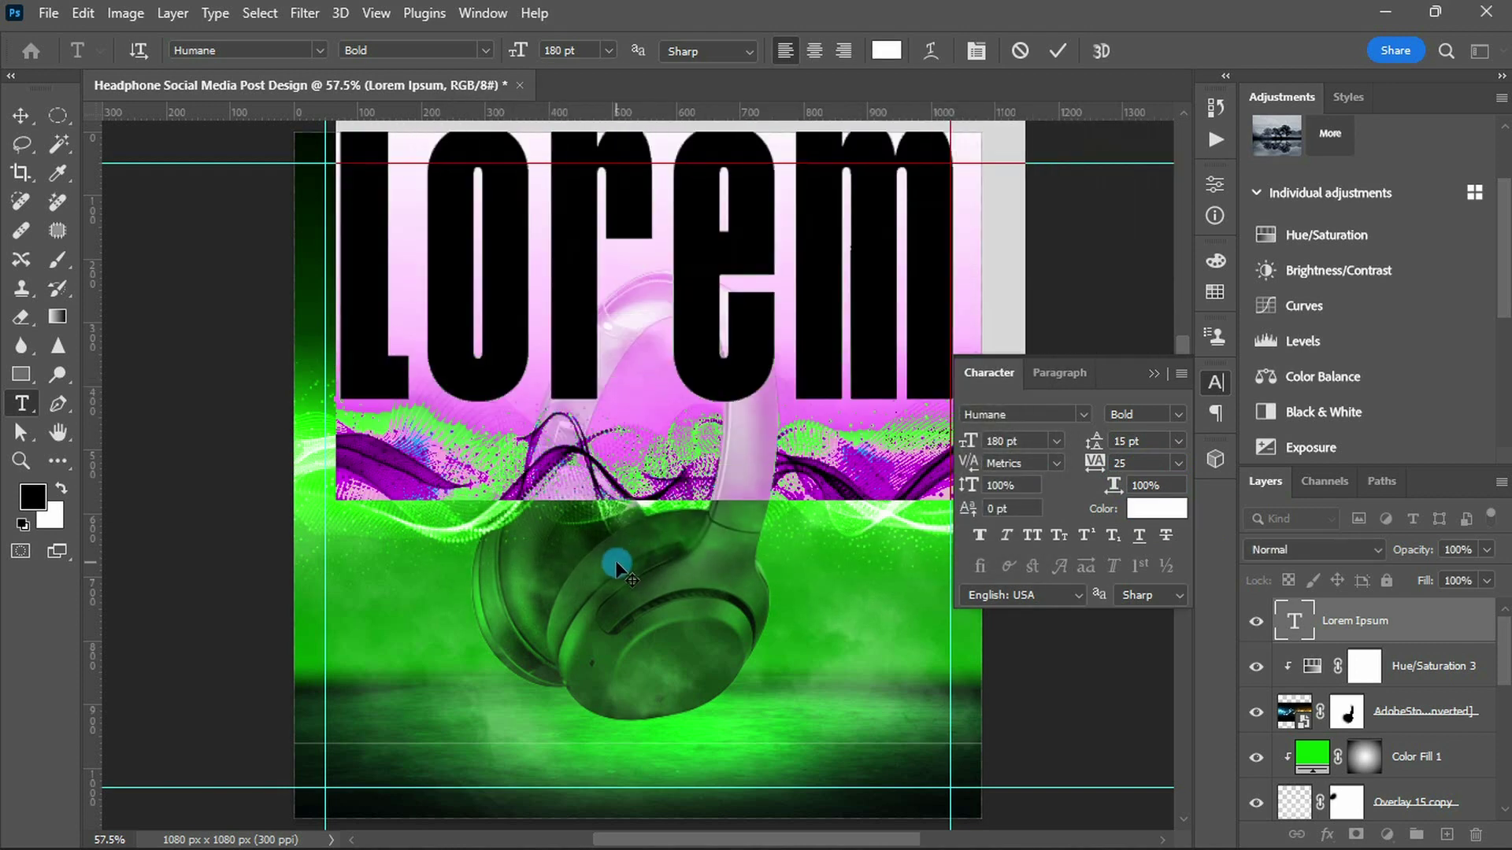
- Type BASS, commit it, and centre it horizontally on the canvas
{"action": "type", "text": "BASS"}
{"action": "key", "text": "ctrl+Return"}
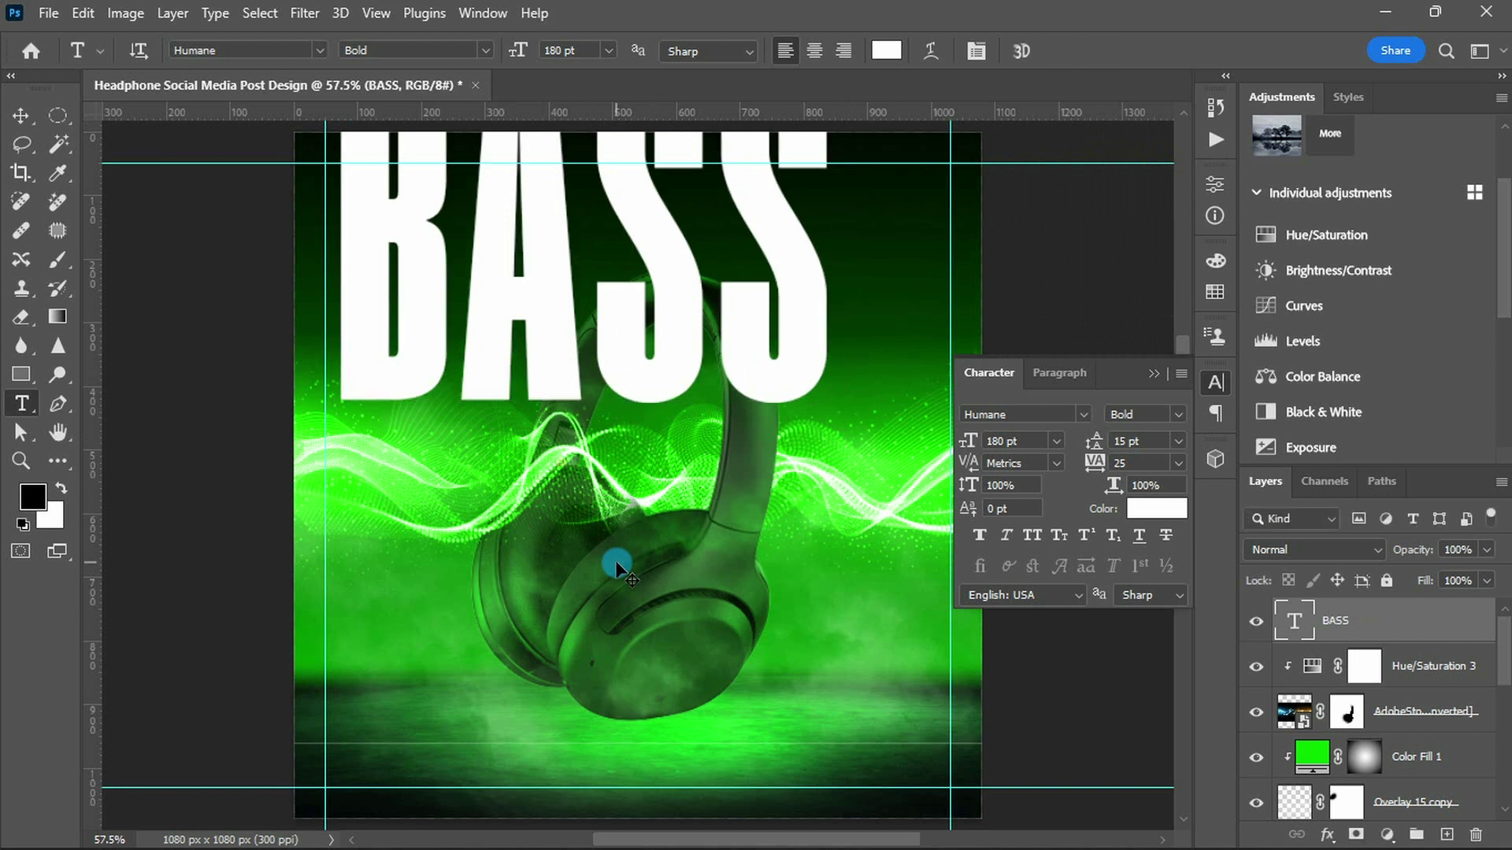
{"action": "key", "text": "v"}
{"action": "key", "text": "ctrl+a"}
{"action": "left_click", "coordinate": [505, 50]}
- Move BASS to the poster's vertical centre and drop its layer below Headphone
{"action": "key", "text": "ctrl+d"}
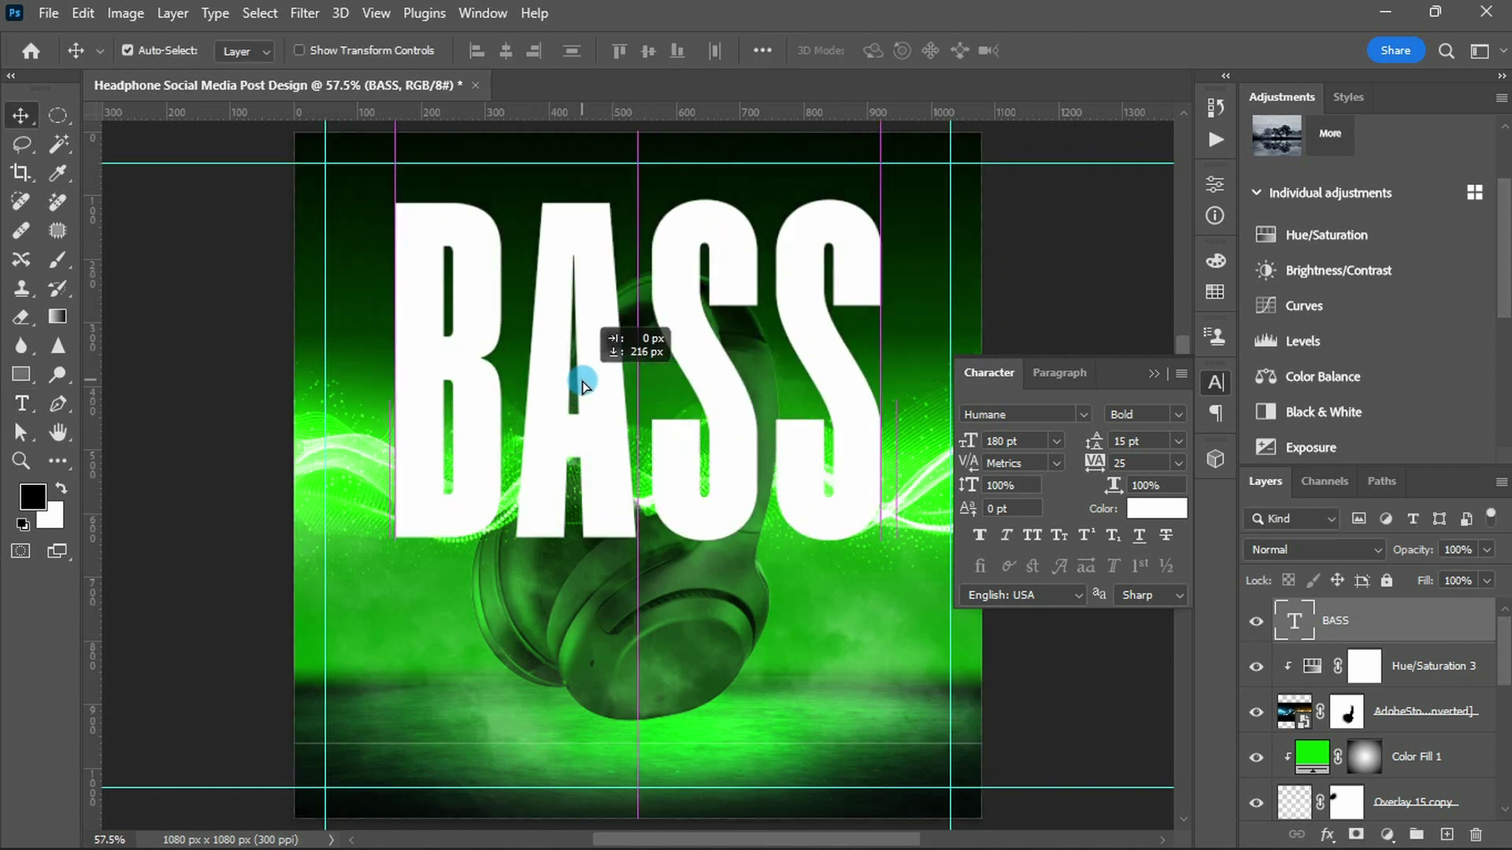
{"action": "left_click_drag", "start_coordinate": [579, 278], "coordinate": [587, 481]}
{"action": "left_click", "coordinate": [1288, 667], "text": "alt"}
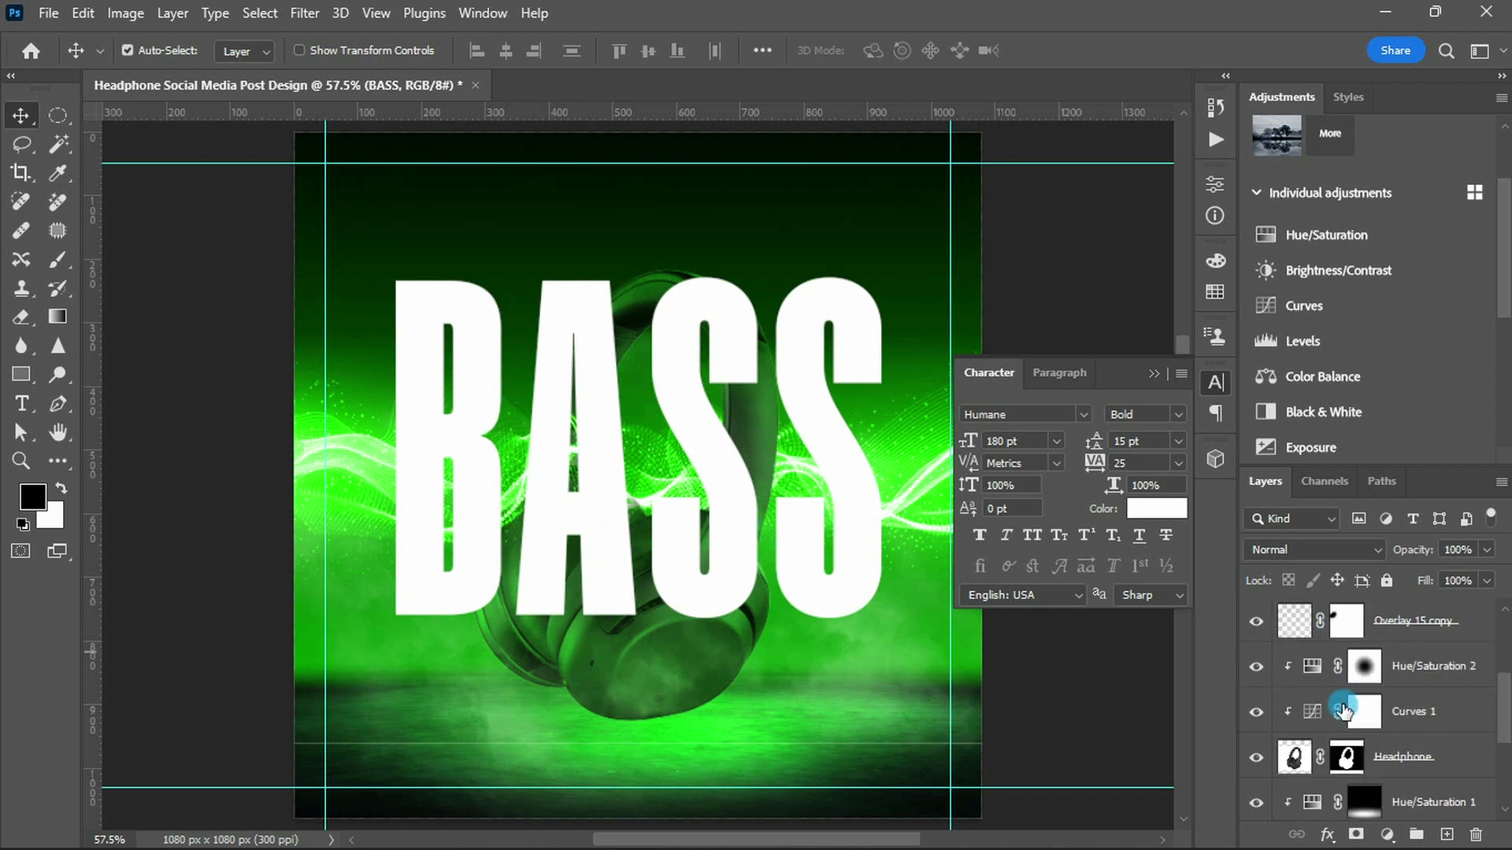
{"action": "left_click_drag", "start_coordinate": [1350, 628], "coordinate": [1378, 829]}
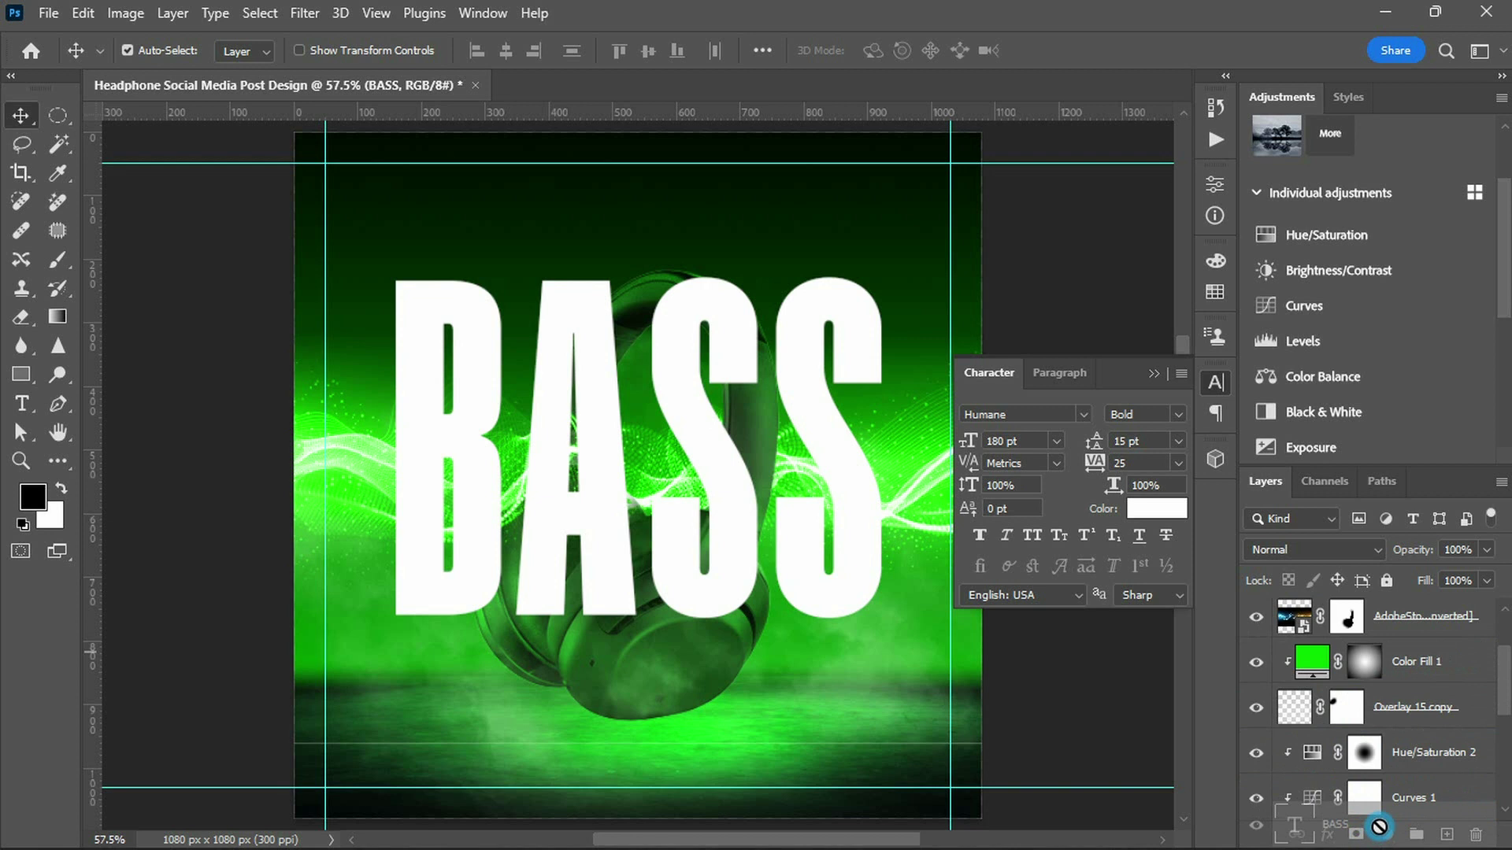
{"action": "left_click_drag", "start_coordinate": [1378, 828], "coordinate": [1376, 741]}
{"action": "left_click", "coordinate": [1347, 662]}
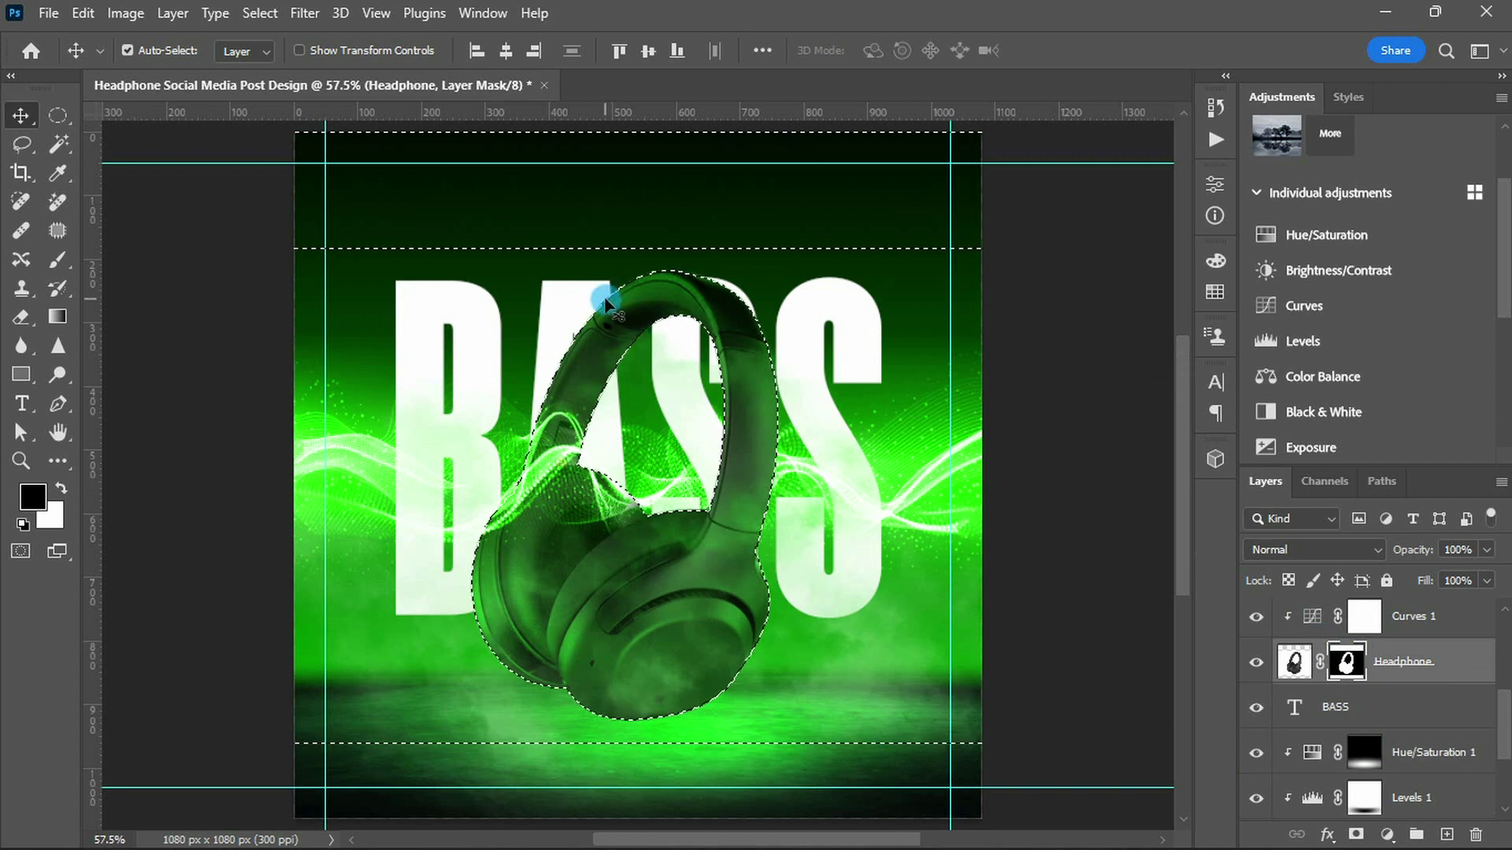
{"action": "key", "text": "l"}
{"action": "key", "text": "shift+l"}
{"action": "left_click", "coordinate": [277, 261]}
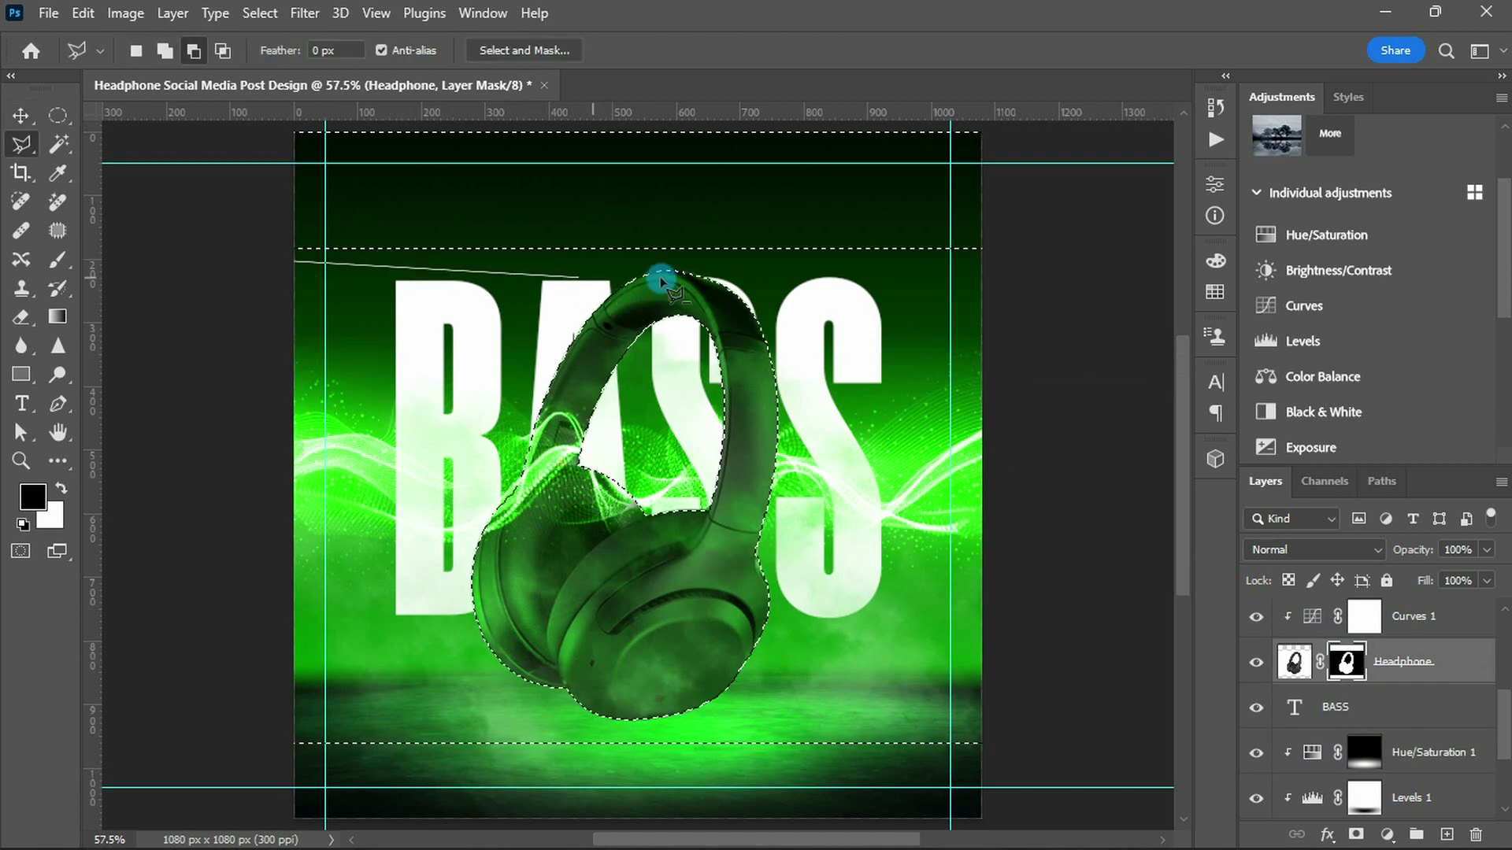
{"action": "left_click", "coordinate": [990, 260]}
{"action": "left_click", "coordinate": [980, 130]}
{"action": "left_click", "coordinate": [271, 131]}
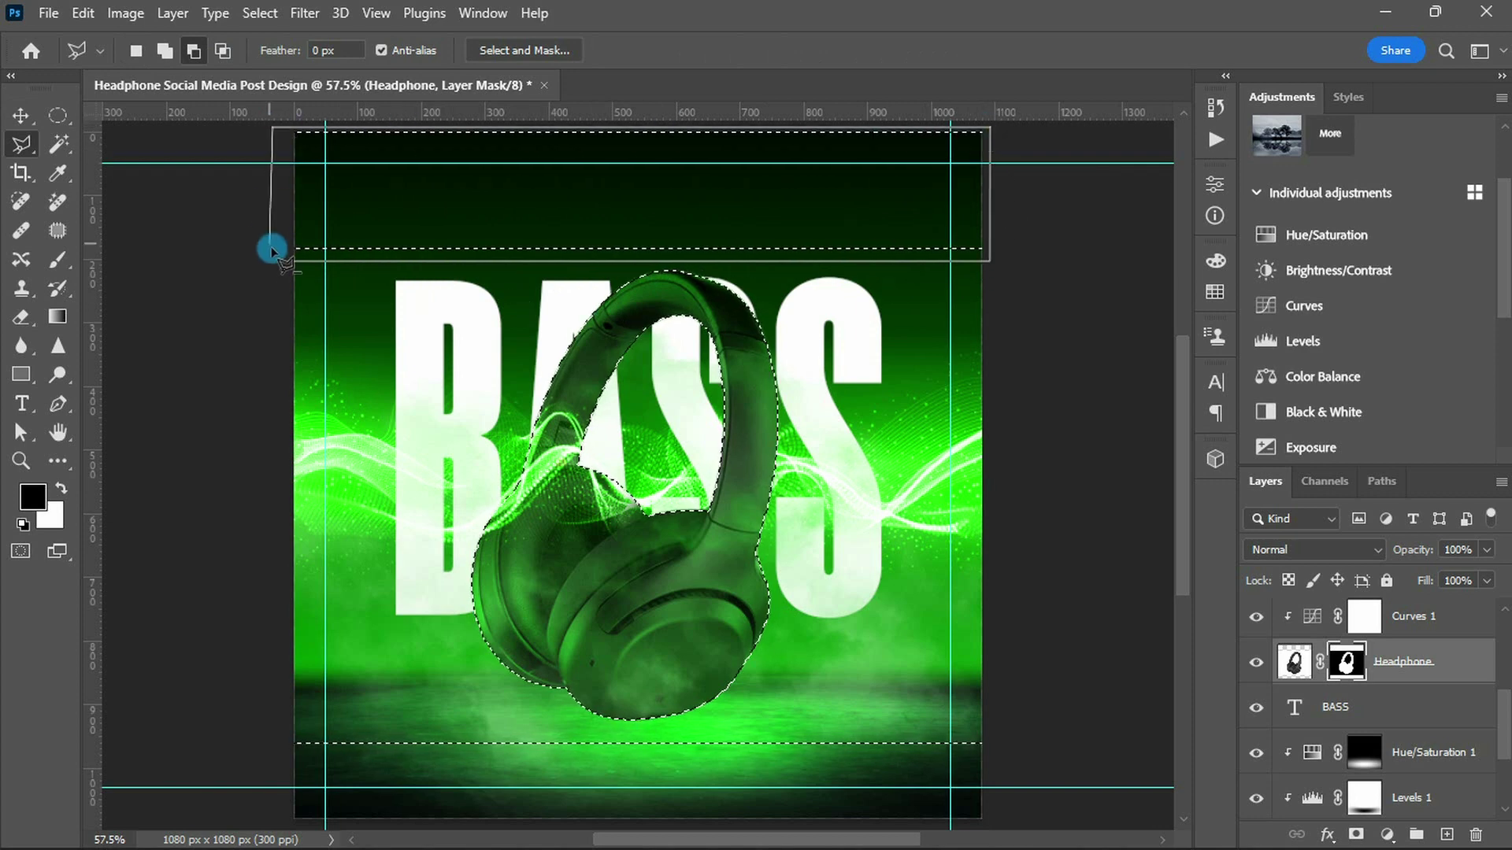
{"action": "left_click", "coordinate": [279, 260]}
{"action": "left_click", "coordinate": [995, 735], "text": "alt"}
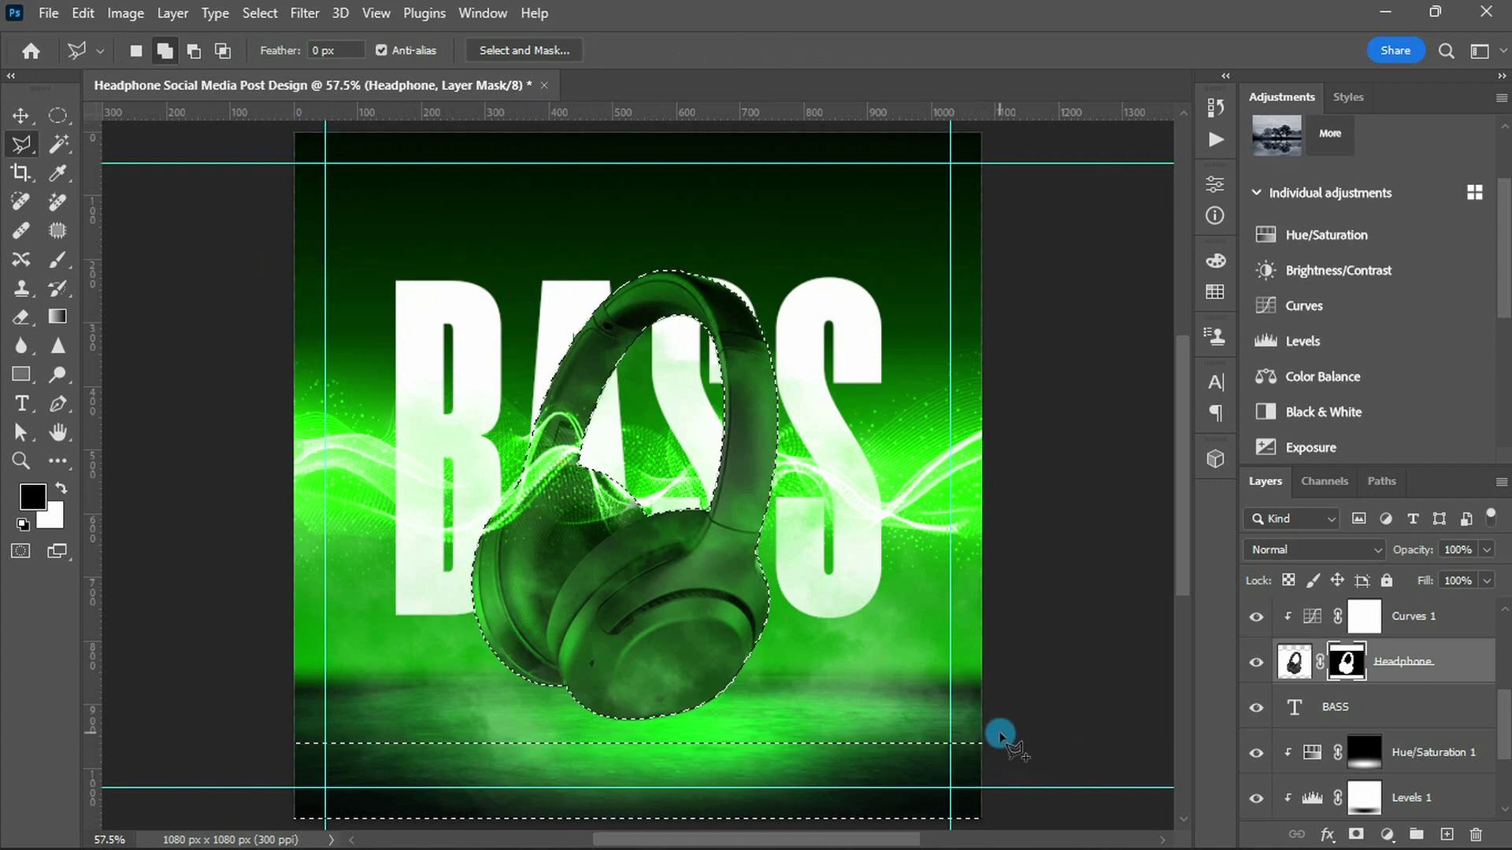
{"action": "left_click", "coordinate": [271, 822]}
{"action": "scroll", "coordinate": [276, 823], "scroll_direction": "down", "scroll_amount": 5}
{"action": "left_click", "coordinate": [990, 235]}
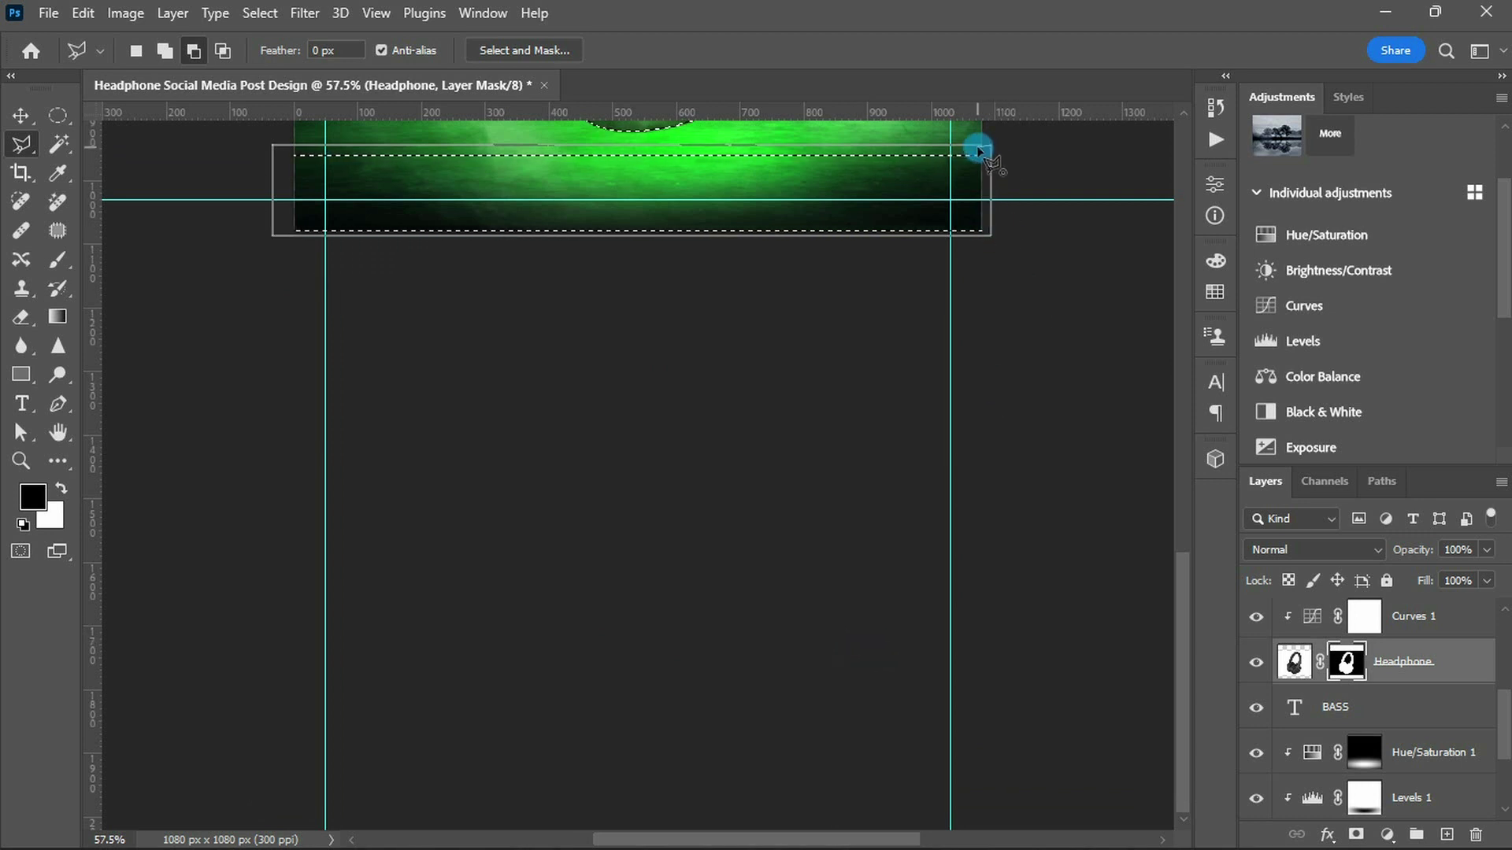
{"action": "left_click", "coordinate": [982, 148]}
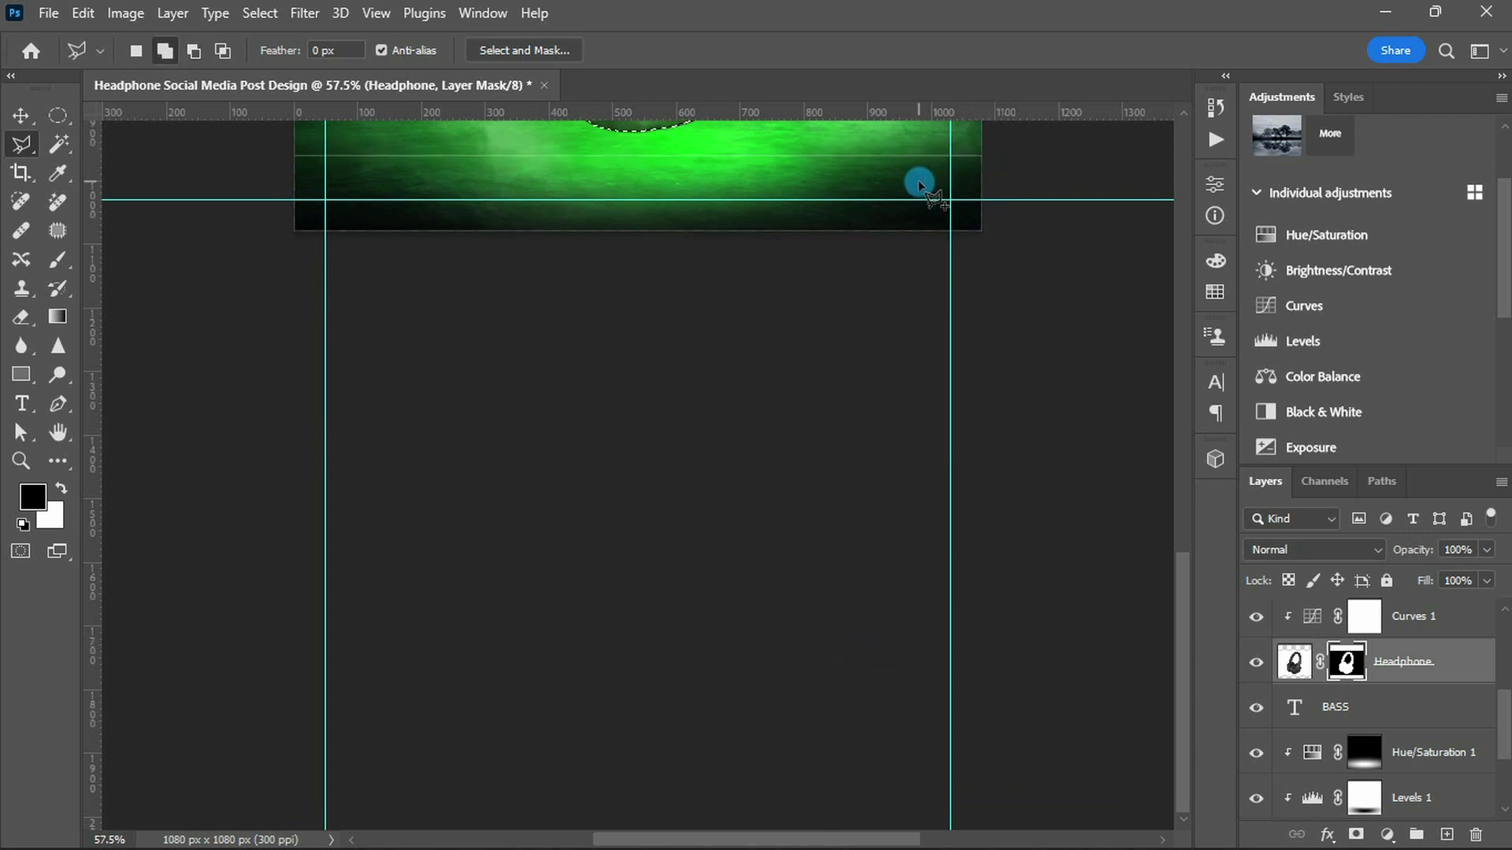
{"action": "scroll", "coordinate": [919, 186], "scroll_direction": "up", "scroll_amount": 5}
{"action": "right_click", "coordinate": [753, 422]}
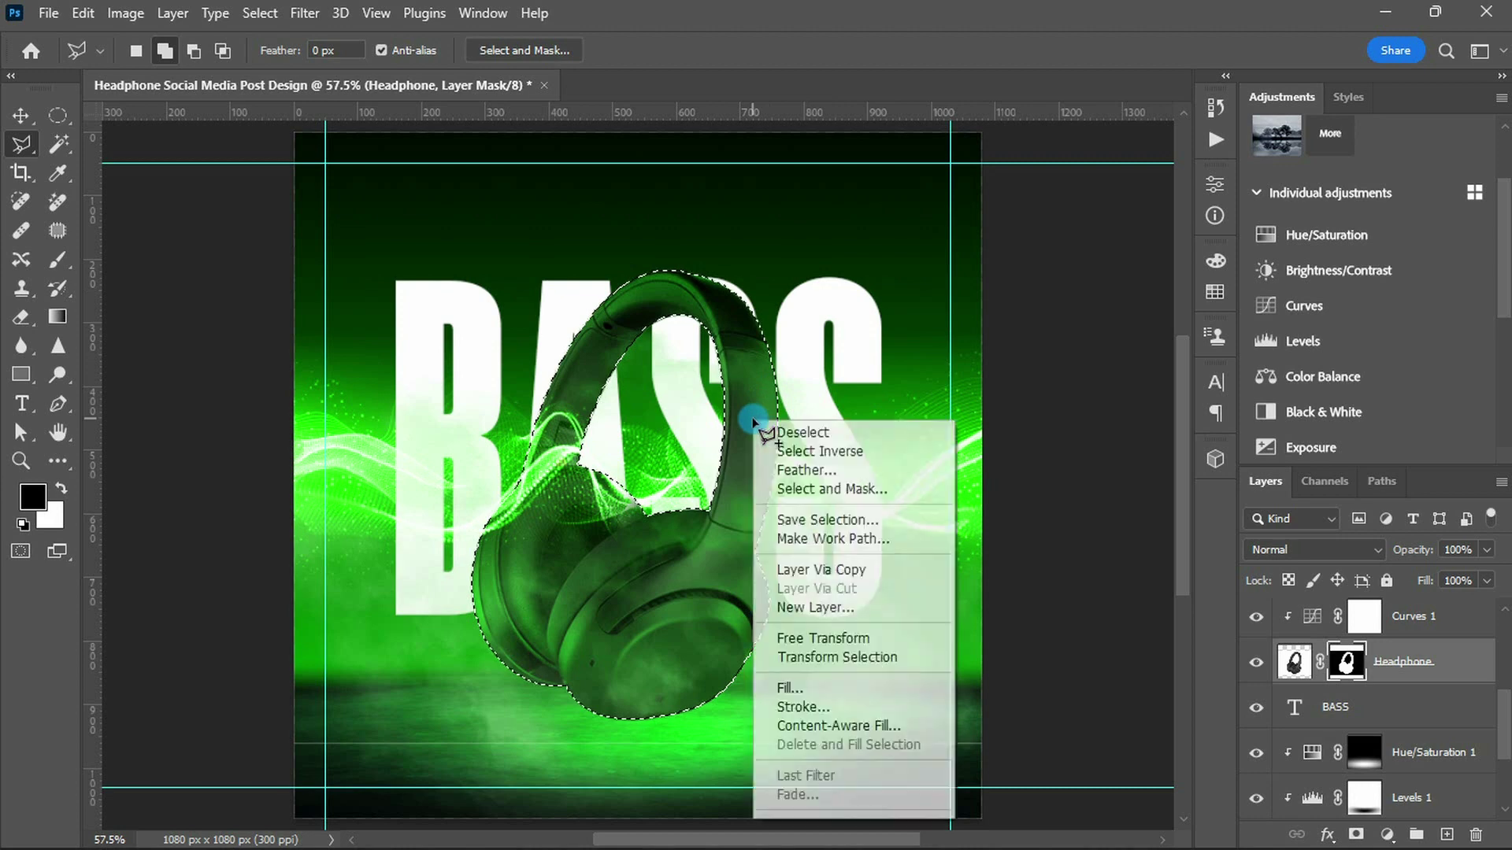
{"action": "left_click", "coordinate": [787, 452]}
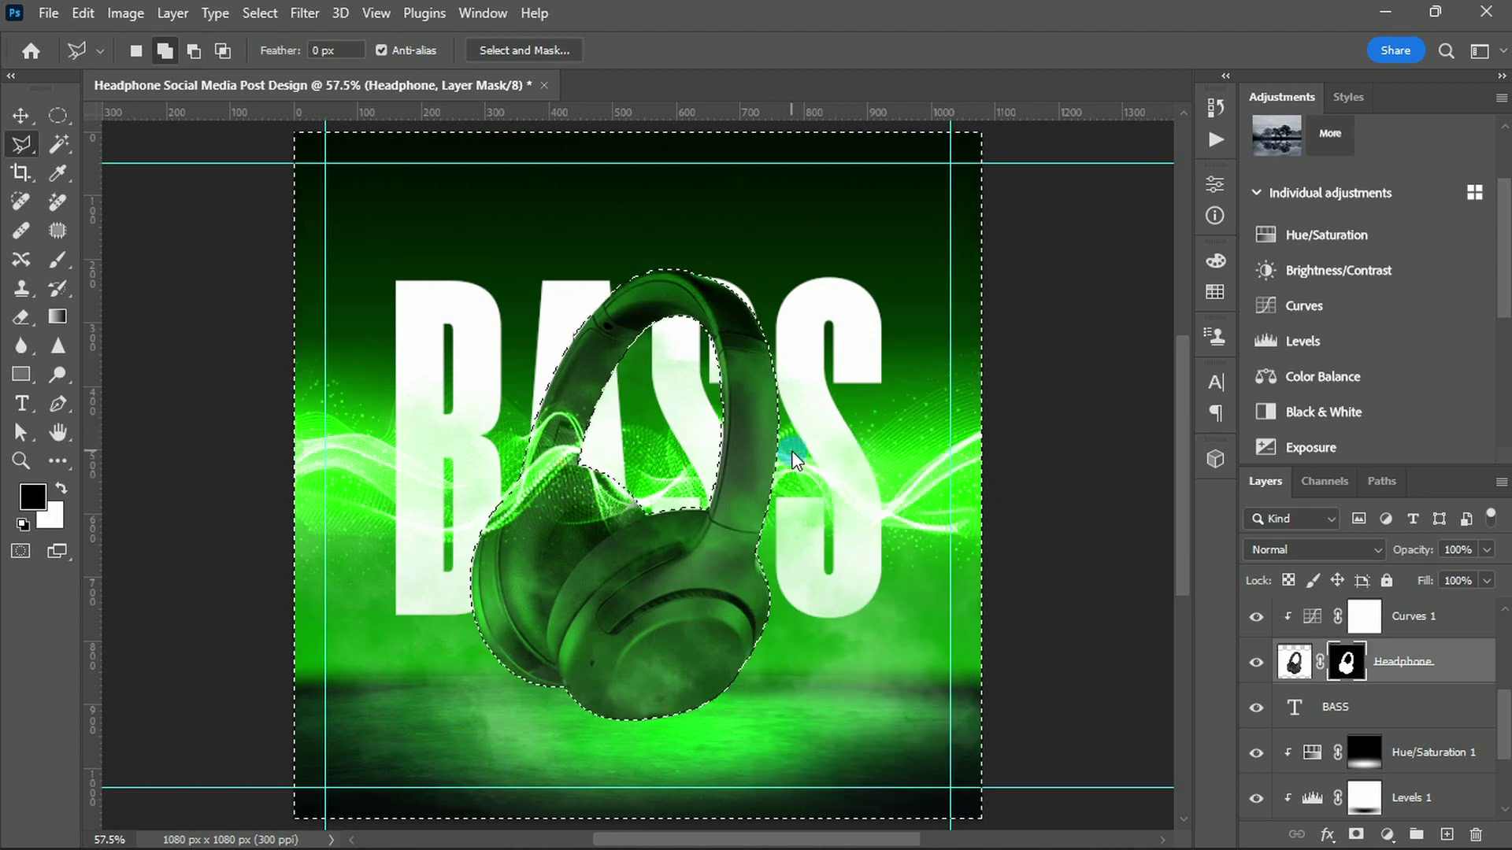
{"action": "key", "text": "ctrl+d"}
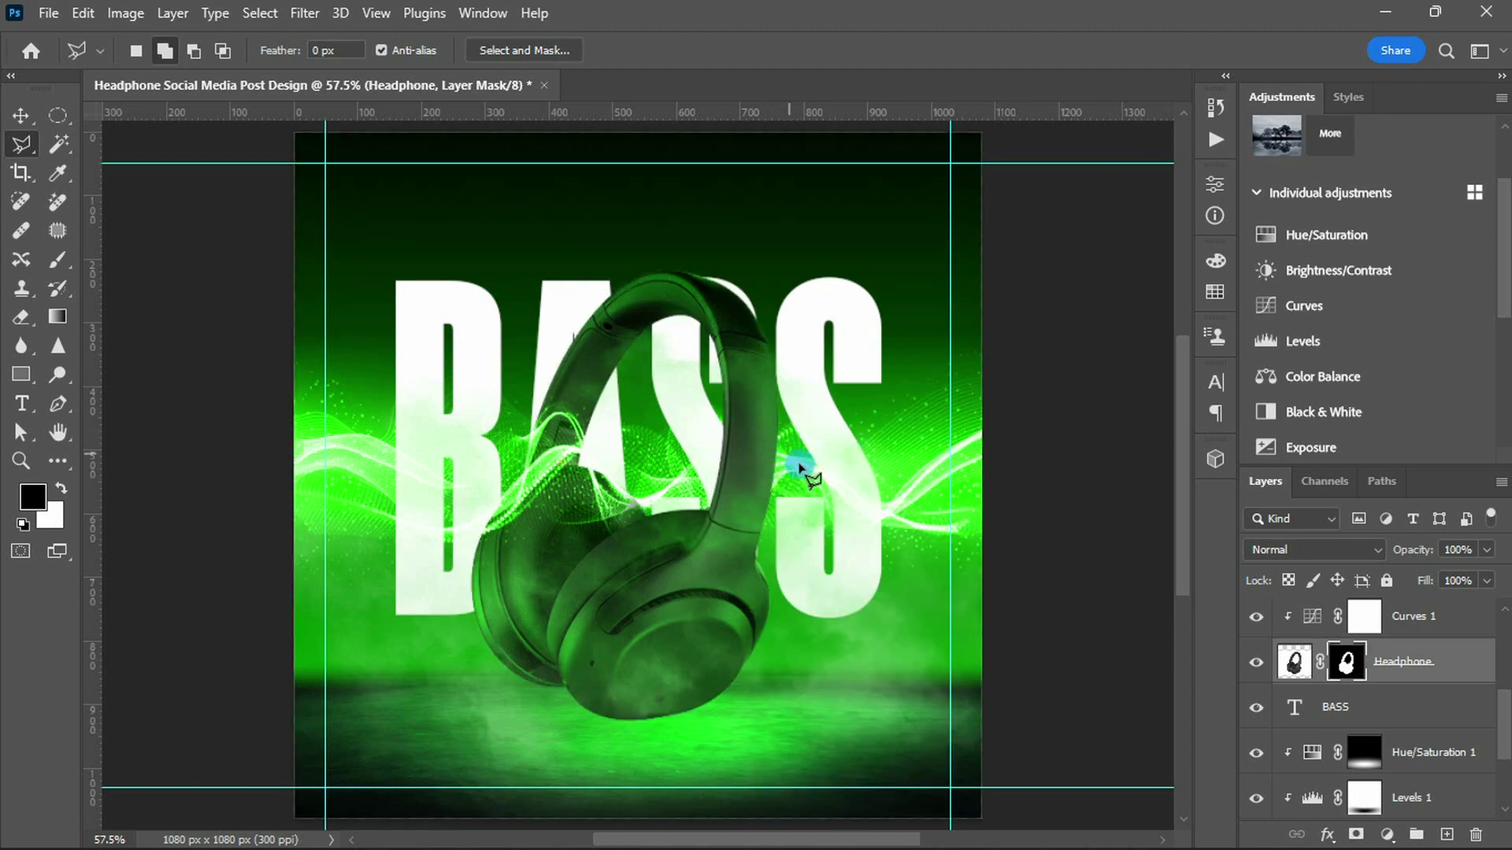
{"action": "left_click", "coordinate": [1336, 703]}
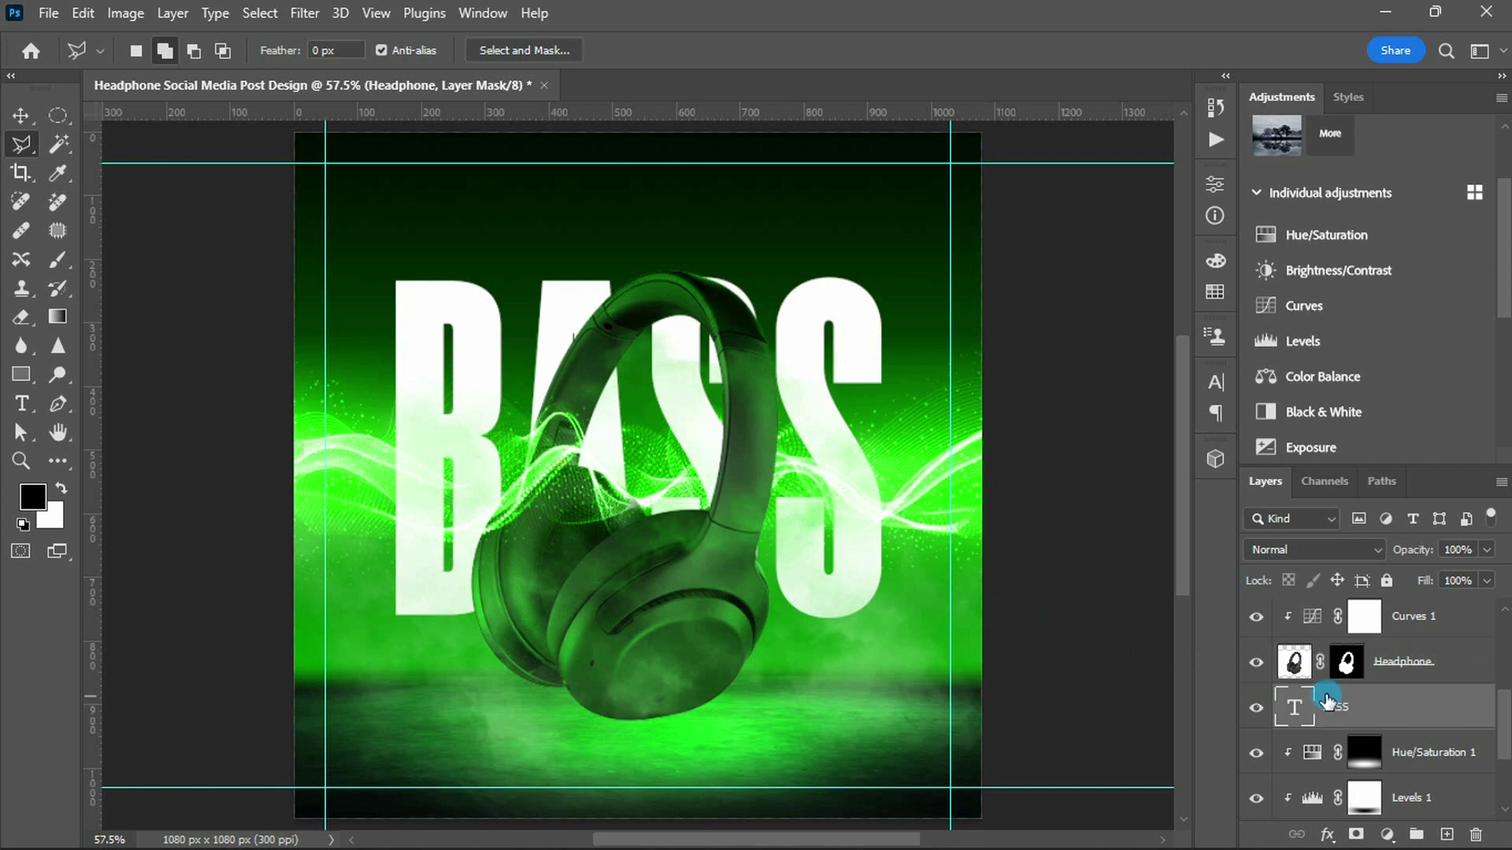
- Give BASS a Hard Light gradient overlay with the green stop moved to 45%
{"action": "key", "text": "v"}
{"action": "left_click", "coordinate": [1330, 836]}
{"action": "left_click", "coordinate": [1329, 786]}
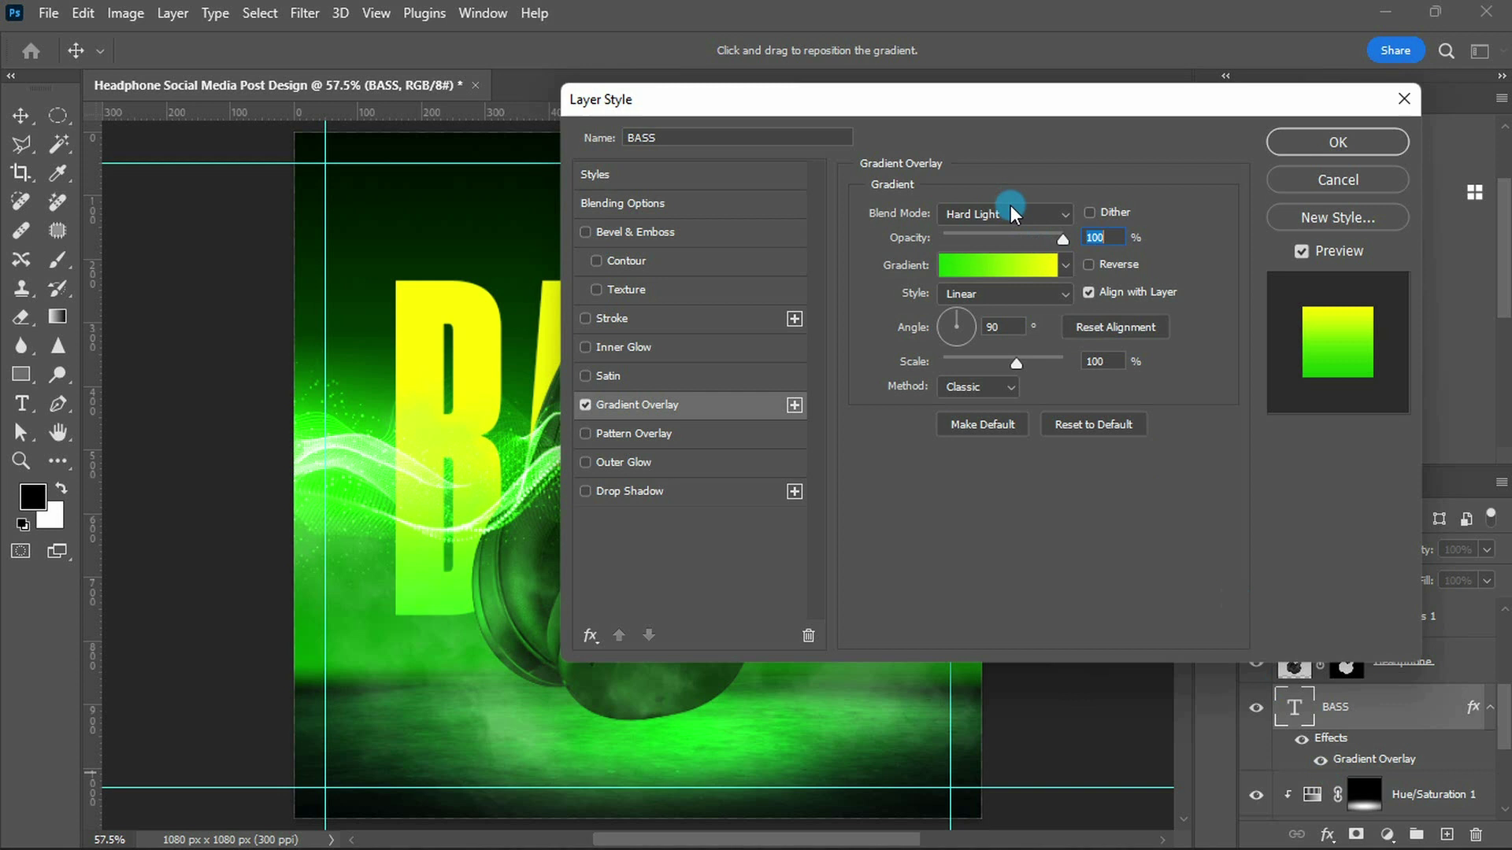
{"action": "left_click", "coordinate": [1028, 268]}
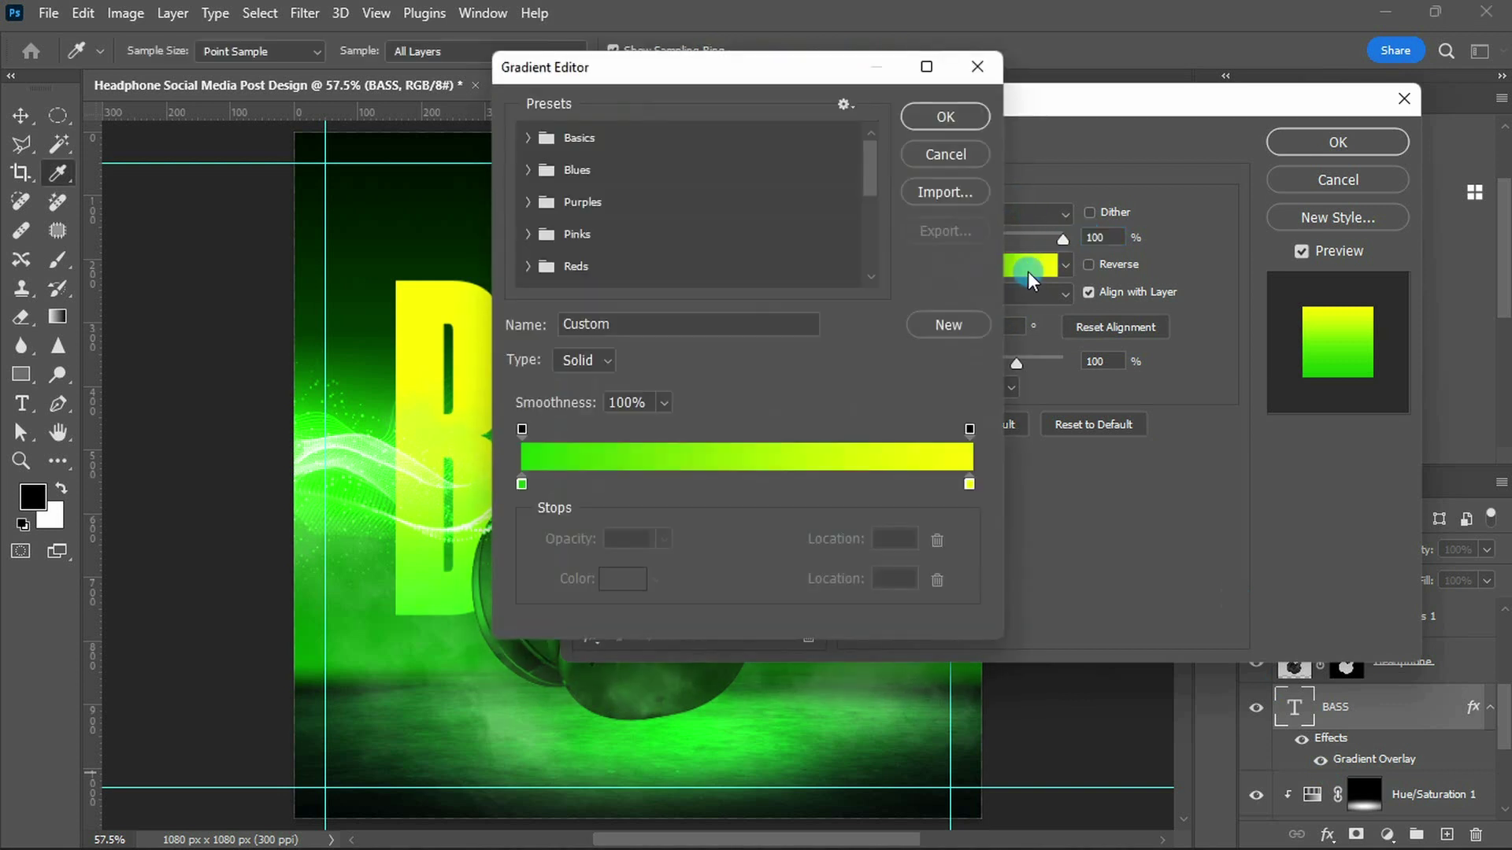
{"action": "left_click", "coordinate": [521, 484]}
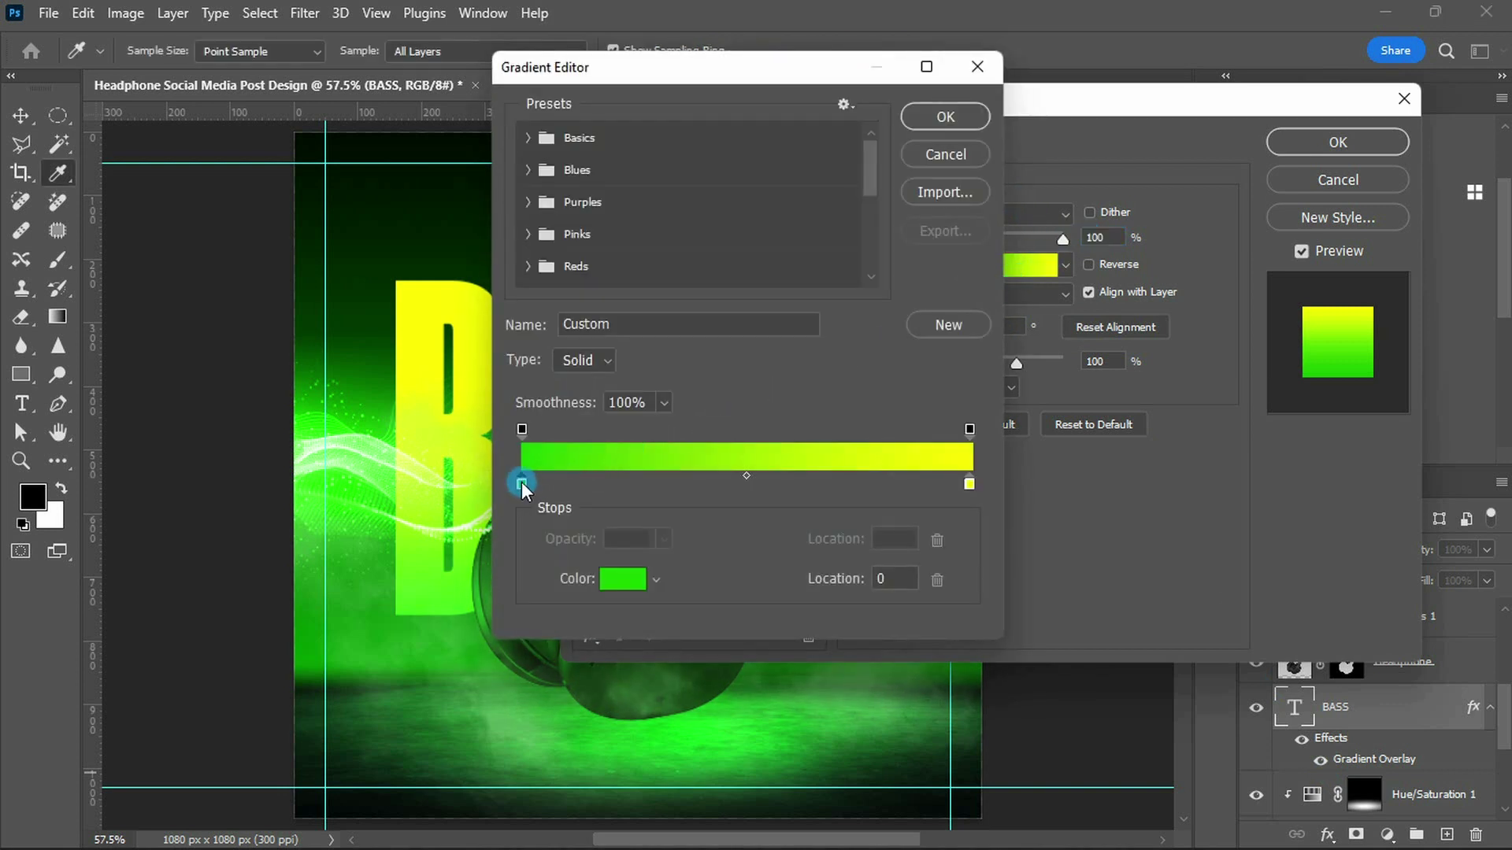
{"action": "double_click", "coordinate": [883, 579]}
{"action": "type", "text": "45"}
{"action": "key", "text": "Return"}
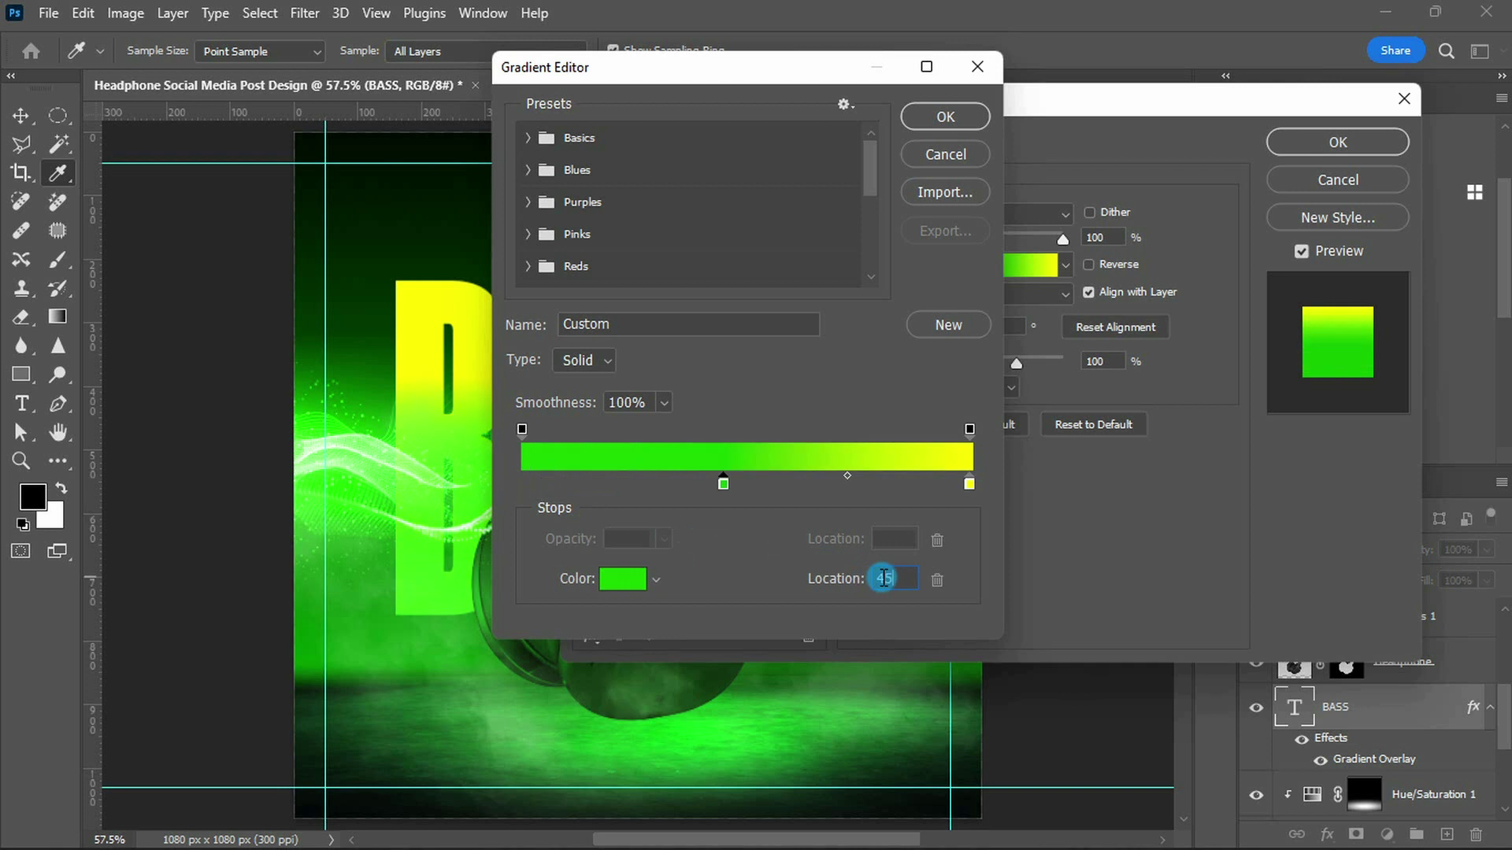
{"action": "key", "text": "Return"}
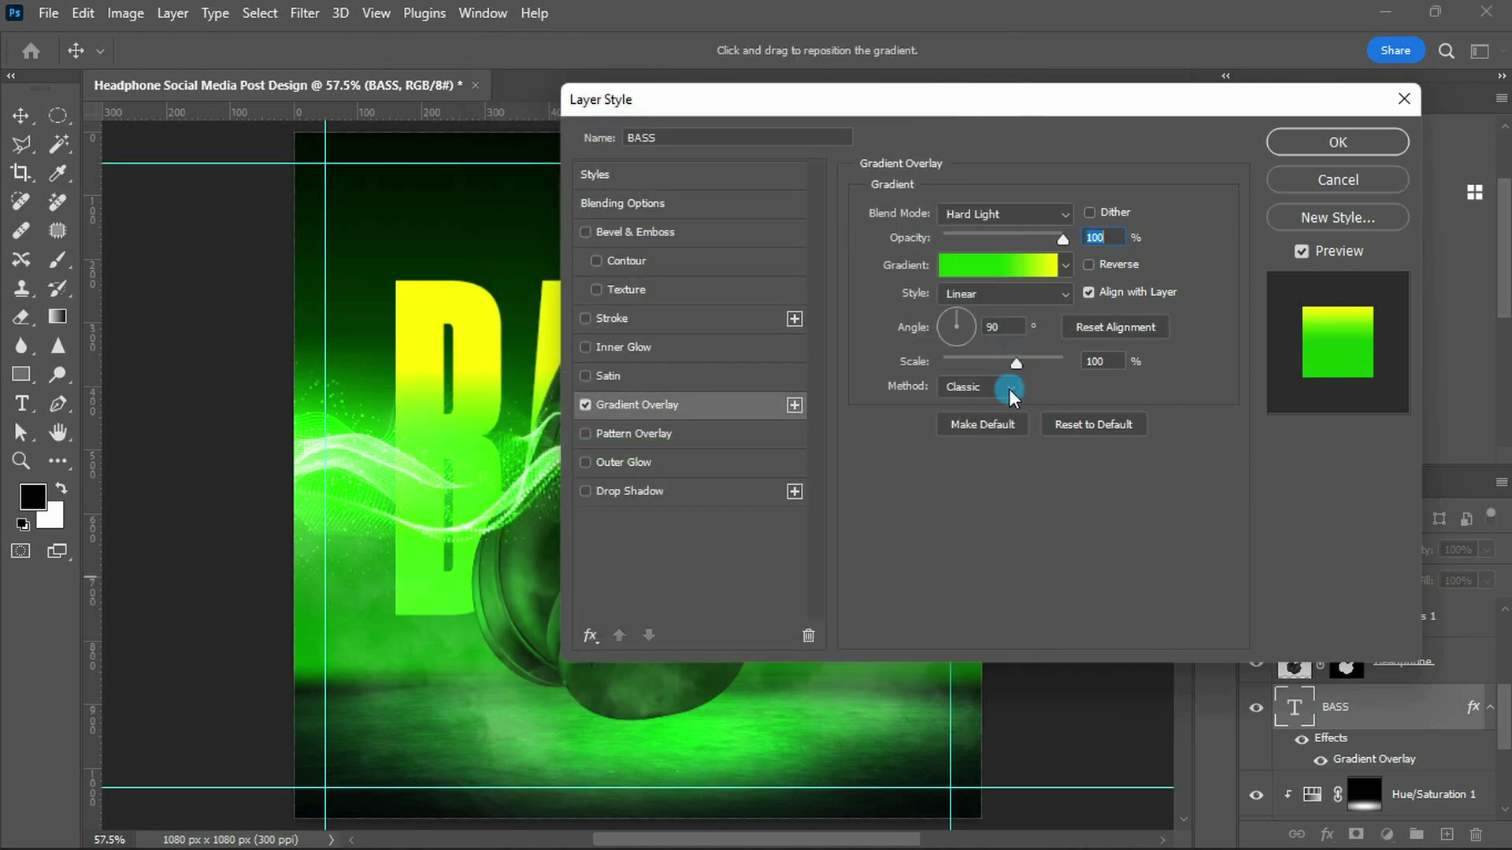
- Add a green outer glow at 75% opacity and apply the effects
{"action": "left_click", "coordinate": [693, 463]}
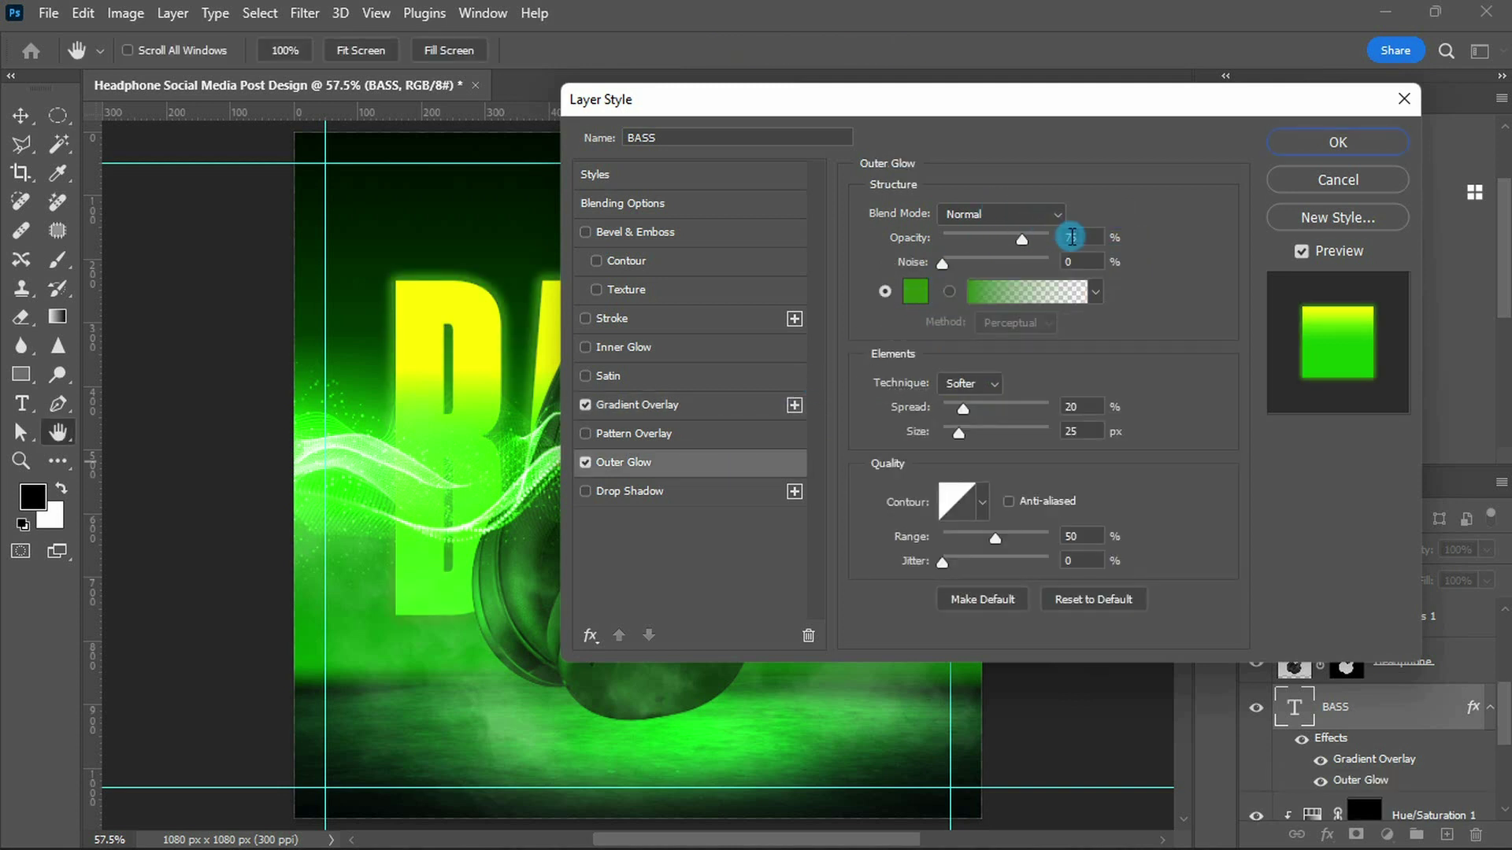
{"action": "left_click", "coordinate": [912, 295]}
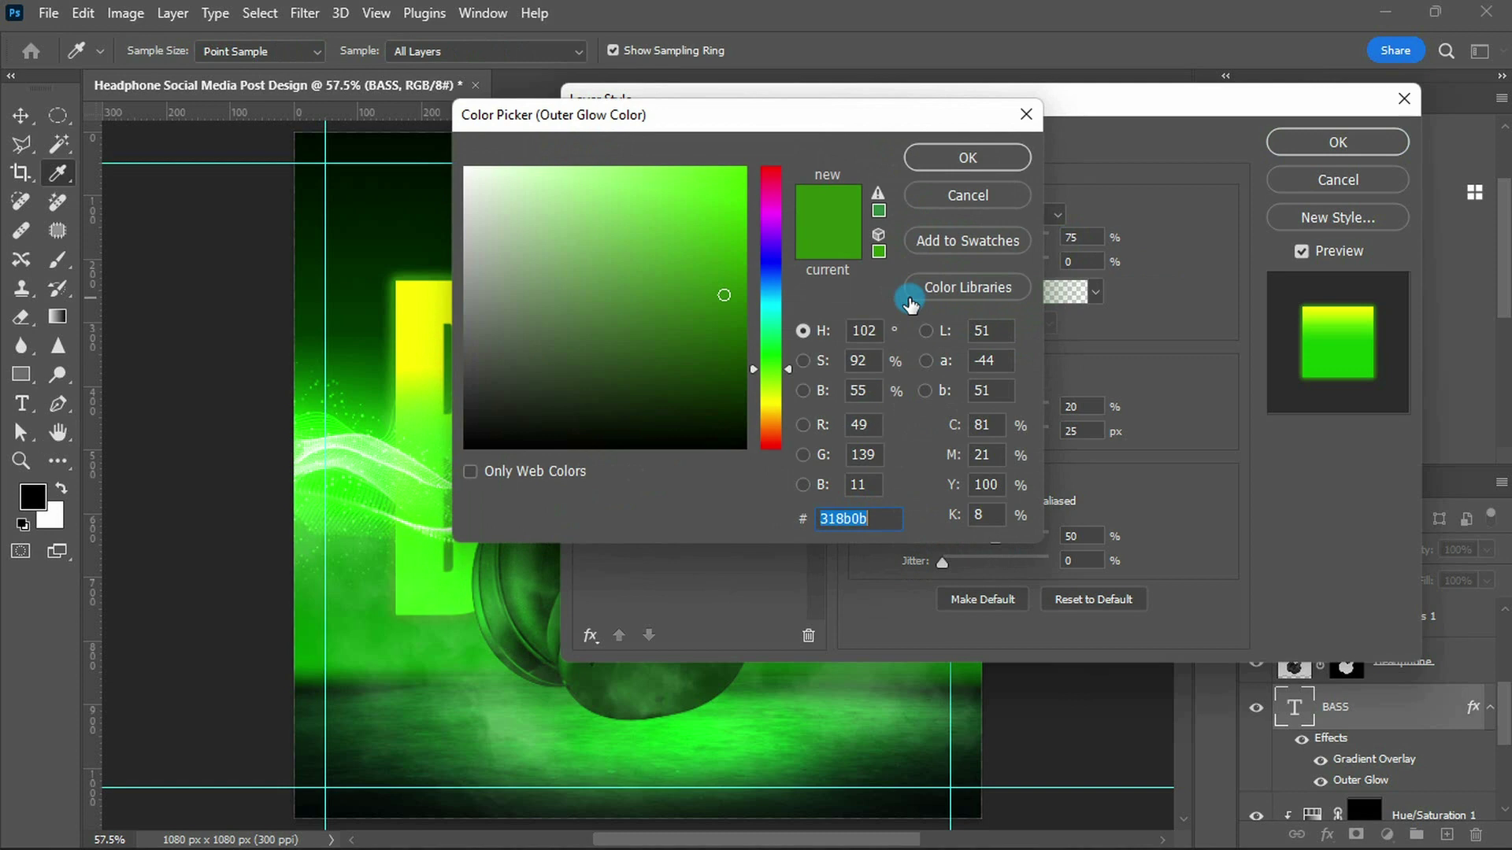
{"action": "key", "text": "Return"}
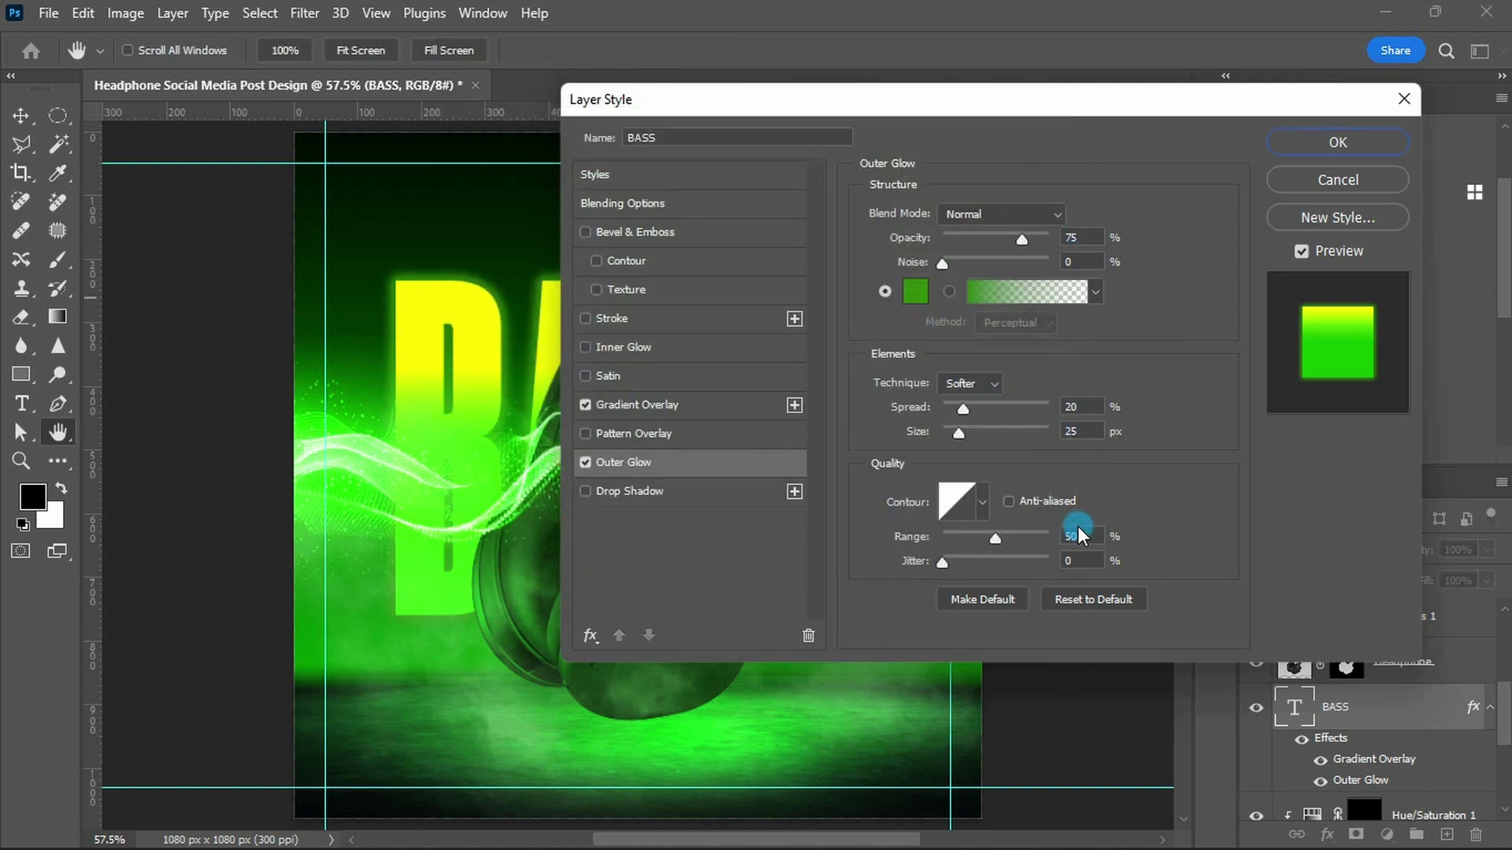
{"action": "key", "text": "Return"}
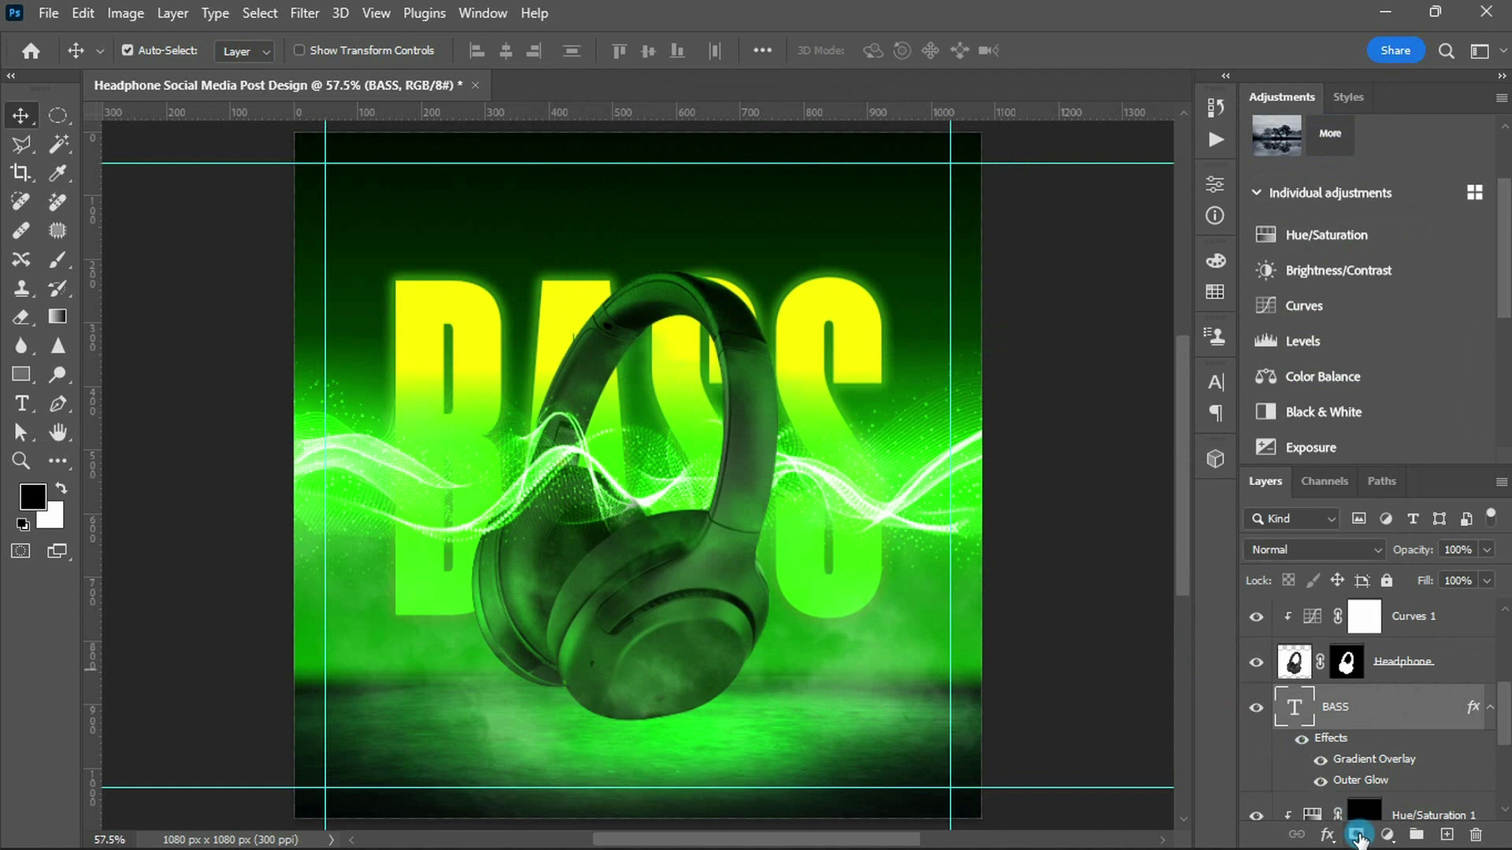
- Mask BASS with a top-to-bottom linear gradient so its lower half fades out
{"action": "left_click", "coordinate": [1357, 837]}
{"action": "key", "text": "g"}
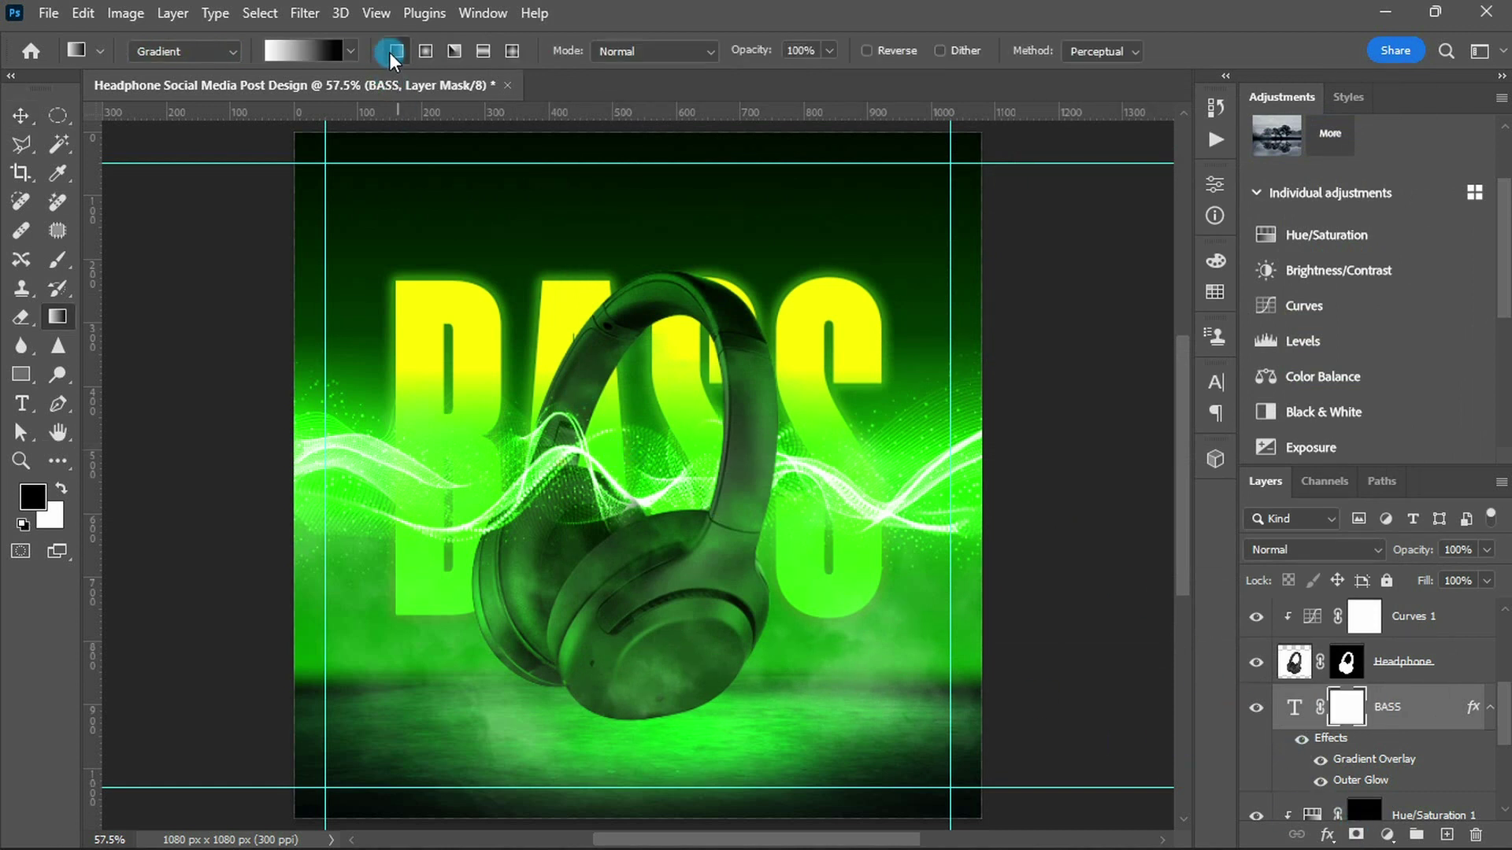
{"action": "left_click", "coordinate": [396, 51]}
{"action": "left_click_drag", "start_coordinate": [638, 135], "coordinate": [638, 701]}
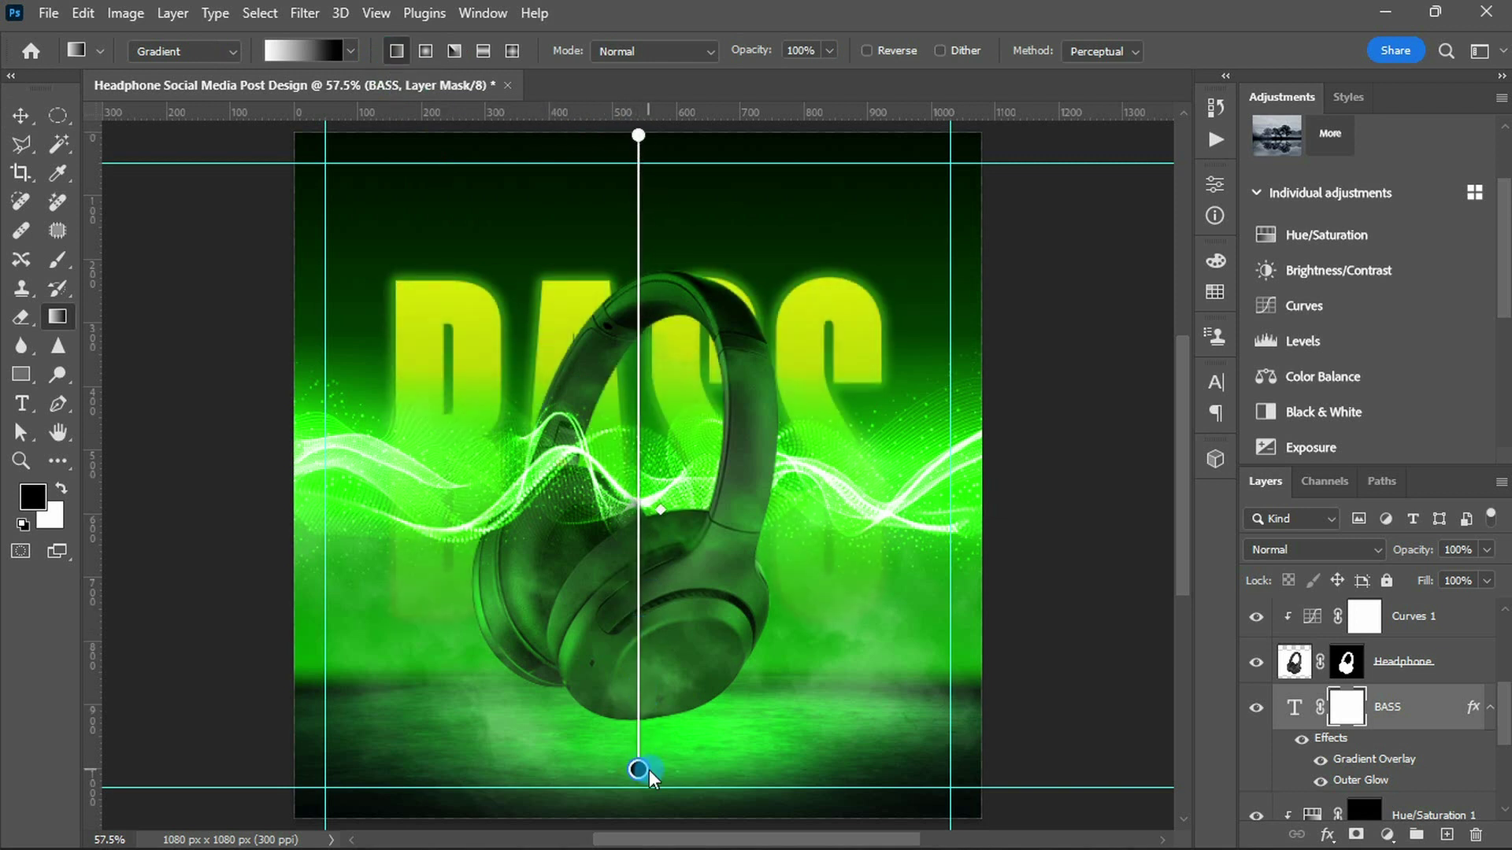
{"action": "key", "text": "v"}
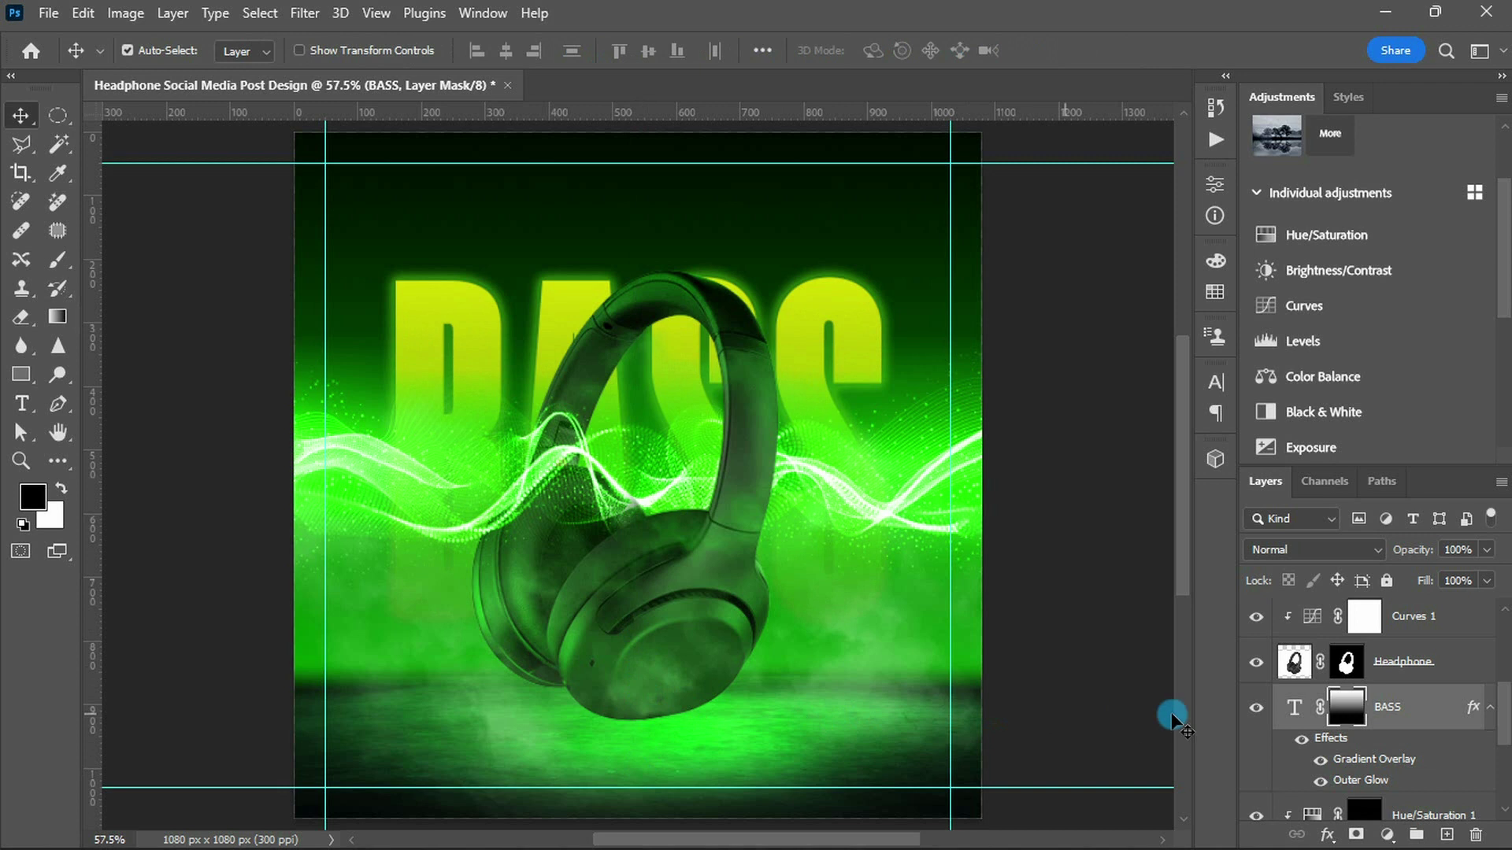
{"action": "scroll", "coordinate": [1333, 718], "scroll_direction": "up", "scroll_amount": 5}
{"action": "left_click", "coordinate": [1329, 630]}
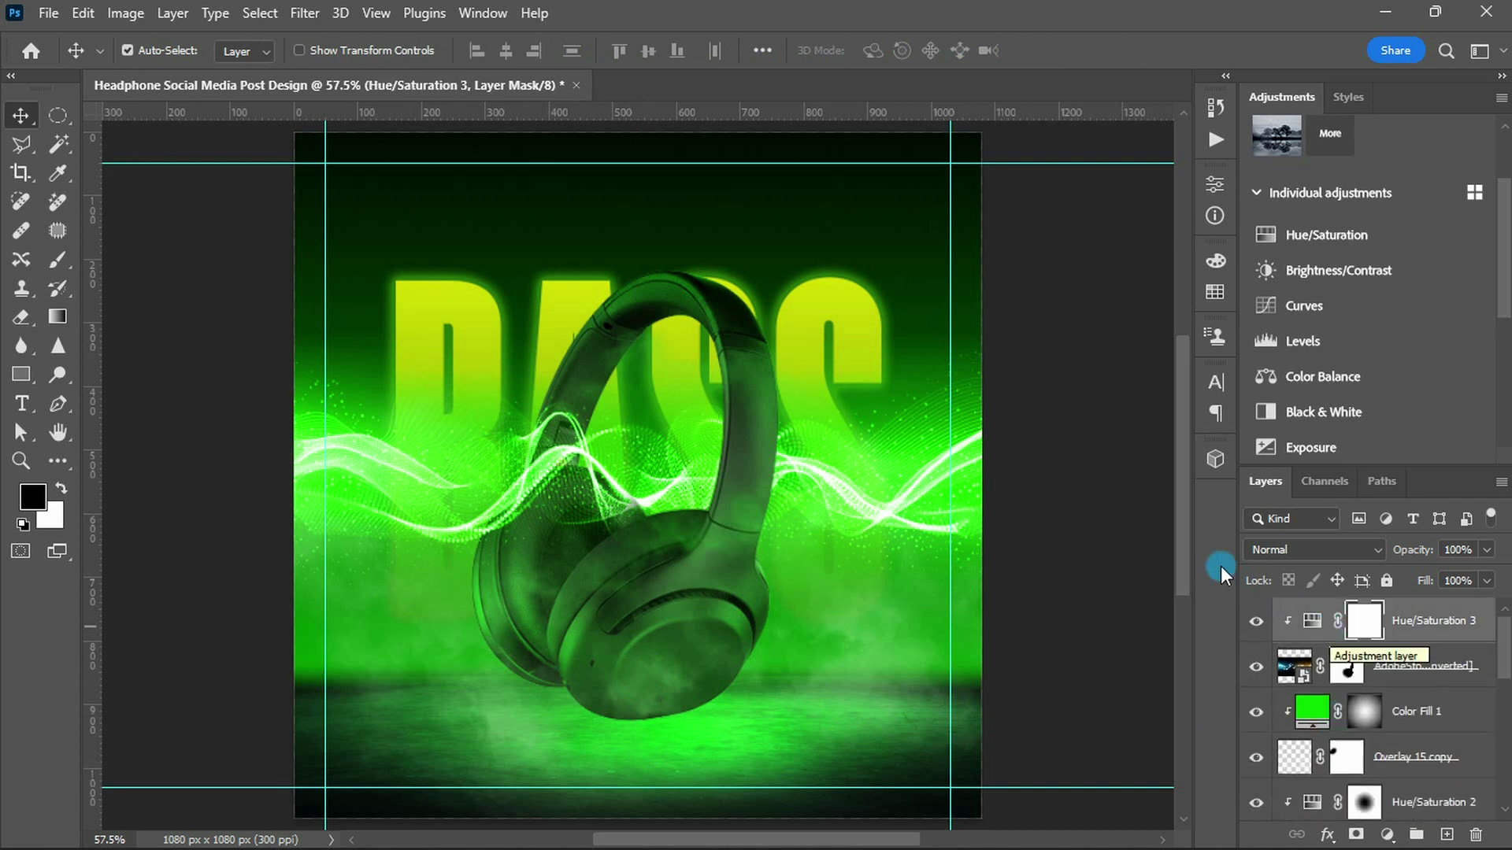
- Start a text layer at the top-left in Akrobat Black
{"action": "key", "text": "t"}
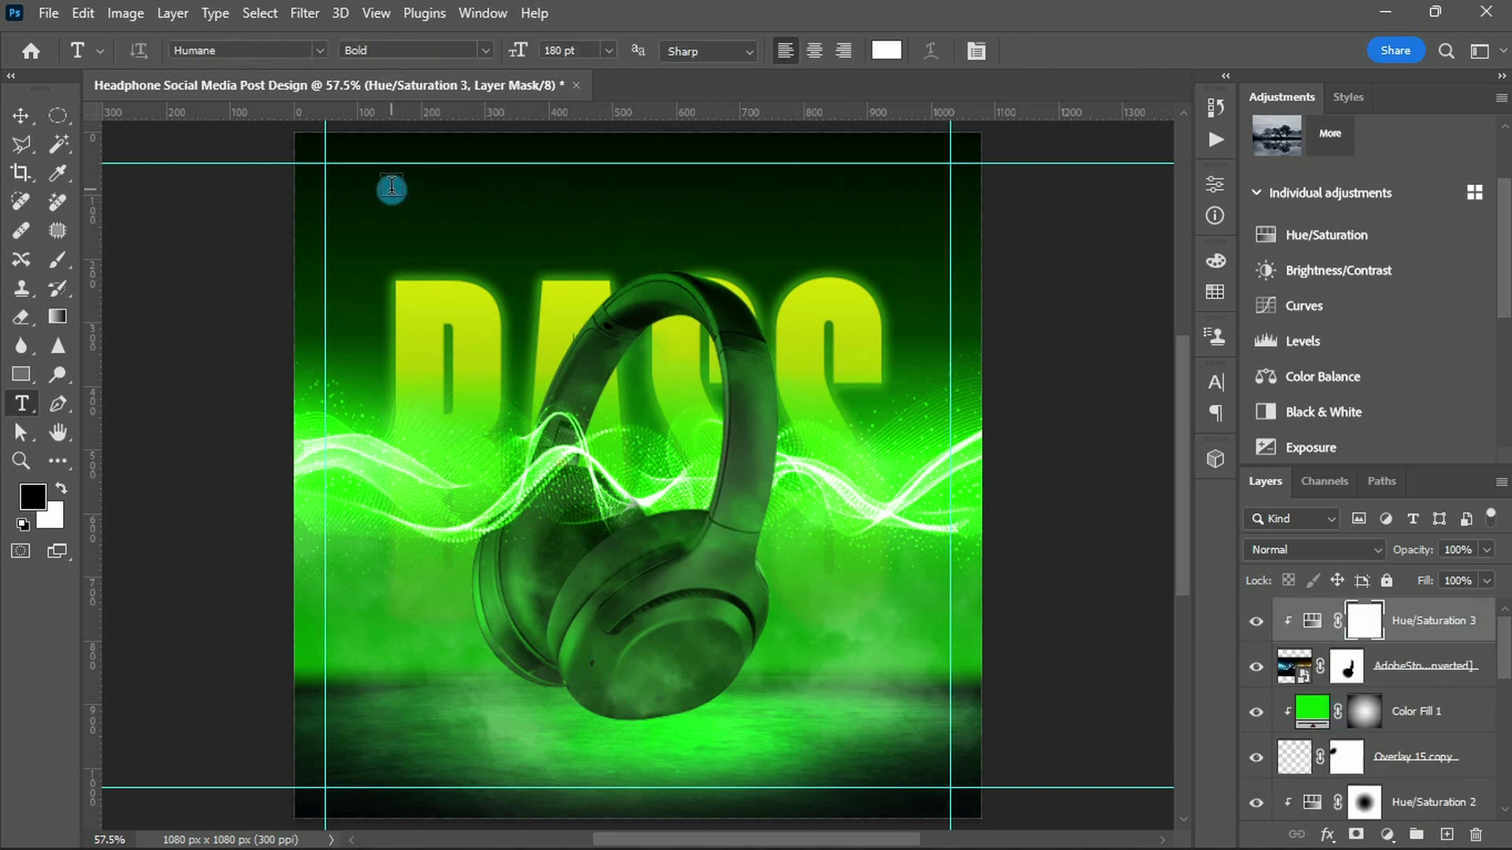
{"action": "left_click", "coordinate": [391, 188]}
{"action": "left_click", "coordinate": [1214, 384]}
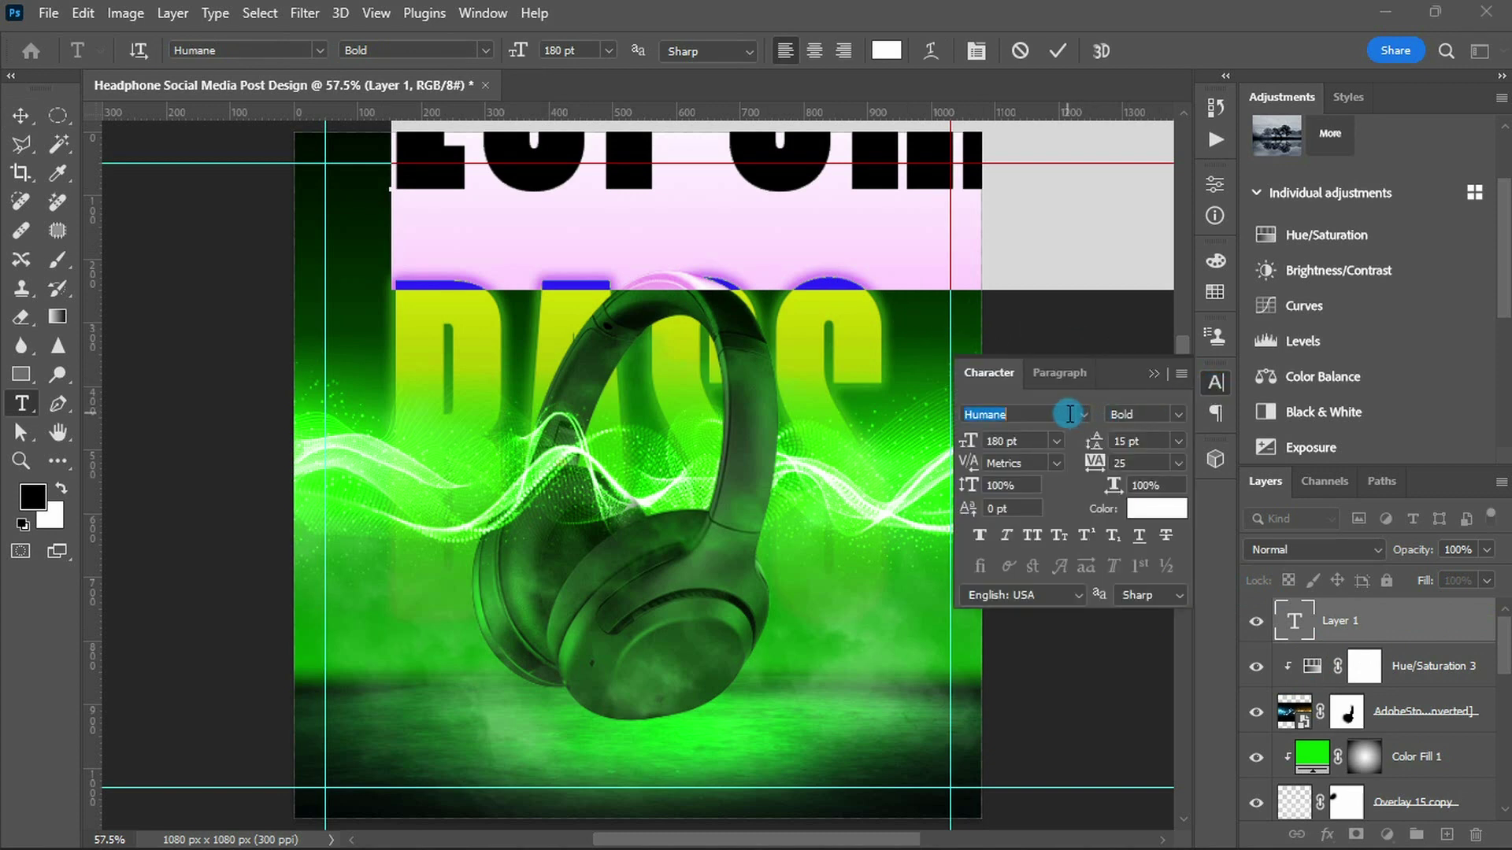
{"action": "type", "text": "Akr"}
{"action": "key", "text": "Return"}
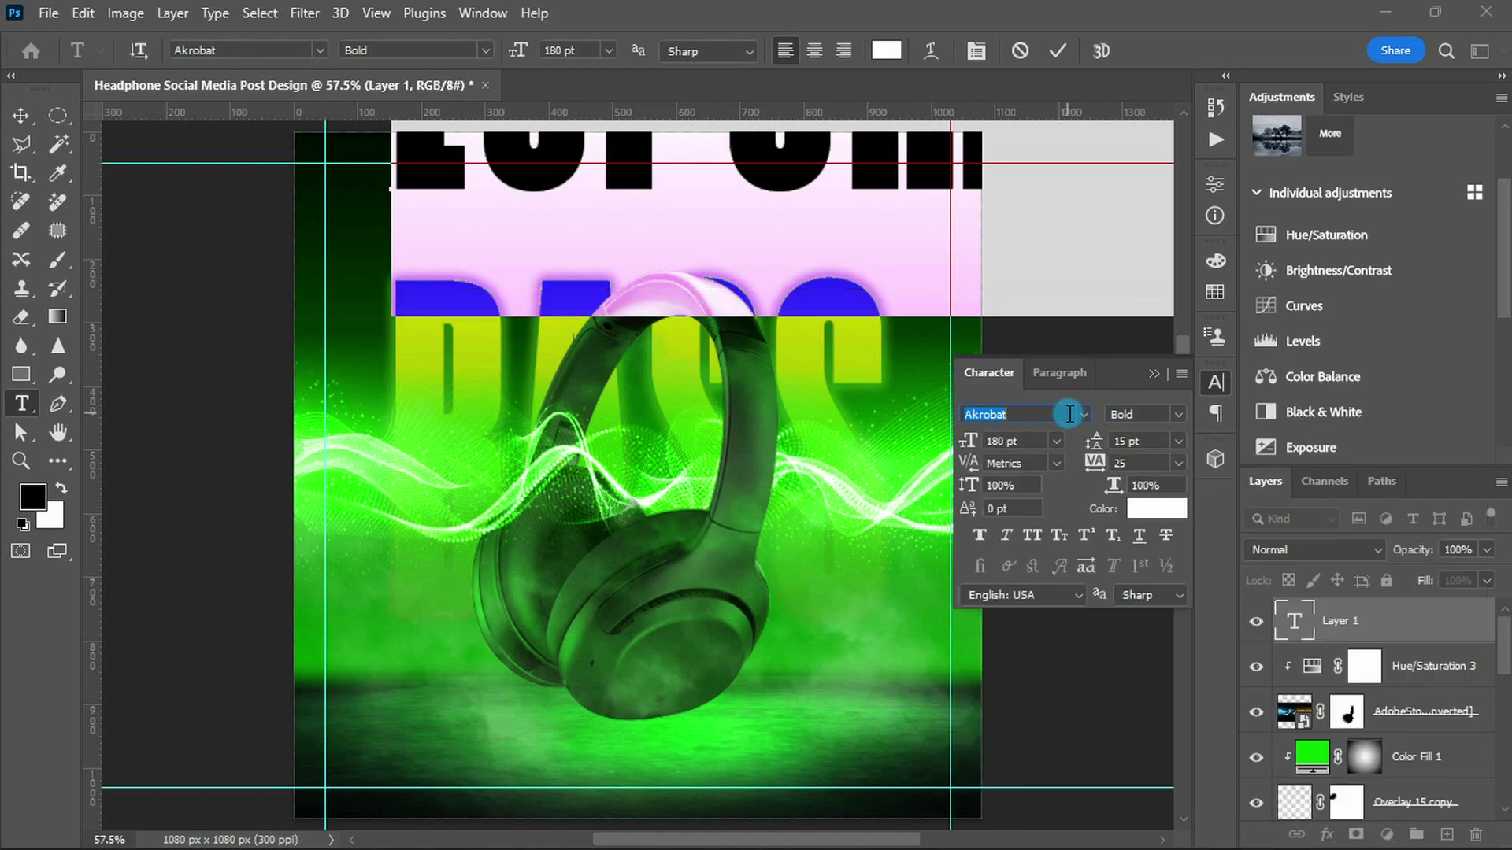
{"action": "left_click", "coordinate": [1178, 415]}
{"action": "left_click", "coordinate": [1180, 444]}
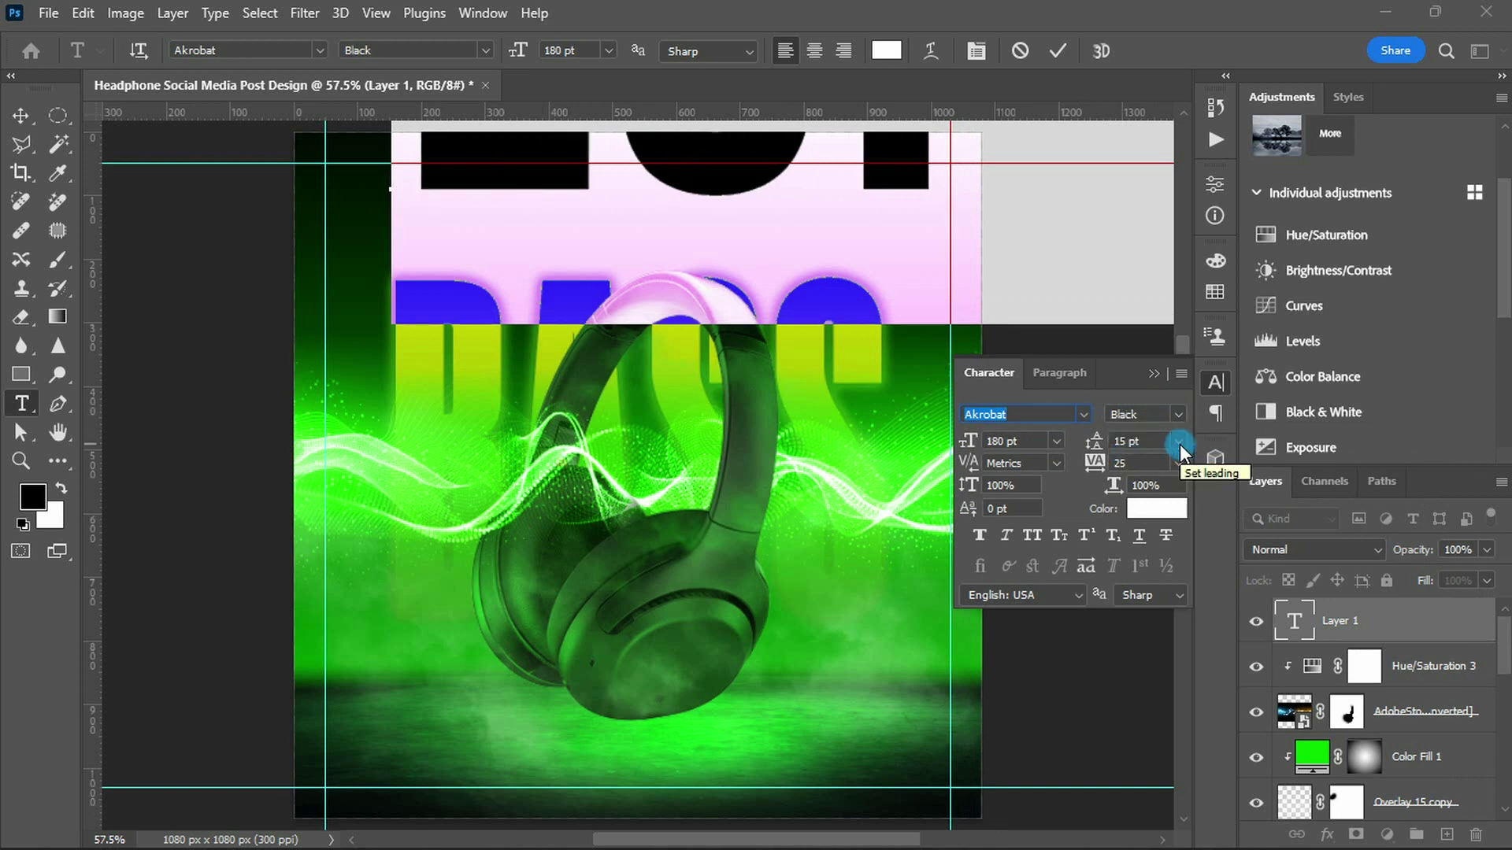
{"action": "key", "text": "Tab"}
- Set the text to 9 pt size, 8 pt leading and 0 tracking
{"action": "type", "text": "9"}
{"action": "key", "text": "Tab"}
{"action": "type", "text": "8"}
{"action": "key", "text": "Tab"}
{"action": "type", "text": "0"}
{"action": "key", "text": "Return"}
- Type LOGO HERE on two lines and move it into the top-left guide corner
{"action": "type", "text": "LOGO"}
{"action": "key", "text": "Return"}
{"action": "type", "text": "HERE"}
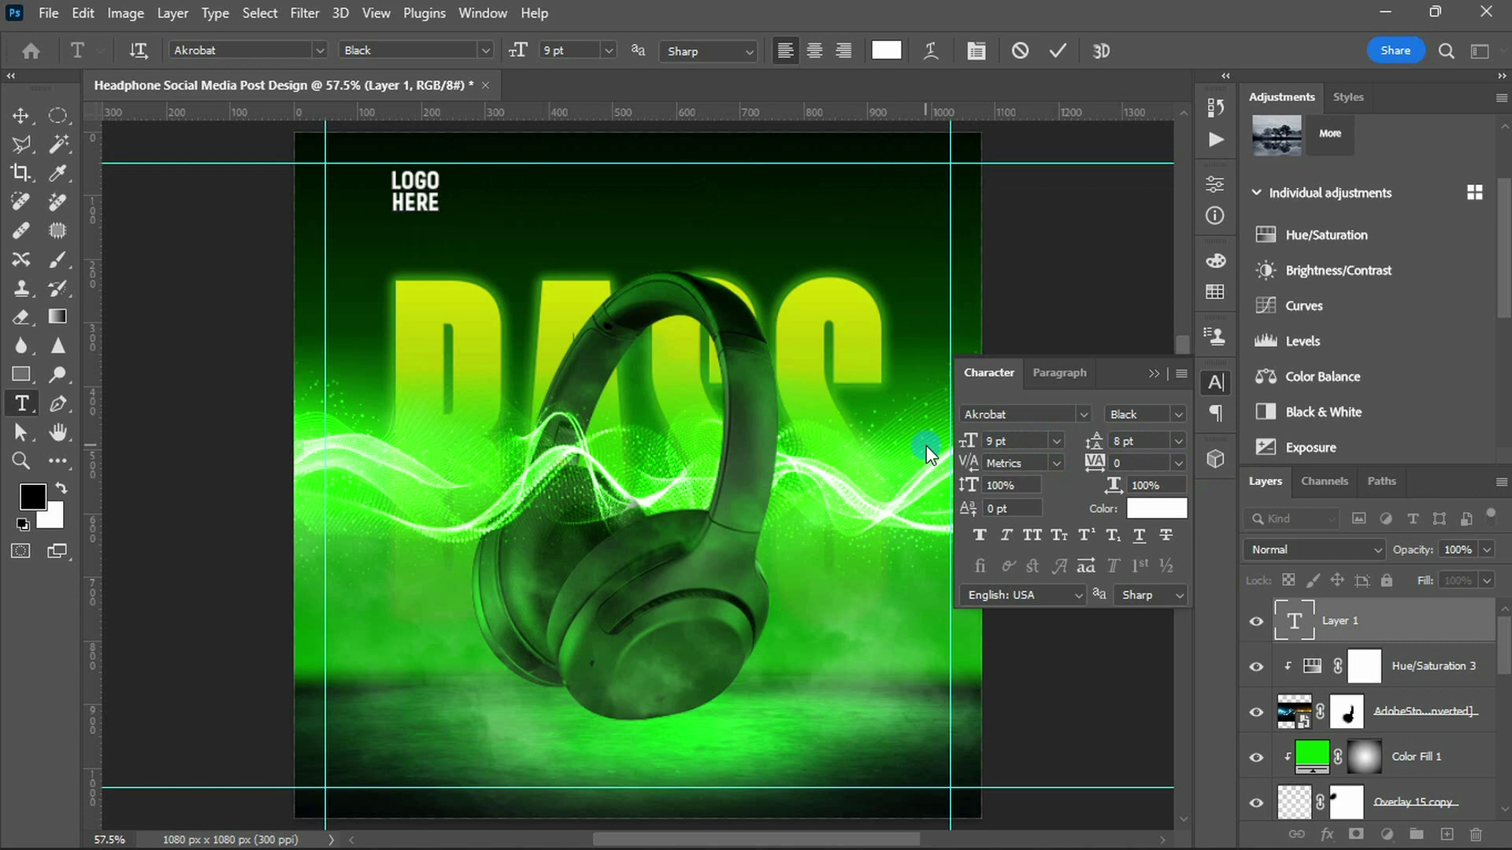
{"action": "key", "text": "ctrl+Return"}
{"action": "left_click_drag", "start_coordinate": [421, 210], "coordinate": [354, 201]}
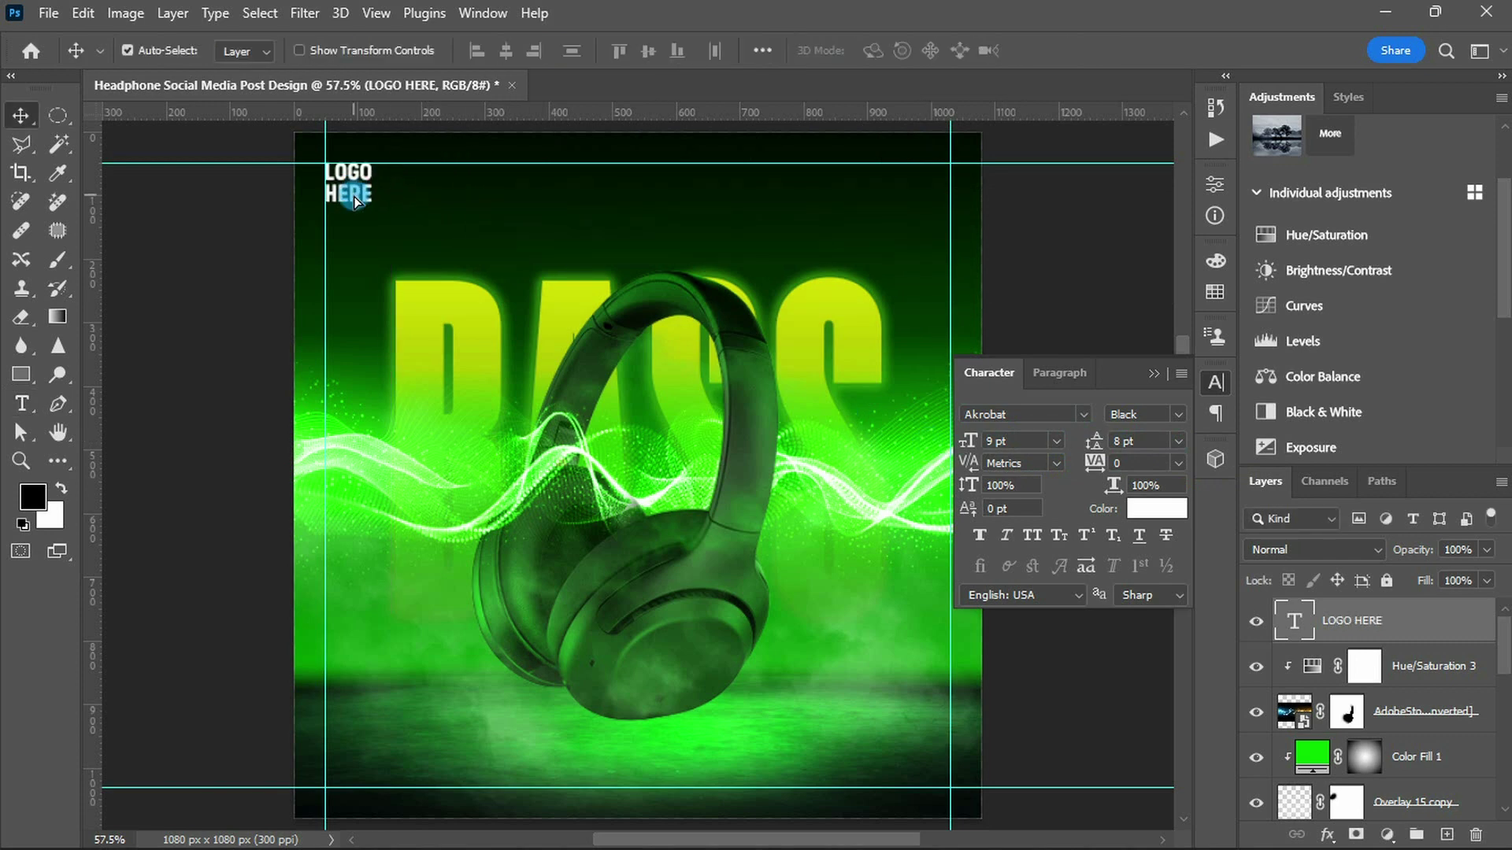
- Add 'New Arrival' near the top in yellow (ffff00) Amesthy at 16 pt
{"action": "left_click", "coordinate": [536, 202]}
{"action": "left_click", "coordinate": [1011, 413]}
{"action": "type", "text": "Amesthy"}
{"action": "key", "text": "Return"}
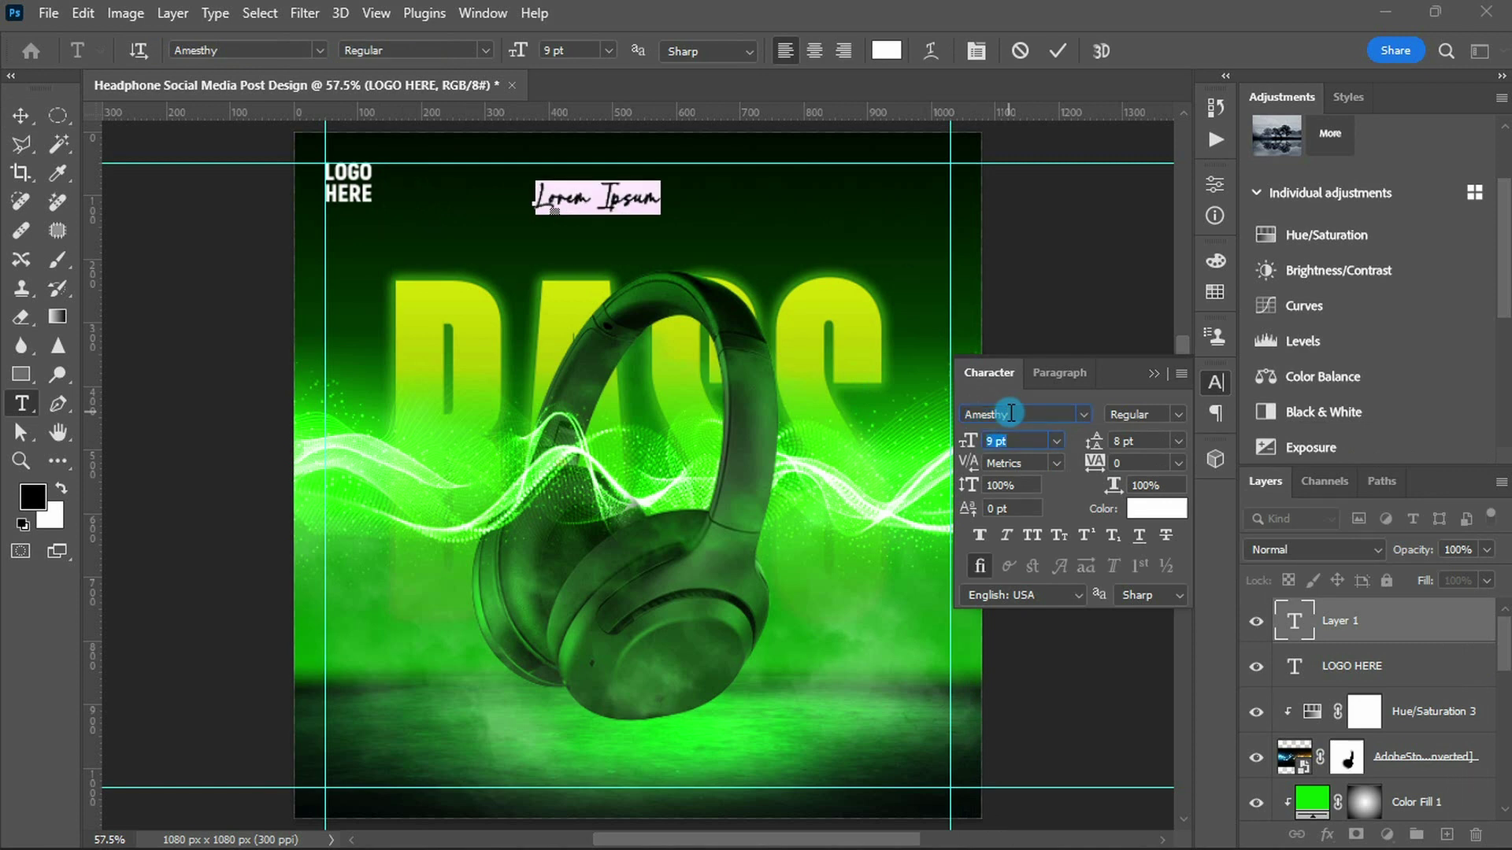
{"action": "type", "text": "16"}
{"action": "key", "text": "Tab"}
{"action": "left_click", "coordinate": [1155, 509]}
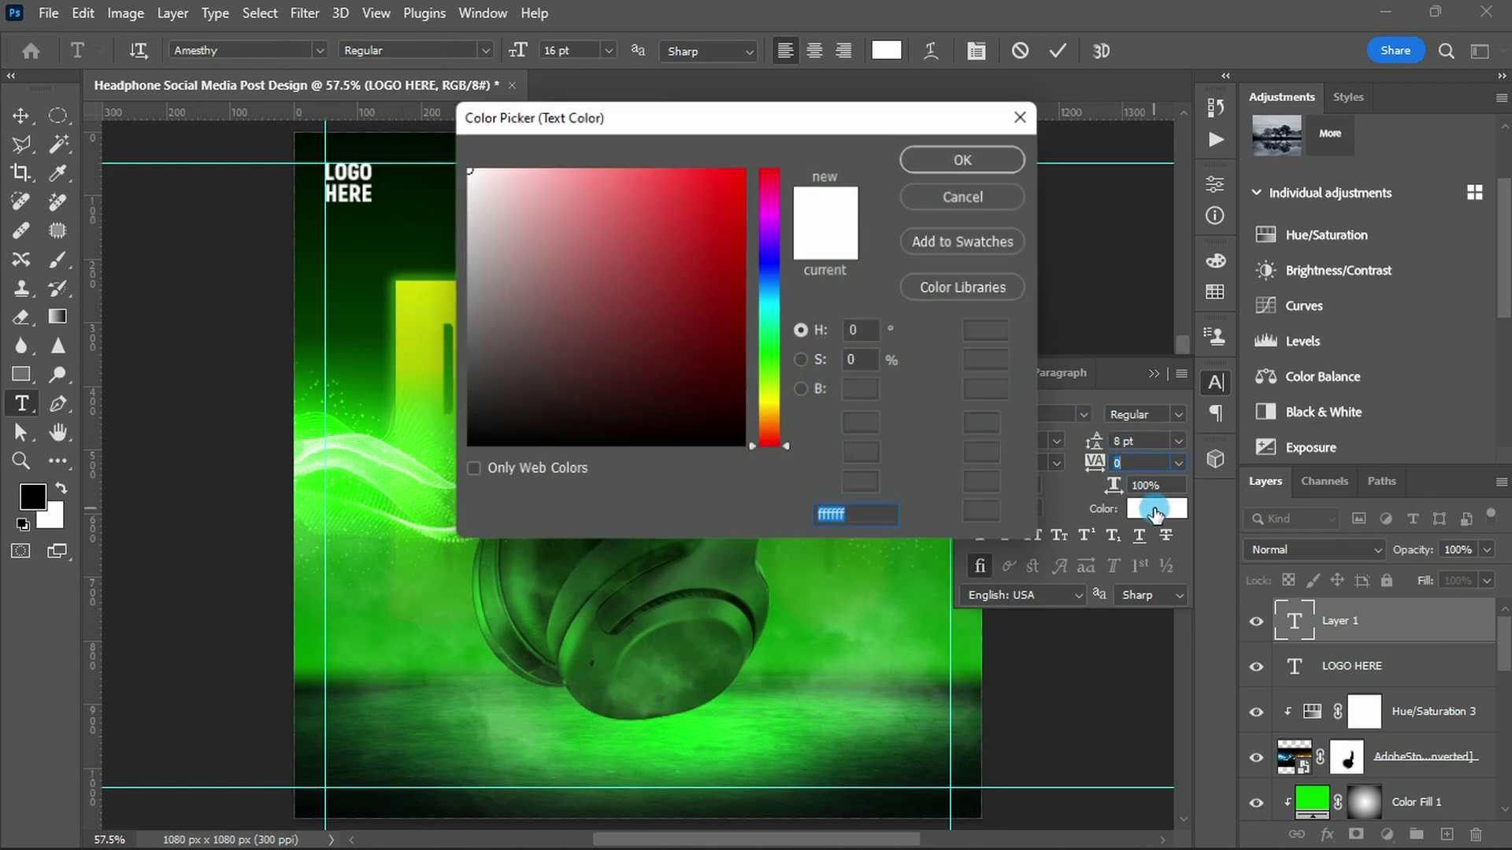
{"action": "type", "text": "ffff00"}
{"action": "key", "text": "Return"}
{"action": "type", "text": "New Arrival"}
{"action": "key", "text": "ctrl+Return"}
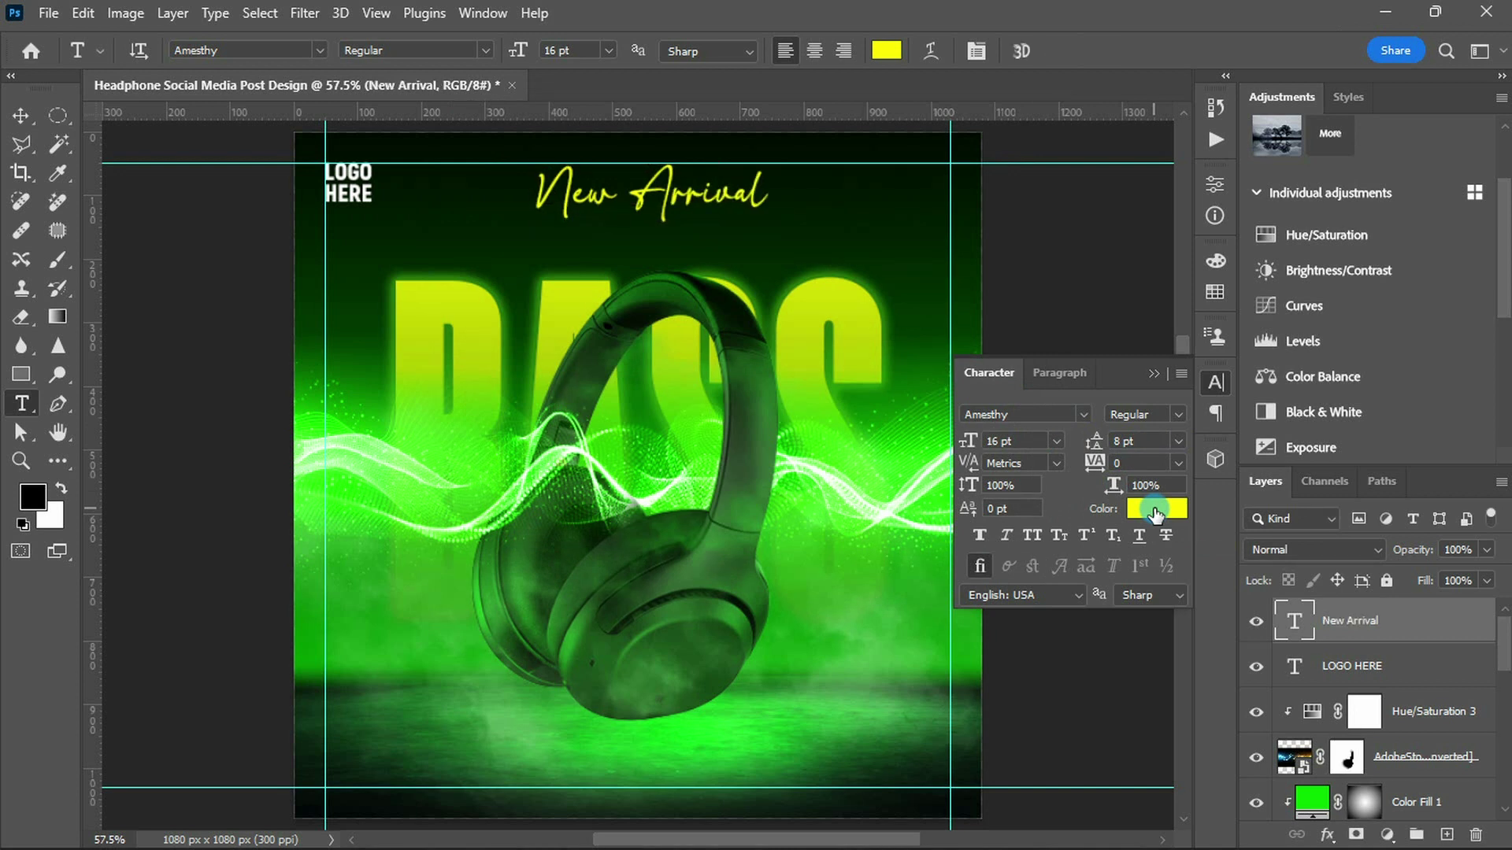
- Centre the New Arrival heading horizontally on the canvas
{"action": "key", "text": "ctrl+a"}
{"action": "key", "text": "v"}
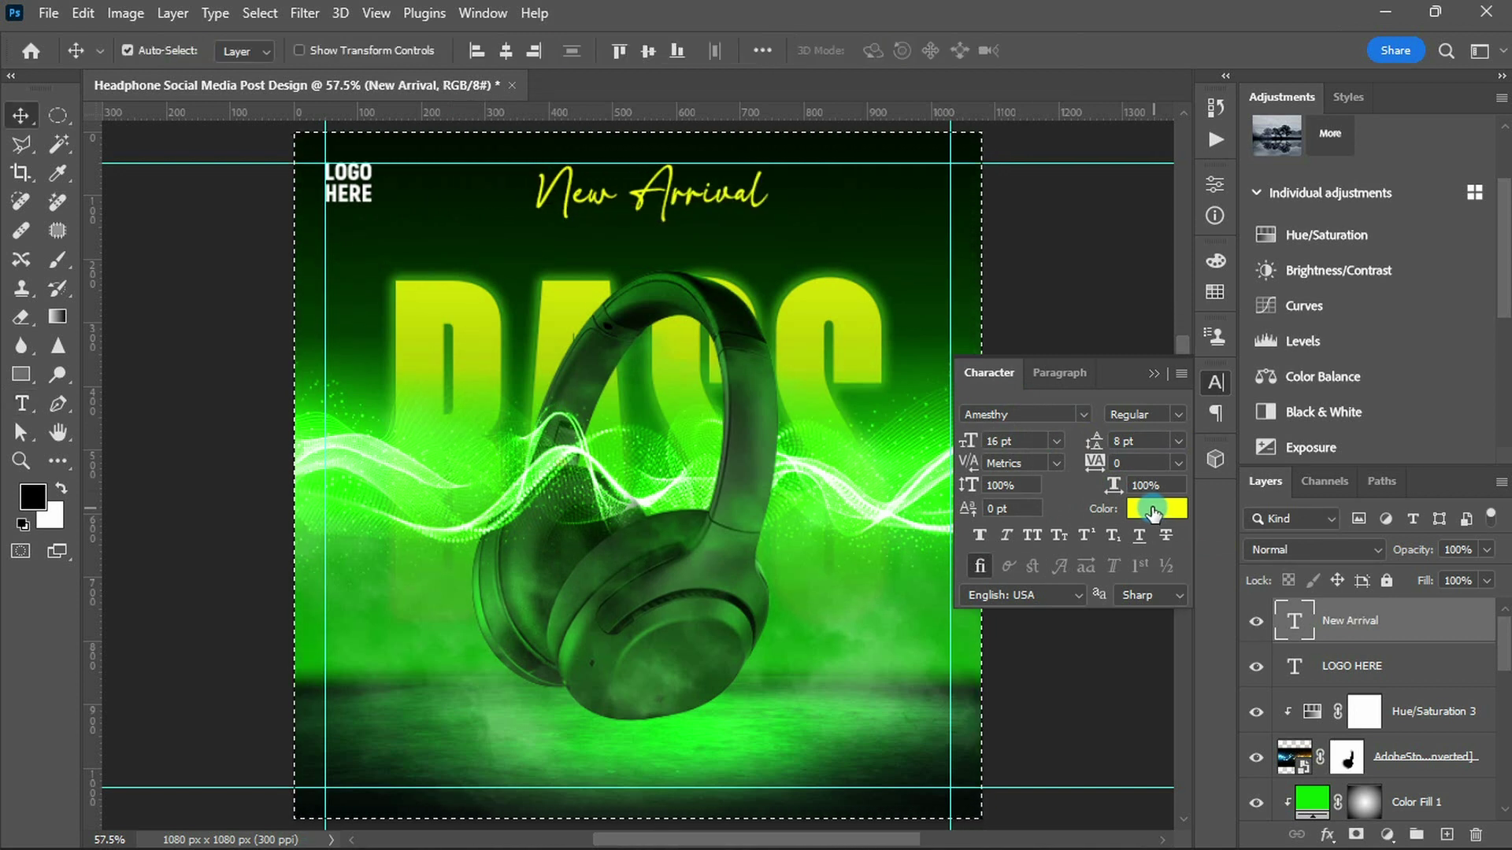
{"action": "left_click", "coordinate": [501, 50]}
{"action": "key", "text": "ctrl+d"}
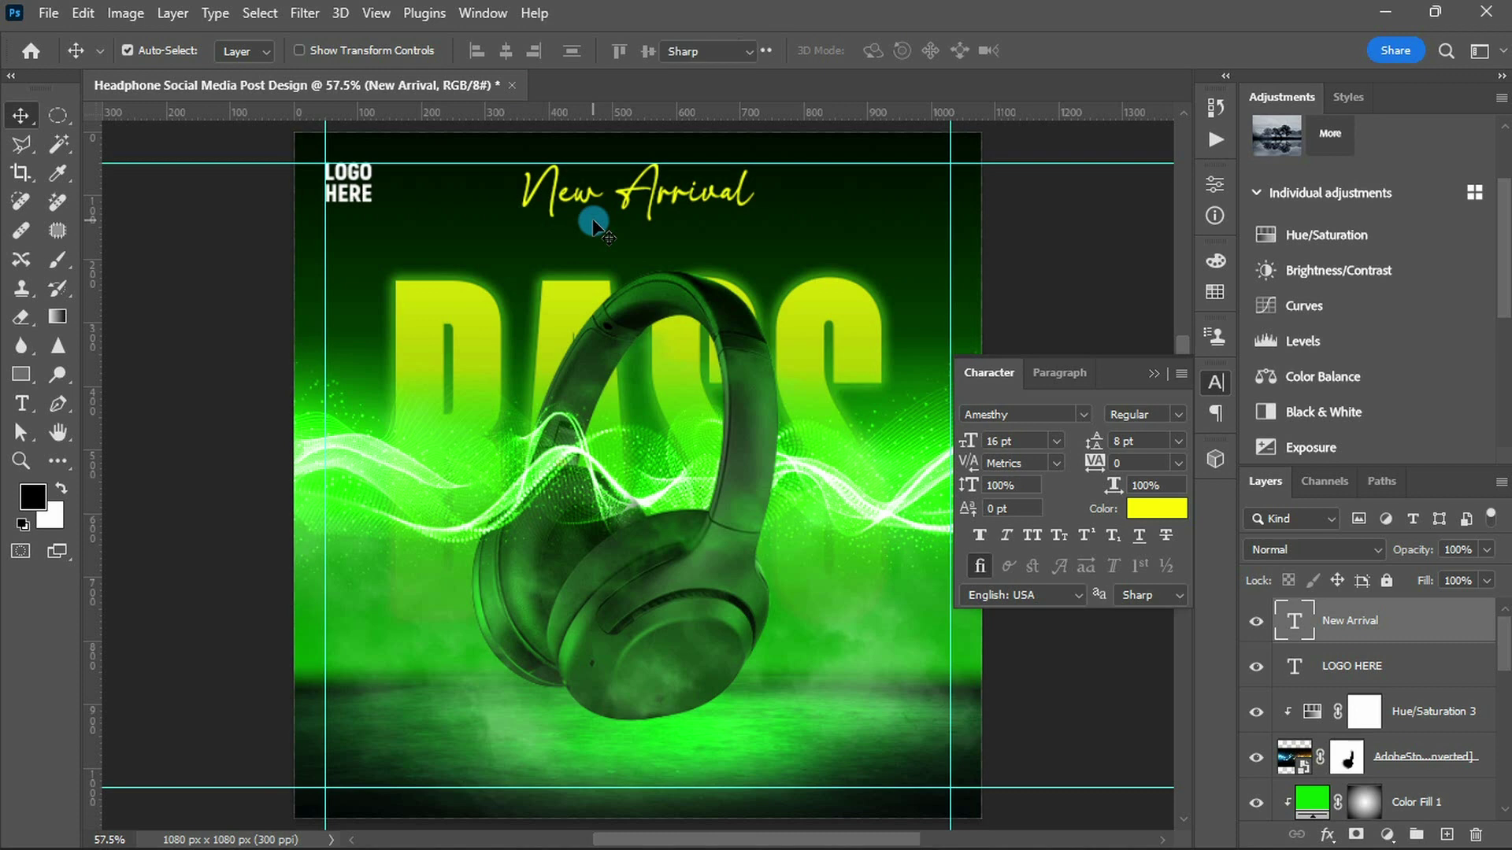
- Add 'HEADPHONE' in white (ffffff) Impact at 25 pt
{"action": "key", "text": "t"}
{"action": "left_click", "coordinate": [836, 191]}
{"action": "left_click", "coordinate": [996, 414]}
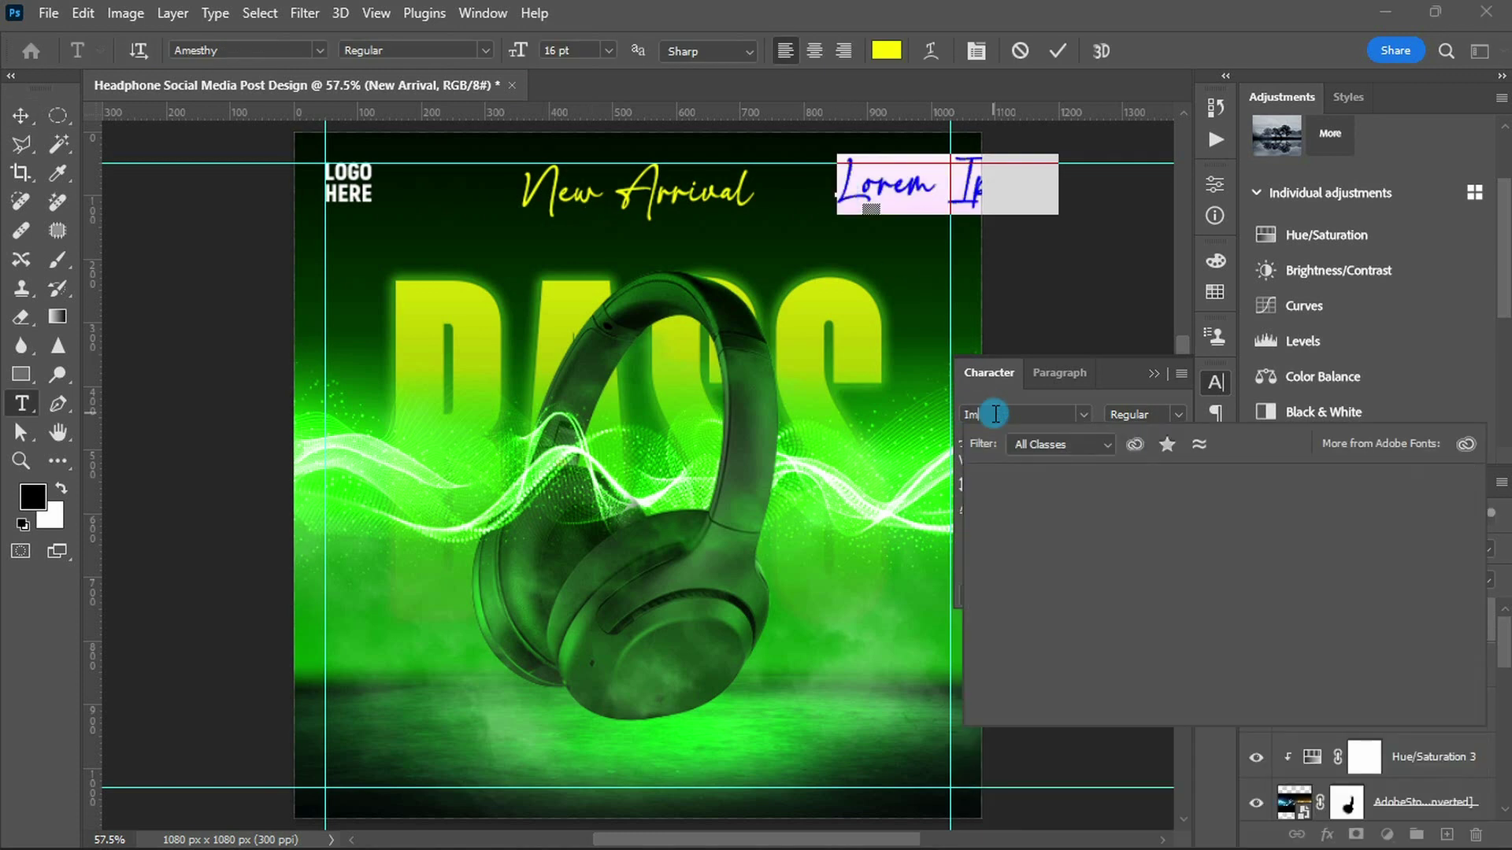
{"action": "type", "text": "Impact"}
{"action": "key", "text": "Tab"}
{"action": "key", "text": "Tab"}
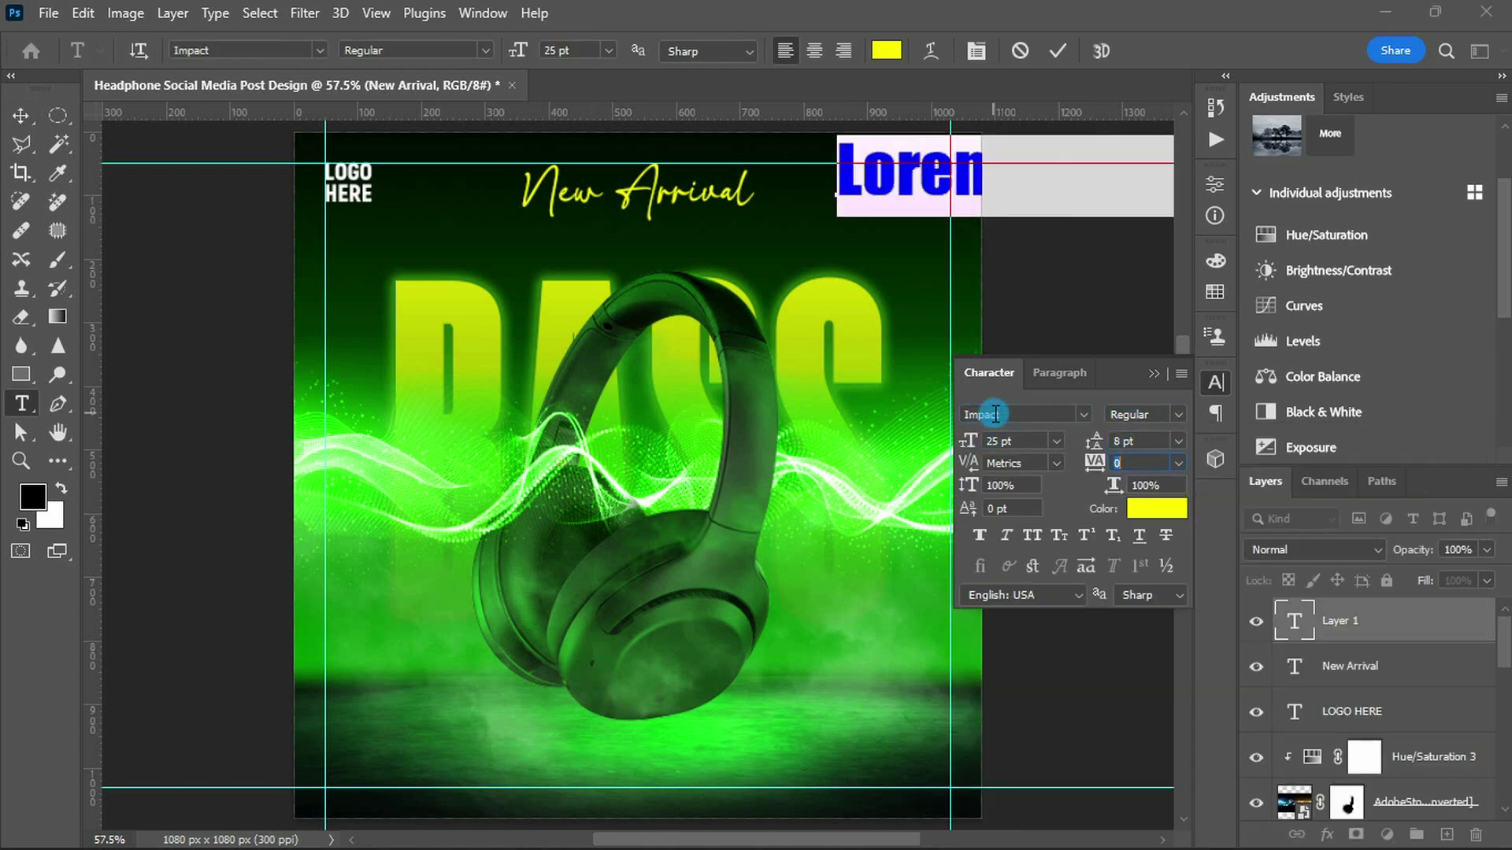
{"action": "type", "text": "50"}
{"action": "key", "text": "Tab"}
{"action": "left_click", "coordinate": [1156, 508]}
{"action": "type", "text": "ffffff"}
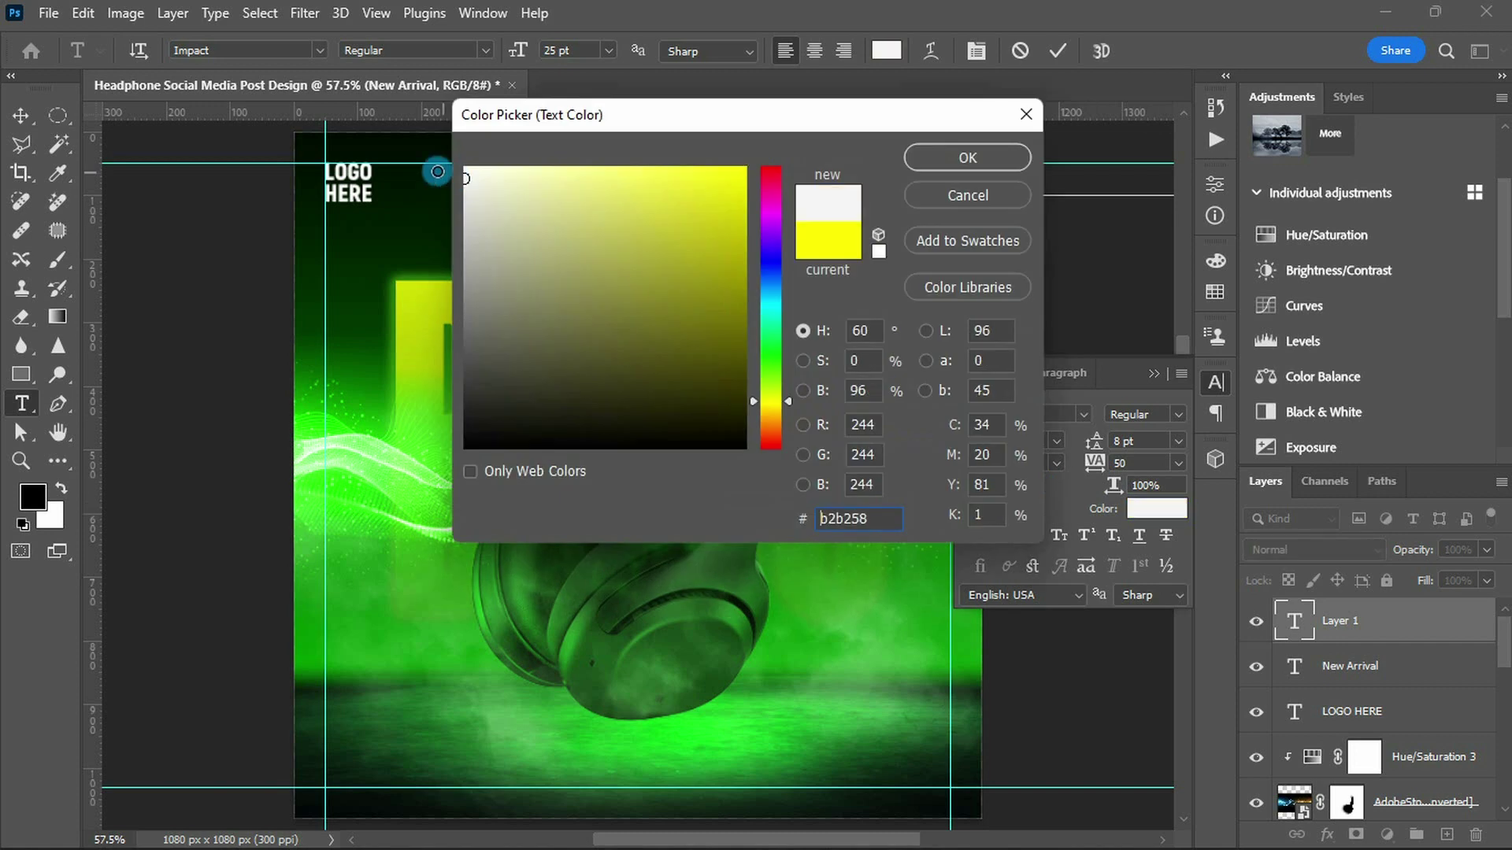
{"action": "key", "text": "Return"}
{"action": "type", "text": "HEAD"}
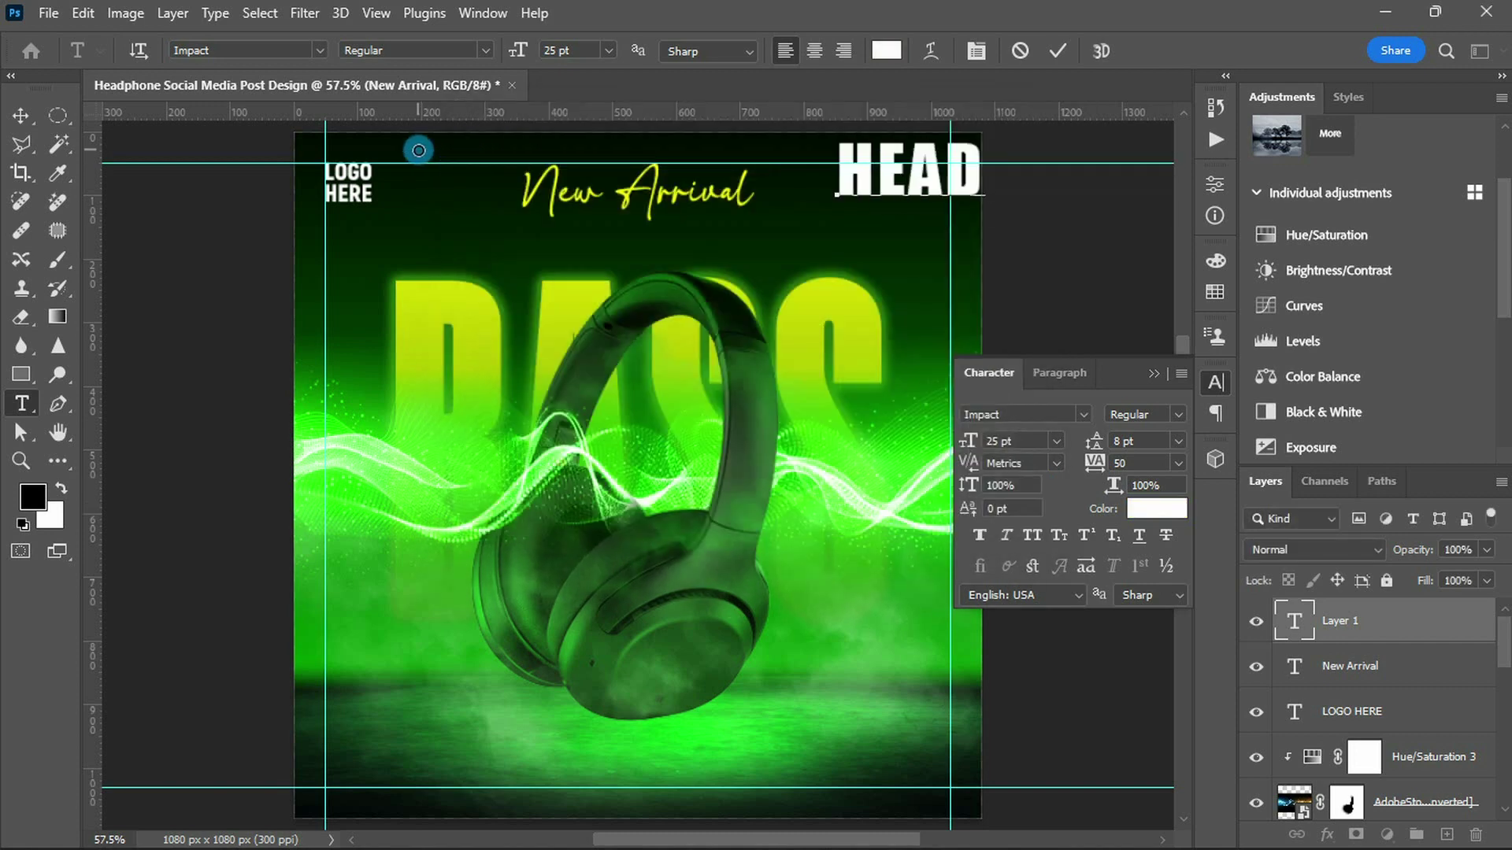
{"action": "type", "text": "PHONE"}
{"action": "key", "text": "ctrl+Return"}
- Centre HEADPHONE horizontally just beneath New Arrival, with its layer placed below
{"action": "key", "text": "v"}
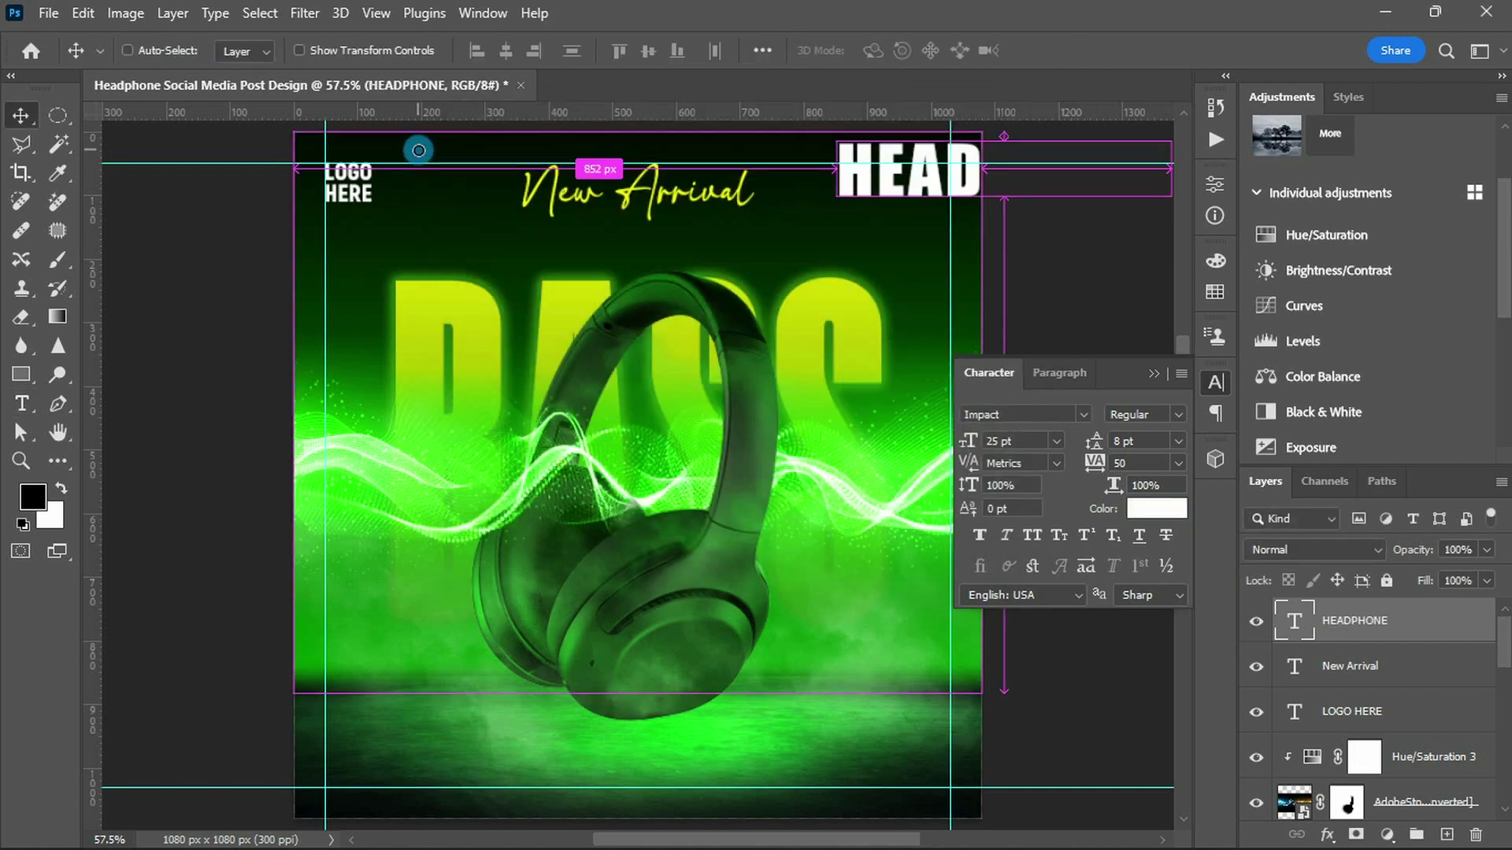
{"action": "key", "text": "ctrl+a"}
{"action": "left_click", "coordinate": [504, 51]}
{"action": "key", "text": "ctrl+d"}
{"action": "left_click_drag", "start_coordinate": [591, 168], "coordinate": [582, 251]}
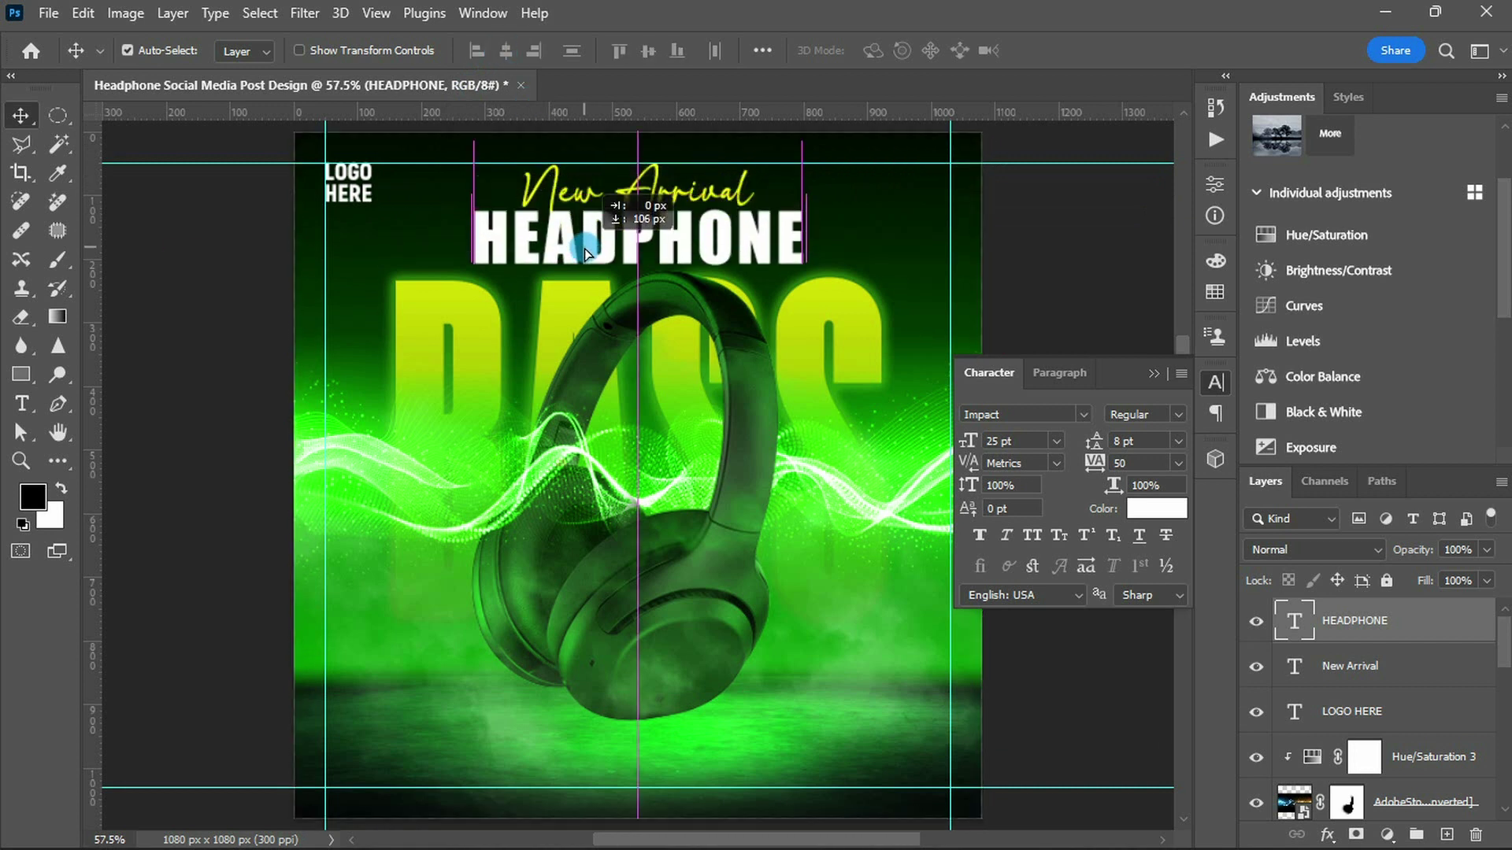
{"action": "left_click_drag", "start_coordinate": [1331, 623], "coordinate": [1339, 678]}
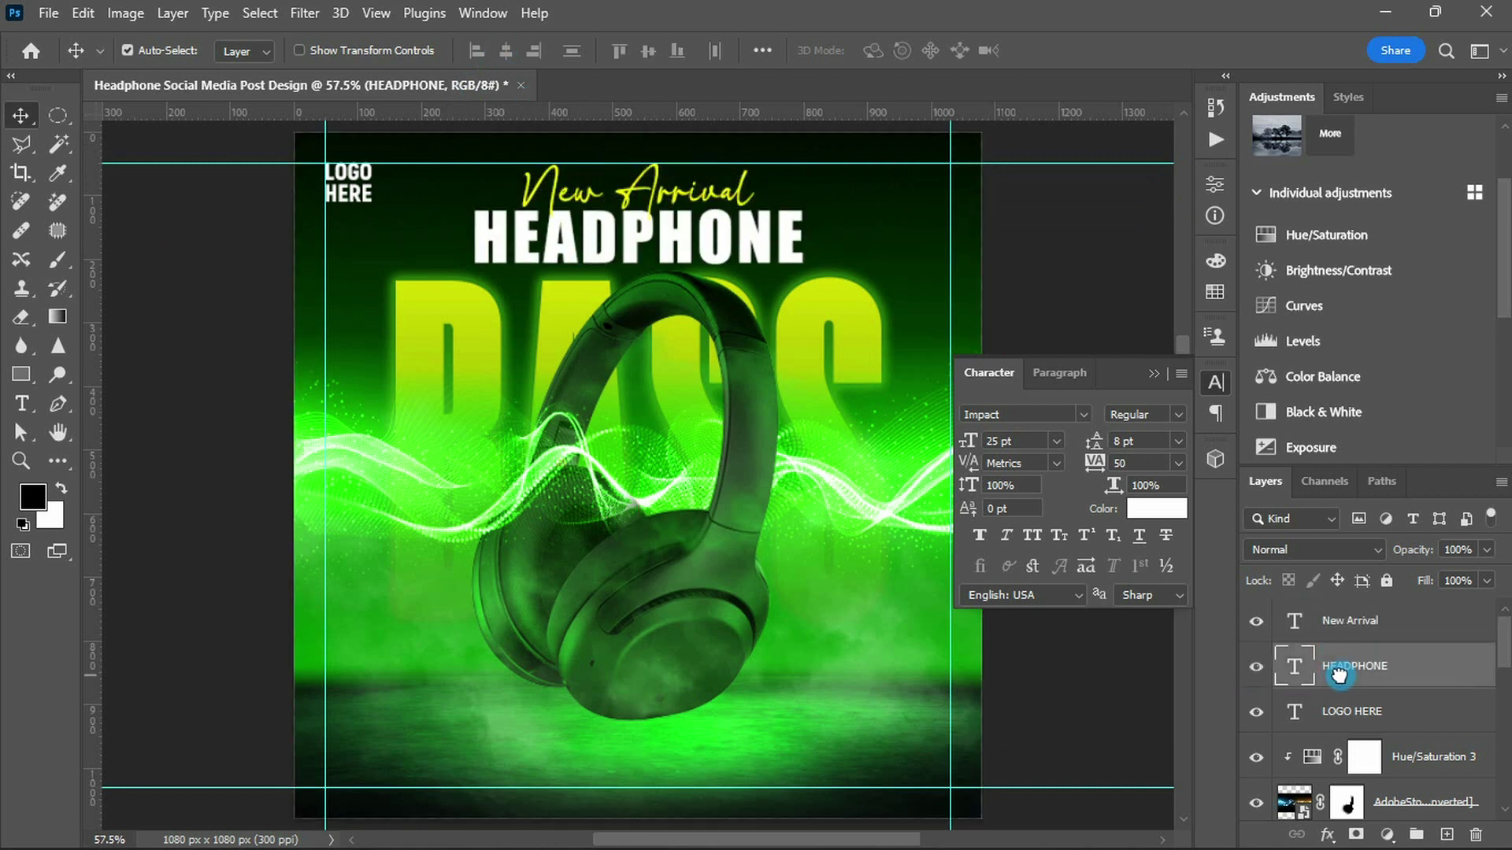
{"action": "left_click_drag", "start_coordinate": [639, 241], "coordinate": [639, 236]}
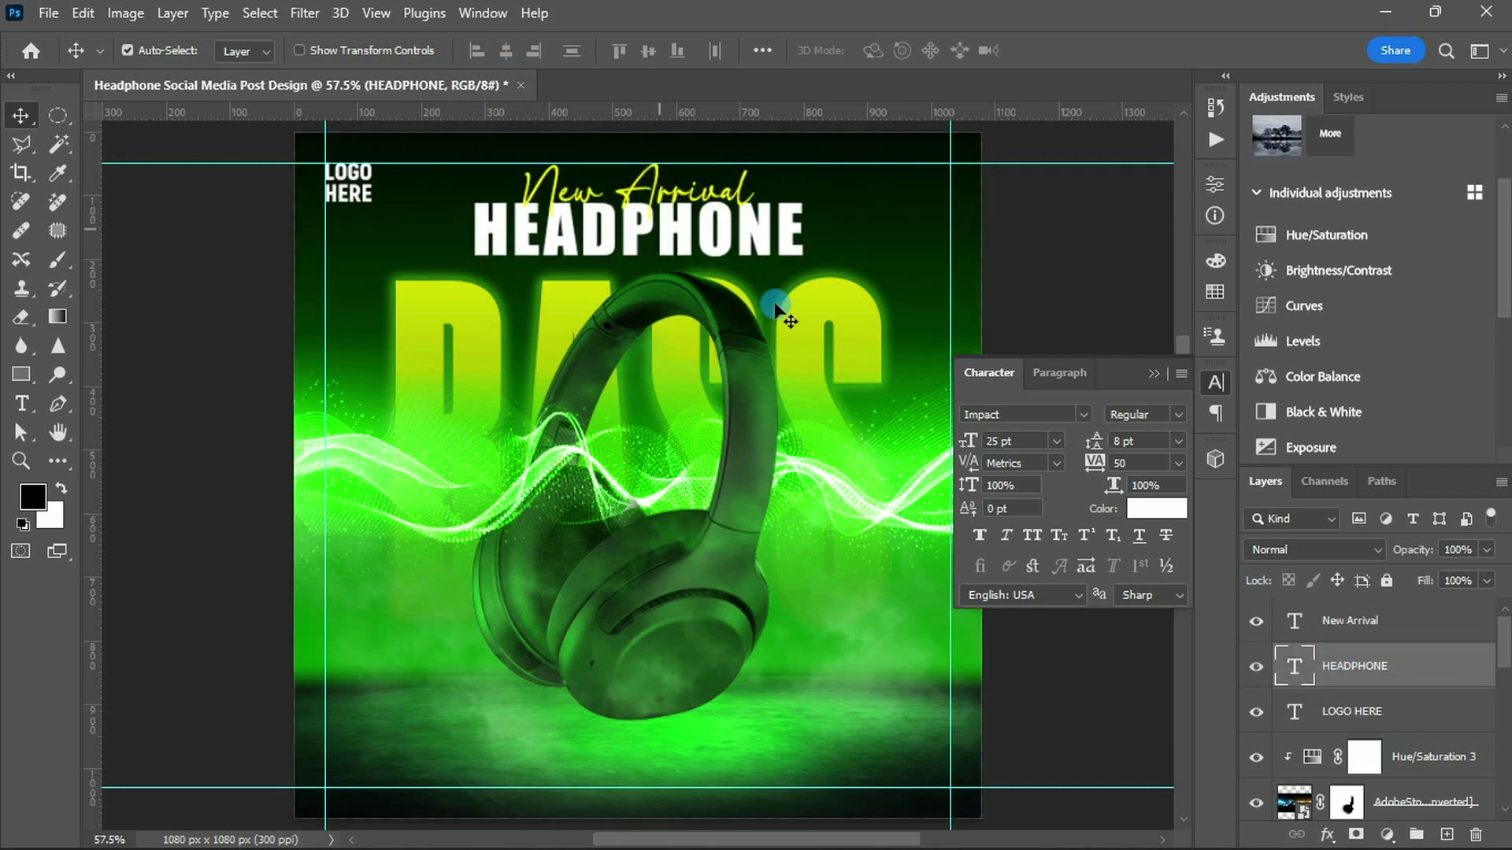
{"action": "left_click", "coordinate": [1354, 623]}
- Paste the white brush-stroke ring, then shrink and tilt it at the upper right
{"action": "key", "text": "ctrl+v"}
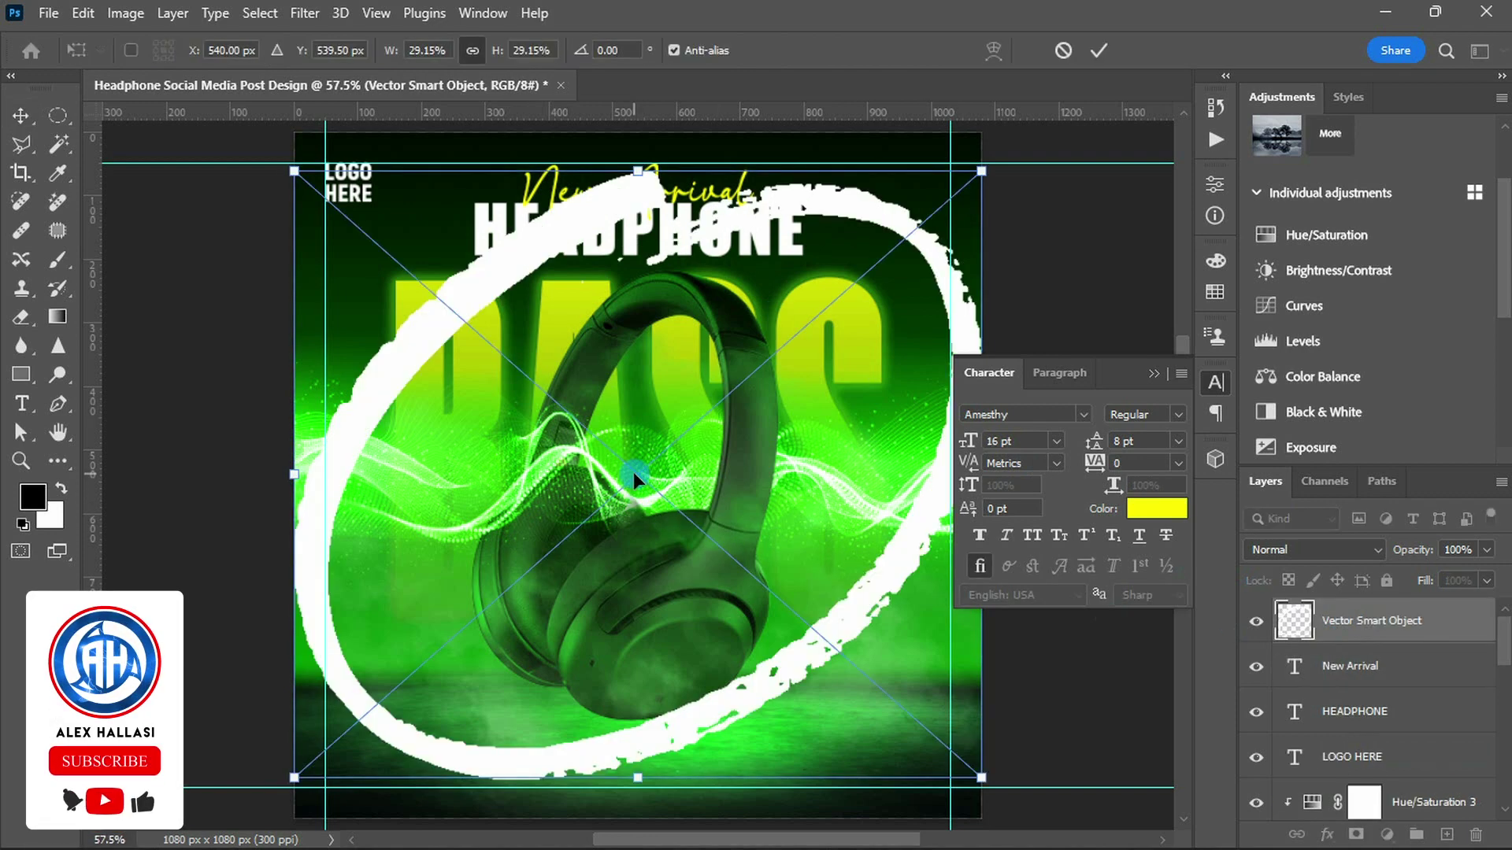
{"action": "left_click_drag", "start_coordinate": [982, 173], "coordinate": [693, 418]}
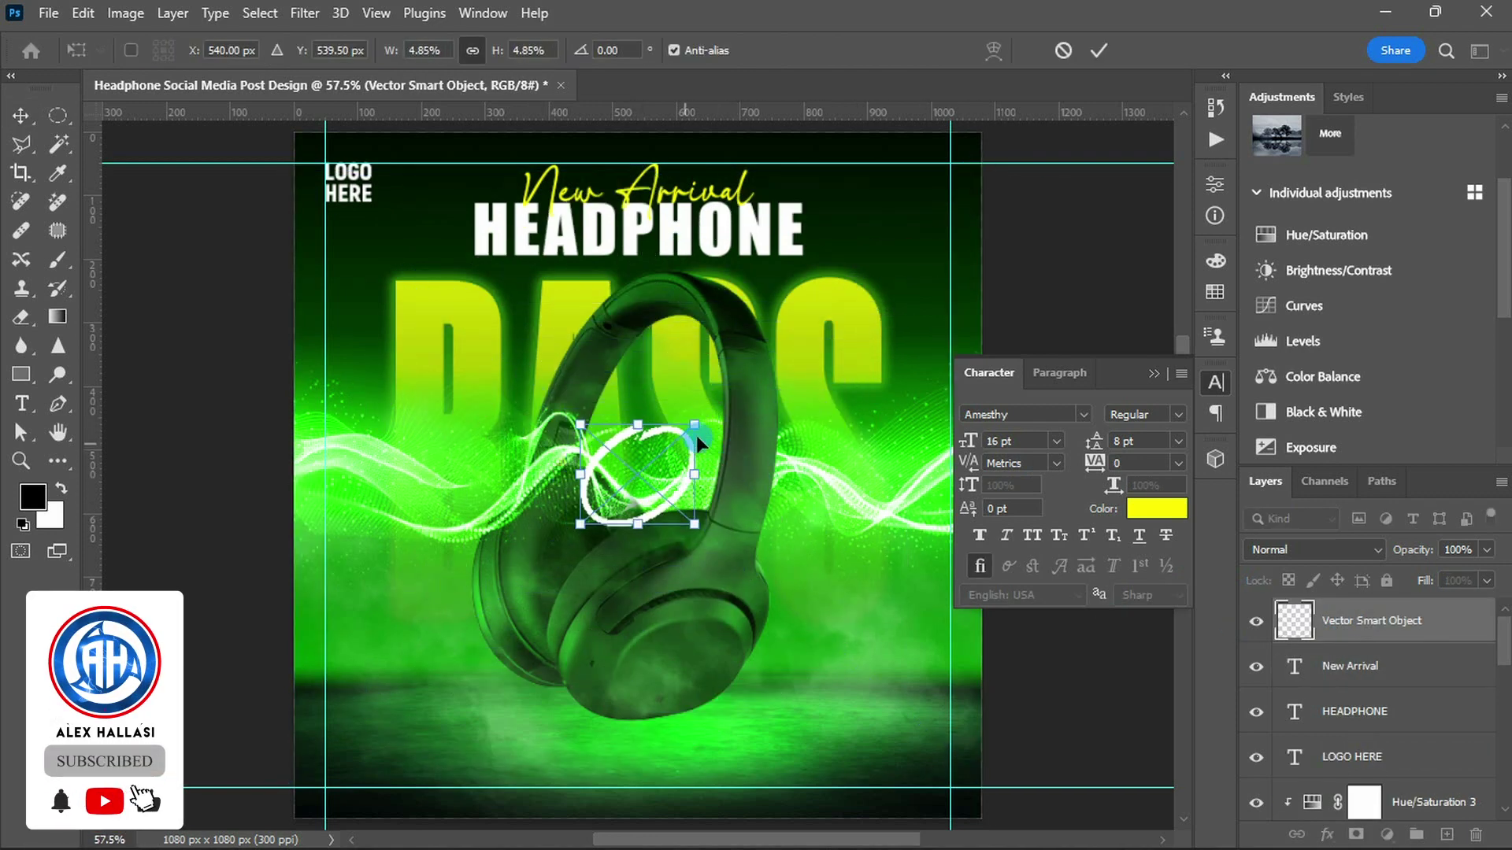
{"action": "left_click_drag", "start_coordinate": [630, 473], "coordinate": [862, 390]}
{"action": "mouse_move", "coordinate": [867, 448]}
{"action": "left_mouse_down"}
{"action": "mouse_move", "coordinate": [871, 427]}
{"action": "mouse_move", "coordinate": [825, 432]}
{"action": "left_mouse_up"}
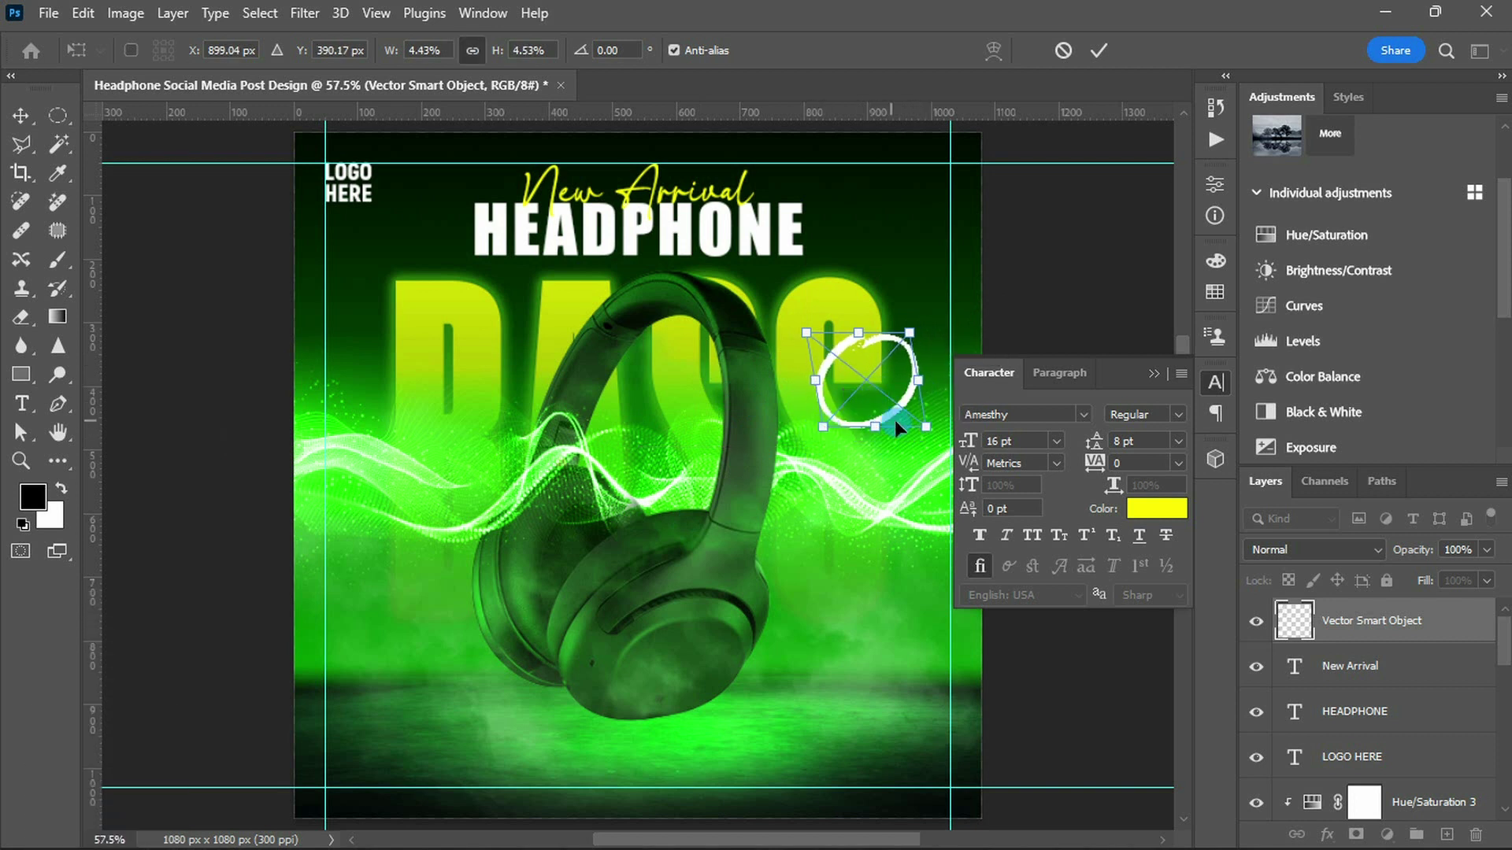
{"action": "left_click_drag", "start_coordinate": [918, 327], "coordinate": [869, 407]}
{"action": "key", "text": "Return"}
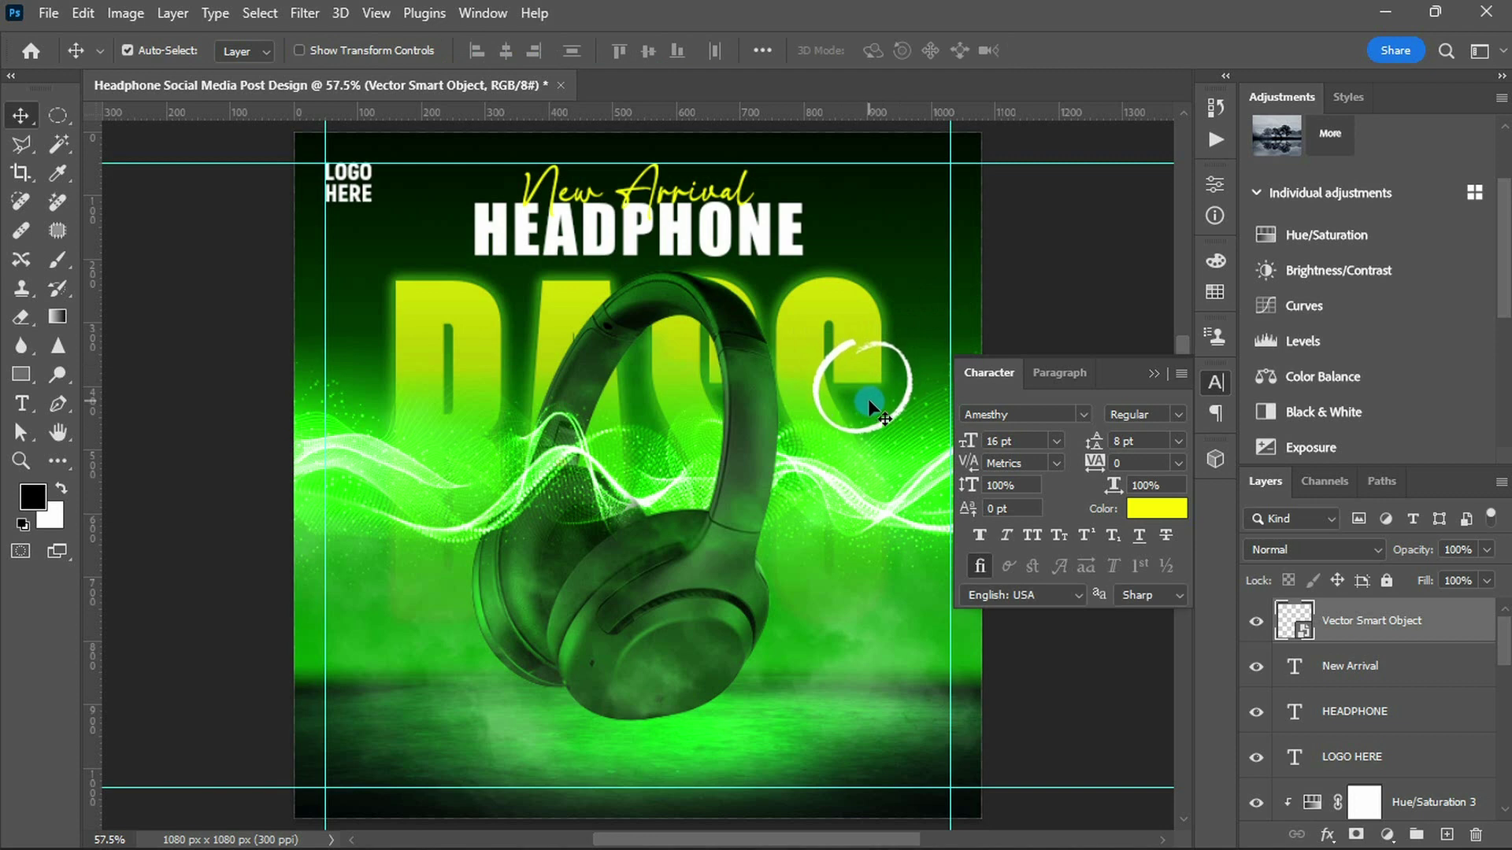
- Add white (ffffff) Akrobat Black '50% OFF' text at 12 pt in a top-right text box
{"action": "key", "text": "t"}
{"action": "left_click_drag", "start_coordinate": [926, 209], "coordinate": [1146, 151]}
{"action": "left_click", "coordinate": [1014, 415]}
{"action": "type", "text": "Akr"}
{"action": "left_click", "coordinate": [1057, 503]}
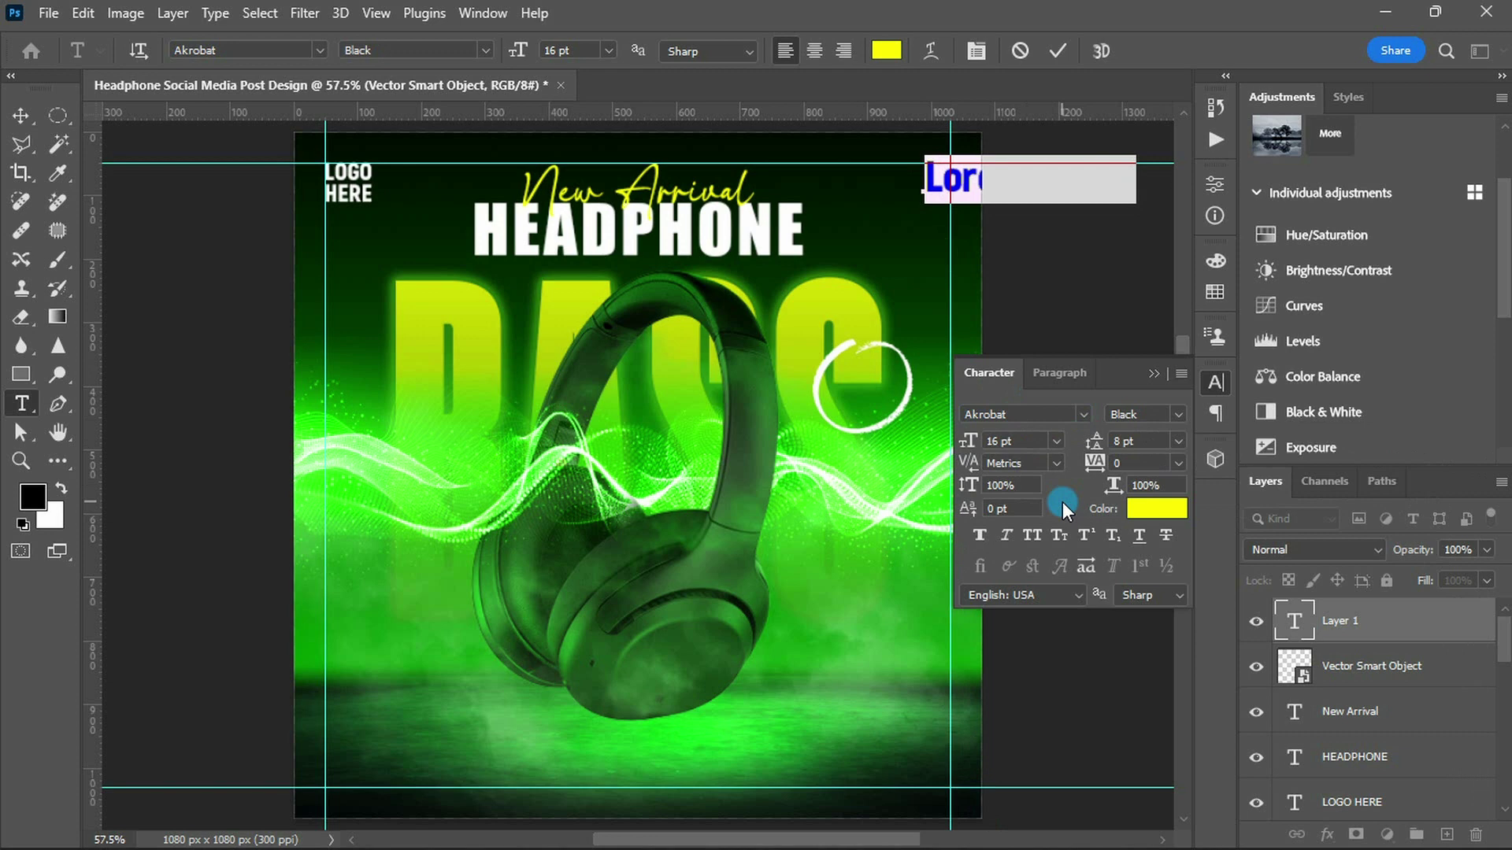
{"action": "key", "text": "Tab"}
{"action": "key", "text": "Tab"}
{"action": "key", "text": "Tab"}
{"action": "type", "text": "50"}
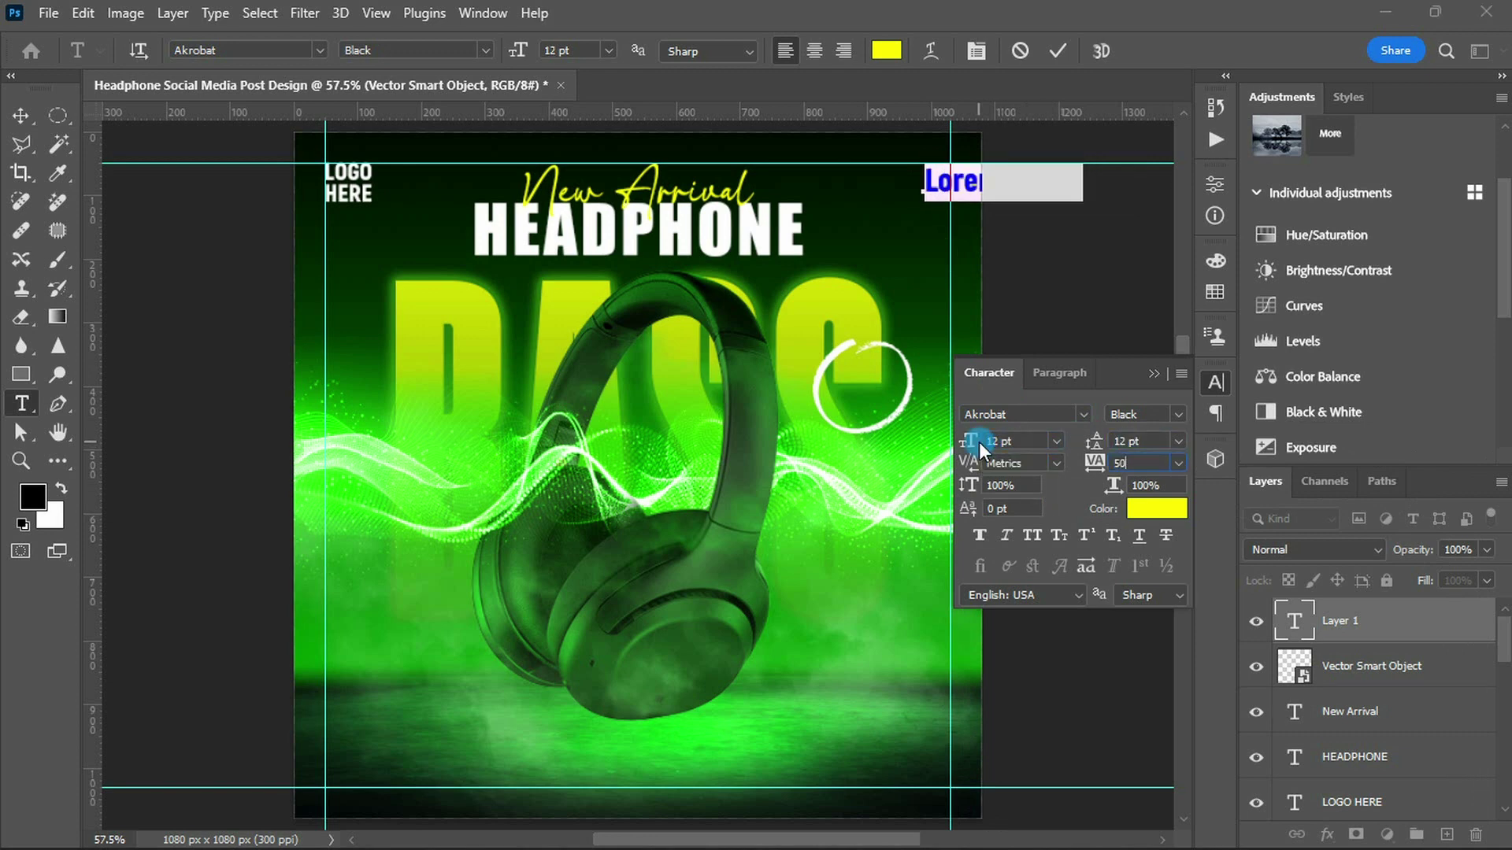
{"action": "left_click", "coordinate": [1152, 512]}
{"action": "type", "text": "ffffff"}
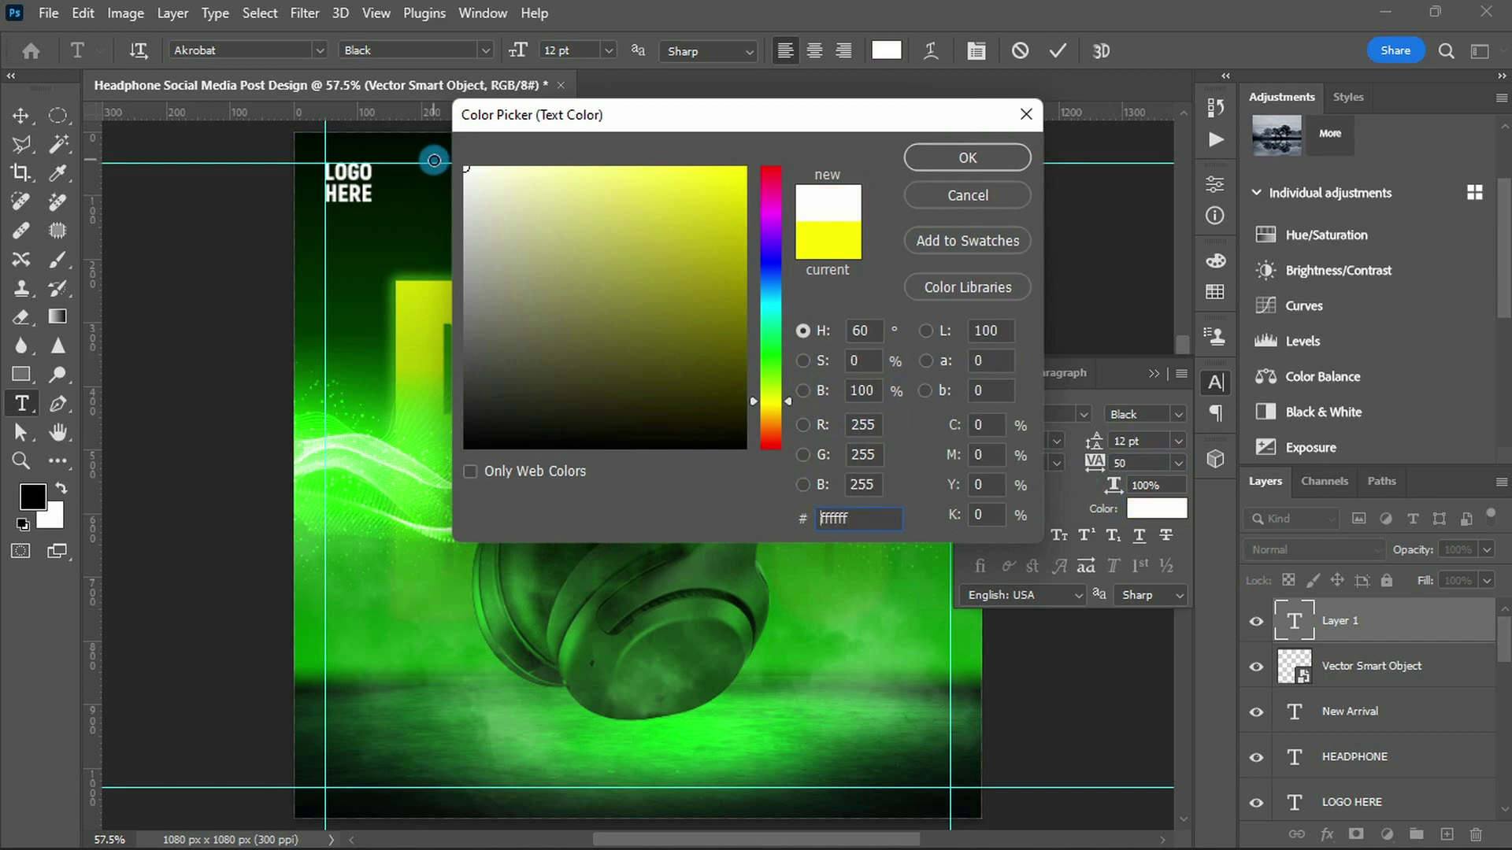
{"action": "key", "text": "Return"}
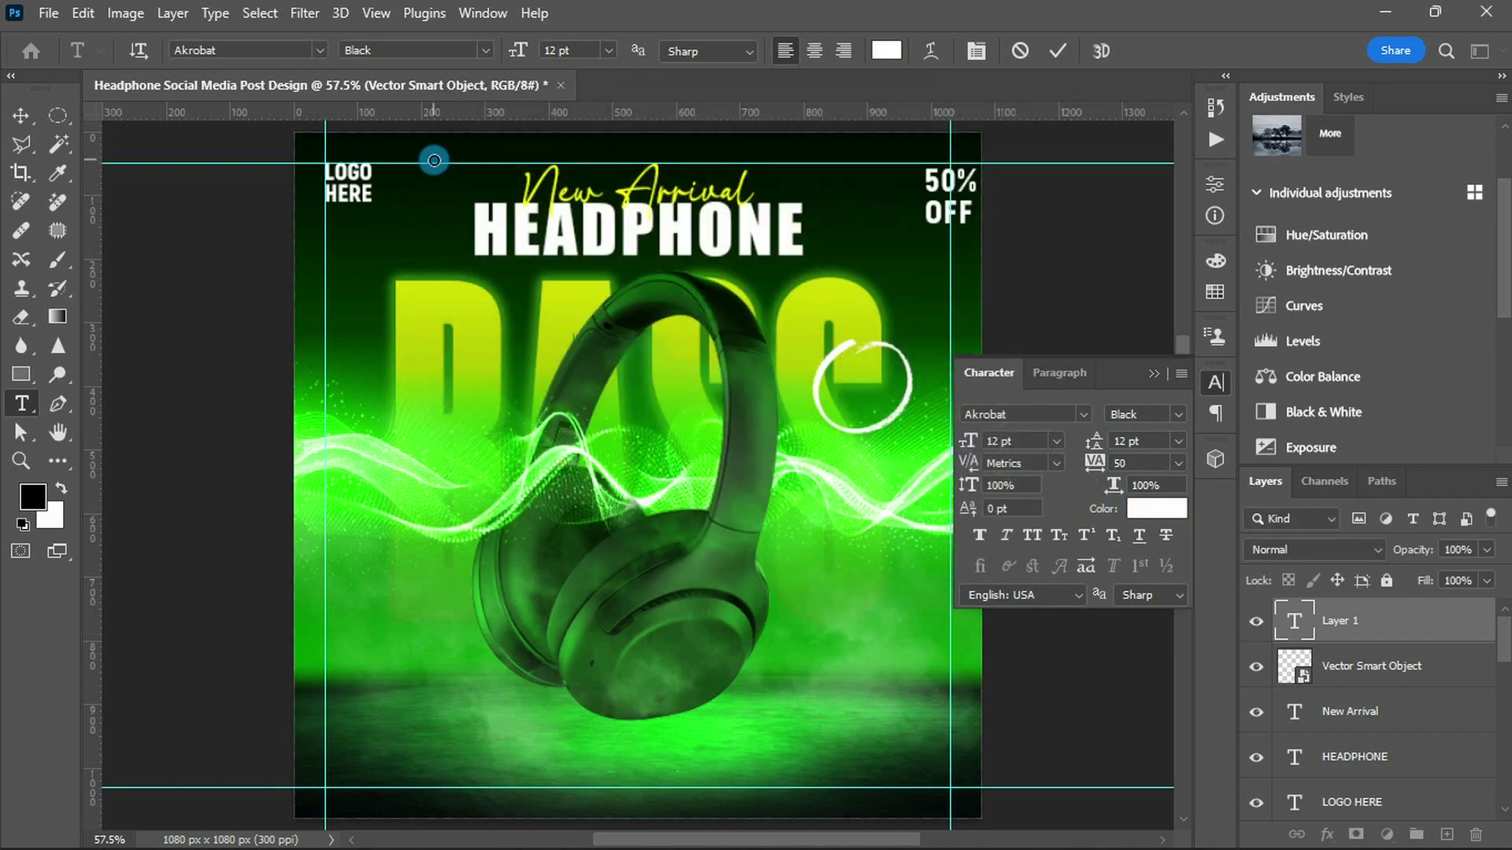
{"action": "key", "text": "ctrl+Return"}
- Move the 50% OFF text into the circle and set its leading to 10 pt
{"action": "key", "text": "v"}
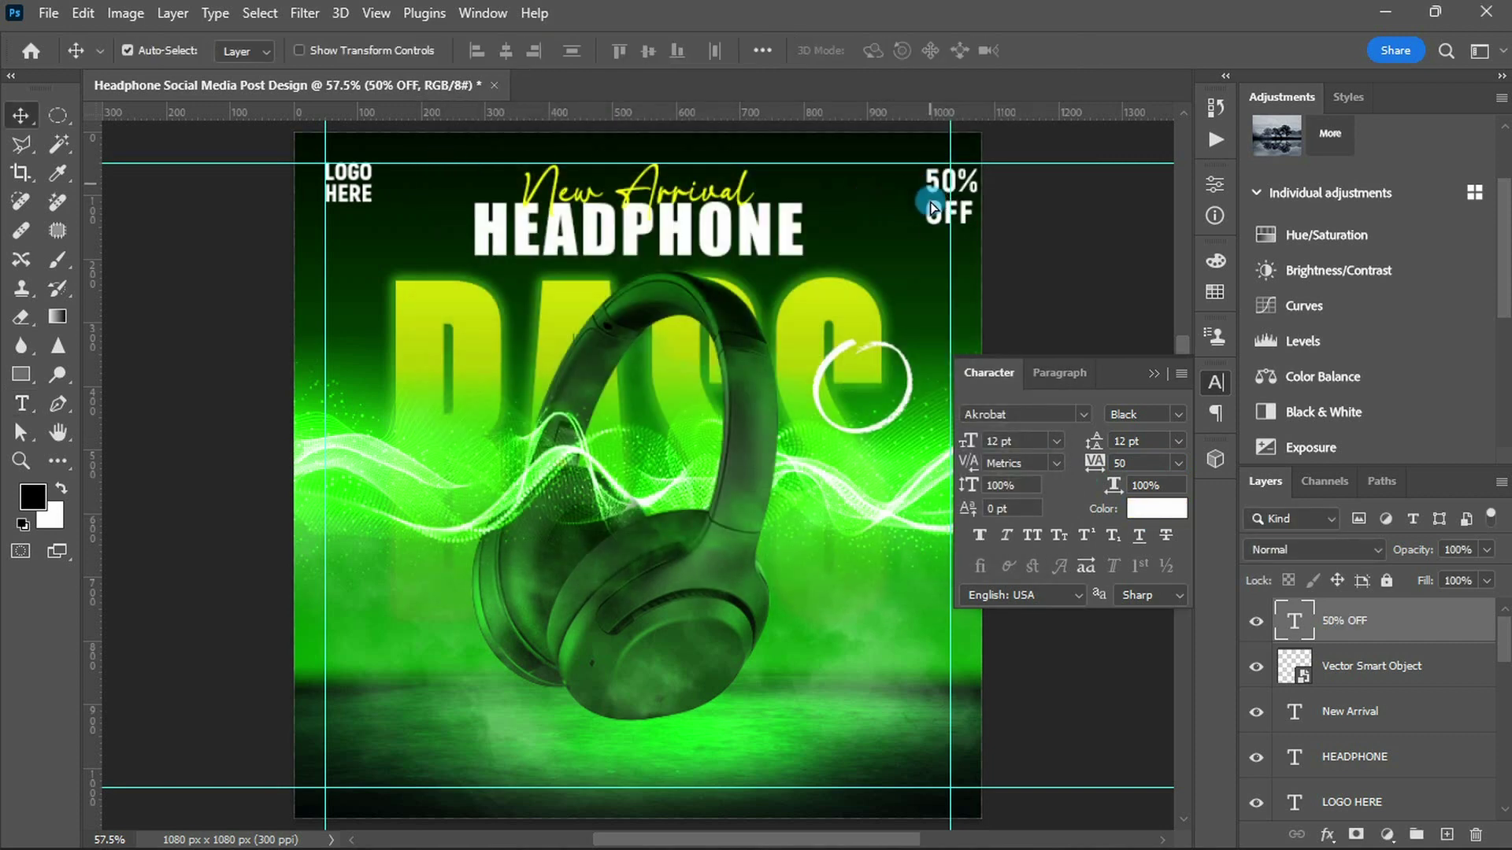
{"action": "left_click_drag", "start_coordinate": [932, 209], "coordinate": [844, 380]}
{"action": "key", "text": "t"}
{"action": "left_click", "coordinate": [904, 415]}
{"action": "key", "text": "ctrl+a"}
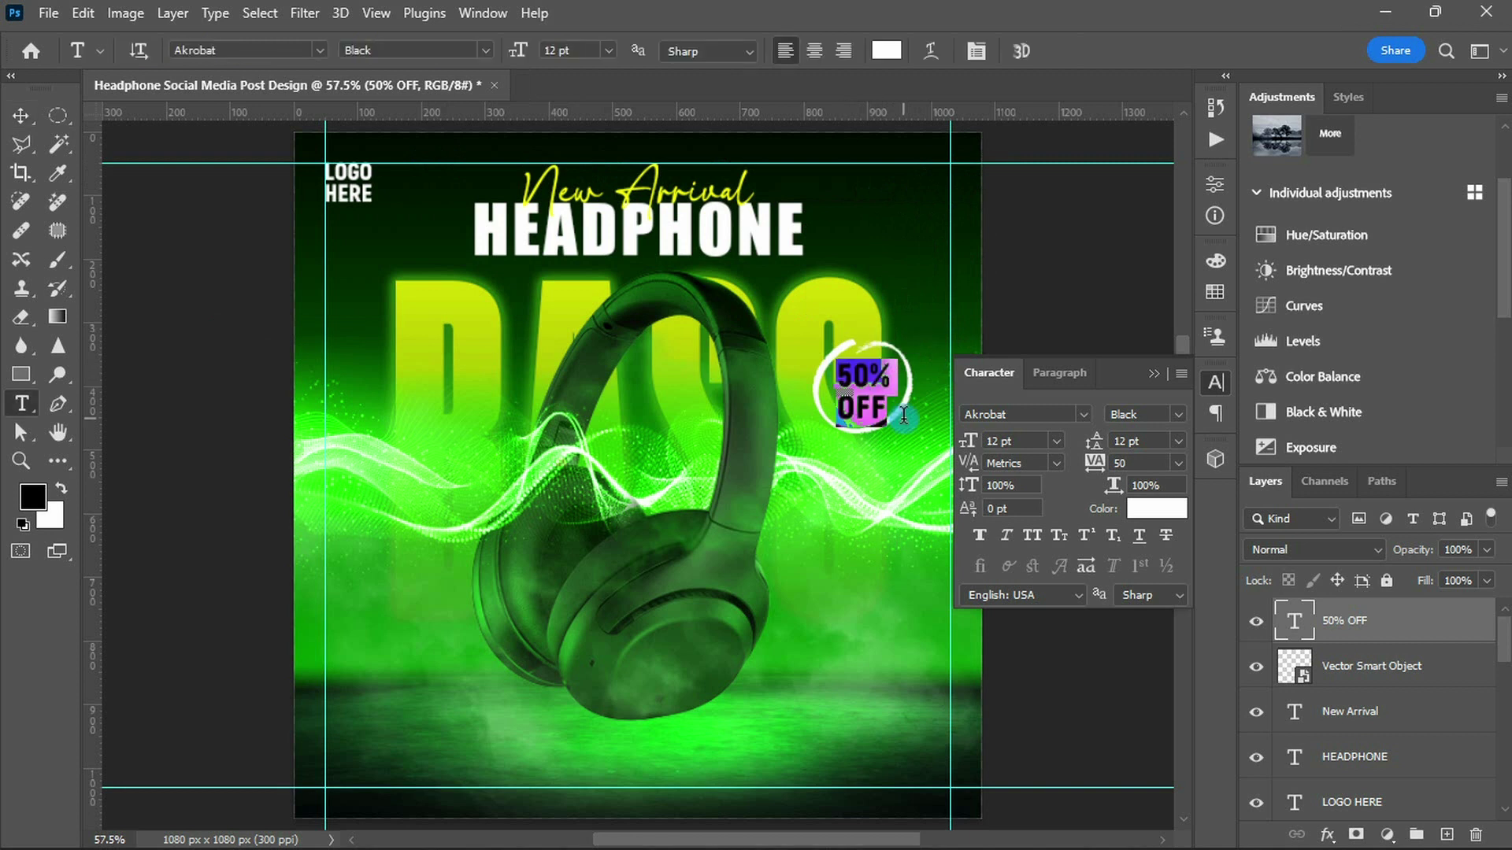
{"action": "double_click", "coordinate": [1126, 441]}
{"action": "type", "text": "10"}
{"action": "key", "text": "Return"}
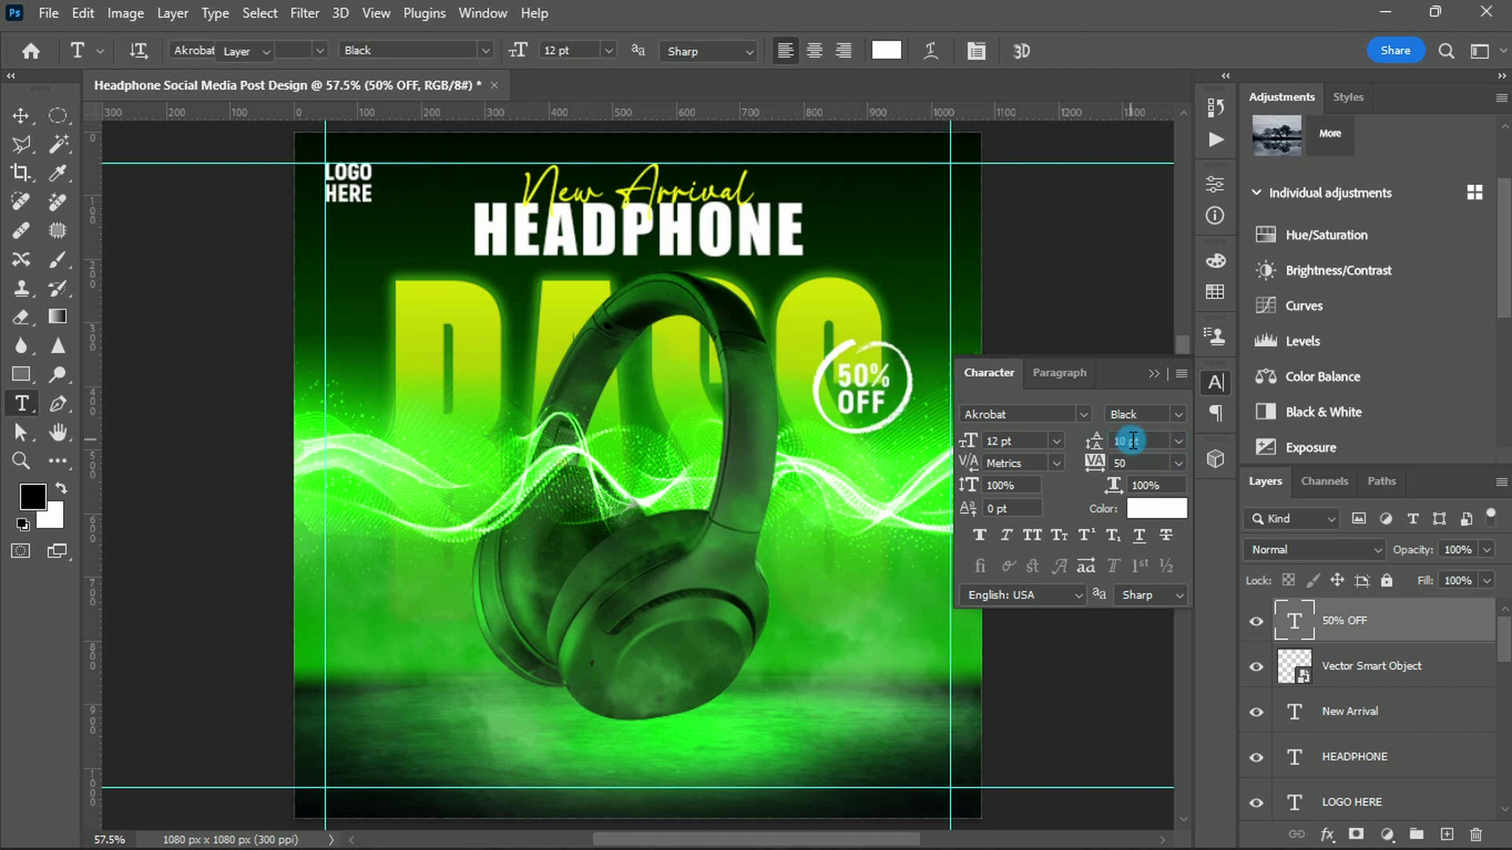
{"action": "key", "text": "v"}
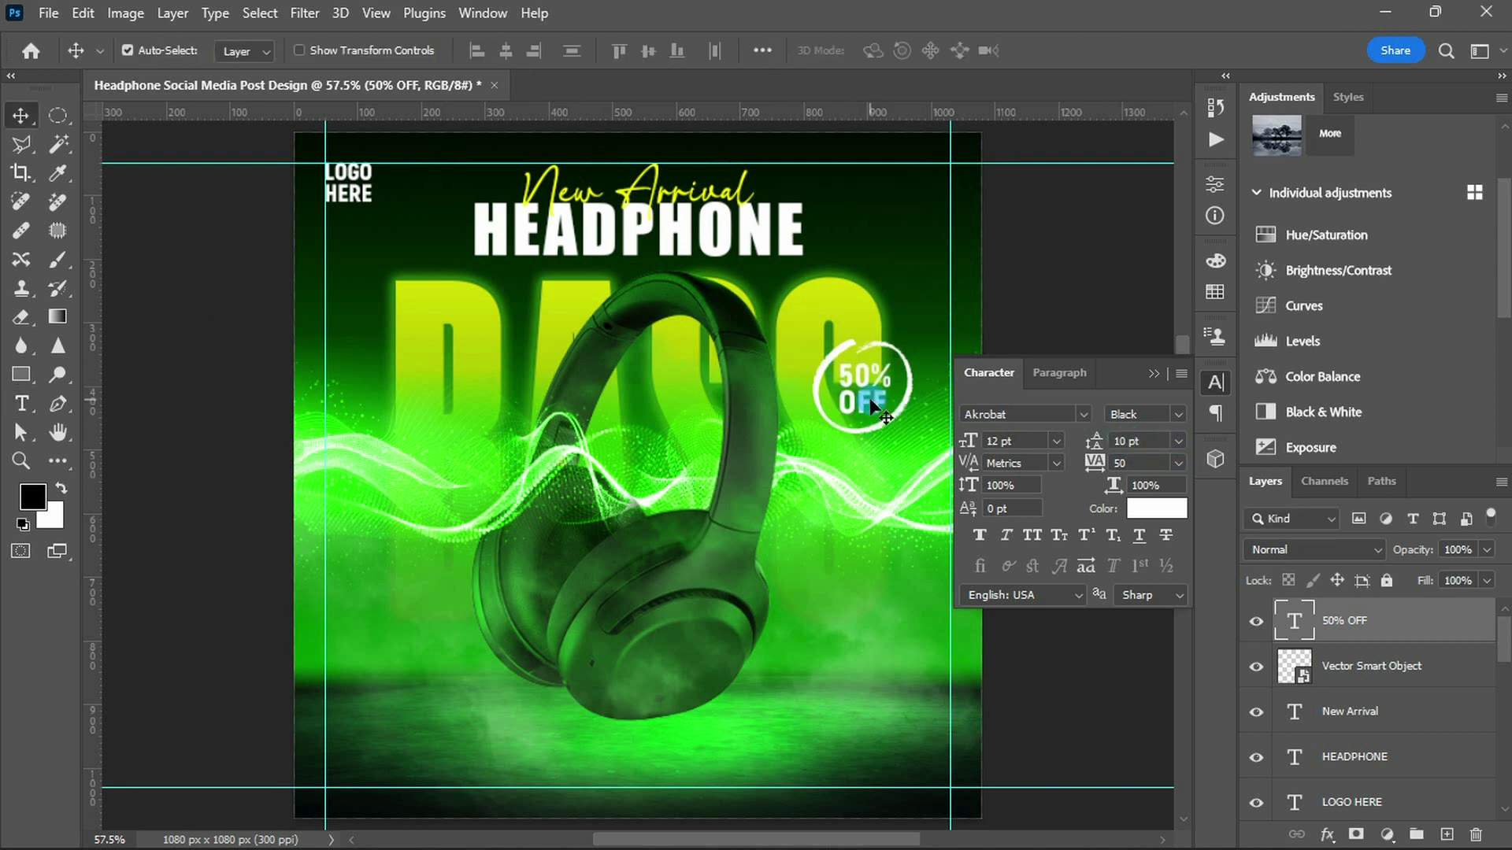
- Draw a 182x47 px rectangle with 22.5 px corner radii near the bottom left
{"action": "key", "text": "u"}
{"action": "left_click", "coordinate": [413, 697]}
{"action": "type", "text": "182"}
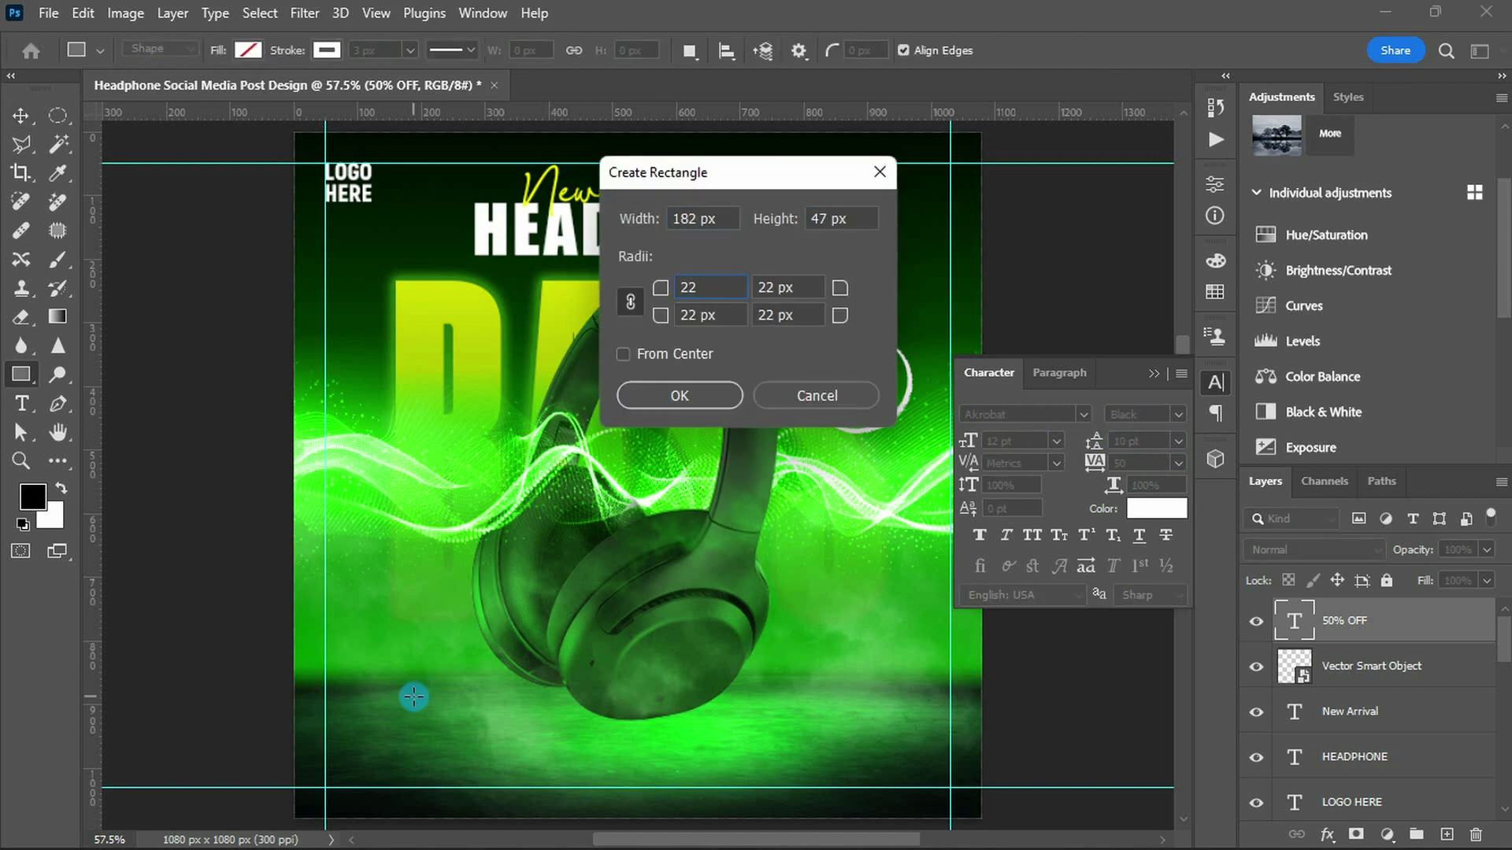
{"action": "type", "text": ".5"}
{"action": "key", "text": "Return"}
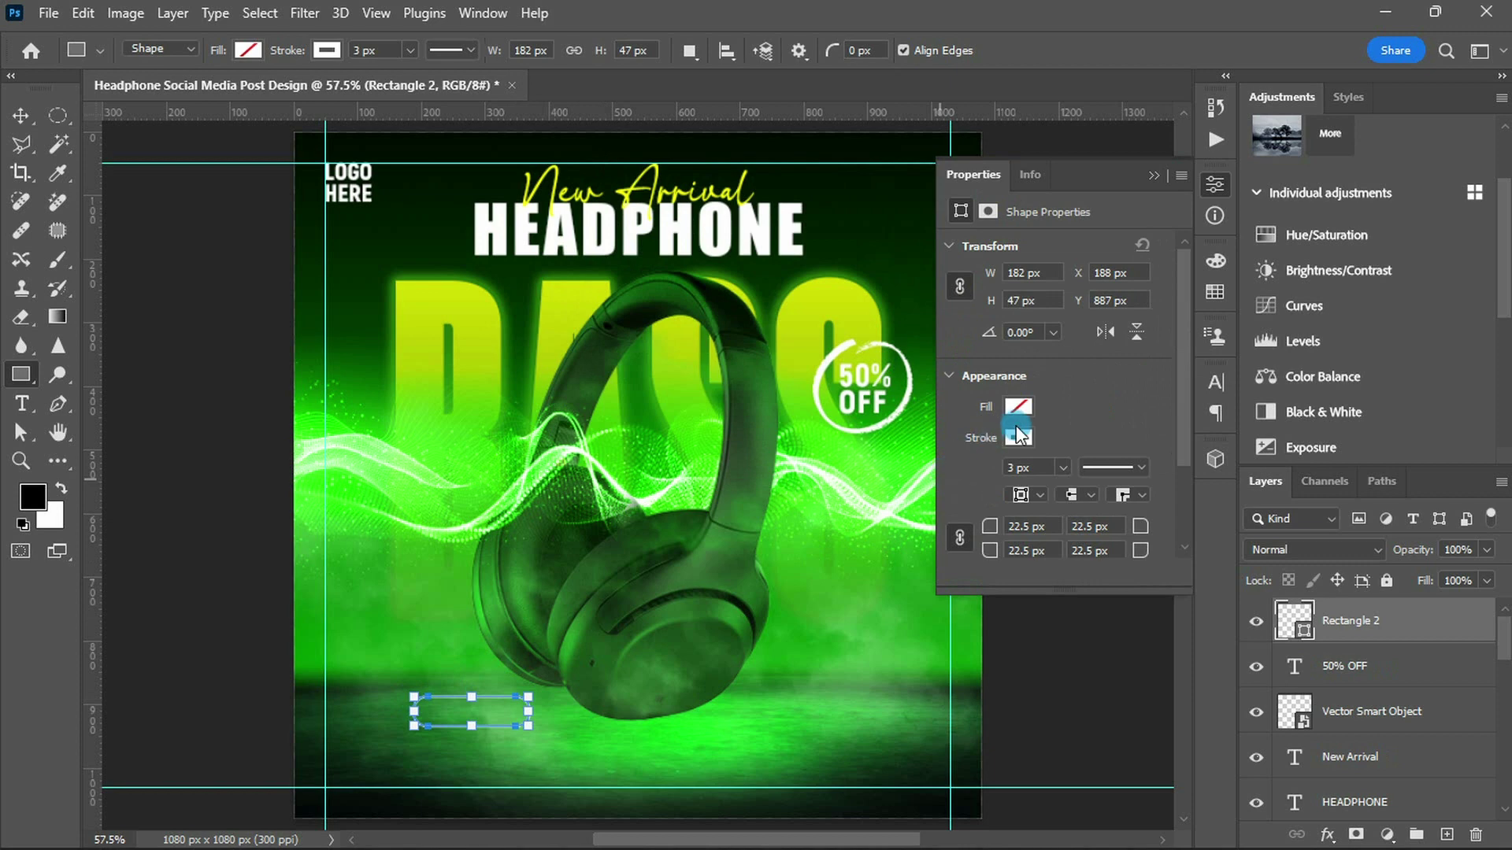
- Give the button no stroke and a #05d100 fill, and move it to the bottom-left corner
{"action": "left_click", "coordinate": [1018, 438]}
{"action": "left_click", "coordinate": [973, 472]}
{"action": "left_click", "coordinate": [1018, 407]}
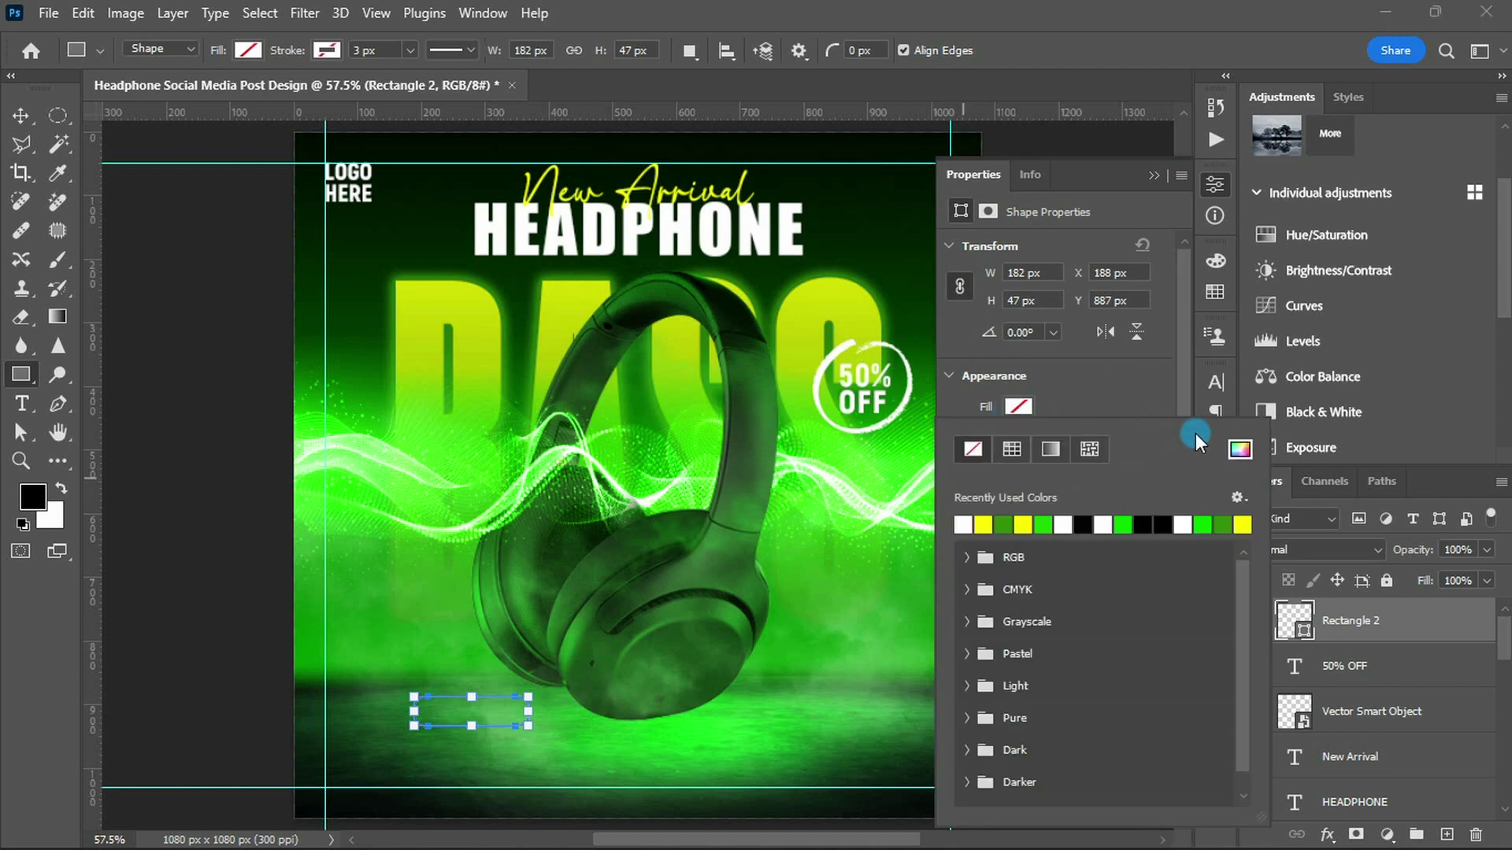
{"action": "left_click", "coordinate": [1242, 449]}
{"action": "type", "text": "05d100"}
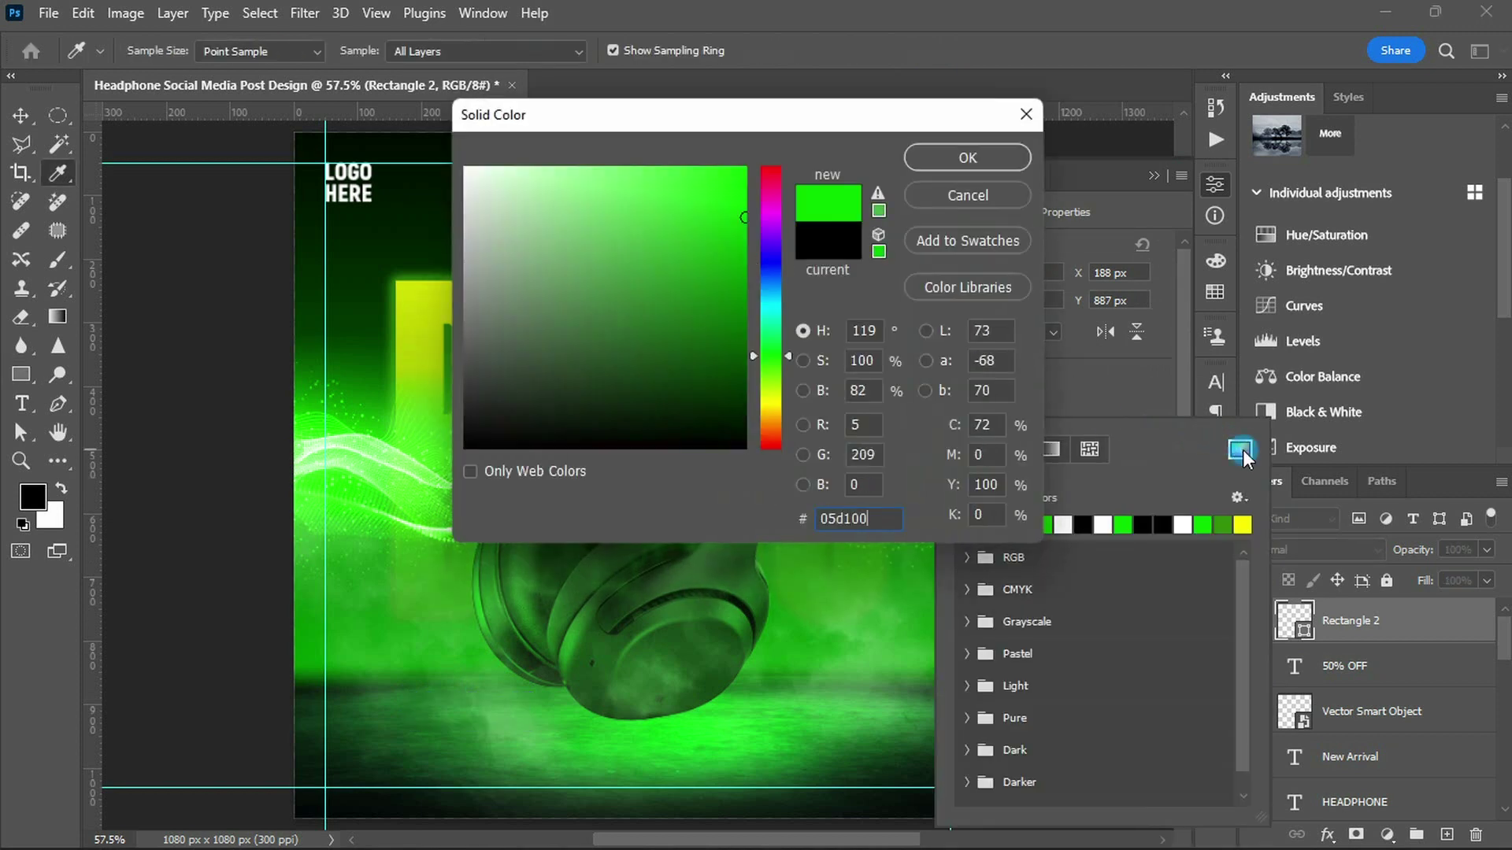
{"action": "key", "text": "Return"}
{"action": "key", "text": "Escape"}
{"action": "key", "text": "v"}
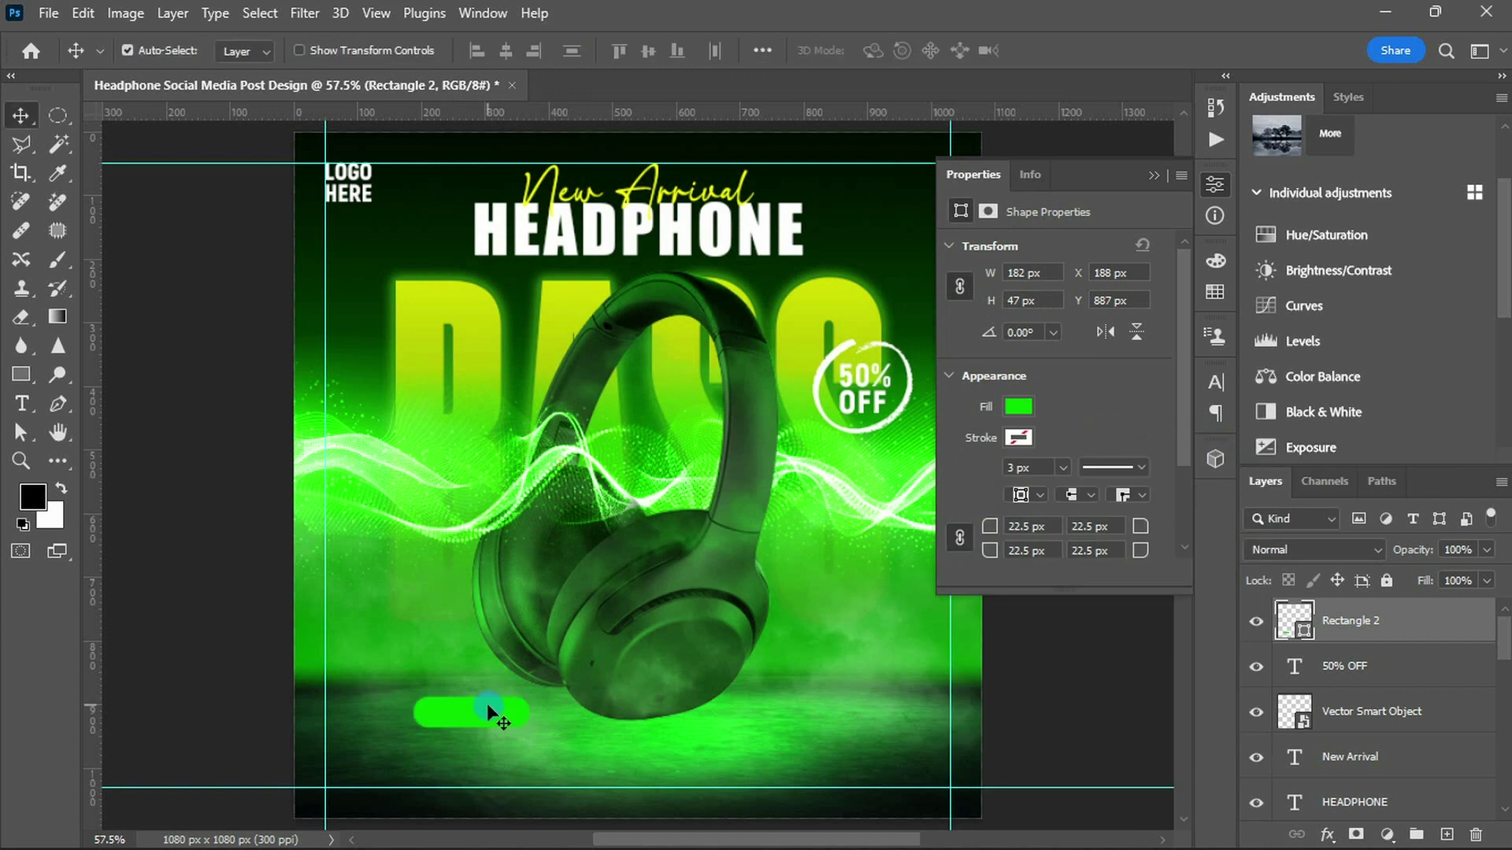
{"action": "left_click_drag", "start_coordinate": [486, 706], "coordinate": [410, 763]}
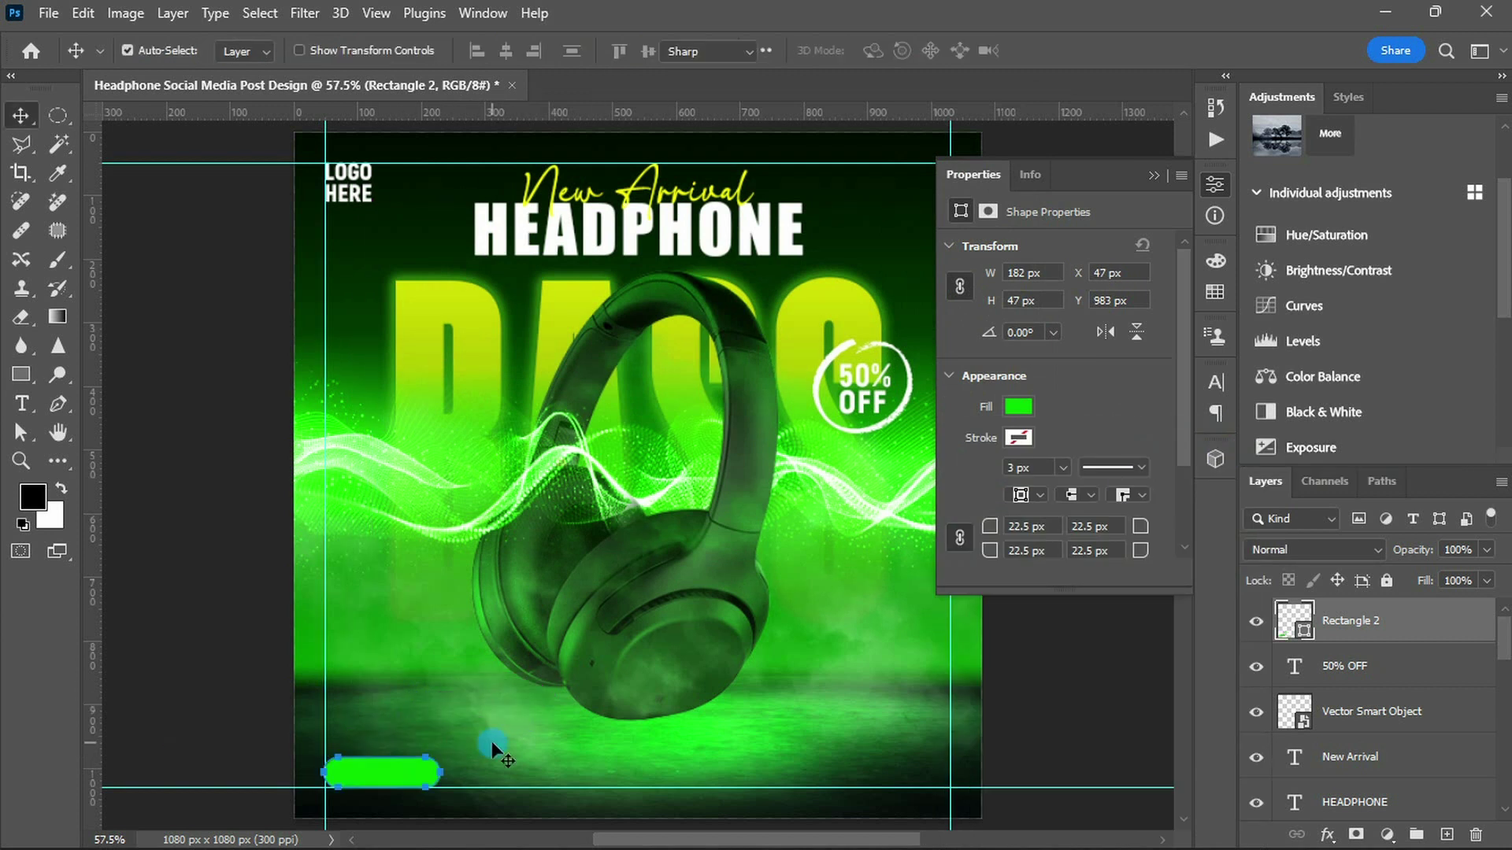
- Add 'ORDER NOW' text on the button at 7 pt with tracking 25
{"action": "key", "text": "t"}
{"action": "left_click", "coordinate": [516, 763]}
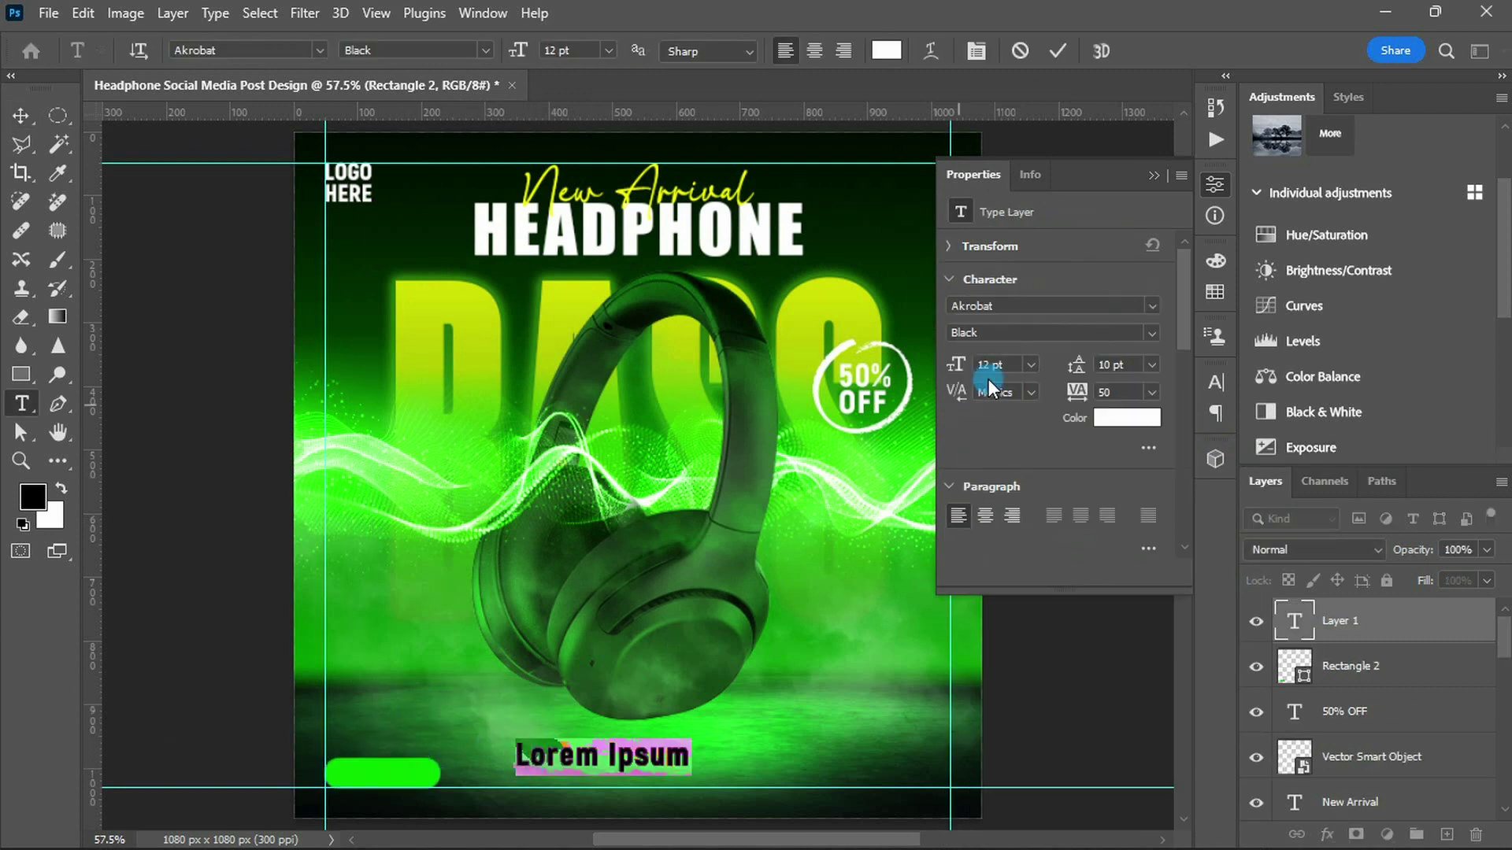
{"action": "left_click_drag", "start_coordinate": [956, 364], "coordinate": [938, 364]}
{"action": "left_click_drag", "start_coordinate": [1073, 393], "coordinate": [1073, 400]}
{"action": "type", "text": "NOW"}
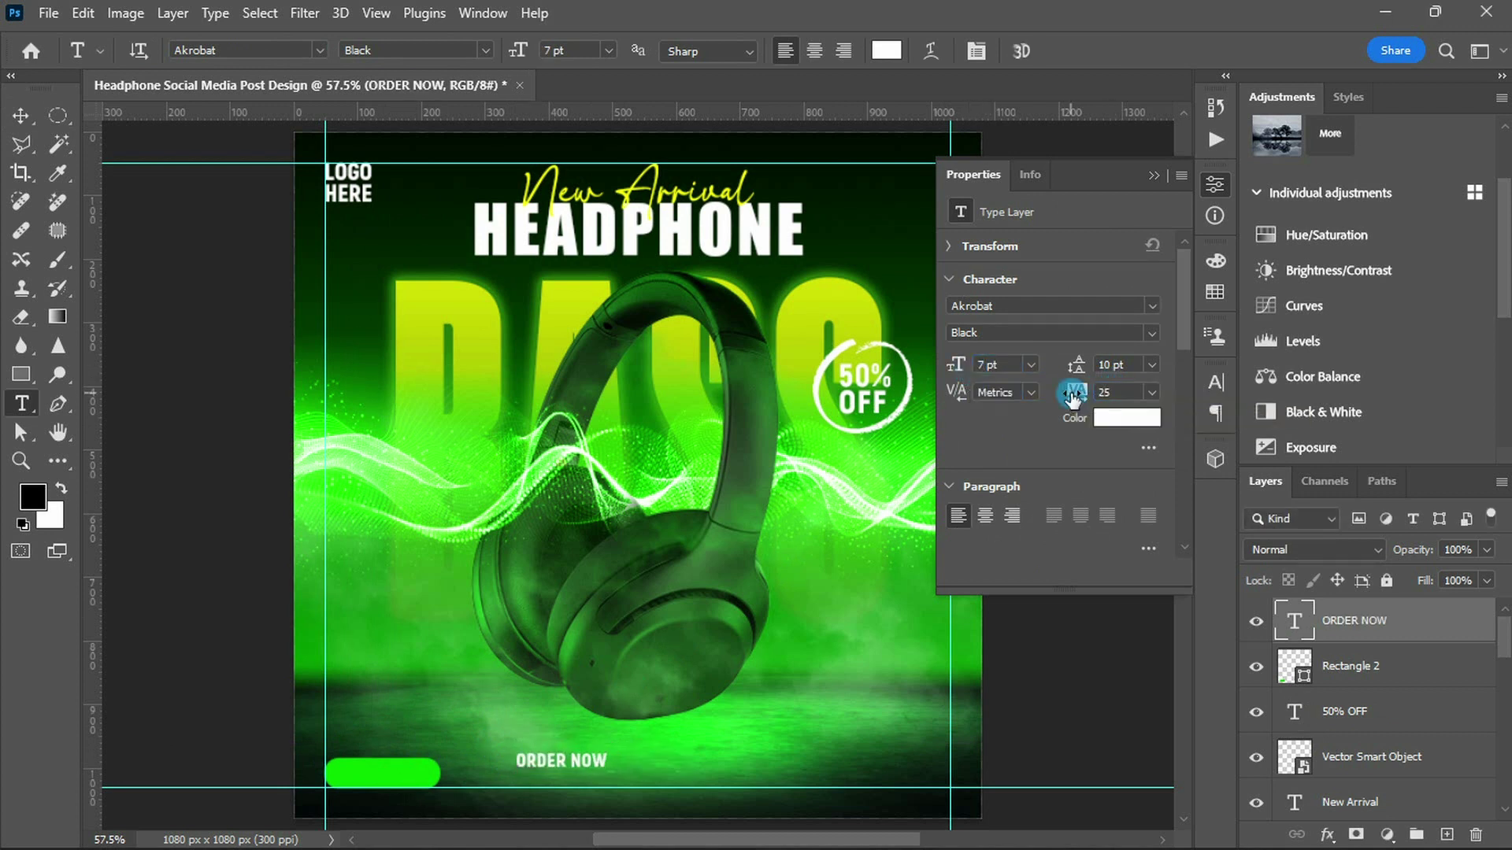
{"action": "key", "text": "ctrl+Return"}
- Centre ORDER NOW horizontally and vertically on the green button
{"action": "key", "text": "v"}
{"action": "left_click", "coordinate": [1288, 674], "text": "ctrl"}
{"action": "left_click", "coordinate": [512, 49]}
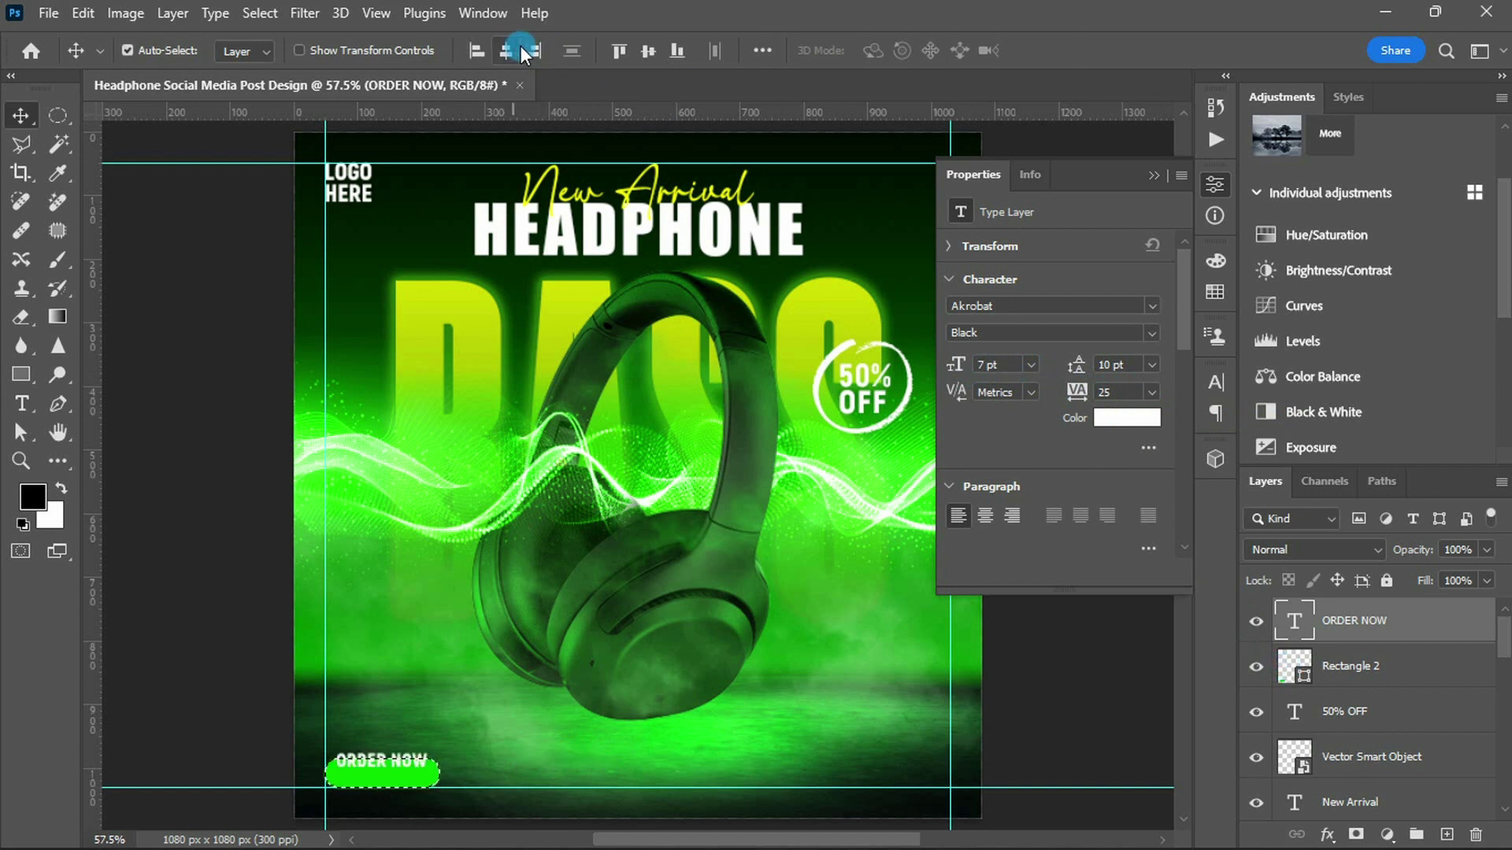
{"action": "left_click", "coordinate": [655, 52]}
- Add the phone number line at bottom right at 7.5 pt with tracking 90
{"action": "key", "text": "ctrl+d"}
{"action": "key", "text": "t"}
{"action": "left_click", "coordinate": [798, 762]}
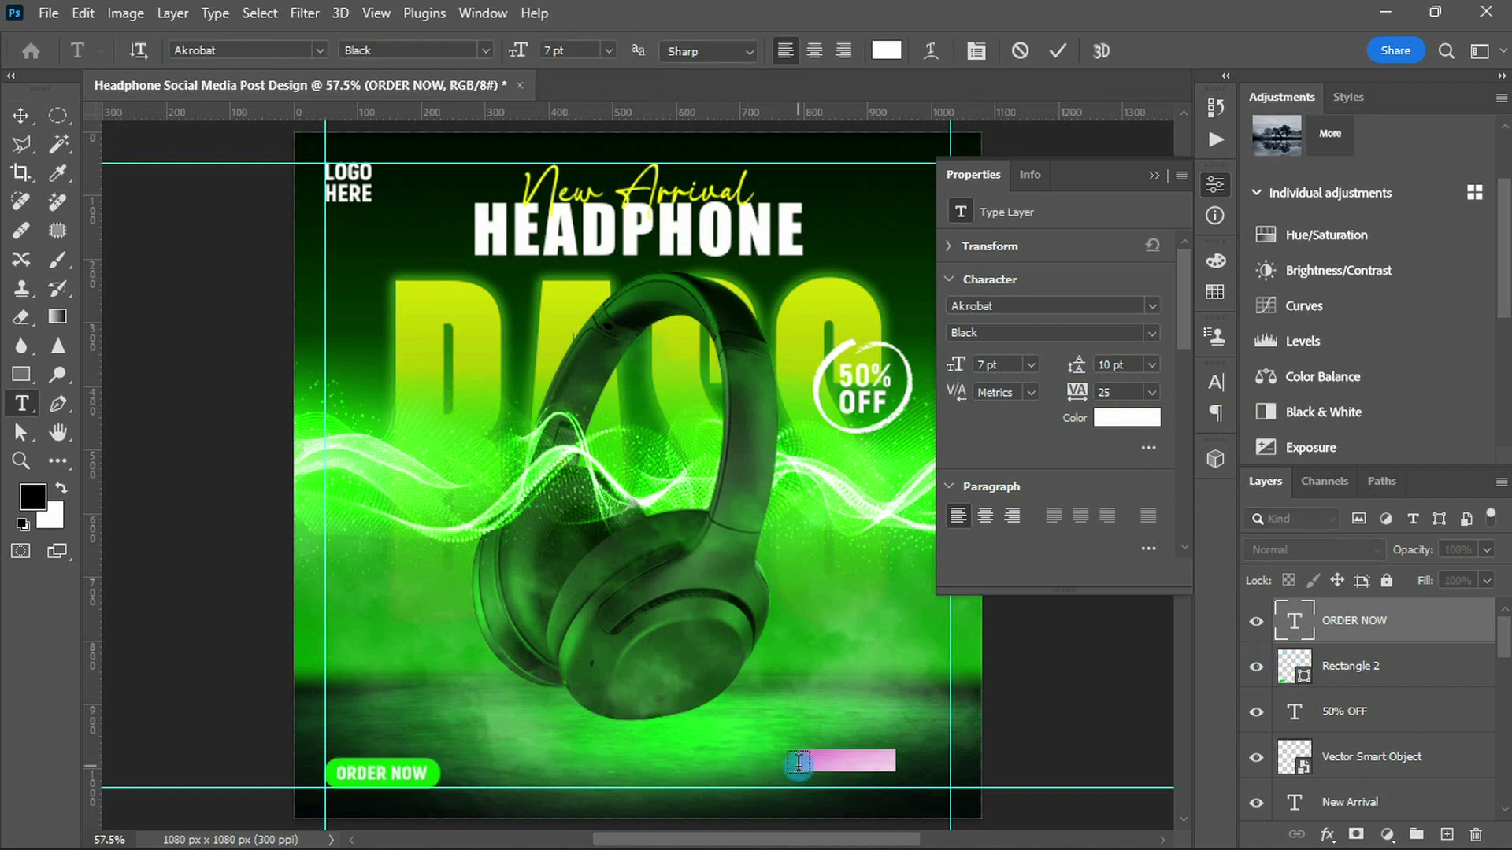
{"action": "left_click", "coordinate": [986, 363]}
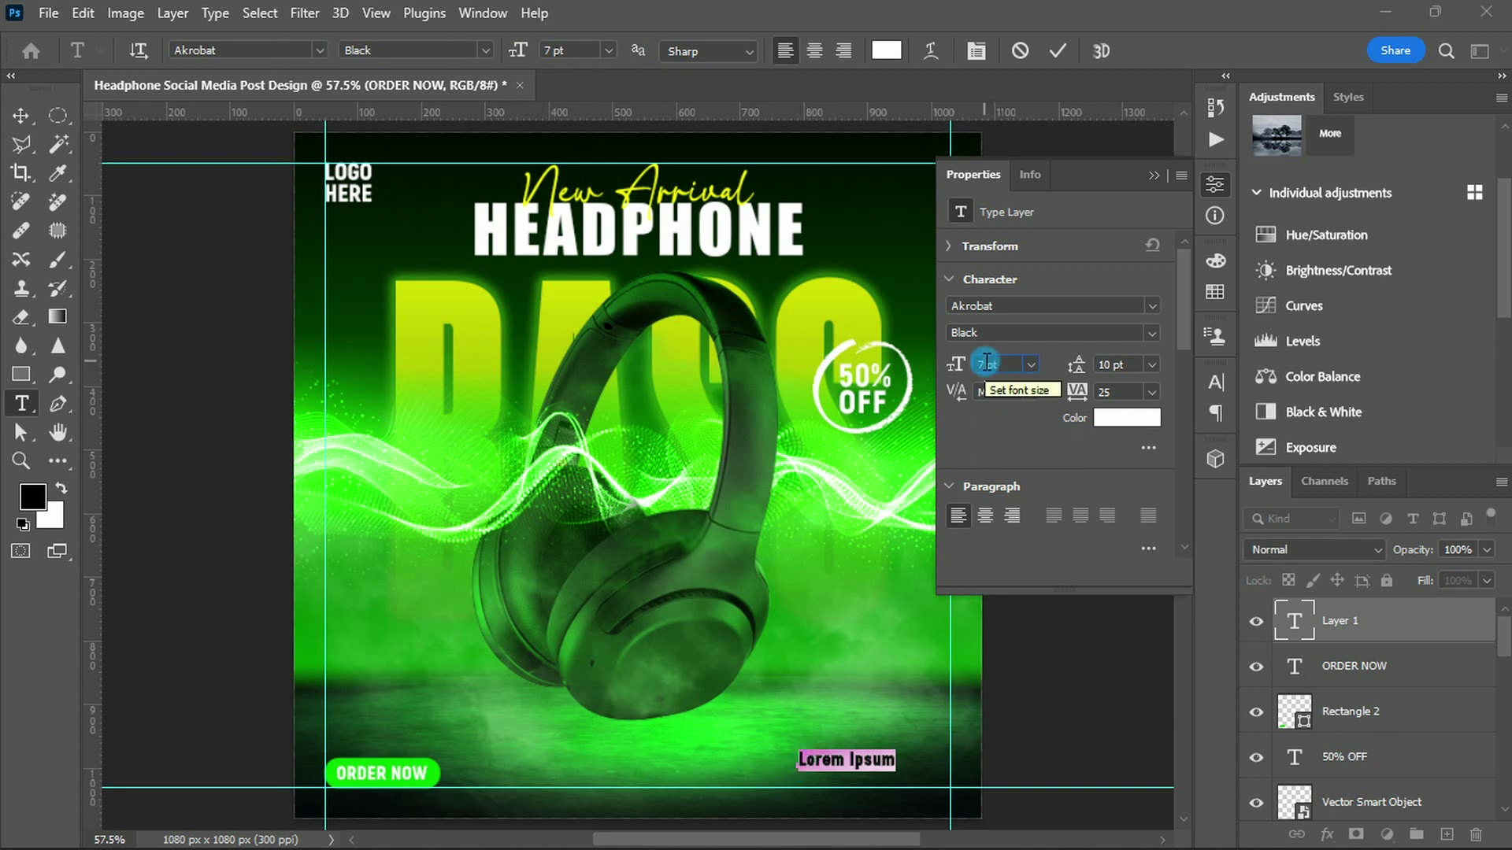
{"action": "key", "text": "Tab"}
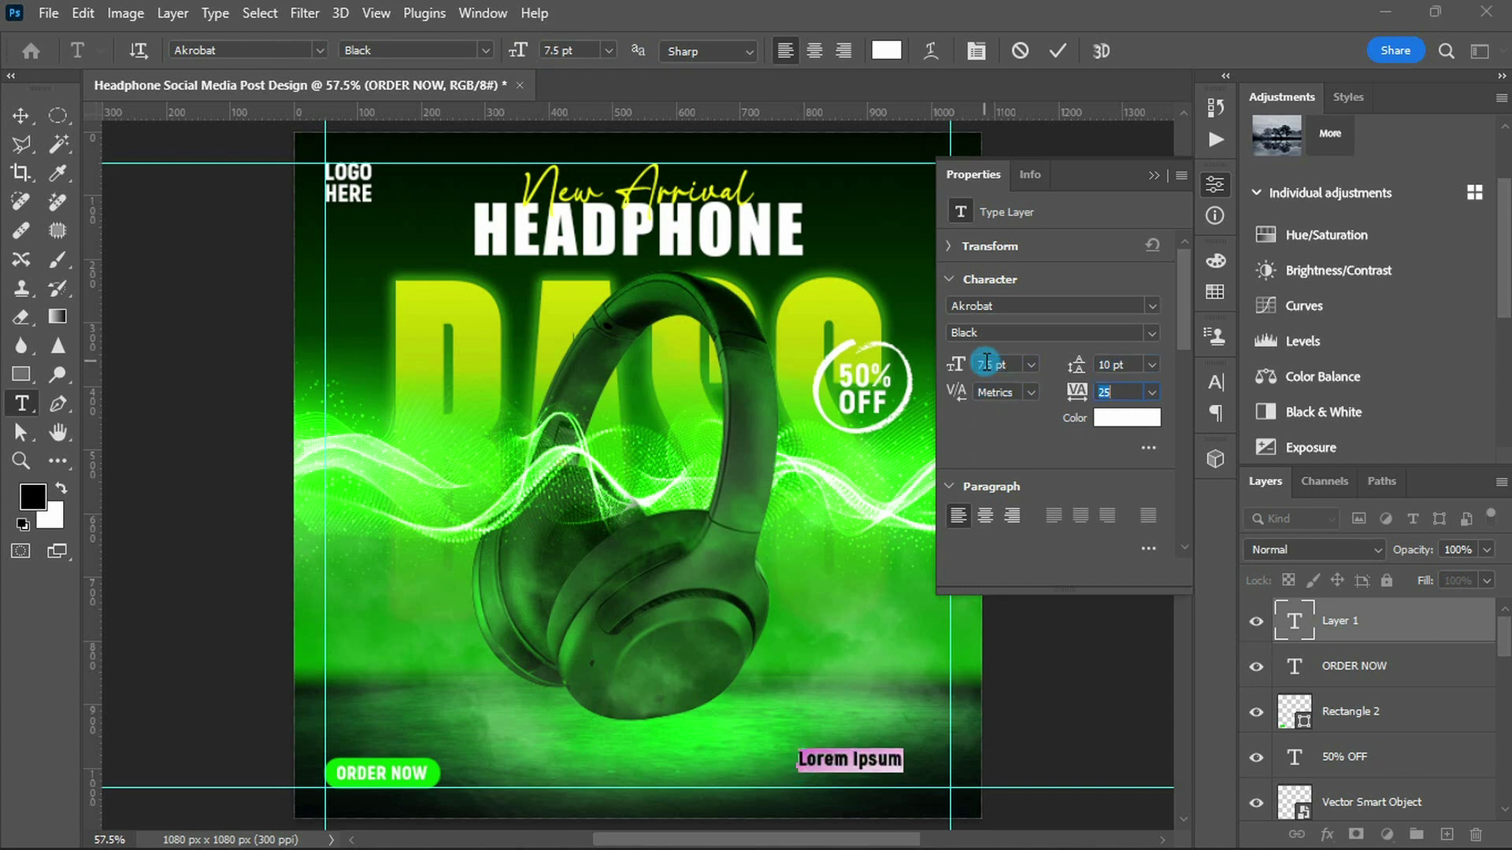
{"action": "type", "text": "90"}
{"action": "key", "text": "Return"}
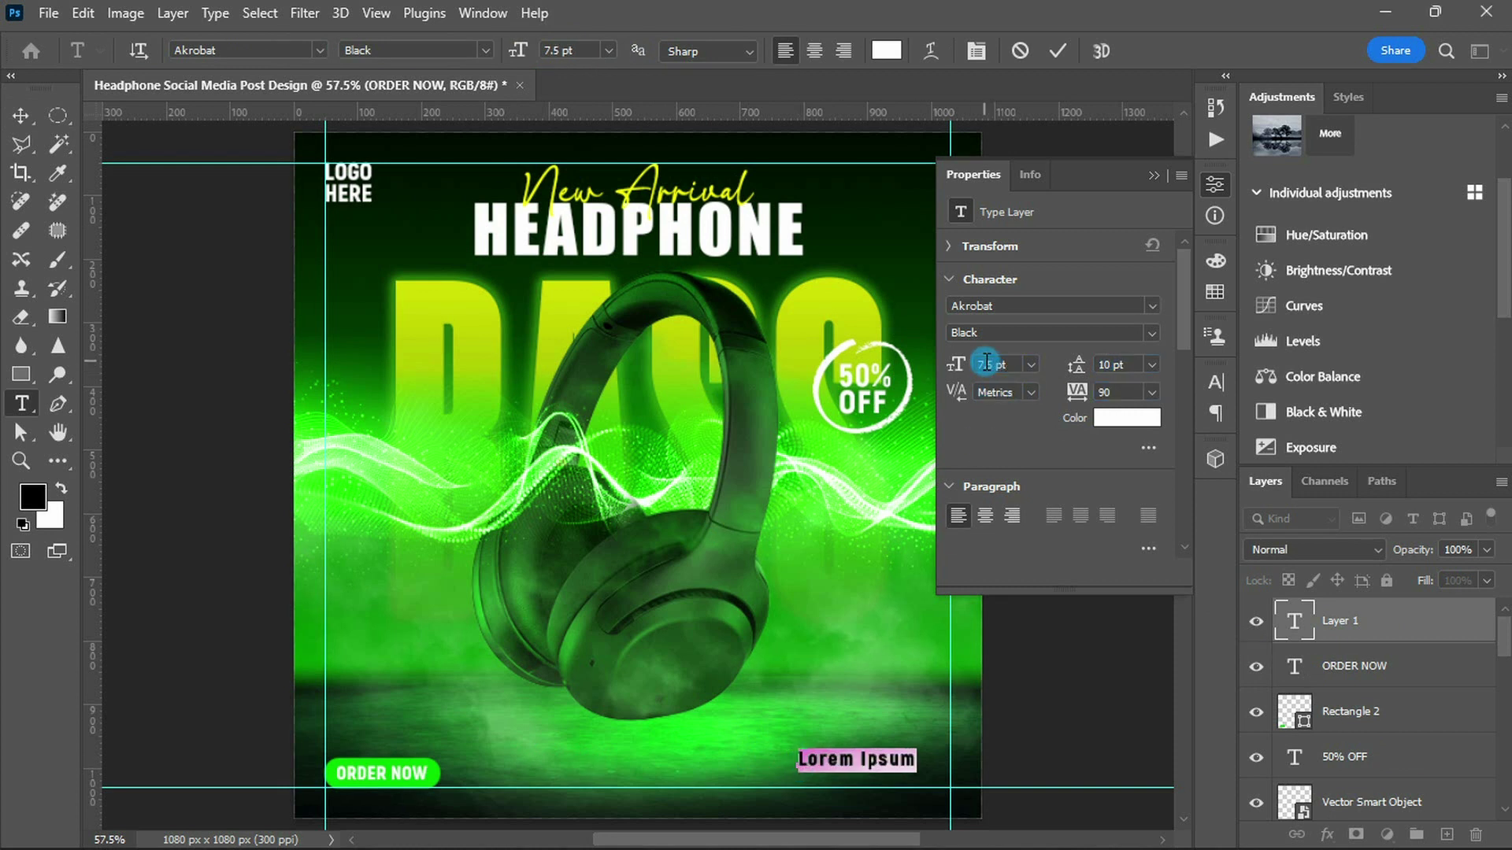
{"action": "key", "text": "BackSpace"}
{"action": "type", "text": "+00 123 456 789"}
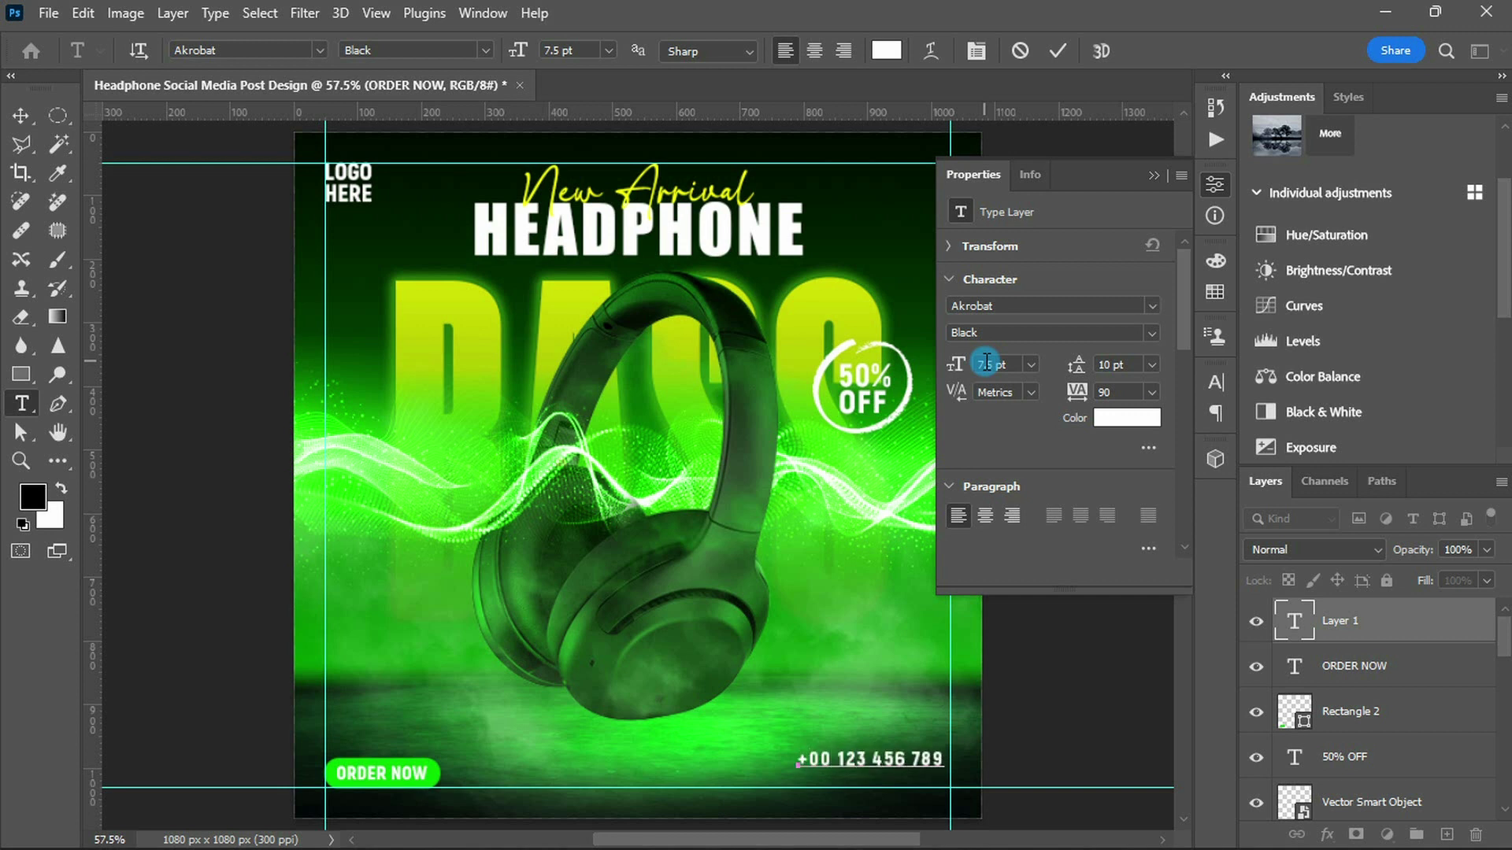
{"action": "key", "text": "ctrl+Return"}
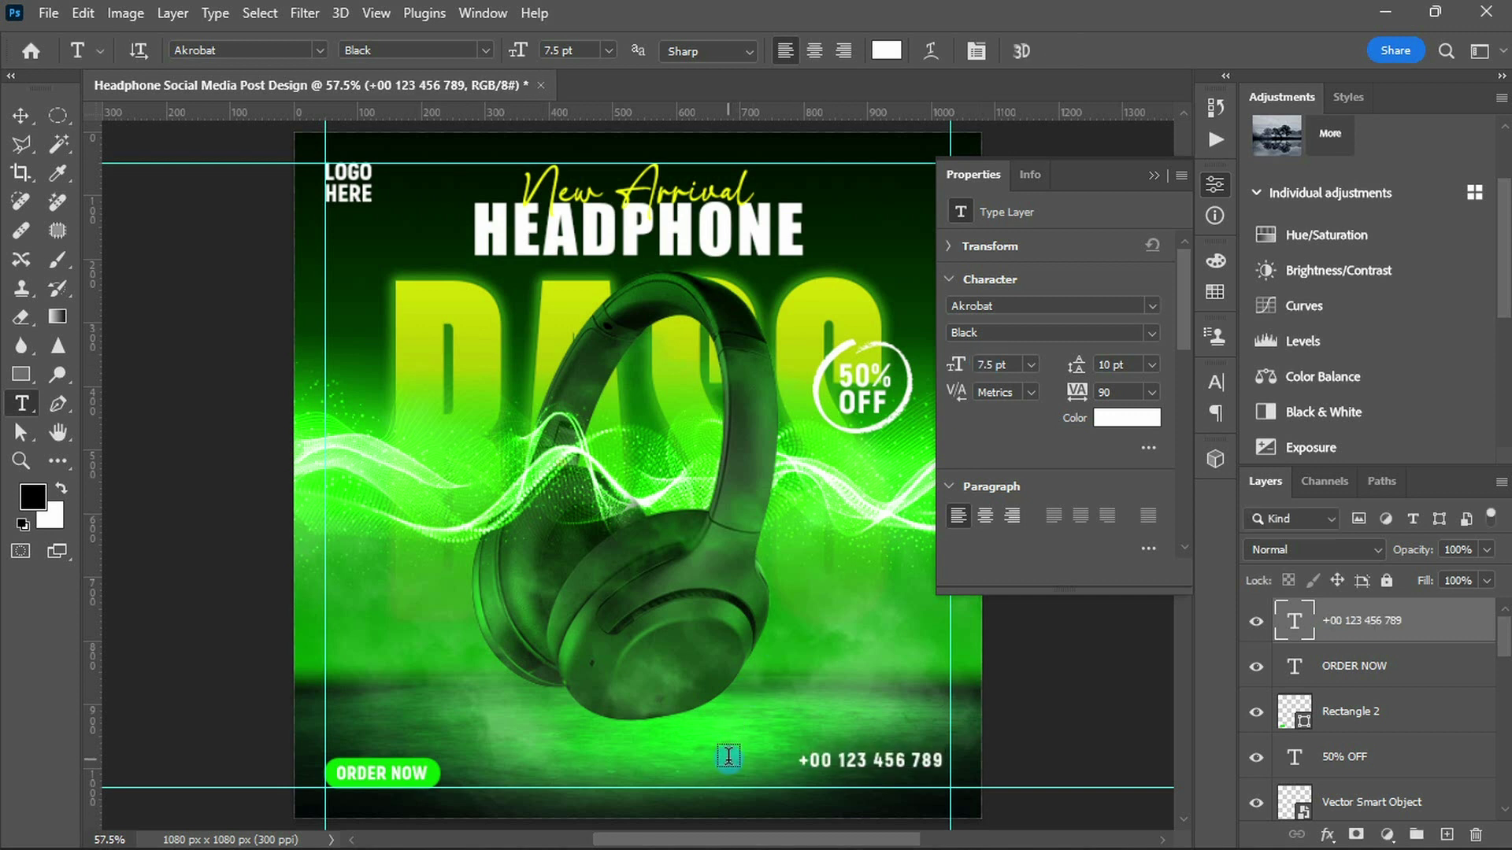
{"action": "left_click", "coordinate": [729, 756]}
{"action": "left_click_drag", "start_coordinate": [726, 759], "coordinate": [731, 741]}
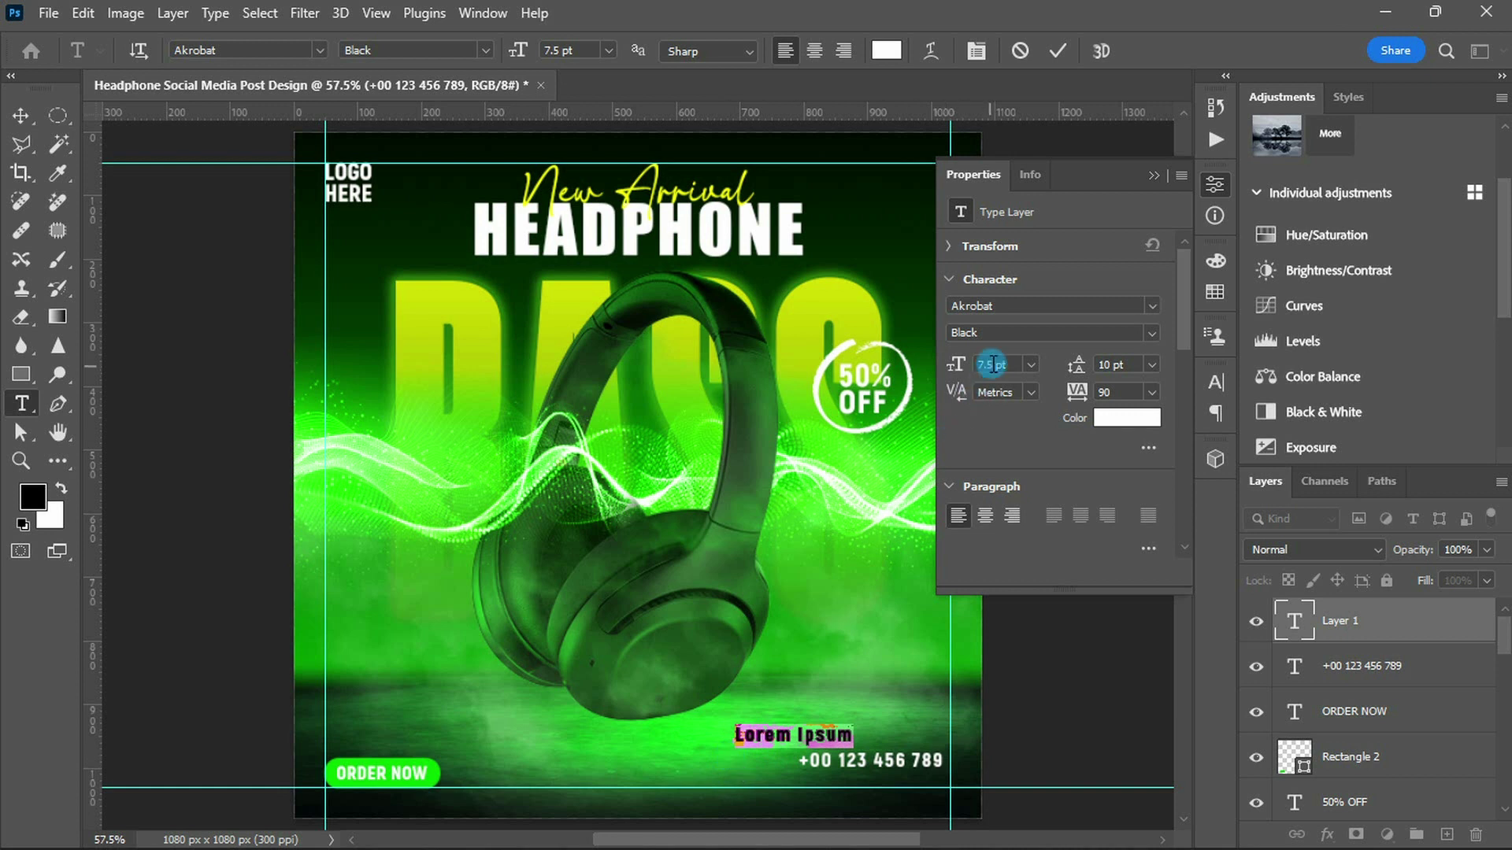
{"action": "type", "text": "6."}
{"action": "key", "text": "Tab"}
{"action": "key", "text": "Tab"}
{"action": "type", "text": "50"}
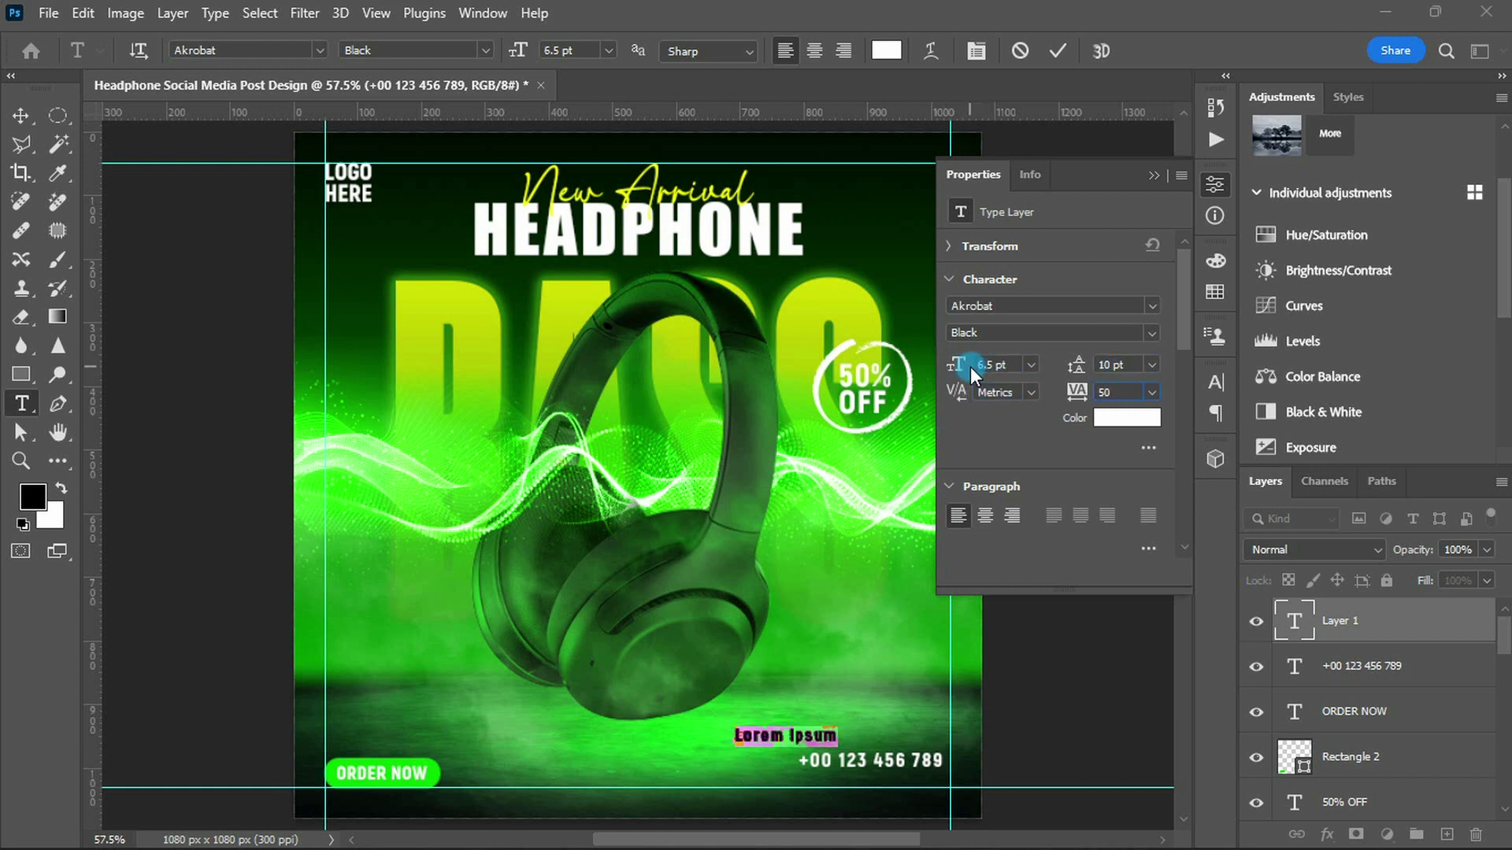
{"action": "type", "text": "www."}
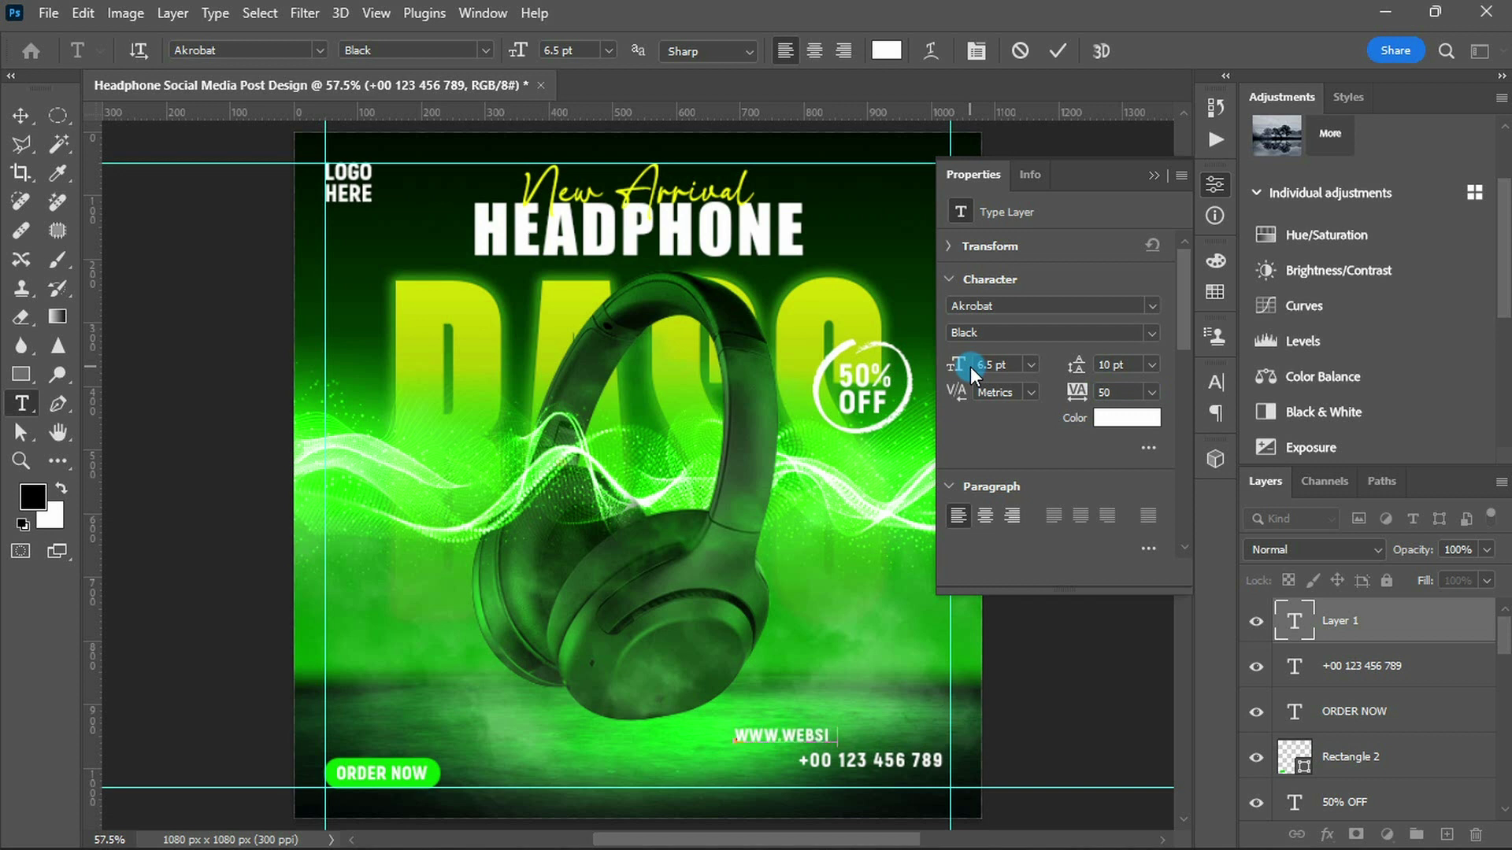
{"action": "key", "text": "ctrl+Return"}
- Position the website line below the phone number at the bottom right
{"action": "key", "text": "v"}
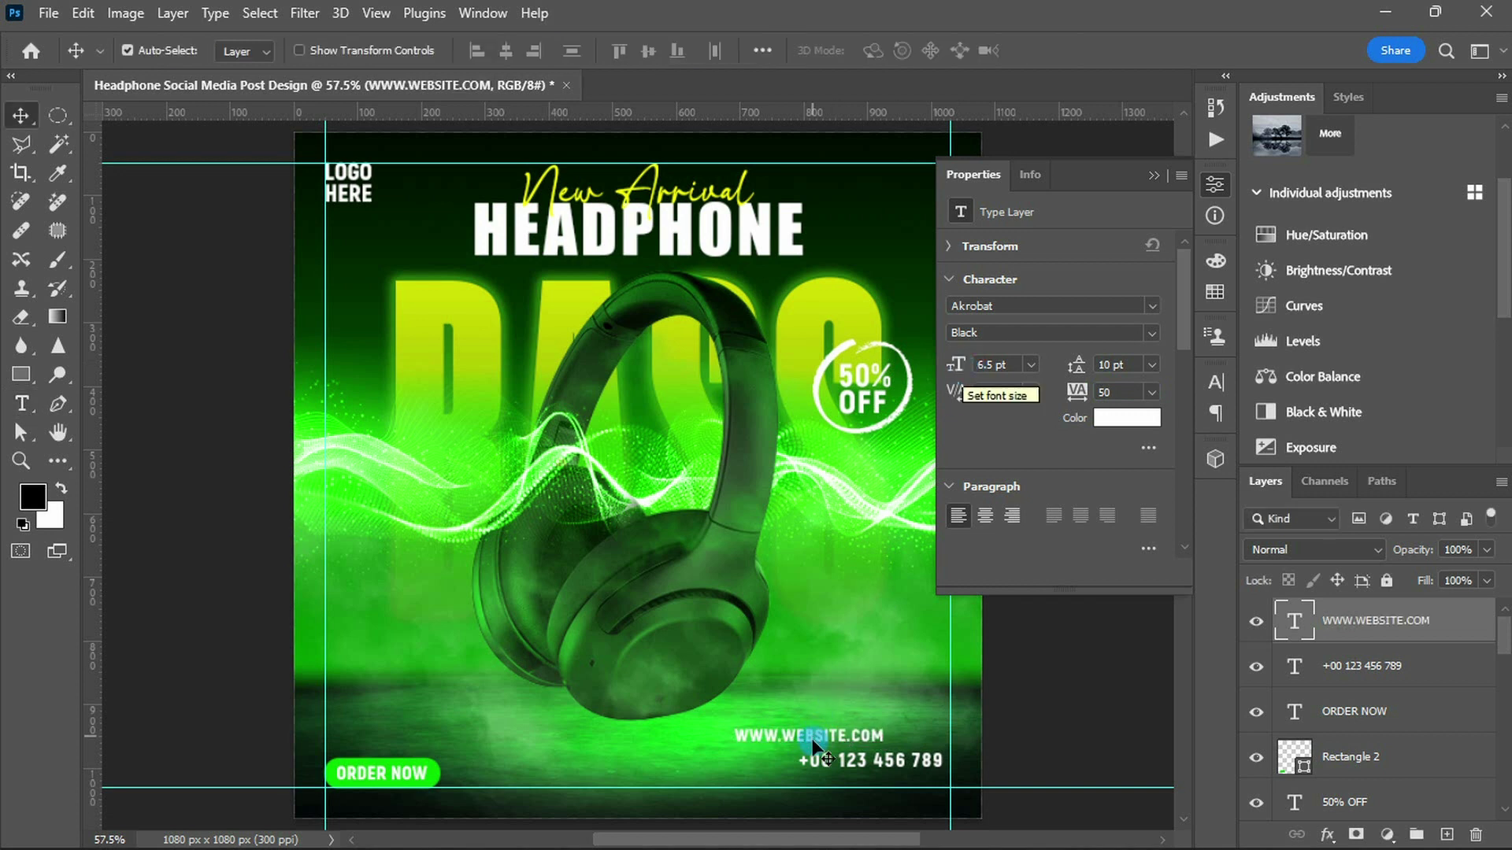
{"action": "mouse_move", "coordinate": [827, 733]}
{"action": "left_mouse_down"}
{"action": "mouse_move", "coordinate": [872, 776]}
{"action": "mouse_move", "coordinate": [893, 769]}
{"action": "left_mouse_up"}
{"action": "left_click", "coordinate": [888, 760]}
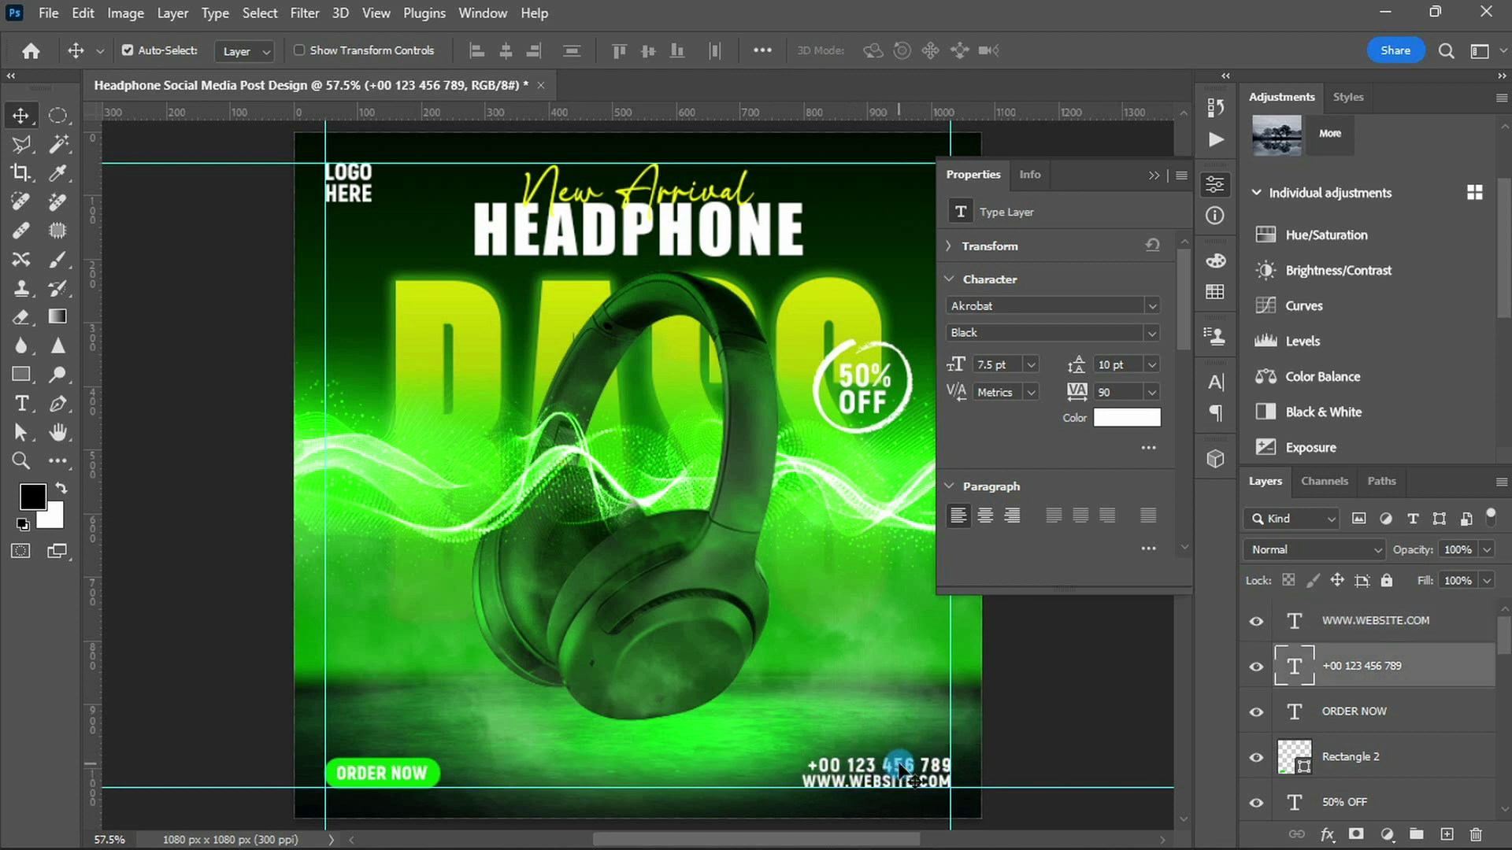